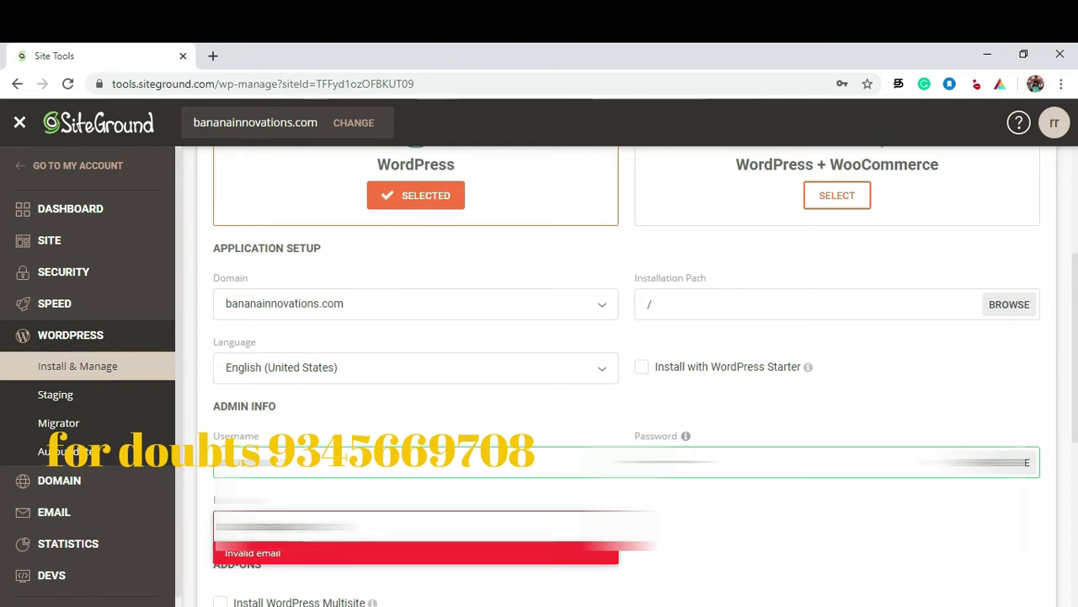
Step: Finish the admin e-mail and install WordPress on bananainnovations.com
{"action": "type", "text": ".com"}
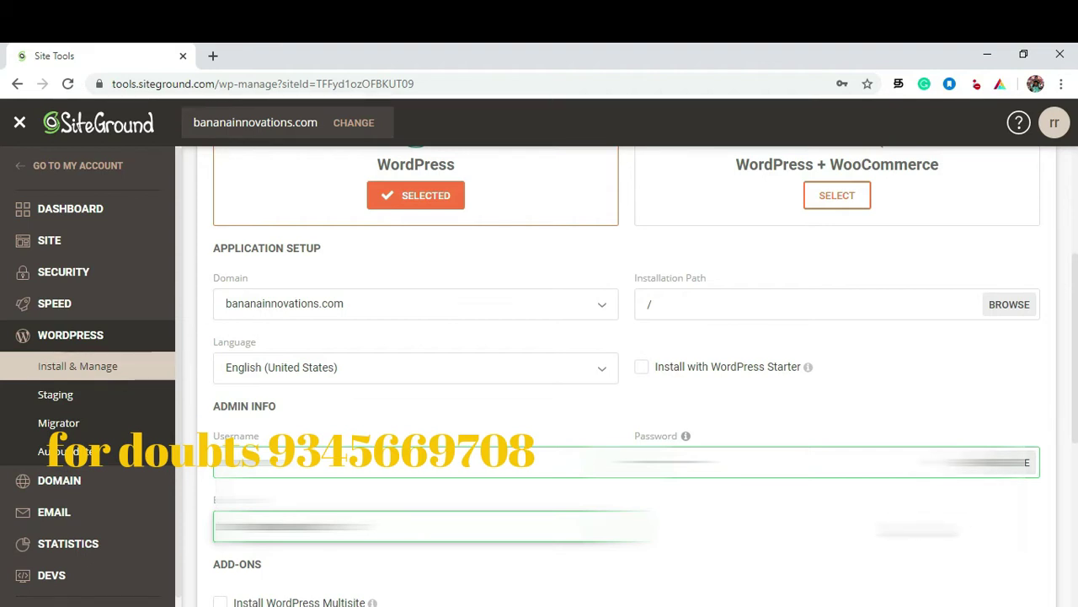
{"action": "left_click_drag", "start_coordinate": [1074, 266], "coordinate": [1074, 362]}
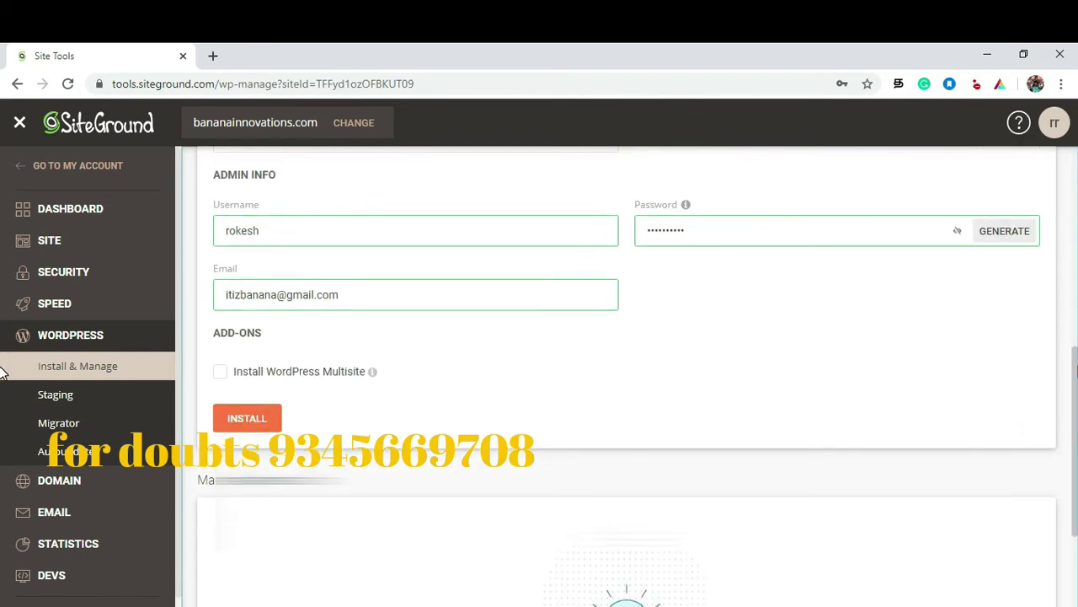
{"action": "left_click", "coordinate": [249, 421]}
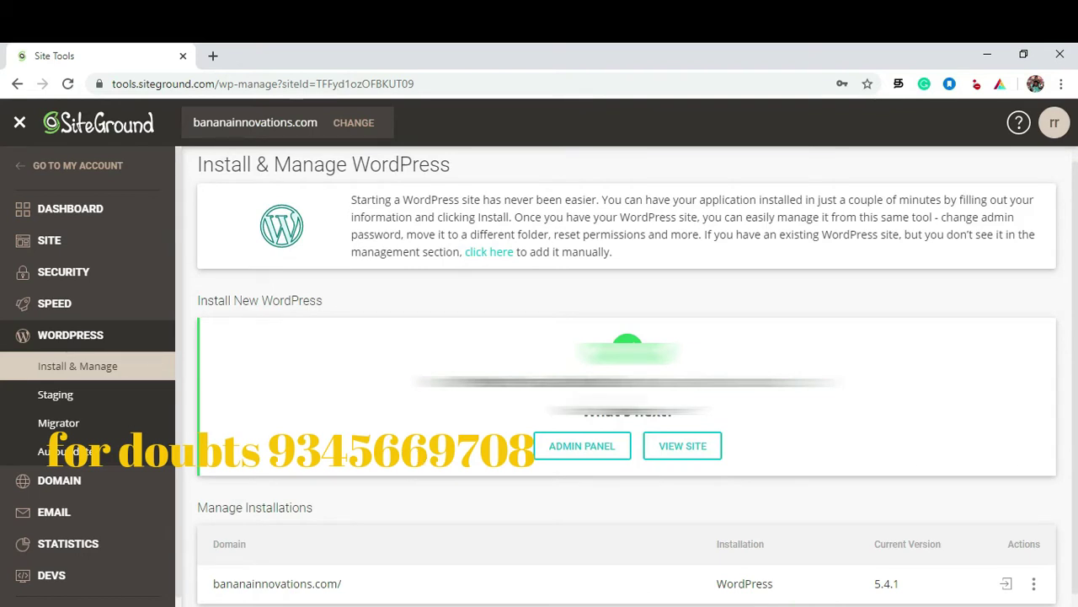
Step: Open the newly installed bananainnovations.com site in a new browser tab
{"action": "right_click", "coordinate": [565, 448]}
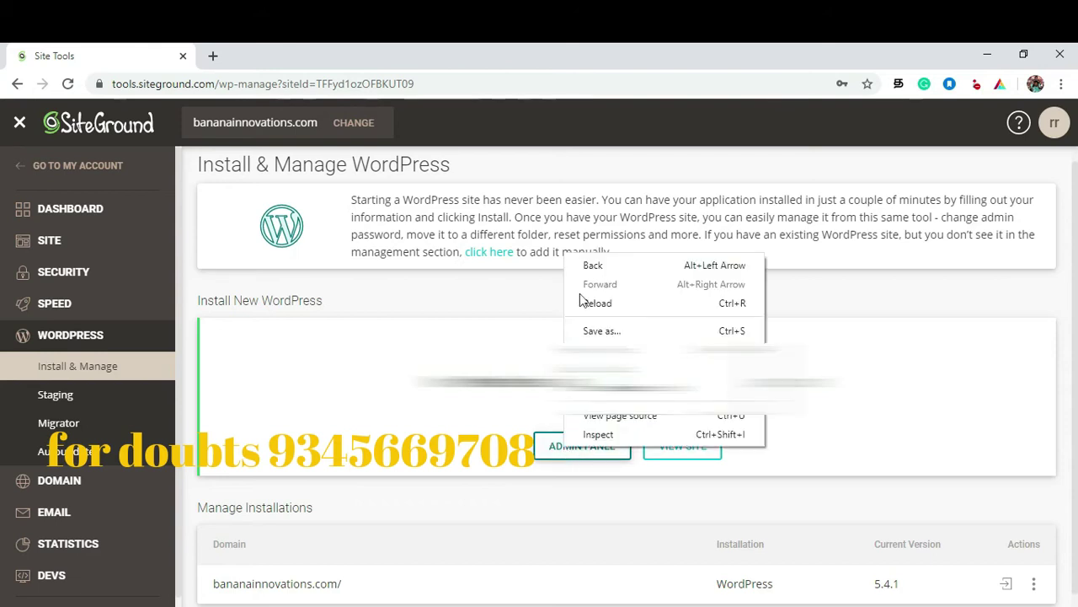
{"action": "right_click", "coordinate": [679, 448]}
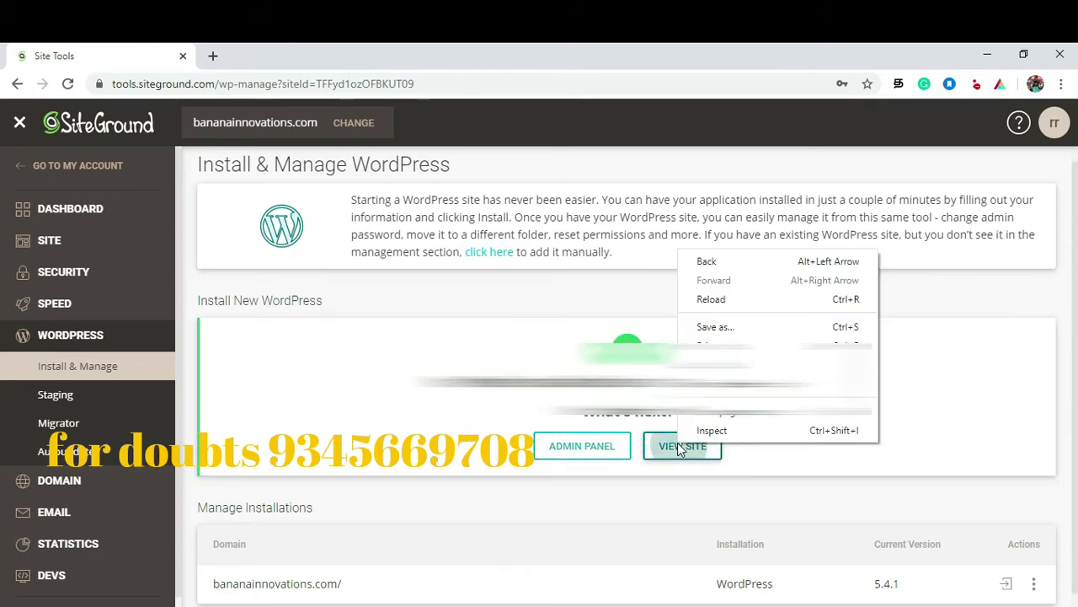
{"action": "left_click", "coordinate": [666, 438]}
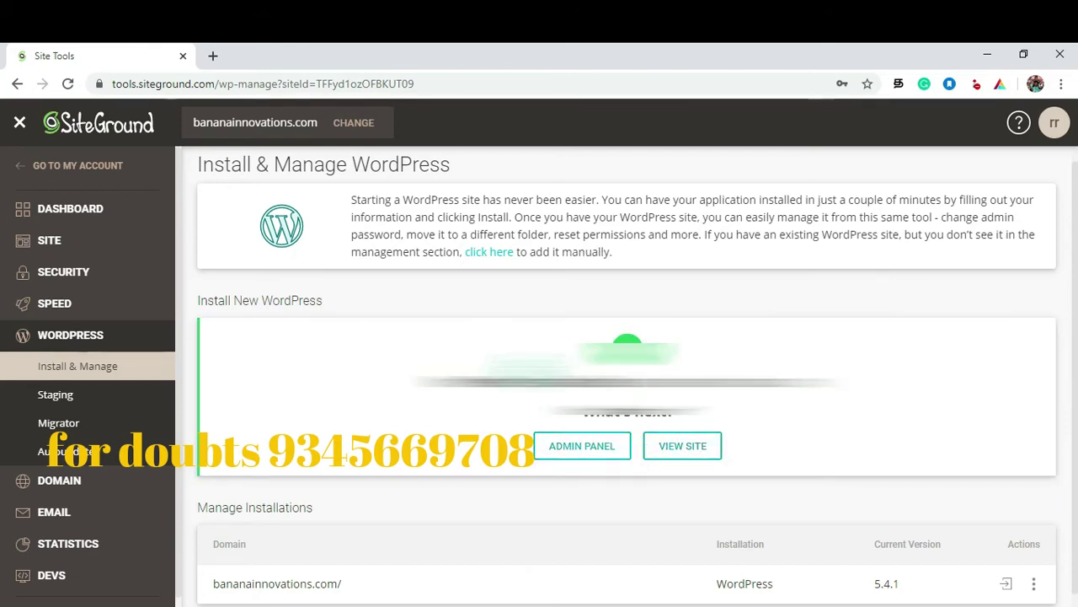
{"action": "left_click", "coordinate": [670, 449]}
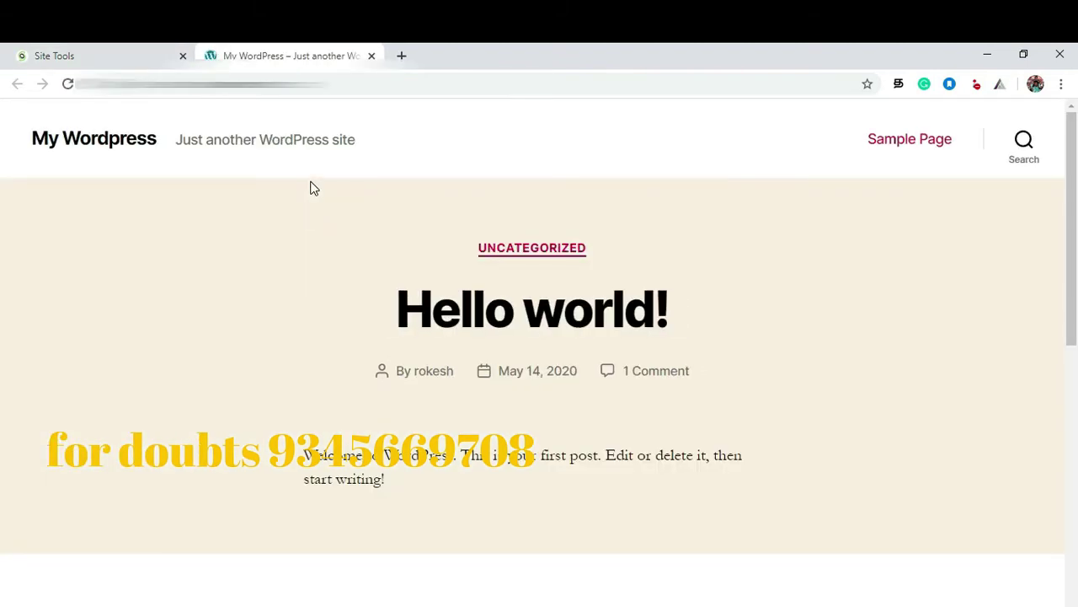
Step: Append /login to the site address to reach the WordPress login page
{"action": "left_click", "coordinate": [312, 85]}
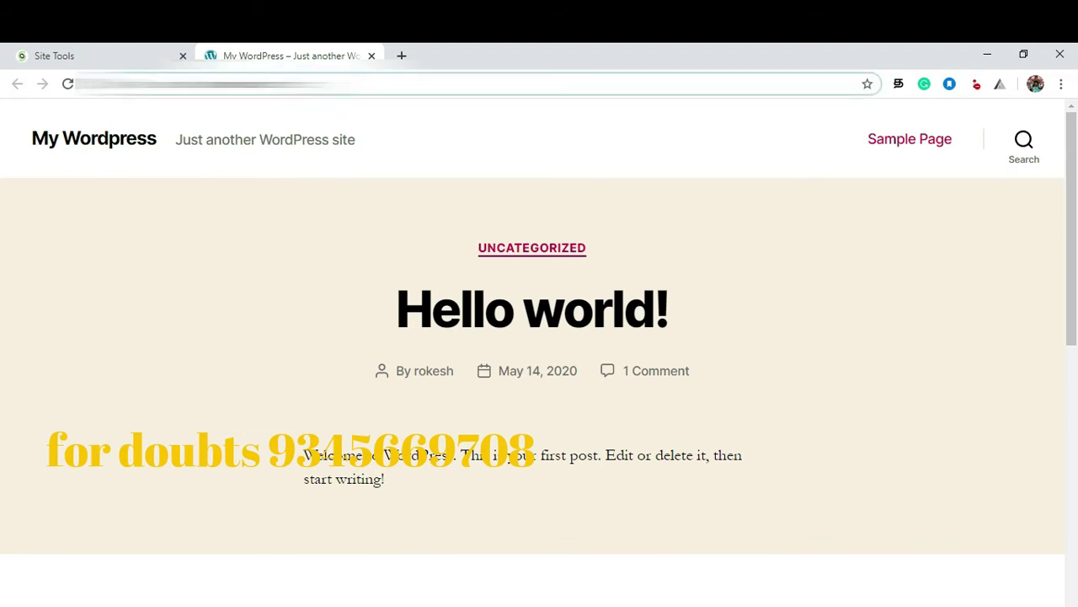
{"action": "type", "text": "/login"}
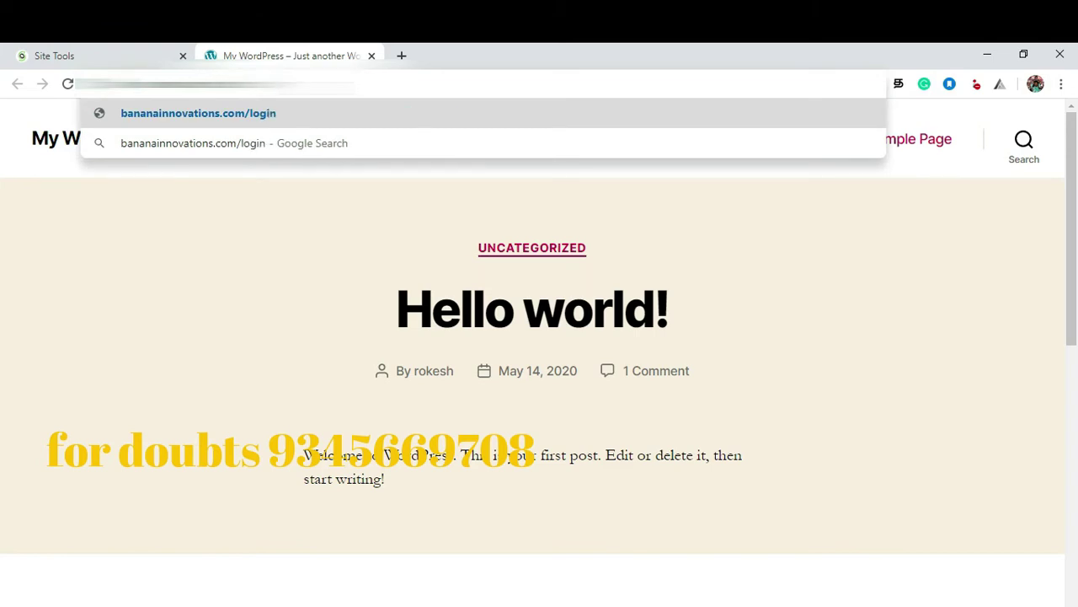
{"action": "key", "text": "Return"}
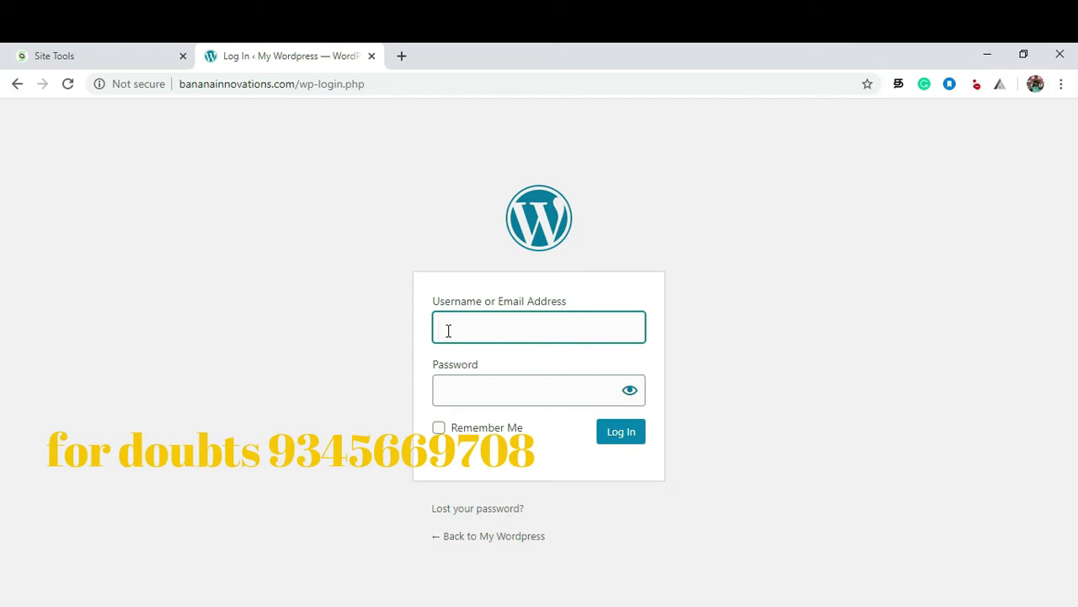
Step: Log in with the admin e-mail and password, decline saving it, and return to Site Tools
{"action": "left_click", "coordinate": [477, 327]}
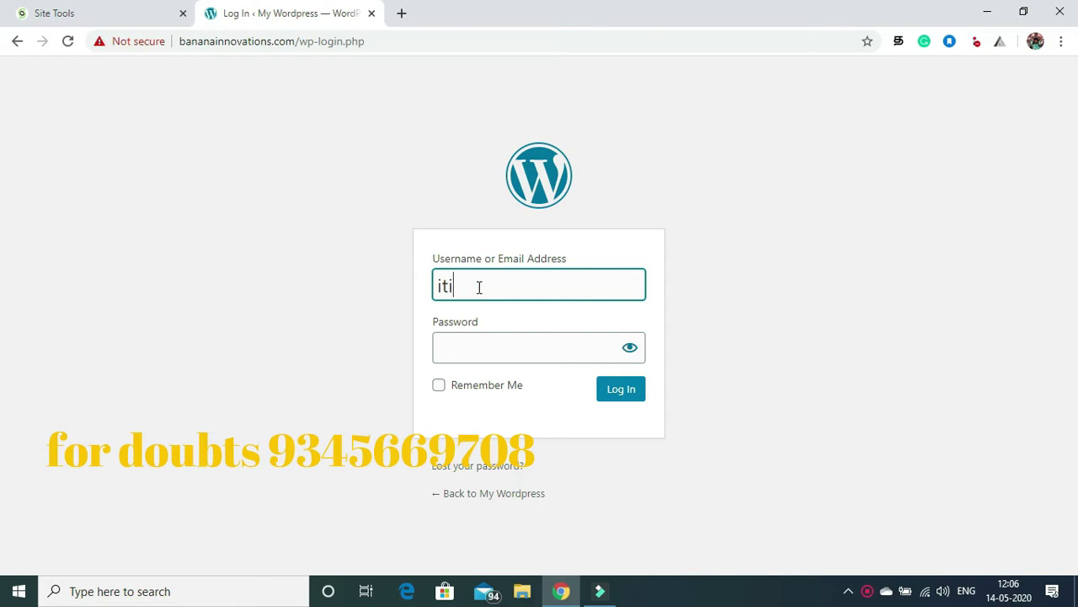
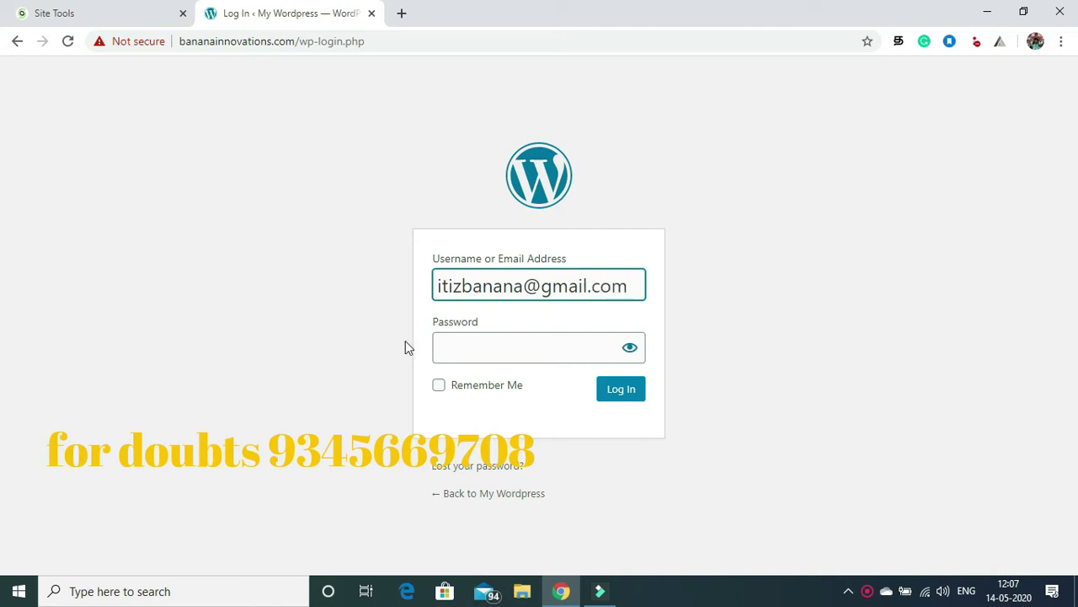
{"action": "left_click", "coordinate": [458, 356]}
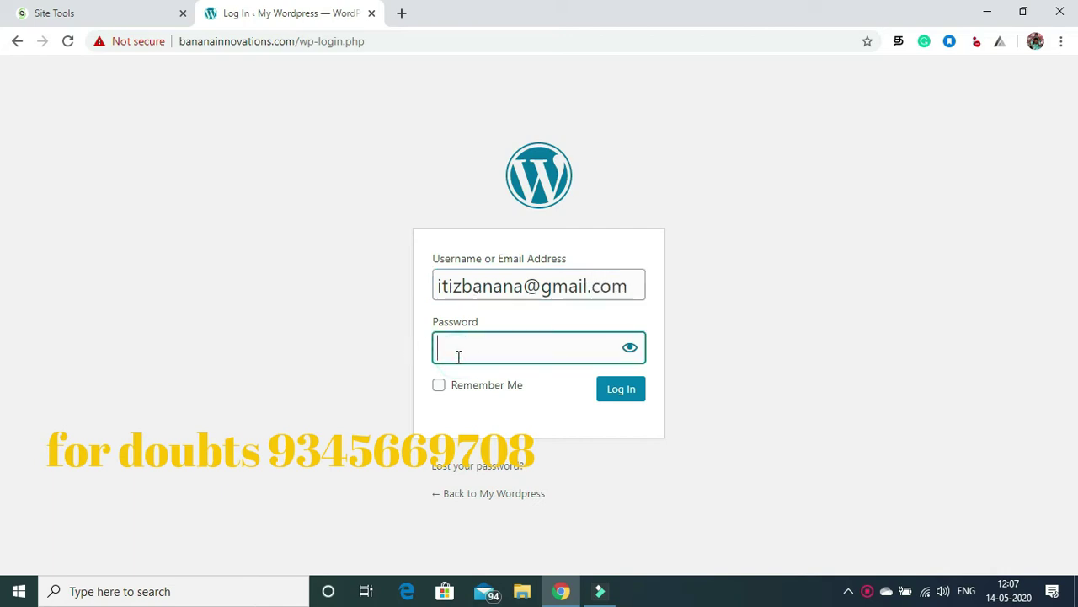
{"action": "type", "text": "•••••••••"}
{"action": "left_click", "coordinate": [617, 394]}
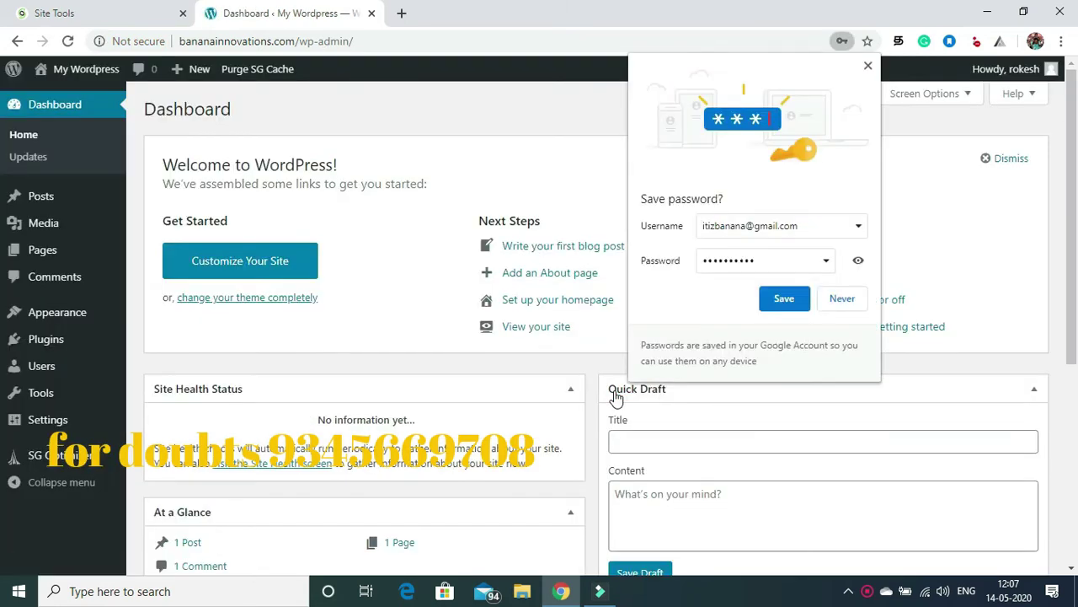
{"action": "left_click", "coordinate": [829, 300]}
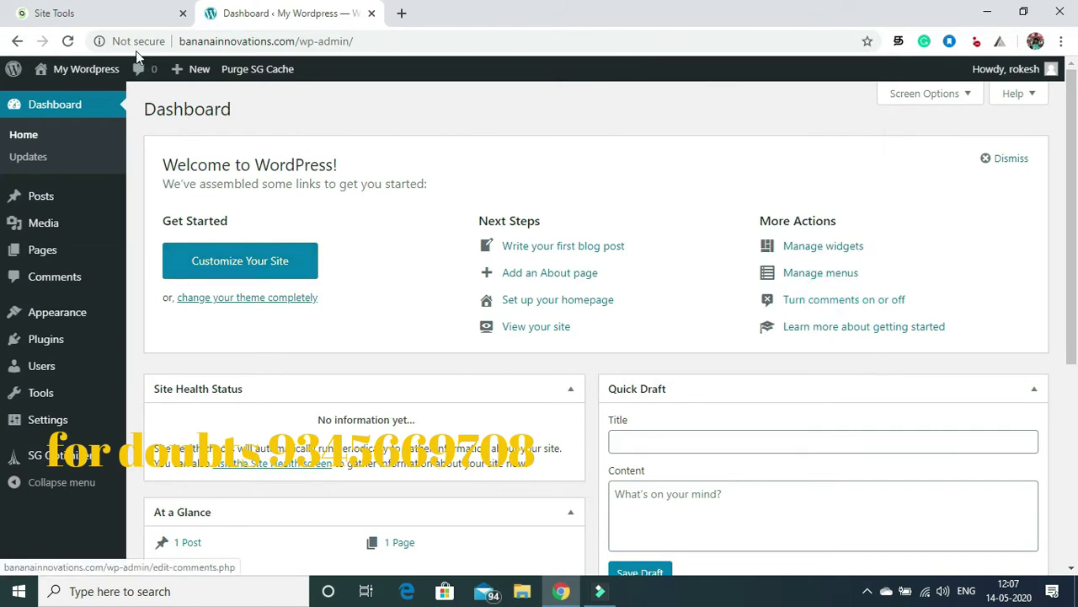
{"action": "left_click", "coordinate": [55, 10]}
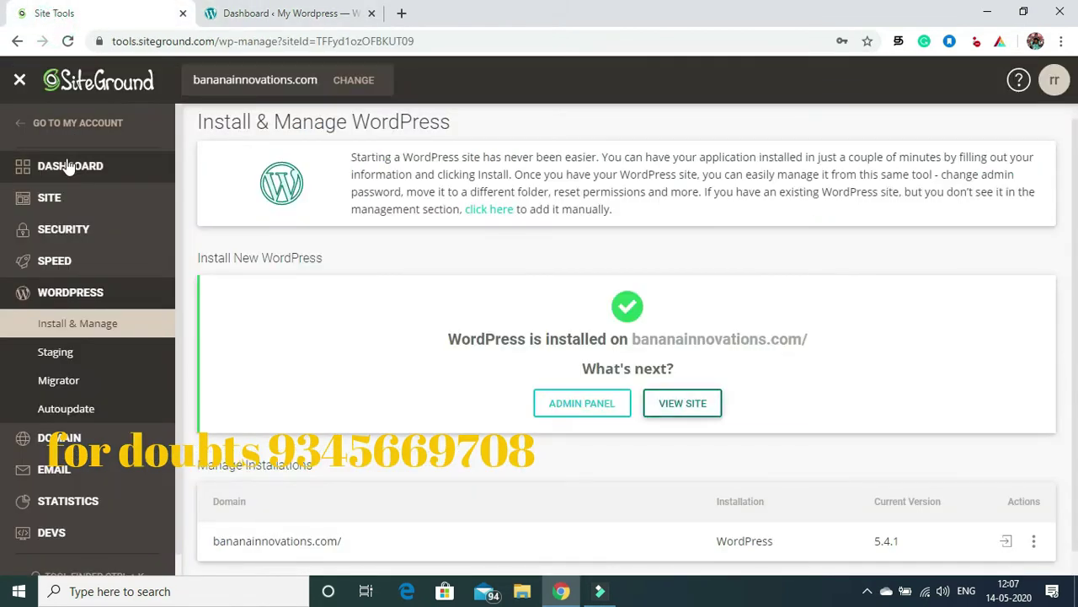
Step: In Security > SSL Manager, request a Let's Encrypt certificate for bananainnovations.com
{"action": "left_click", "coordinate": [55, 234]}
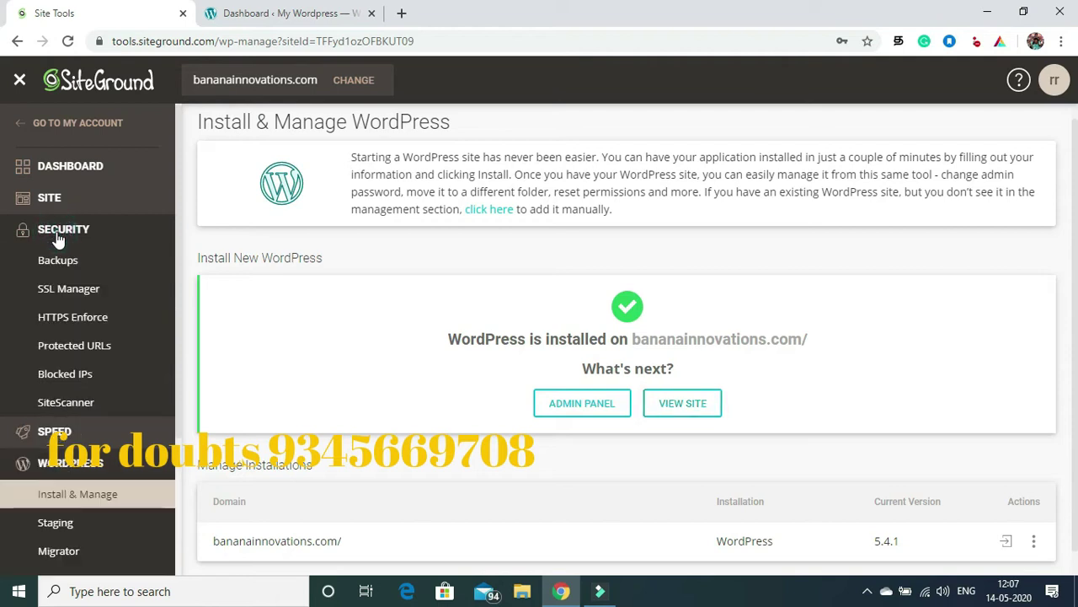
{"action": "left_click", "coordinate": [57, 295]}
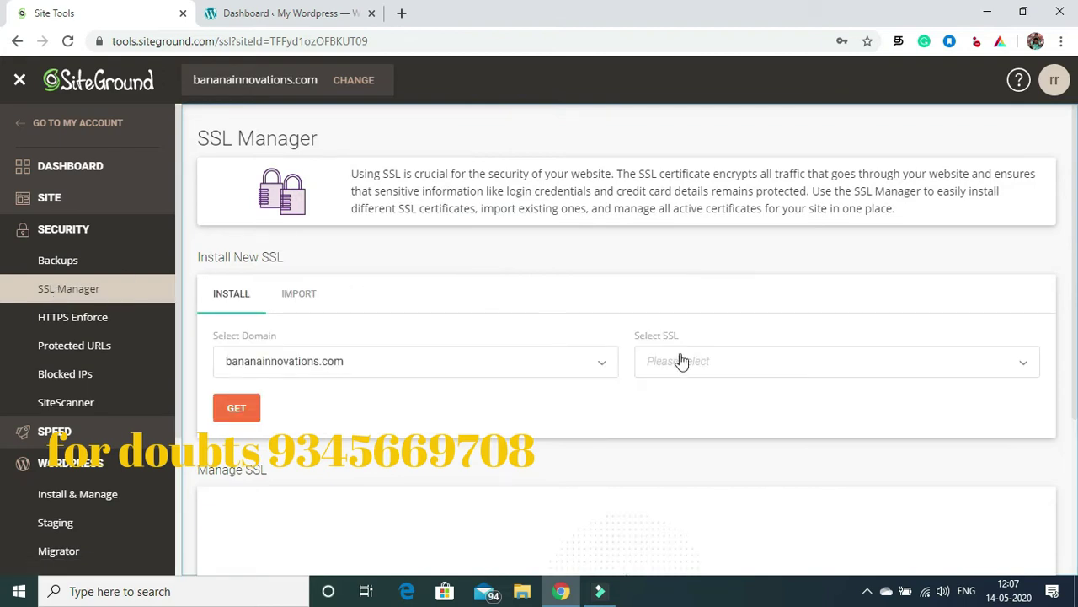
{"action": "left_click", "coordinate": [719, 360]}
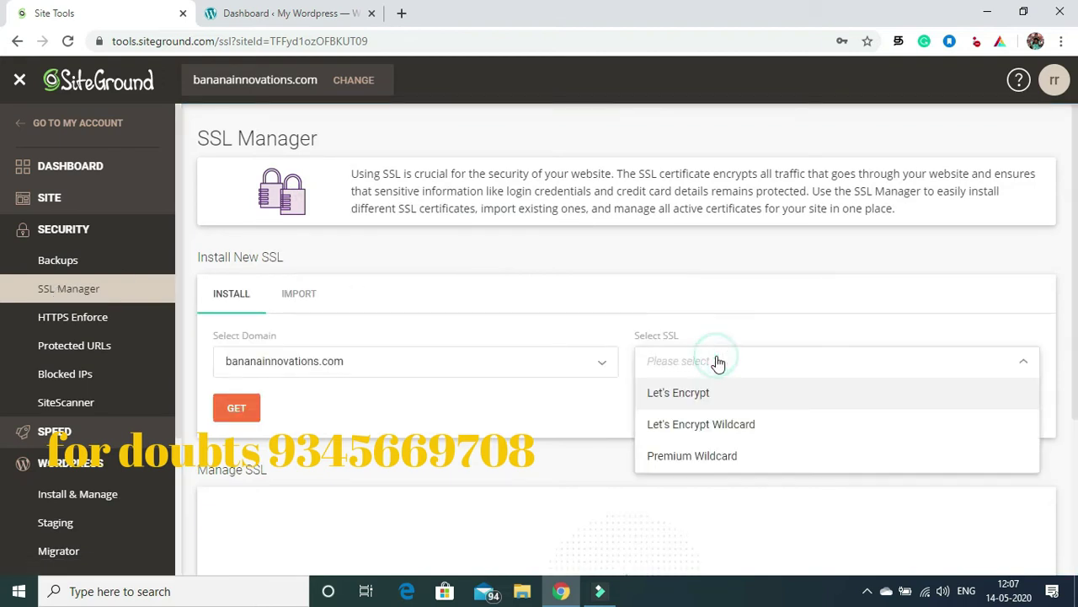
{"action": "left_click", "coordinate": [684, 396]}
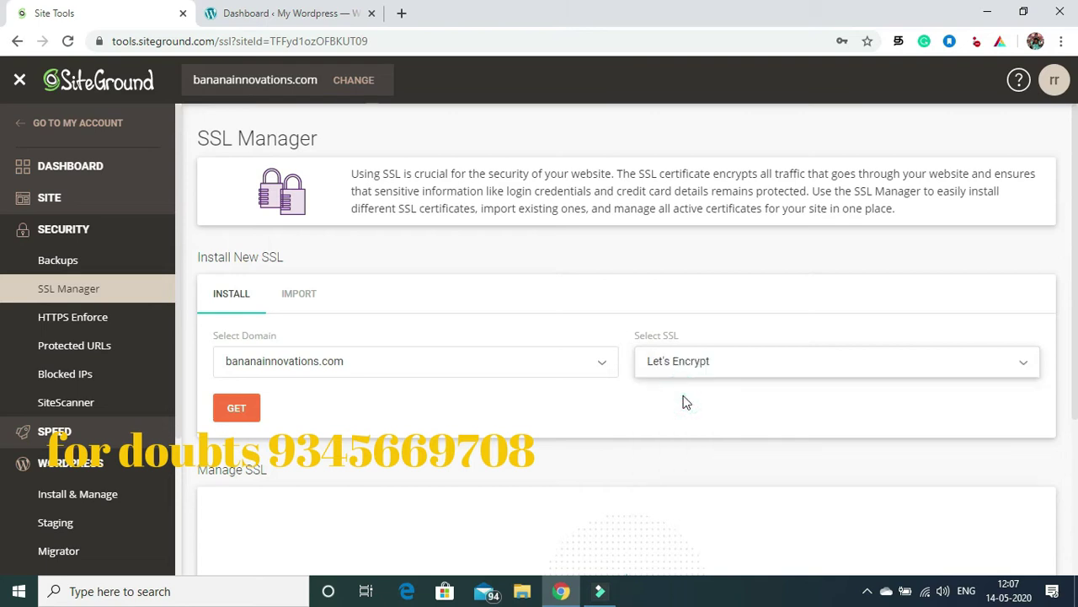
{"action": "left_click", "coordinate": [235, 411]}
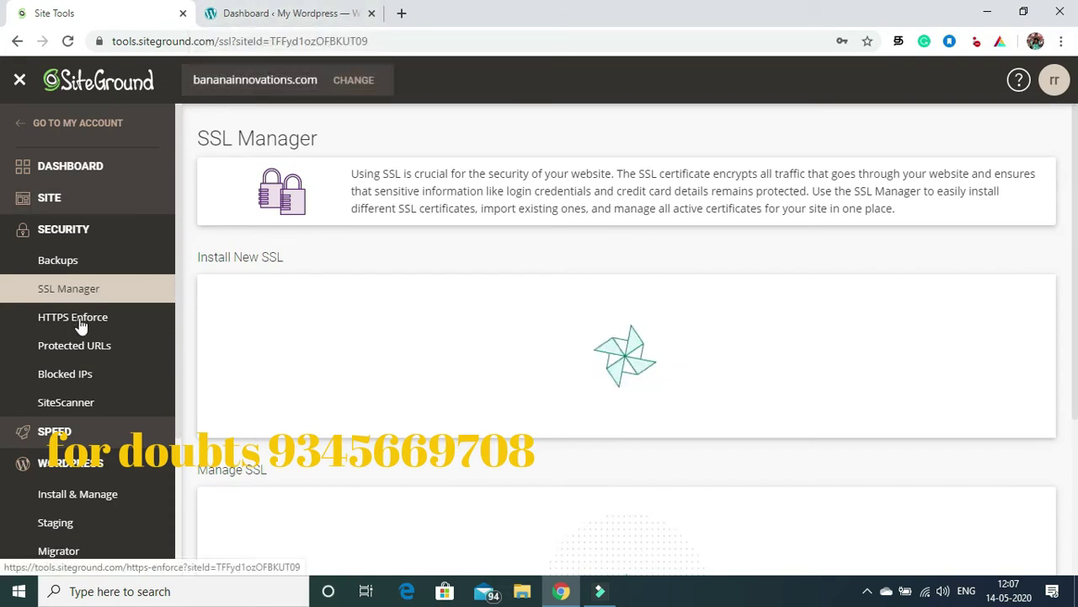
{"action": "scroll", "coordinate": [1076, 289], "scroll_direction": "down", "scroll_amount": 1}
{"action": "scroll", "coordinate": [1076, 289], "scroll_direction": "down", "scroll_amount": 3}
{"action": "left_click_drag", "start_coordinate": [1076, 382], "coordinate": [1076, 245]}
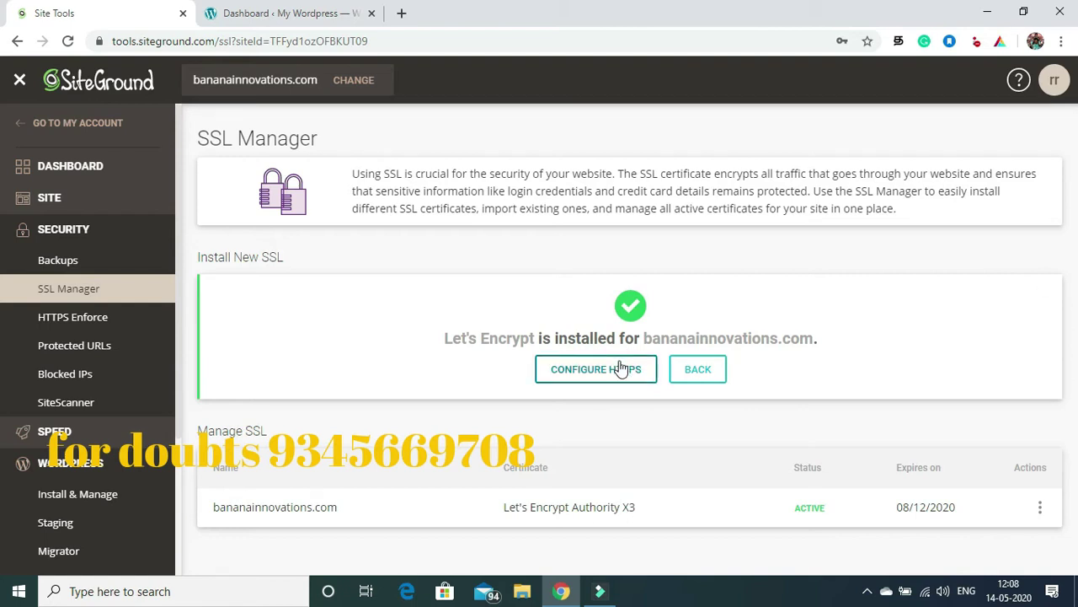
Step: Switch on HTTPS Enforce for bananainnovations.com
{"action": "left_click", "coordinate": [608, 370]}
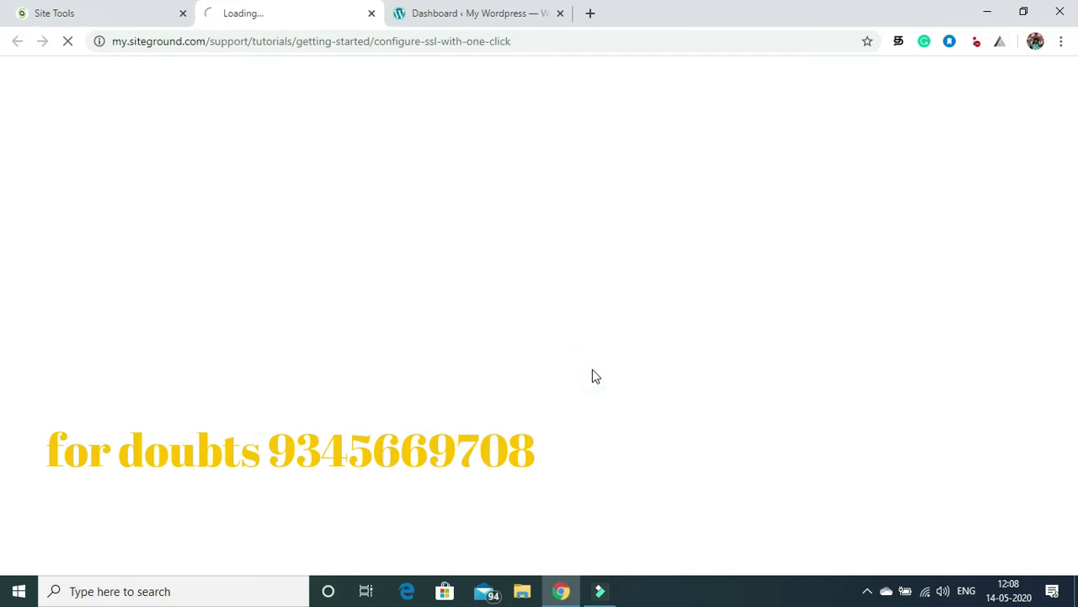
{"action": "left_click", "coordinate": [96, 9]}
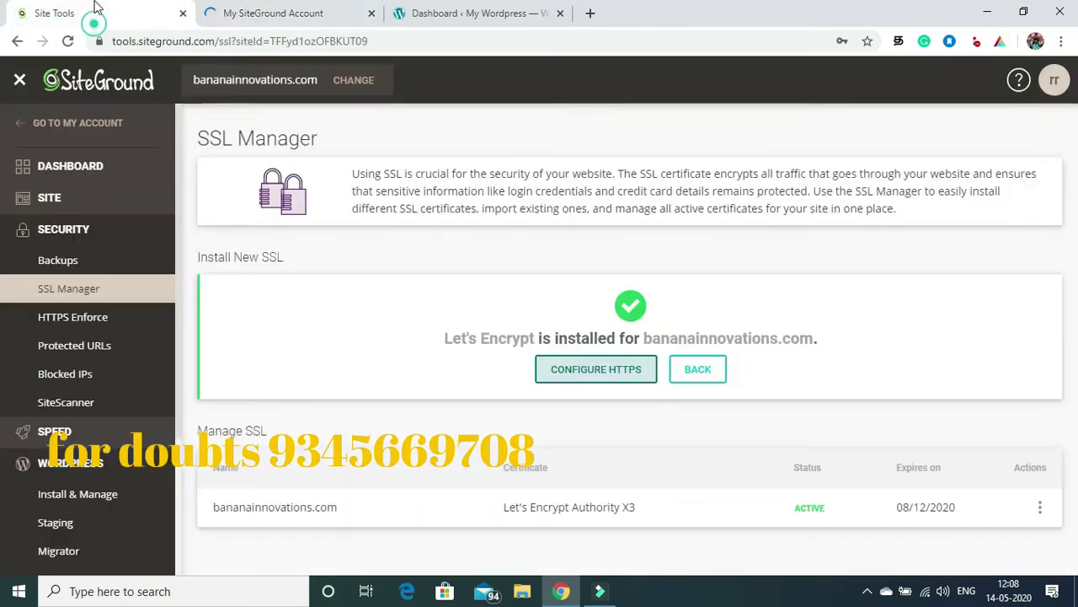
{"action": "left_click", "coordinate": [89, 318]}
{"action": "left_click", "coordinate": [270, 11]}
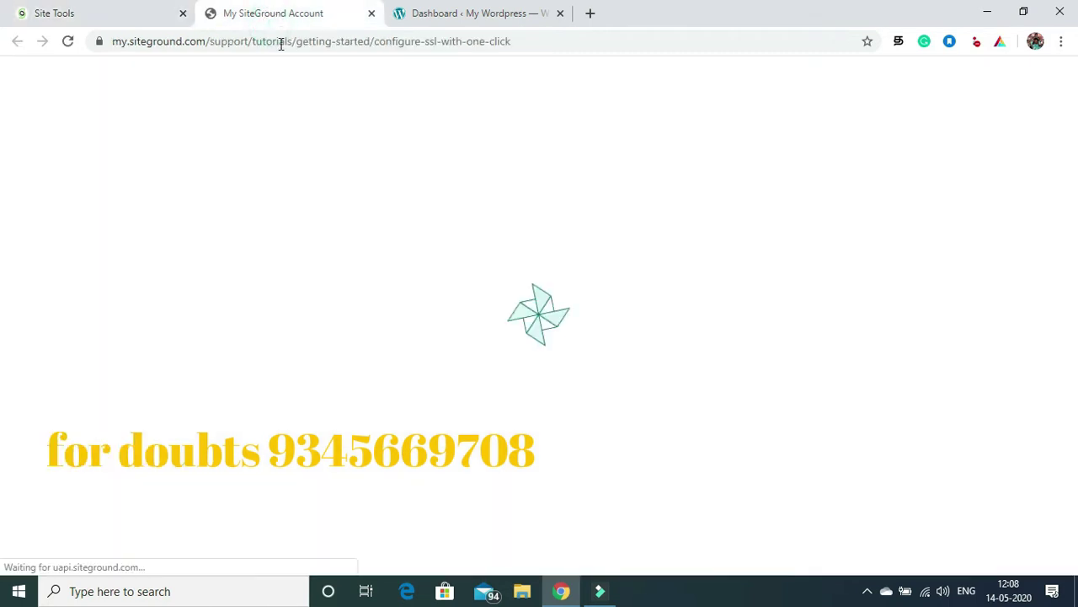
{"action": "left_click", "coordinate": [72, 10]}
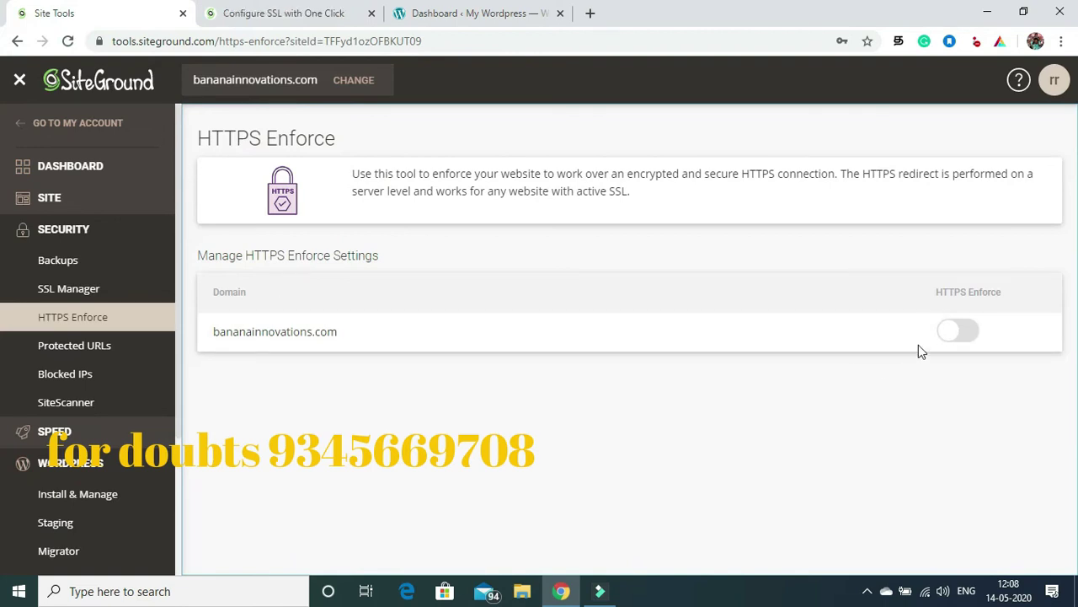
{"action": "left_click", "coordinate": [974, 338]}
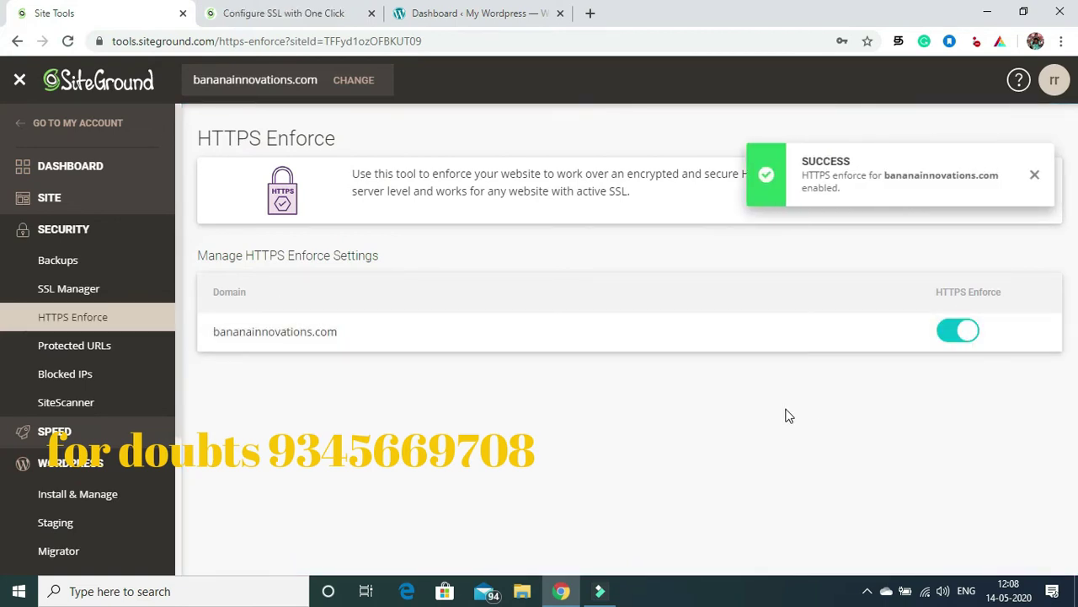
Step: Dismiss the success notice and close the 'Configure SSL with One Click' tutorial tab
{"action": "left_click", "coordinate": [1035, 177]}
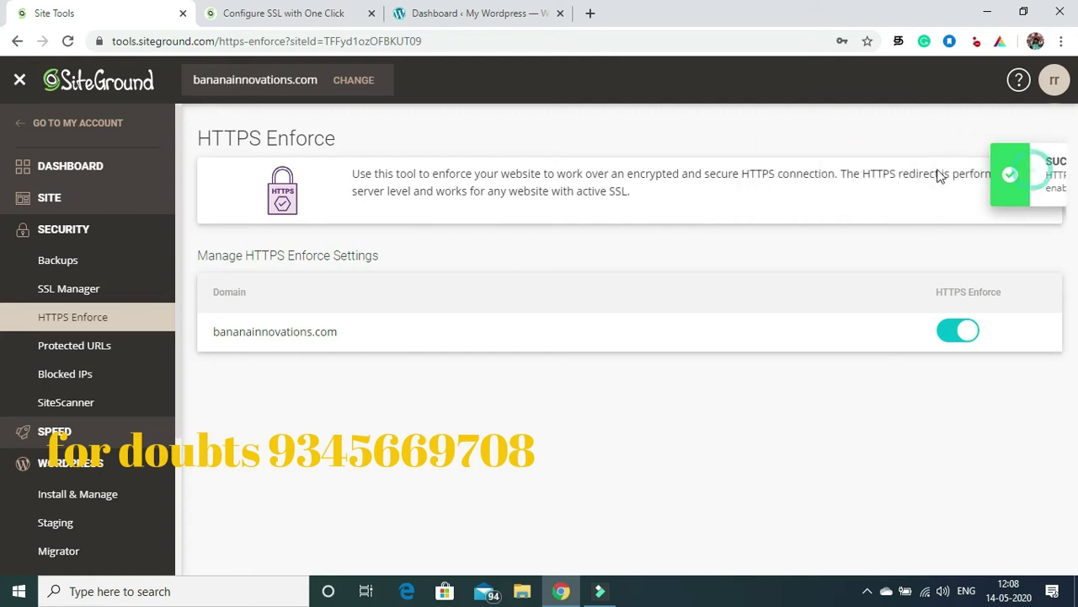
{"action": "left_click", "coordinate": [259, 8]}
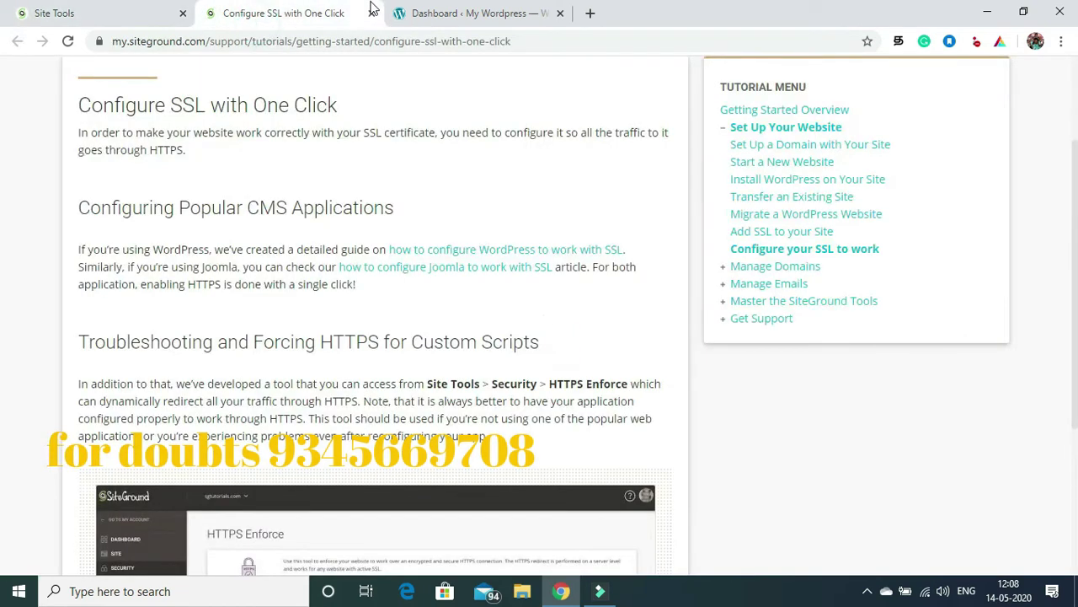
{"action": "left_click", "coordinate": [371, 14]}
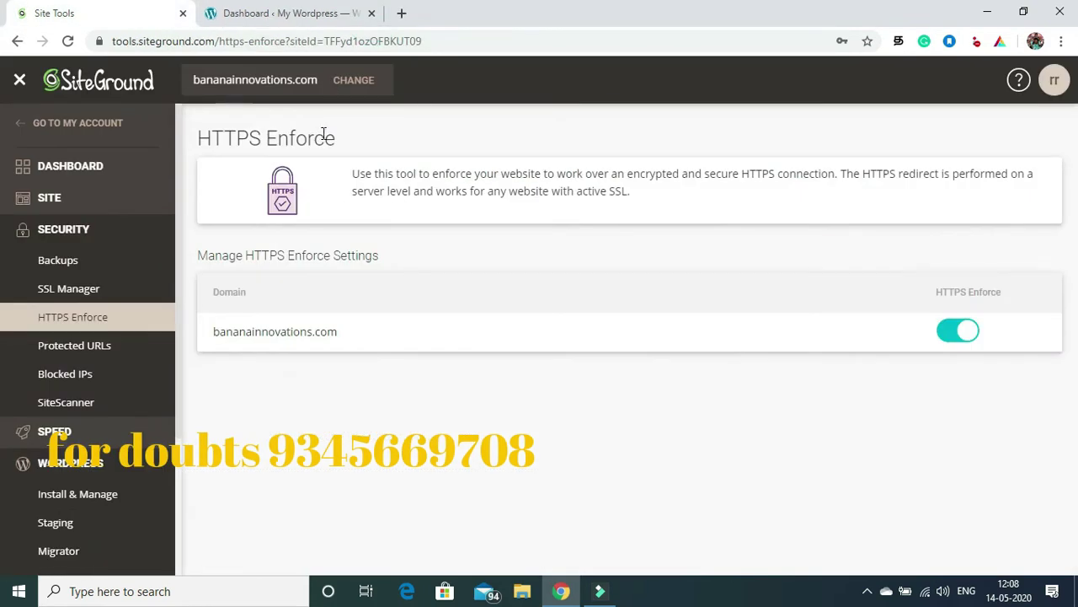
Step: Go to Appearance > Themes and re-enter the admin password to log back in
{"action": "left_click", "coordinate": [290, 13]}
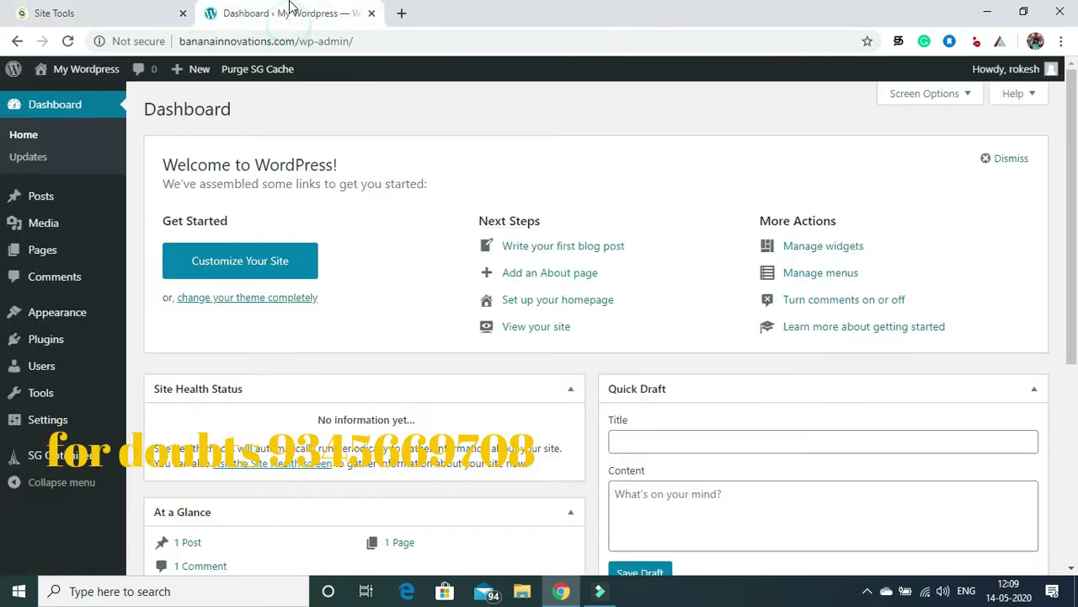
{"action": "mouse_move", "coordinate": [24, 315]}
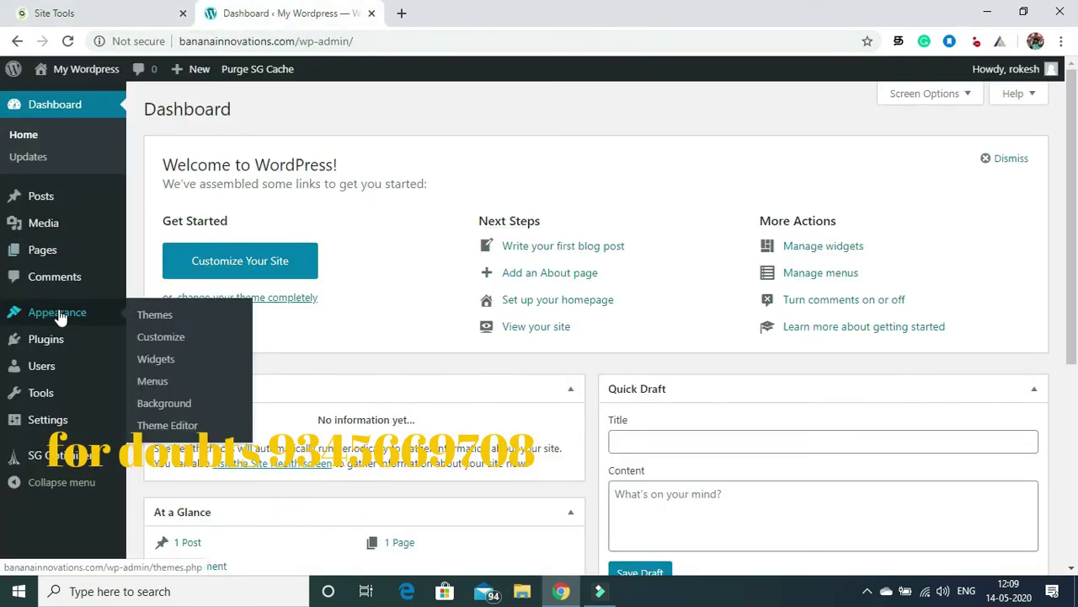
{"action": "left_click", "coordinate": [154, 315]}
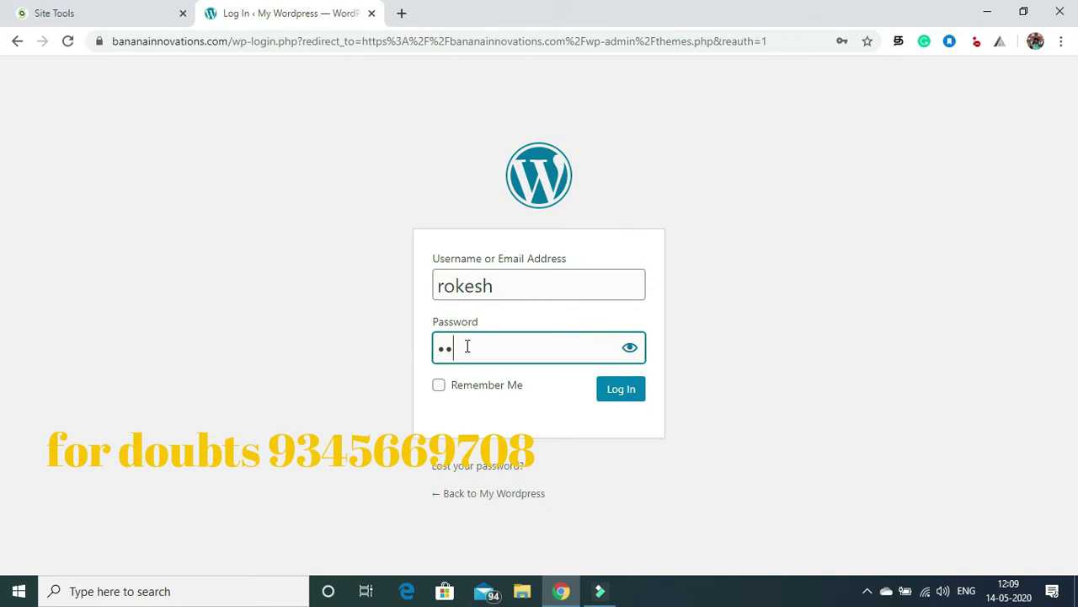
{"action": "type", "text": "••"}
{"action": "left_click", "coordinate": [616, 394]}
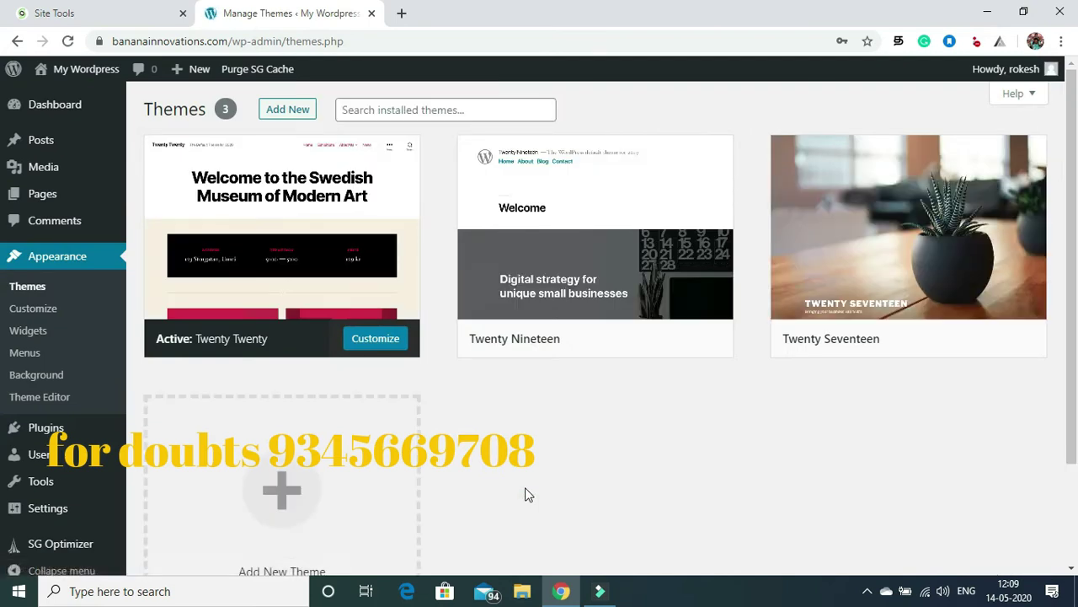
Step: Upload and install the generatepress.2.4.2.zip theme from the Downloads folder
{"action": "left_click", "coordinate": [288, 113]}
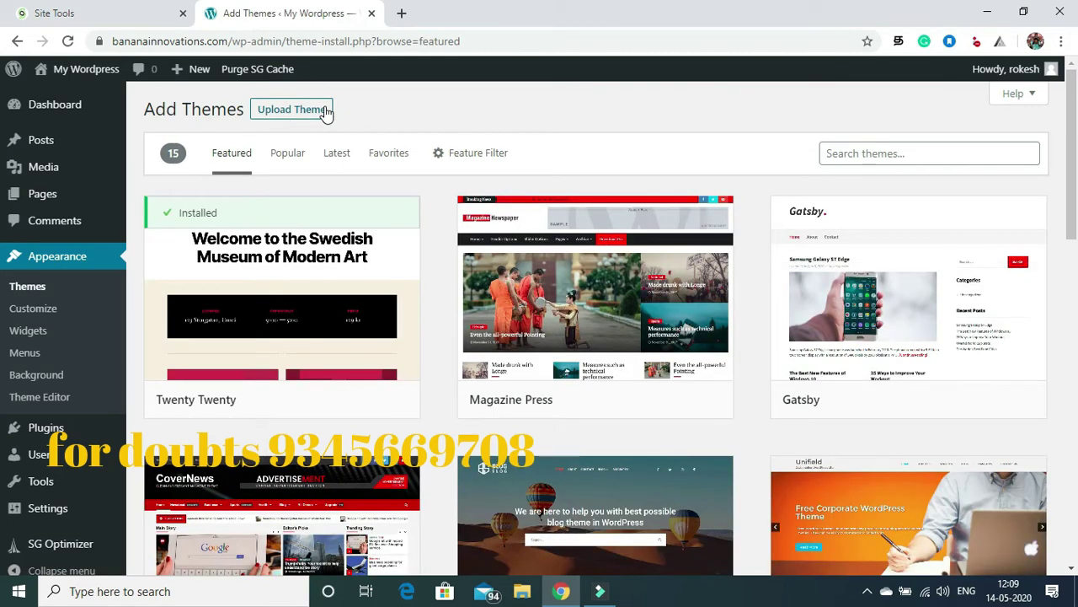
{"action": "left_click", "coordinate": [308, 114]}
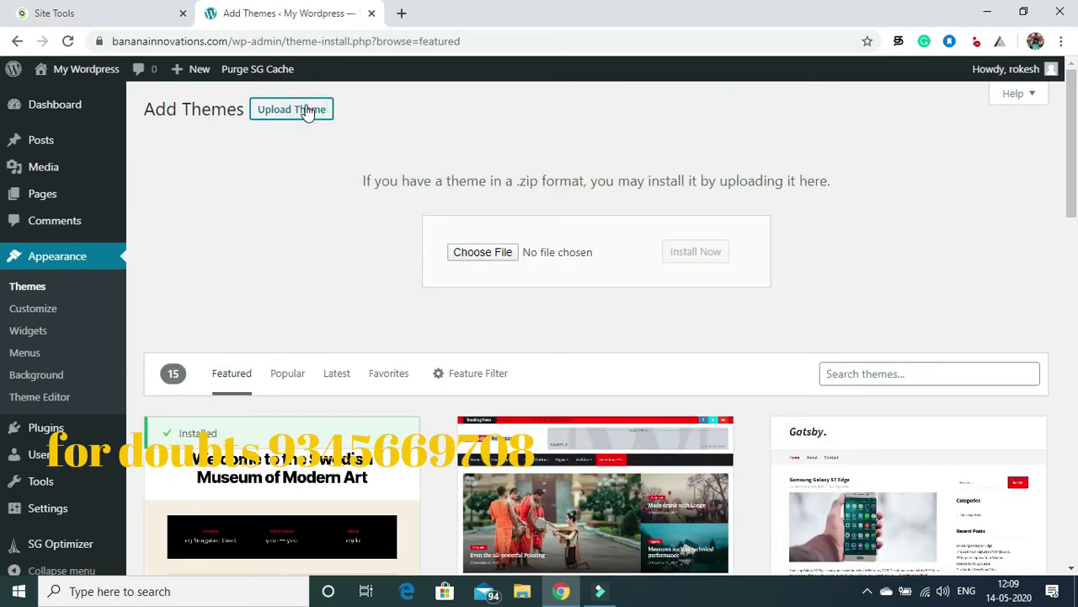
{"action": "left_click", "coordinate": [474, 252]}
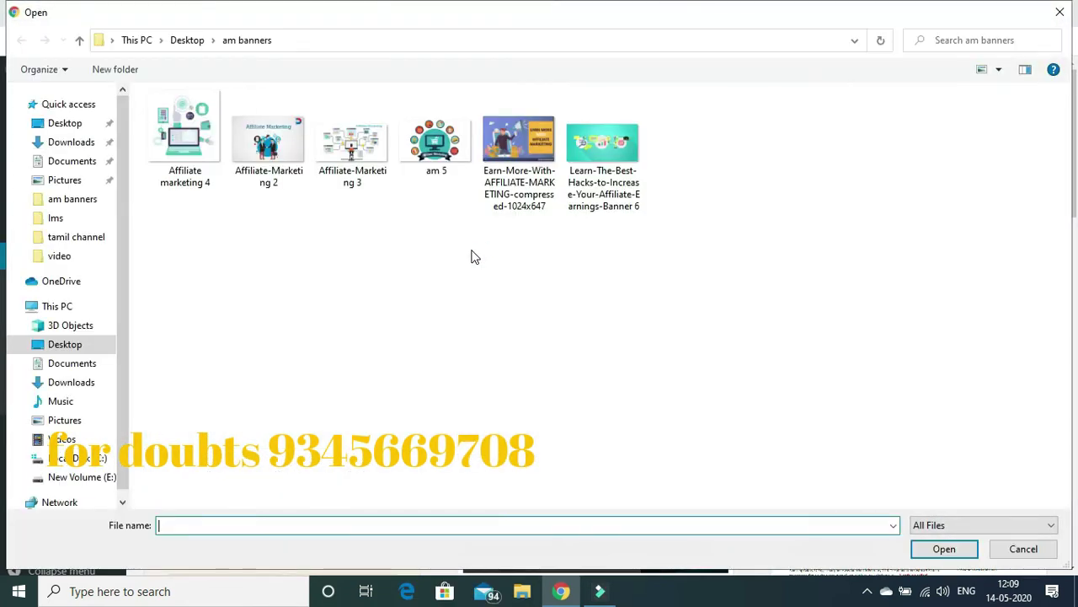
{"action": "left_click", "coordinate": [61, 143]}
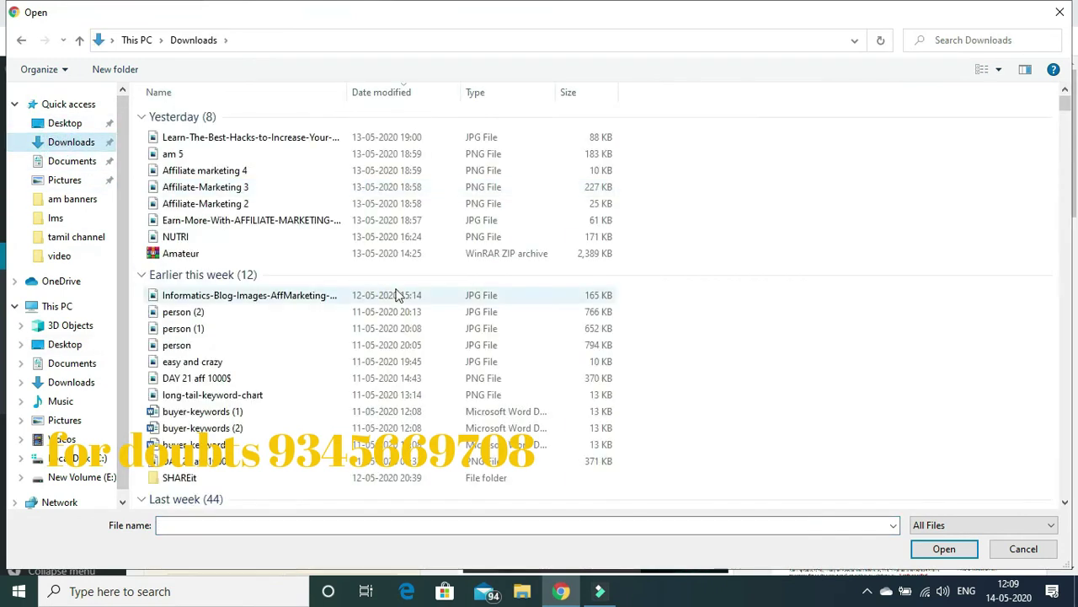
{"action": "left_click_drag", "start_coordinate": [1064, 101], "coordinate": [1066, 124]}
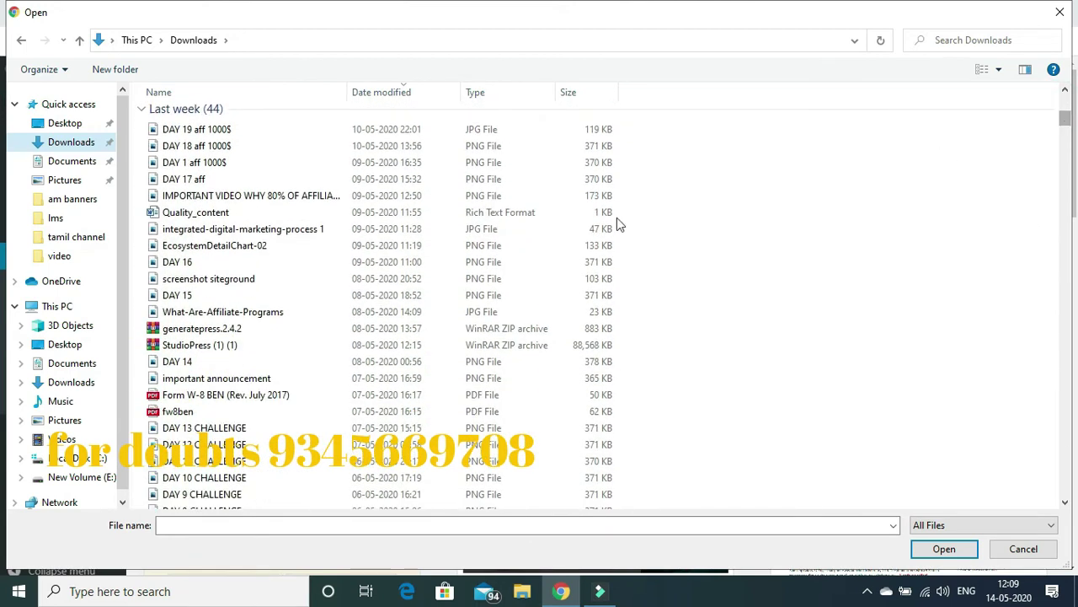
{"action": "left_click", "coordinate": [193, 334]}
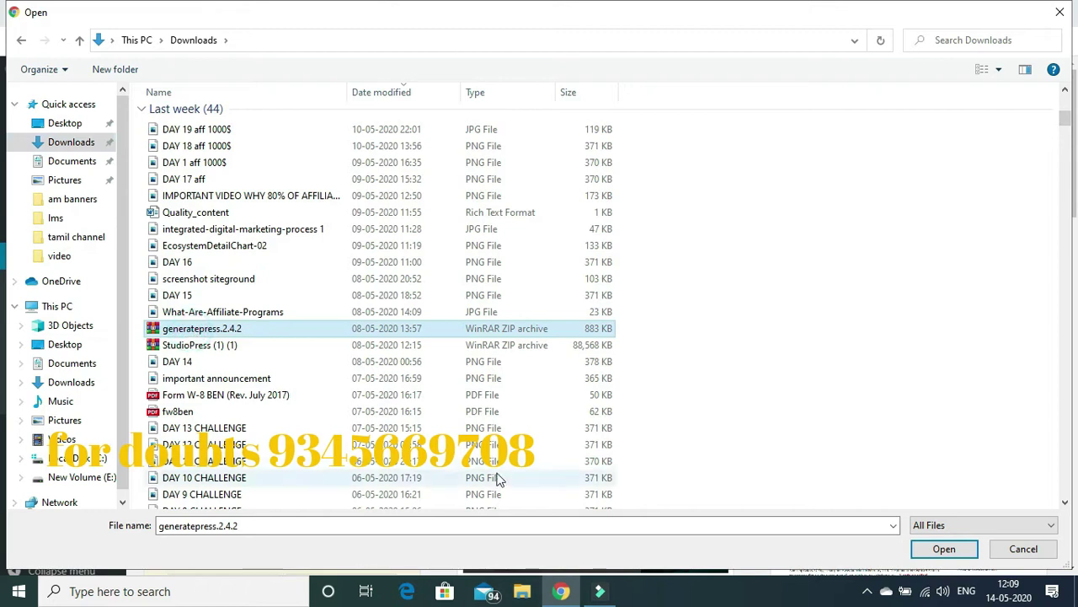
{"action": "left_click", "coordinate": [934, 549]}
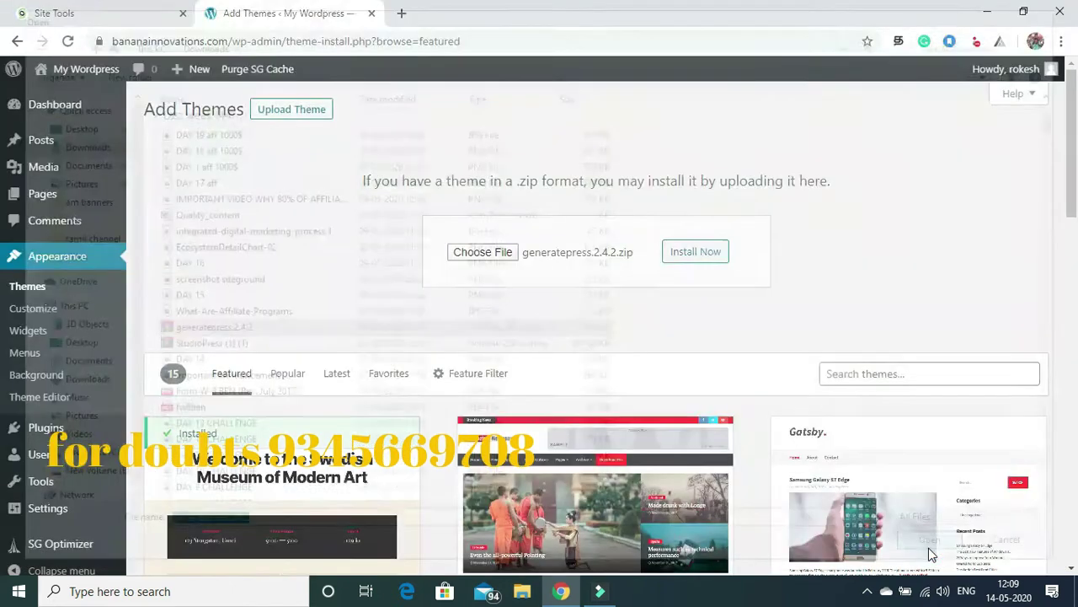
{"action": "left_click", "coordinate": [703, 254]}
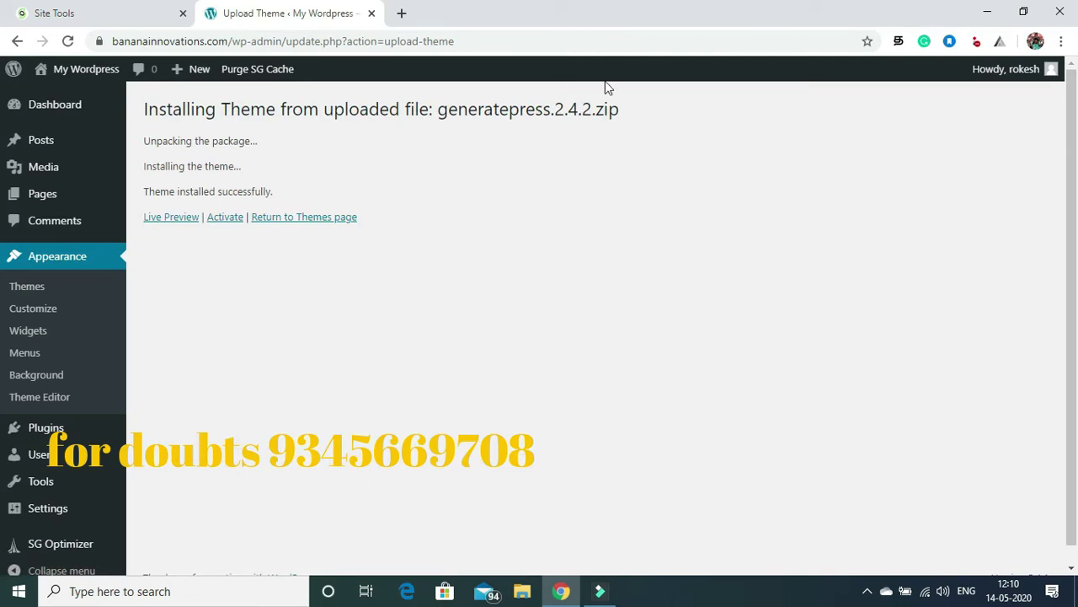
Step: Activate the GeneratePress theme
{"action": "left_click", "coordinate": [225, 220]}
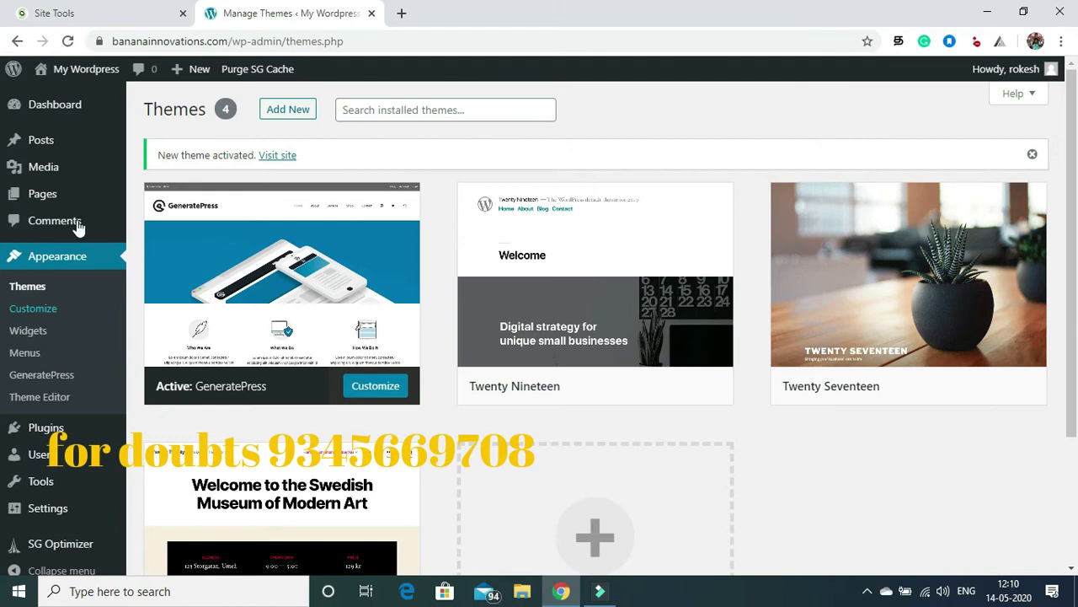
{"action": "scroll", "coordinate": [1076, 160], "scroll_direction": "down", "scroll_amount": 2}
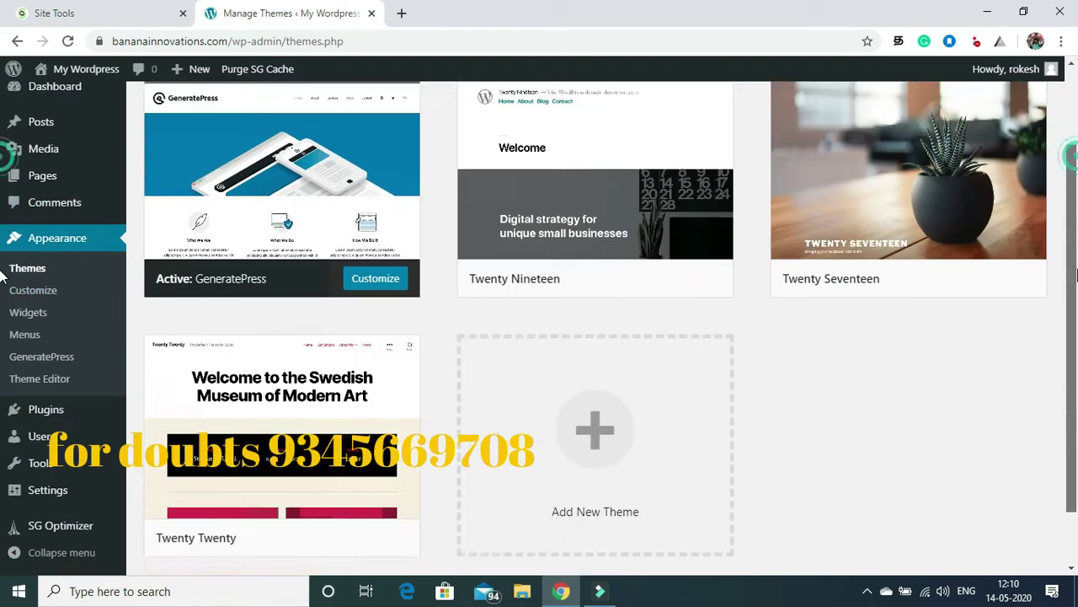
{"action": "scroll", "coordinate": [1076, 160], "scroll_direction": "up", "scroll_amount": 2}
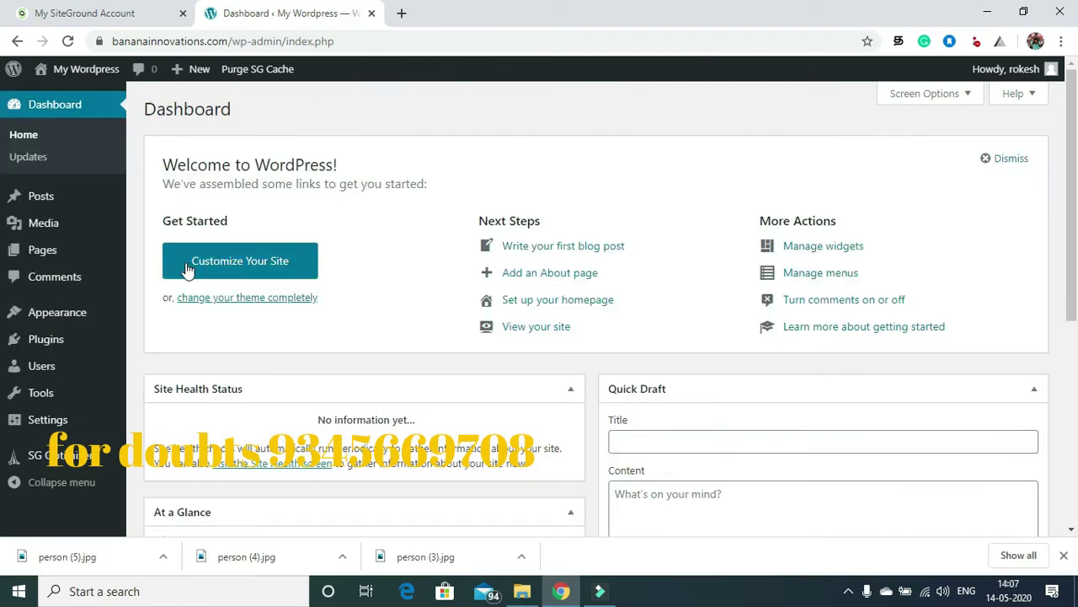
Step: Search 'elementor' and install Elementor Page Builder and Essential Addons for Elementor
{"action": "mouse_move", "coordinate": [60, 324]}
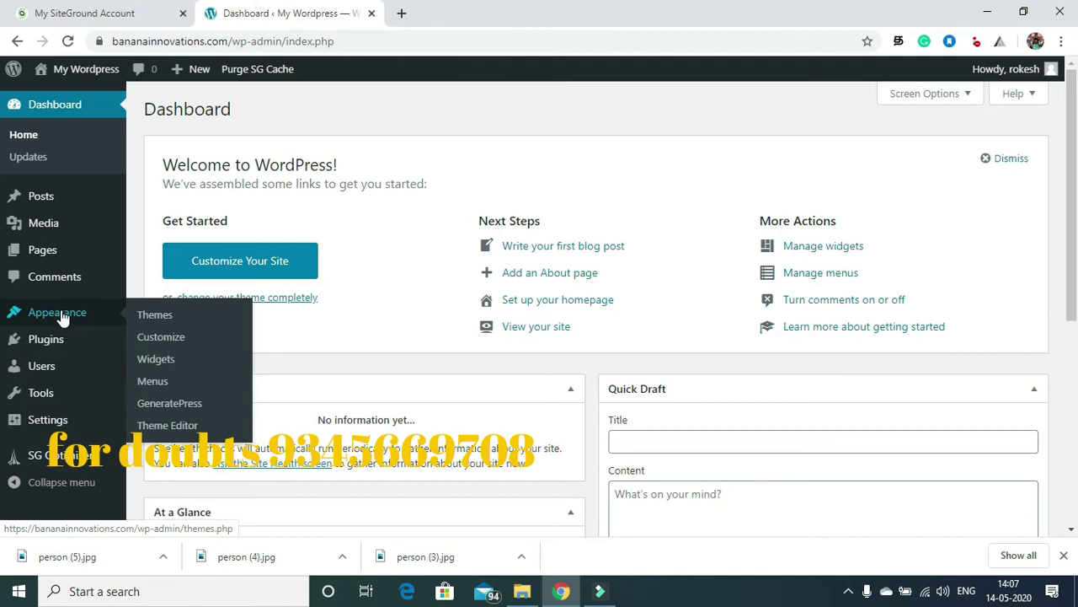
{"action": "mouse_move", "coordinate": [65, 348]}
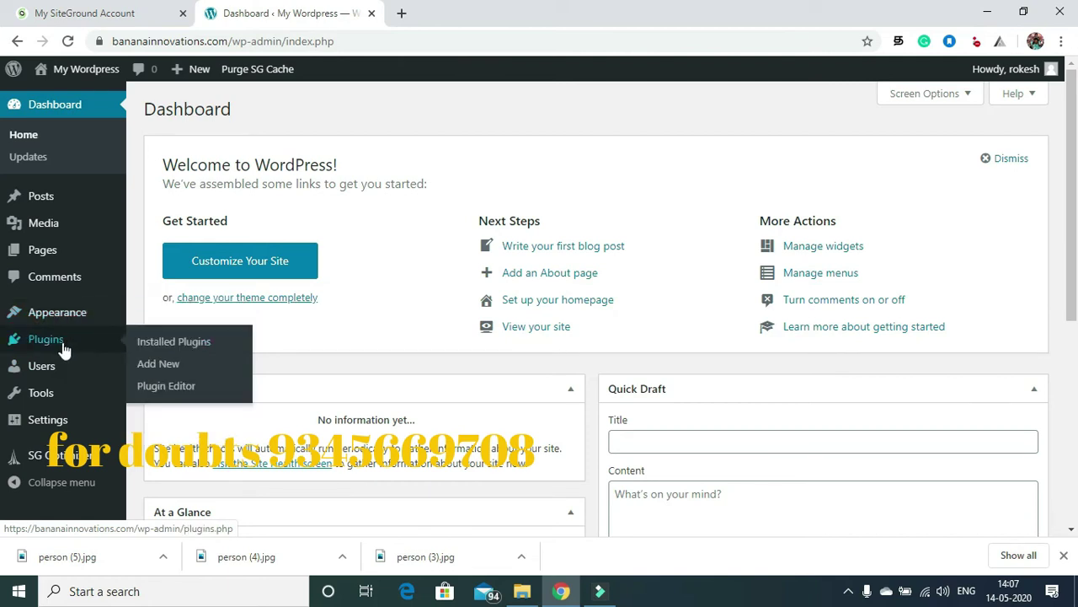
{"action": "left_click", "coordinate": [160, 364]}
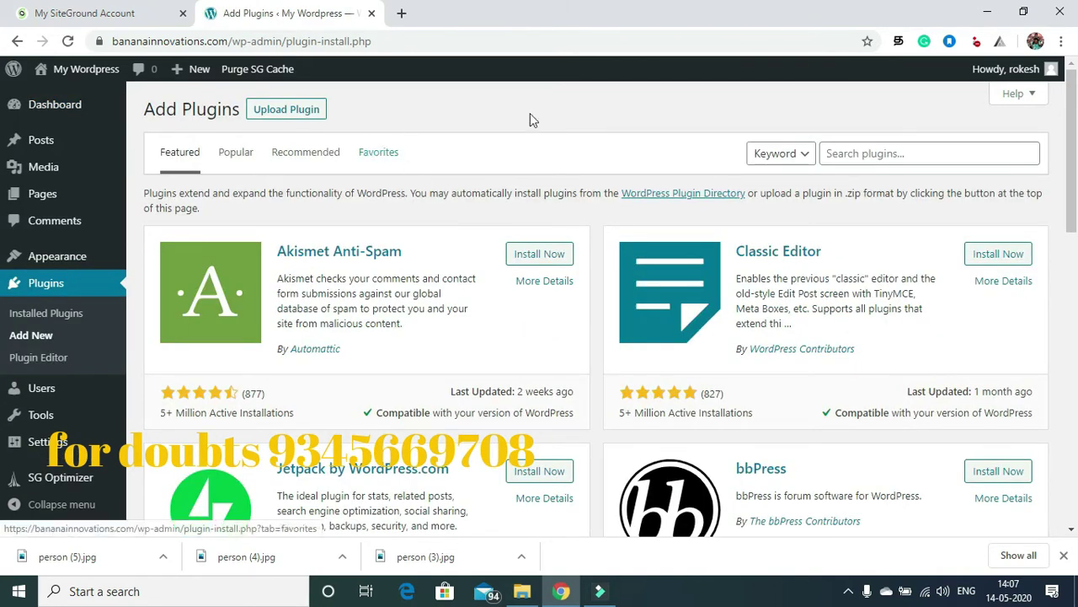
{"action": "left_click", "coordinate": [852, 155]}
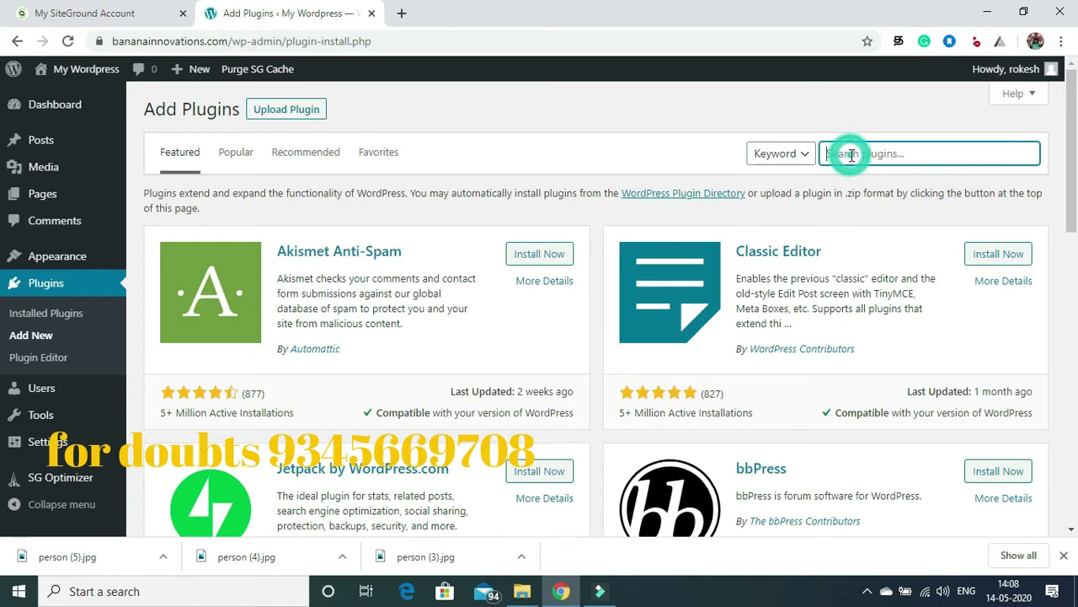
{"action": "type", "text": "el"}
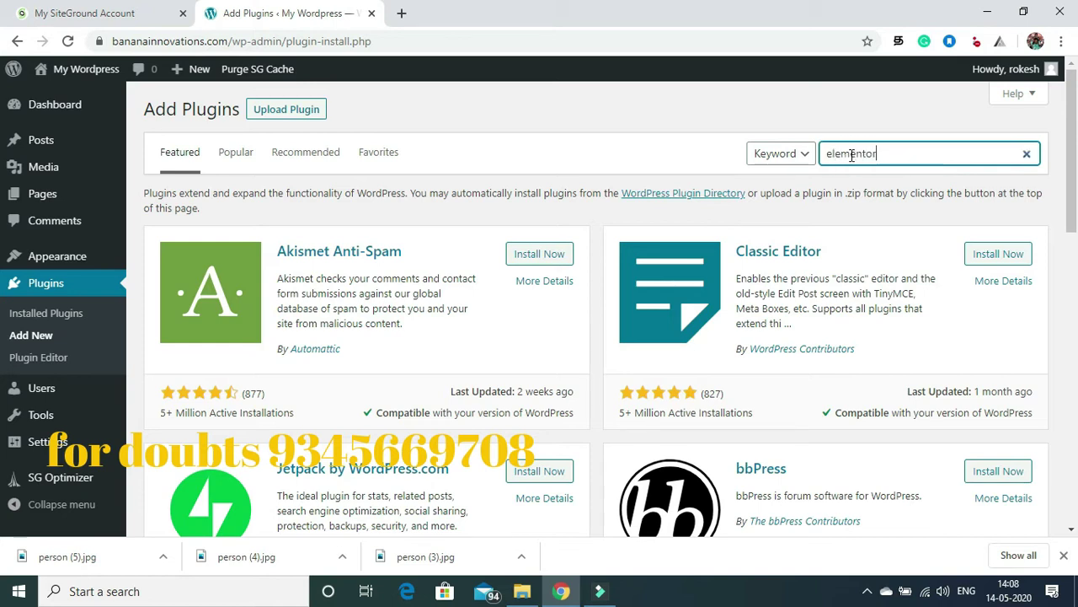
{"action": "type", "text": "ementor"}
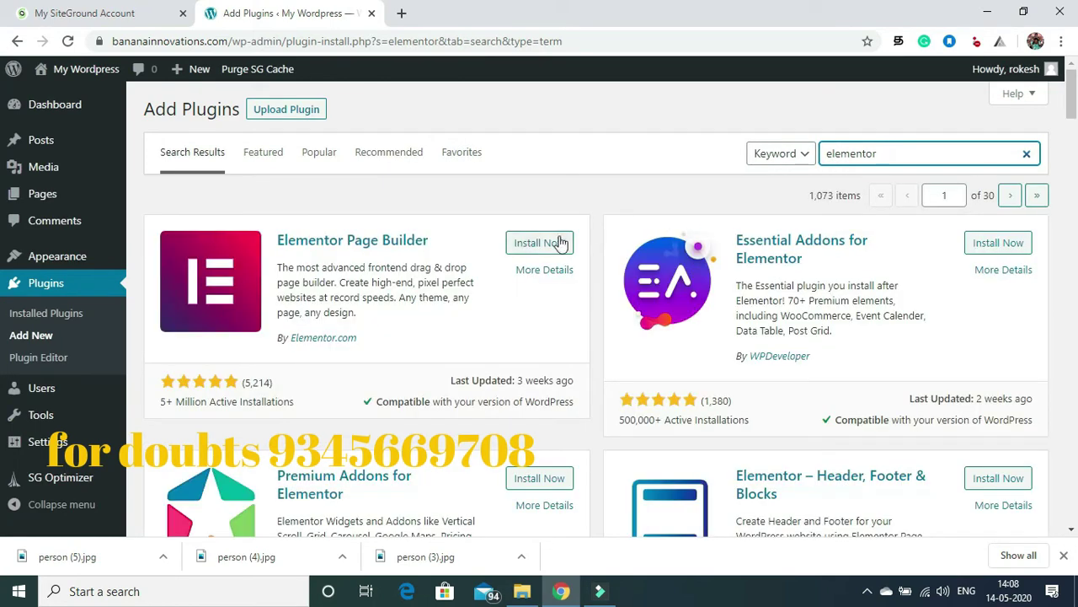
{"action": "left_click", "coordinate": [541, 243]}
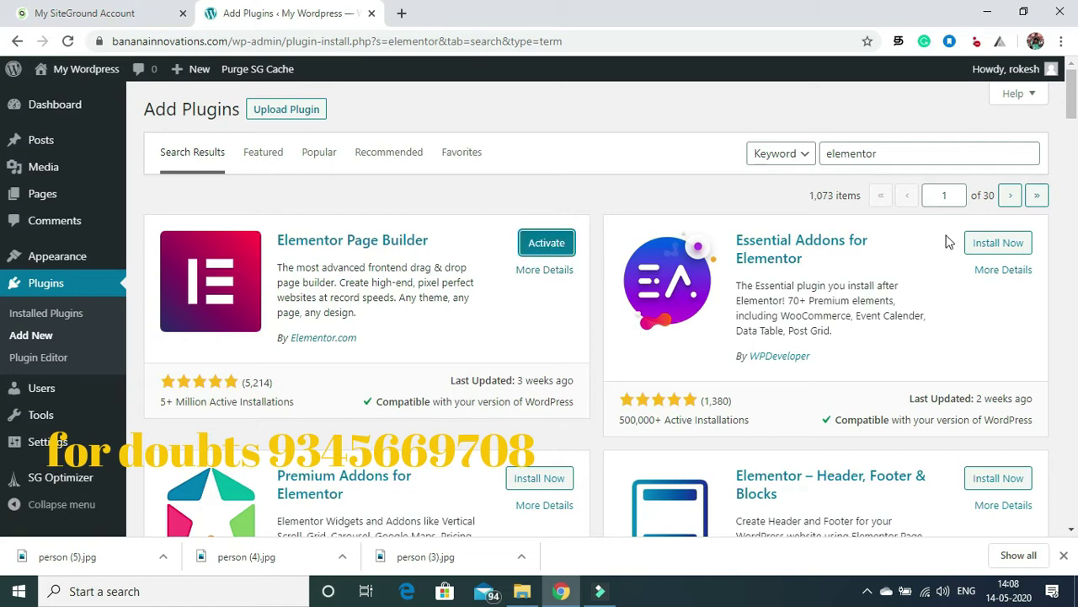
{"action": "left_click", "coordinate": [991, 246]}
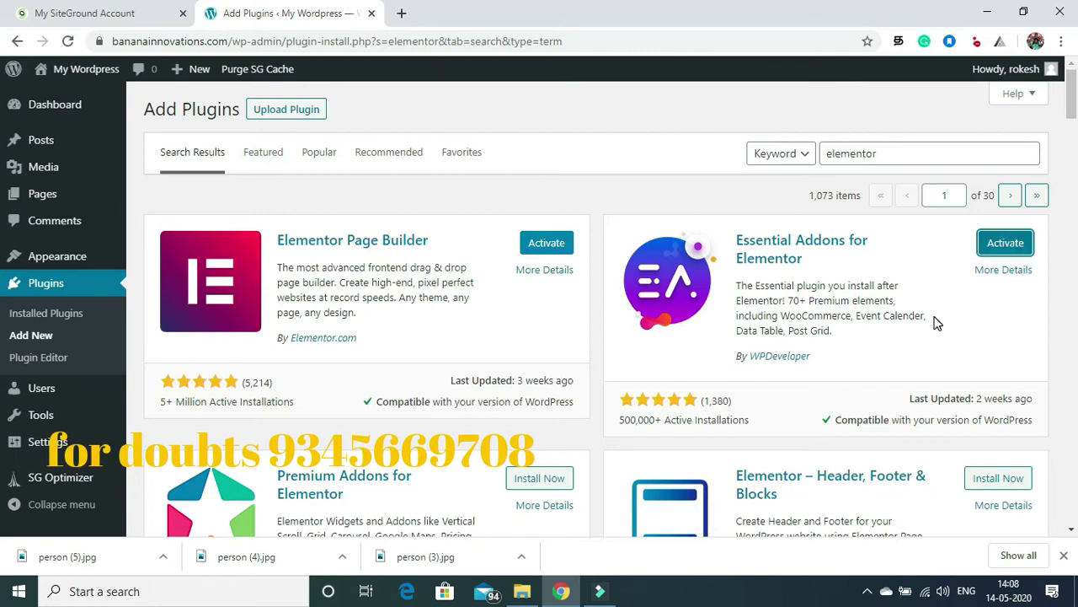
Step: Activate Elementor, dismiss its welcome dialog, and activate Essential Addons from Installed Plugins
{"action": "left_click", "coordinate": [547, 243]}
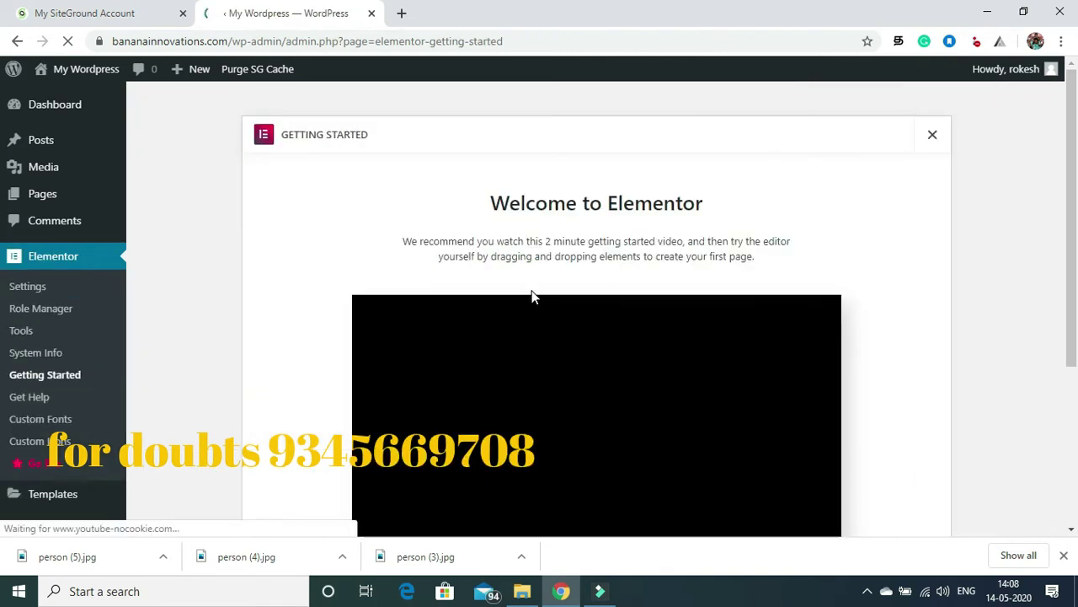
{"action": "left_click", "coordinate": [934, 137]}
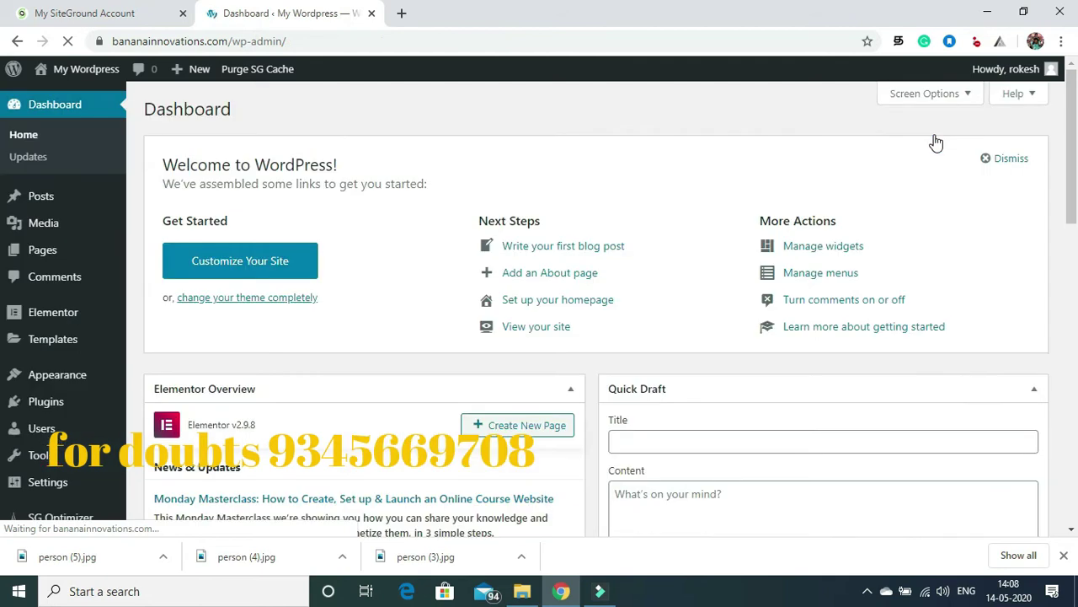
{"action": "mouse_move", "coordinate": [43, 322]}
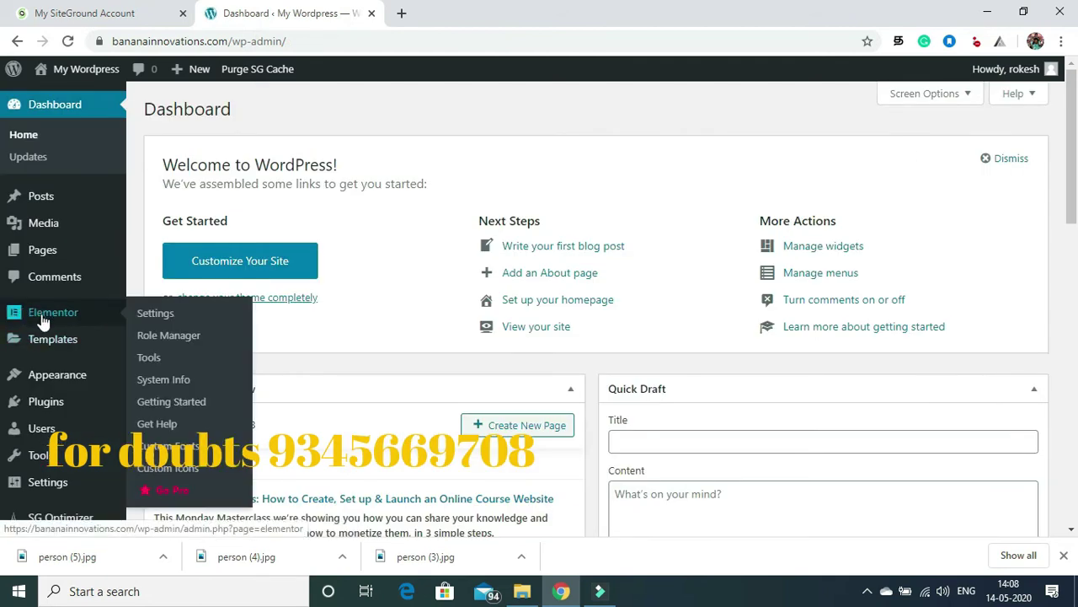
{"action": "mouse_move", "coordinate": [53, 412]}
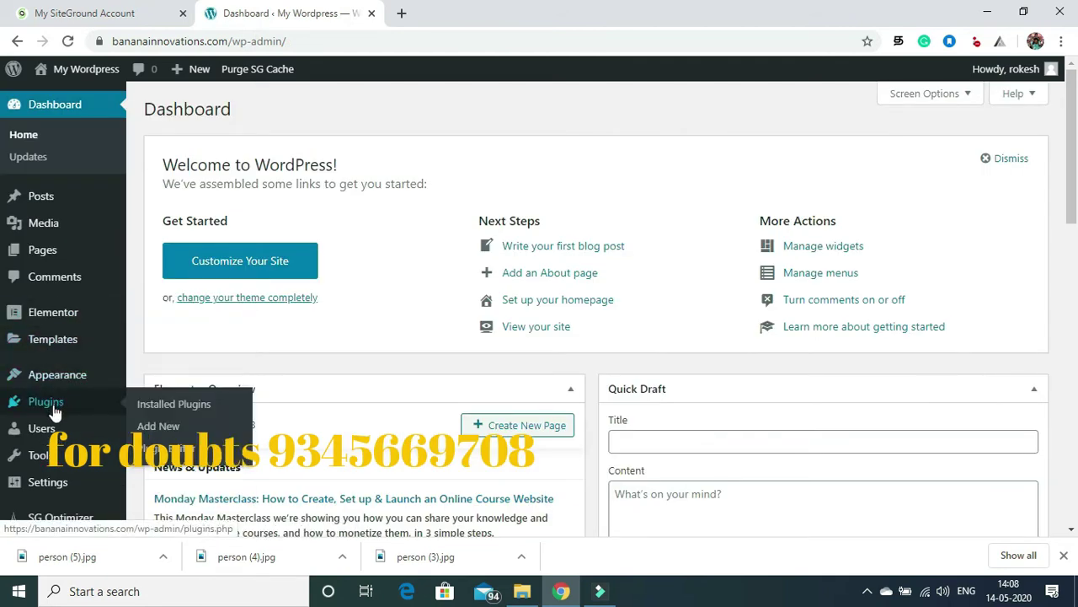
{"action": "left_click", "coordinate": [164, 409]}
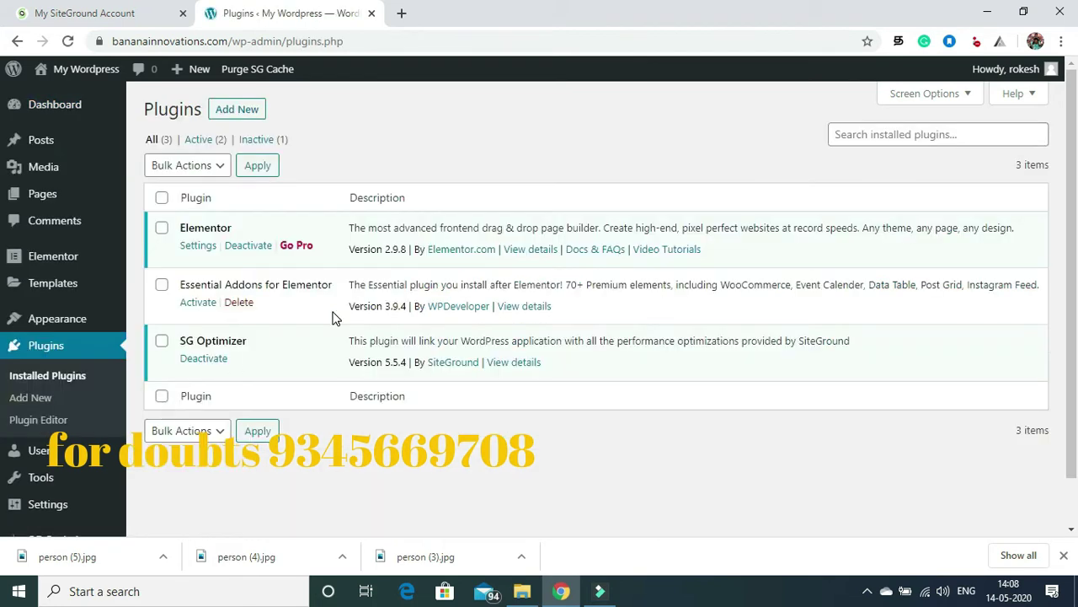
{"action": "left_click", "coordinate": [200, 309]}
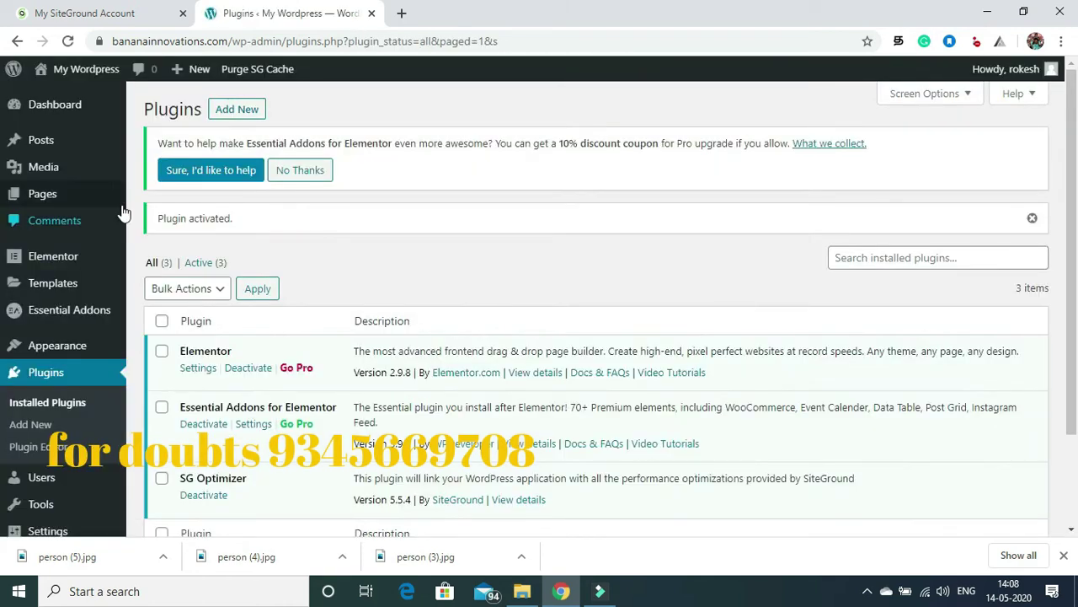
{"action": "left_click", "coordinate": [35, 428]}
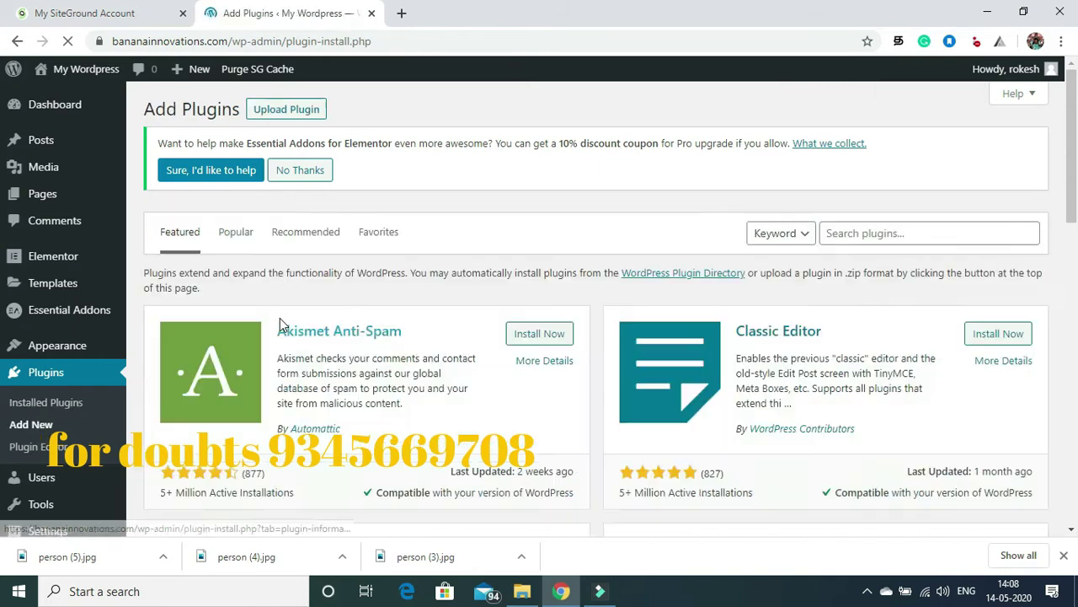
Step: Search 'contact' and install and activate Contact Form 7
{"action": "left_click", "coordinate": [831, 234]}
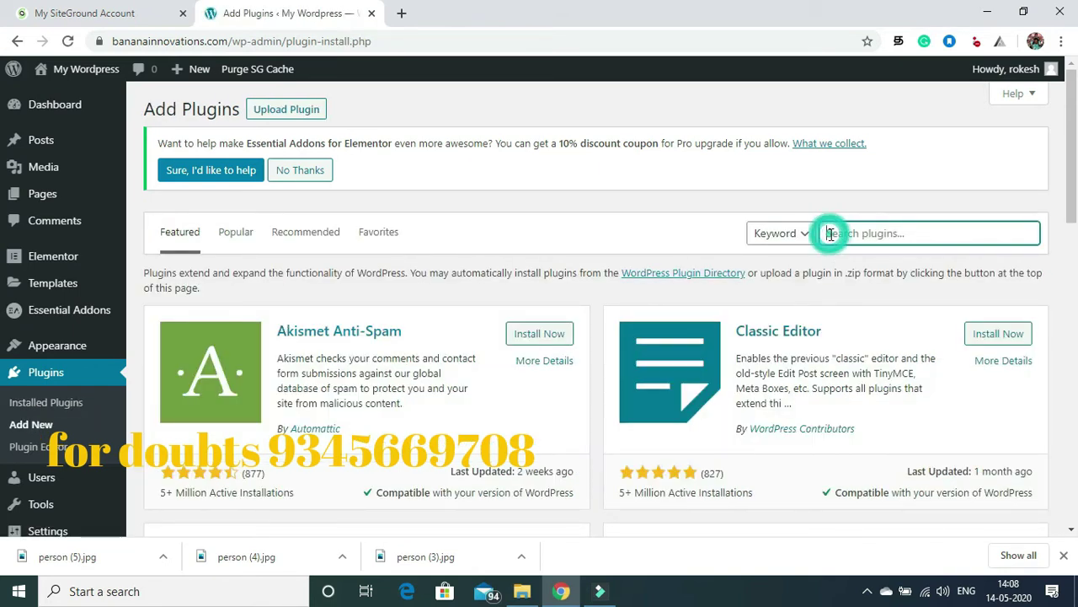
{"action": "type", "text": "contact"}
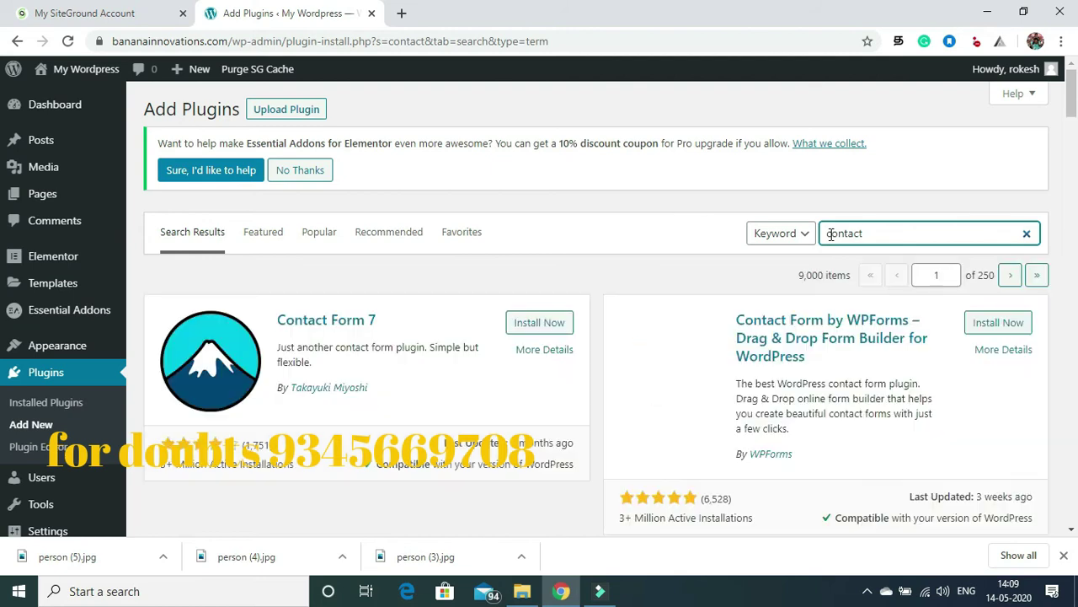
{"action": "left_click", "coordinate": [560, 325]}
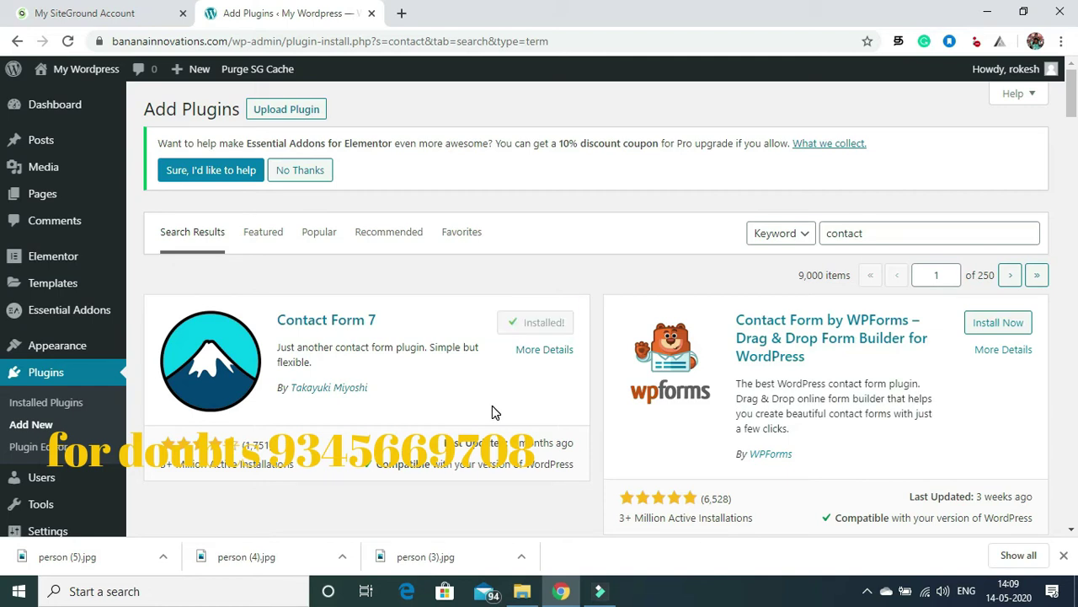
{"action": "left_click", "coordinate": [555, 325]}
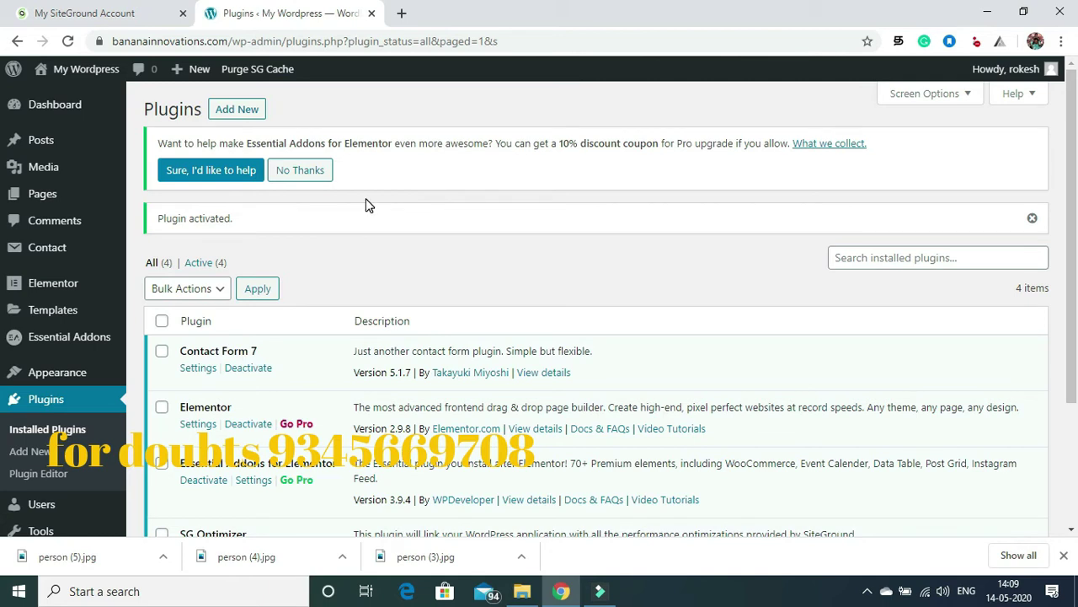
Step: Search 'link whisper' in Add New and install and activate Link Whisper Free
{"action": "left_click", "coordinate": [223, 113]}
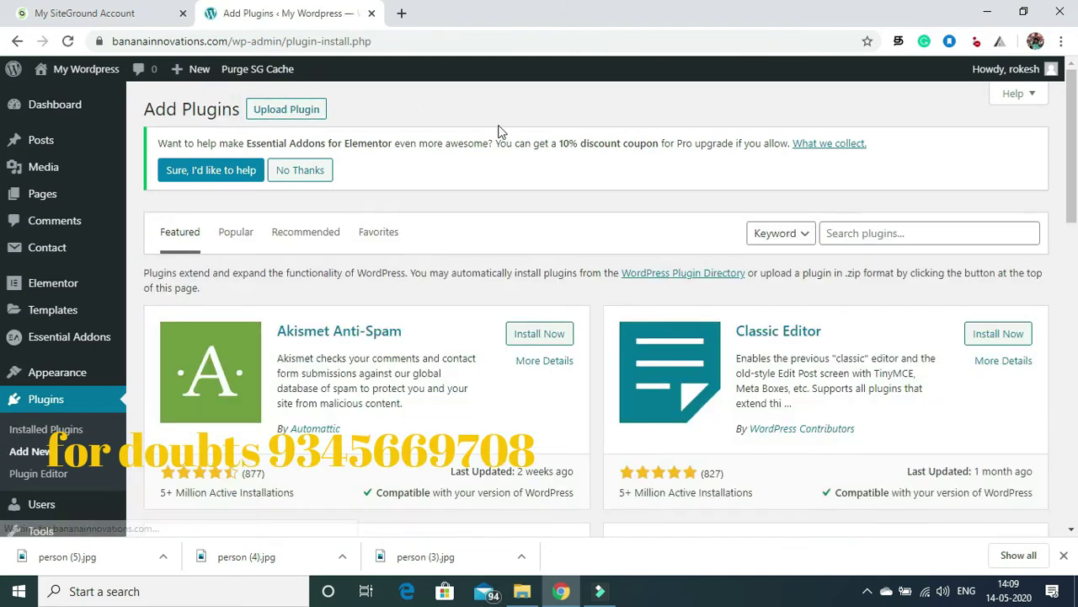
{"action": "left_click", "coordinate": [832, 234]}
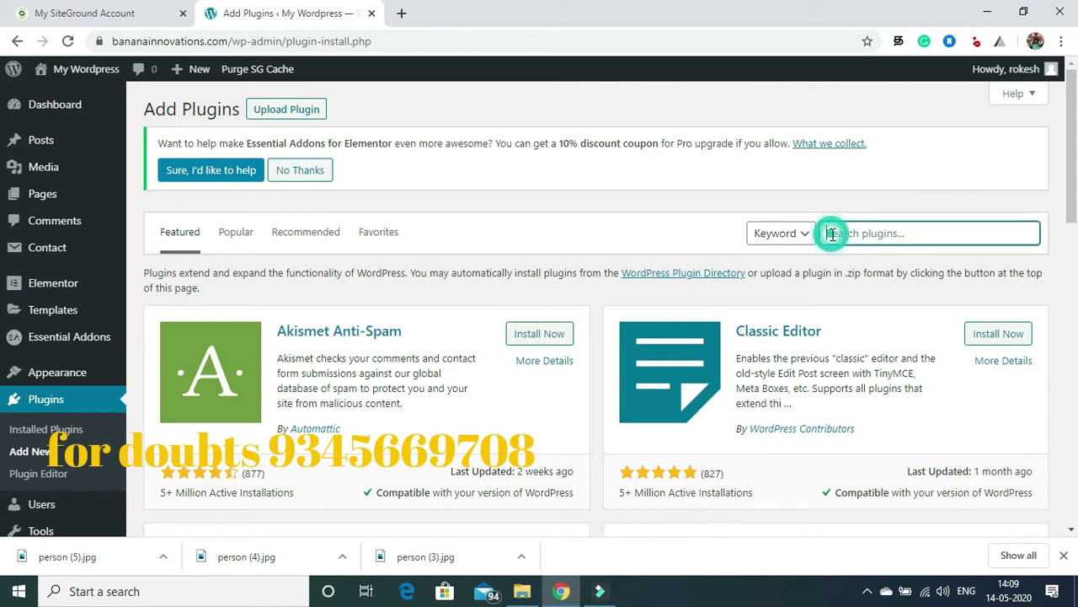
{"action": "type", "text": "link whisper"}
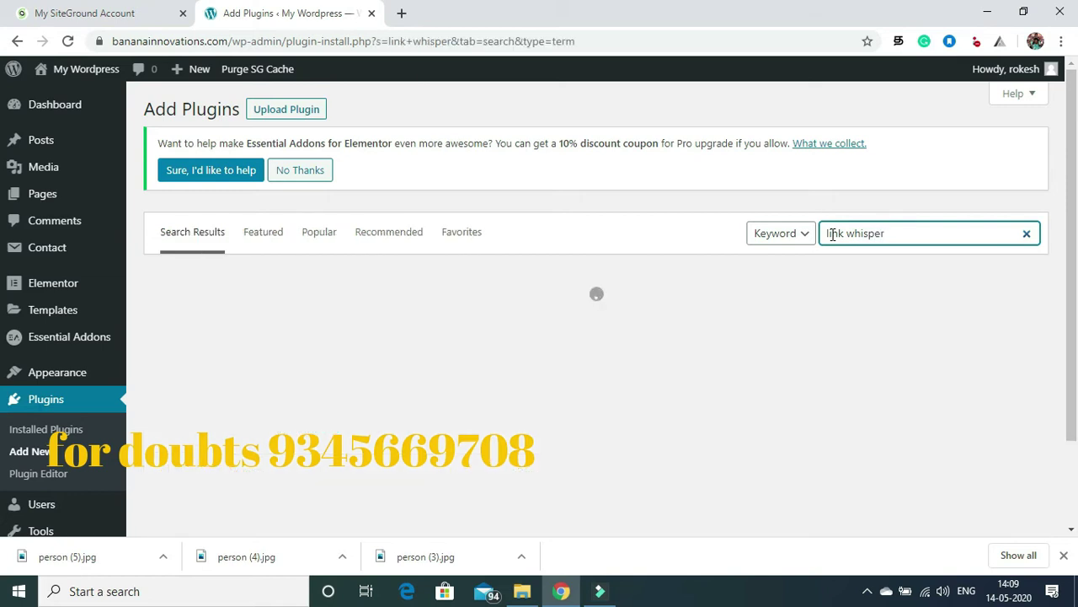
{"action": "left_click", "coordinate": [539, 321]}
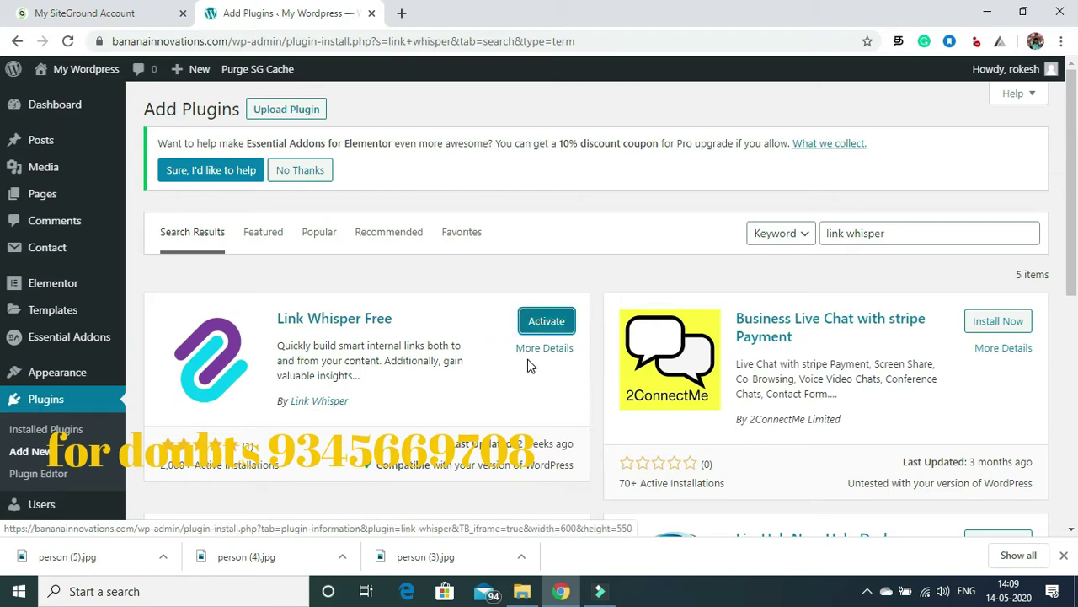
{"action": "left_click", "coordinate": [546, 322]}
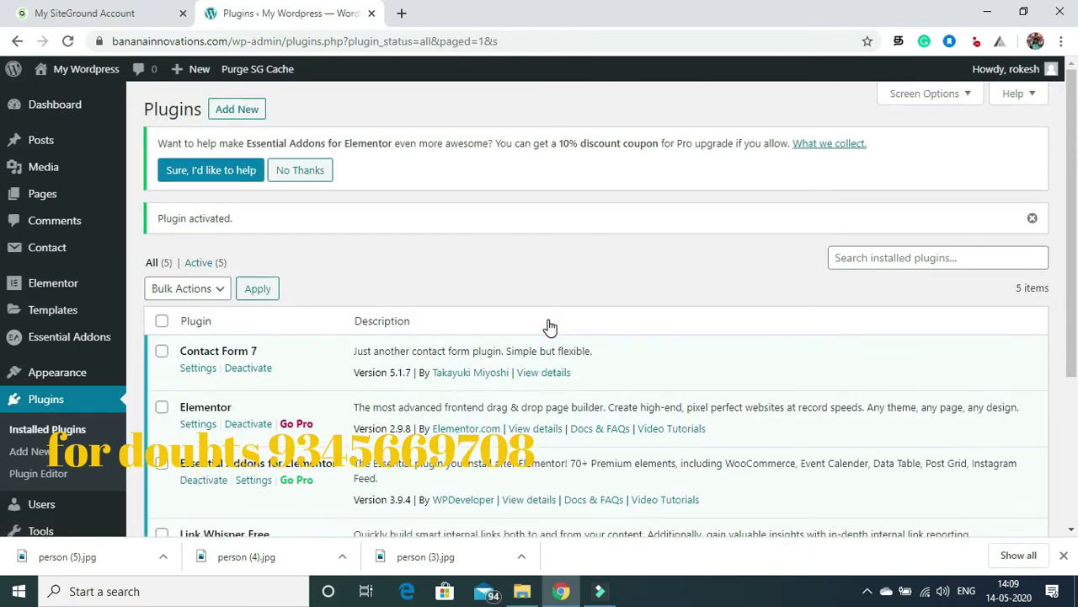
Step: Search the plugin directory for 'rank math seo', then install and activate Rank Math SEO
{"action": "left_click", "coordinate": [850, 261]}
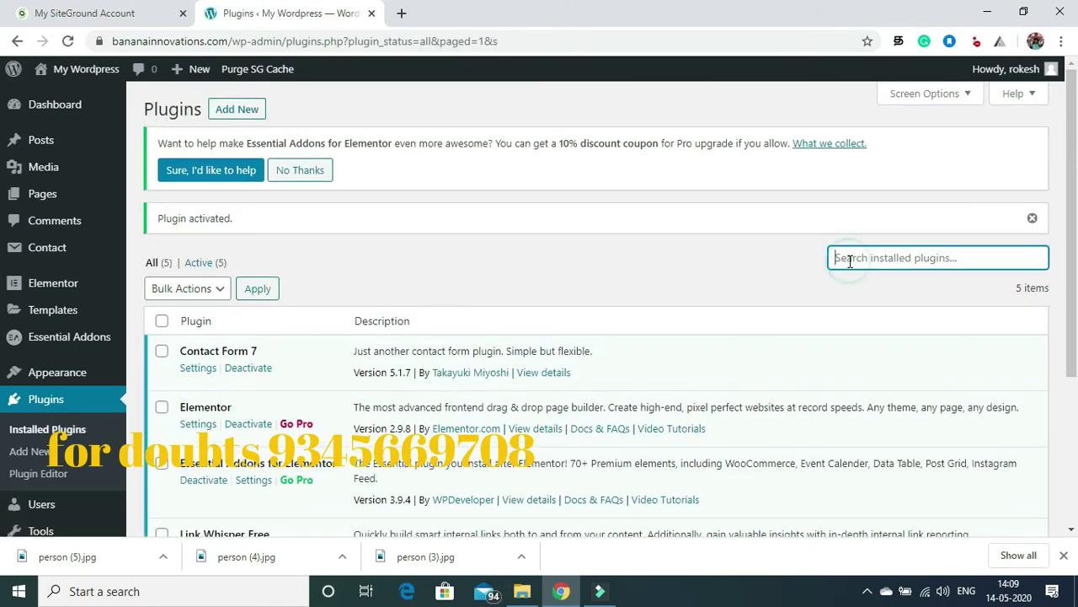
{"action": "type", "text": "rank math"}
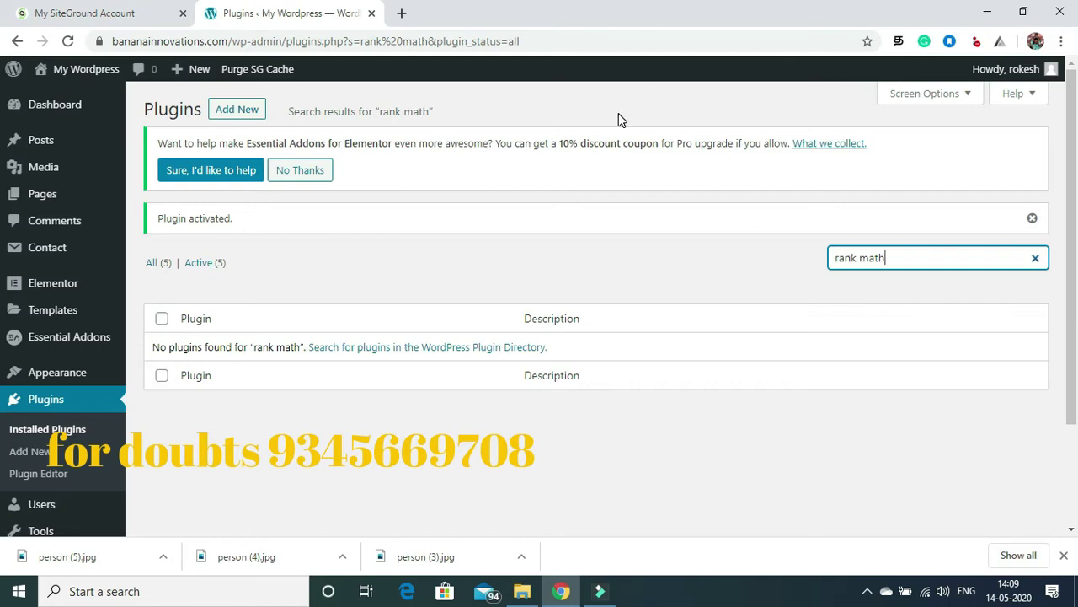
{"action": "left_click", "coordinate": [227, 116]}
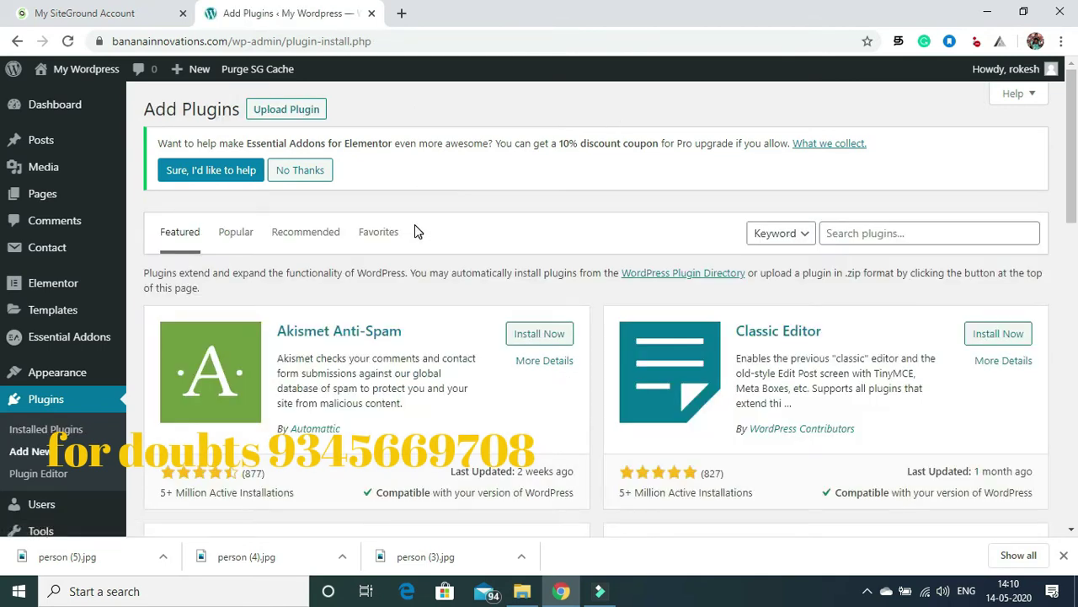
{"action": "left_click", "coordinate": [840, 232]}
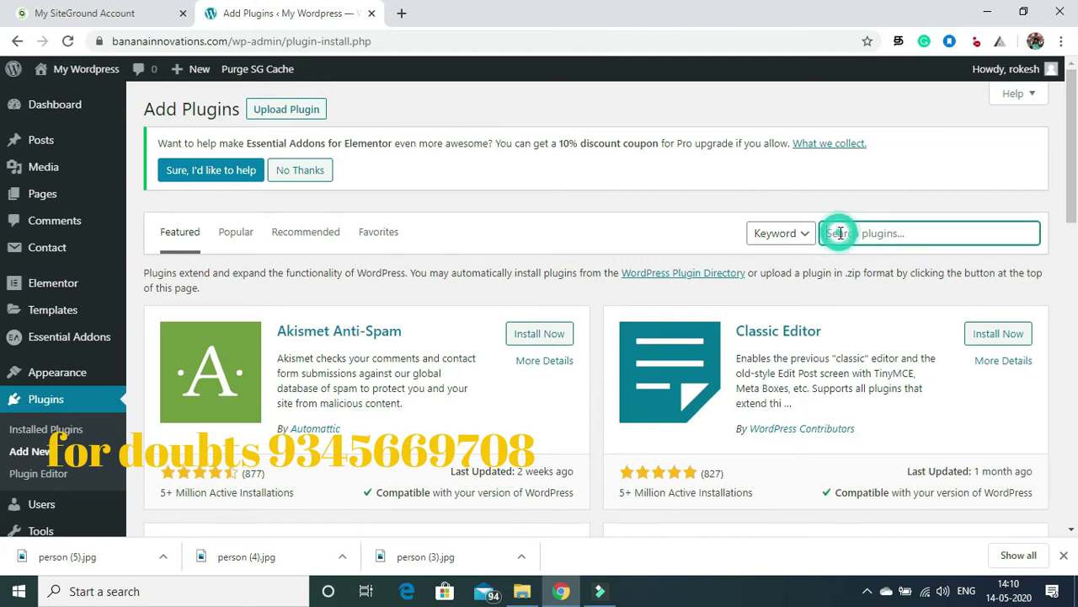
{"action": "type", "text": "rank math seo"}
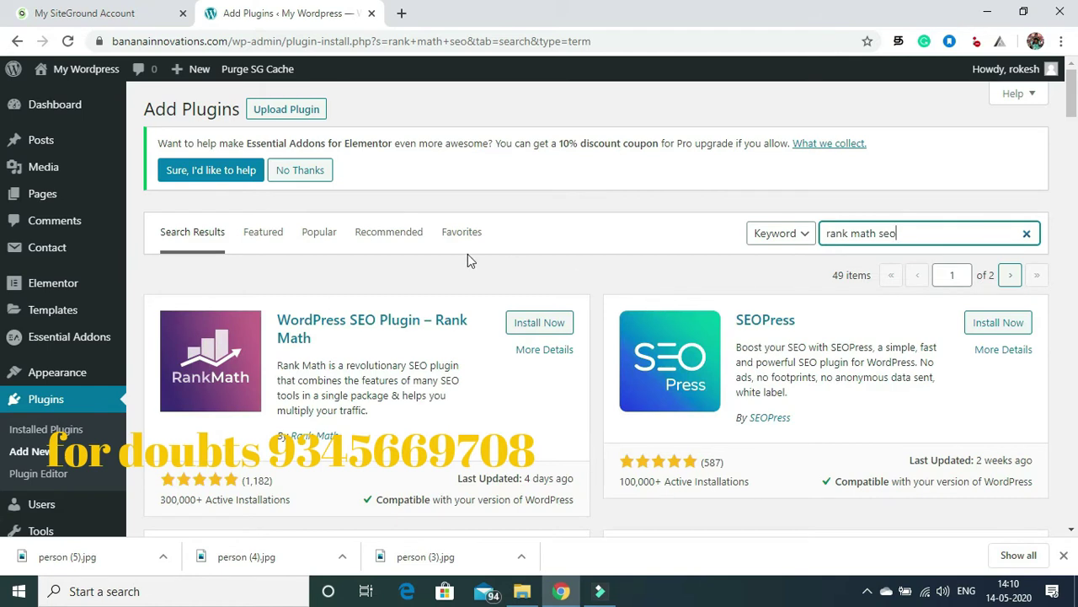
{"action": "left_click", "coordinate": [539, 329]}
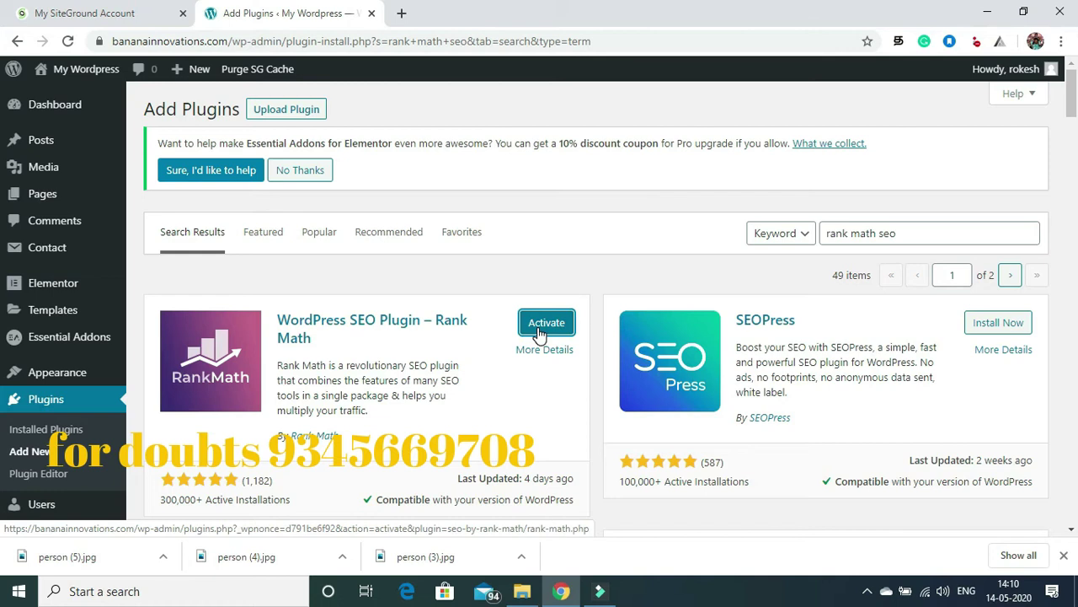
{"action": "left_click", "coordinate": [541, 325]}
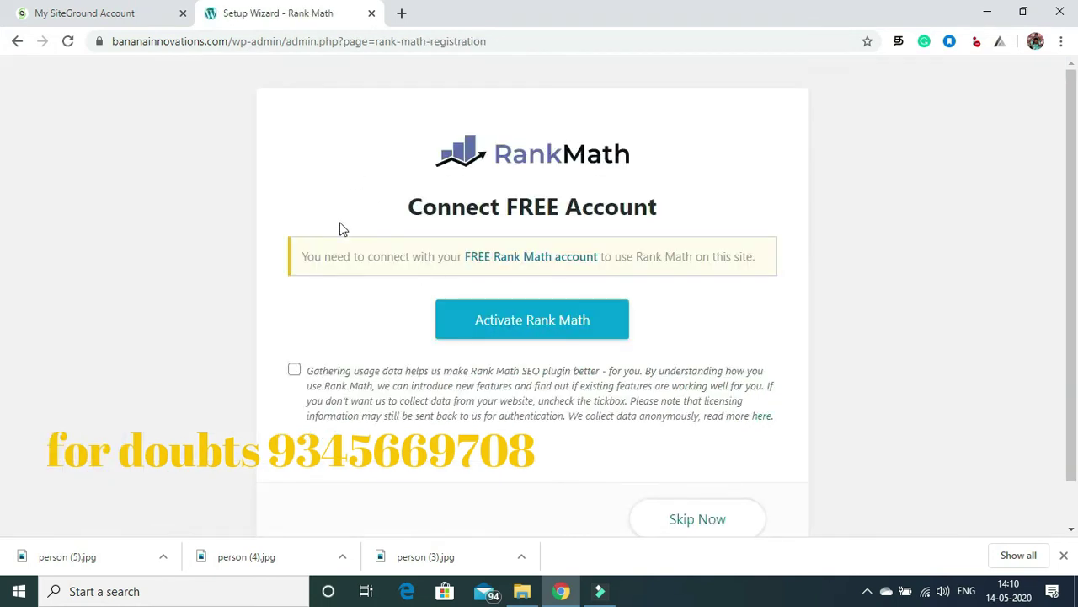
Step: Skip the Rank Math account connection and return to its dashboard
{"action": "scroll", "coordinate": [1076, 246], "scroll_direction": "down", "scroll_amount": 1}
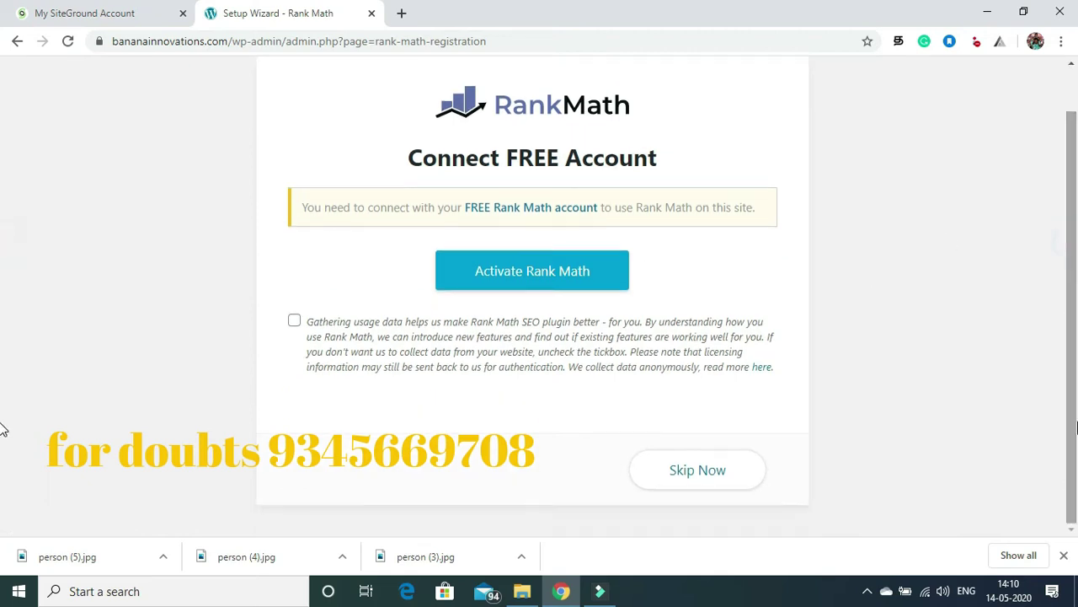
{"action": "left_click", "coordinate": [1064, 558]}
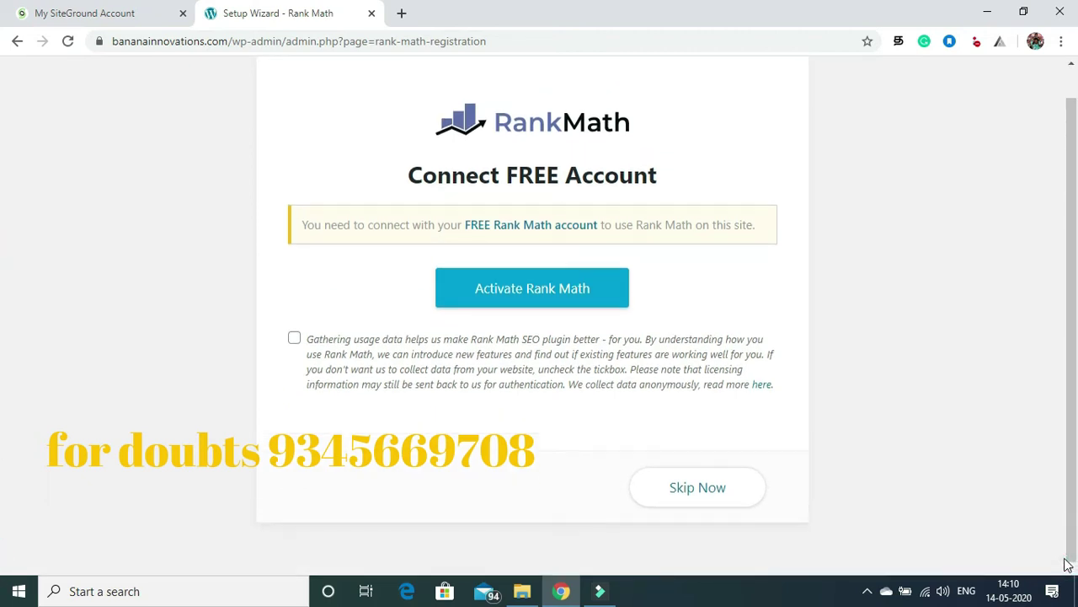
{"action": "left_click", "coordinate": [717, 497]}
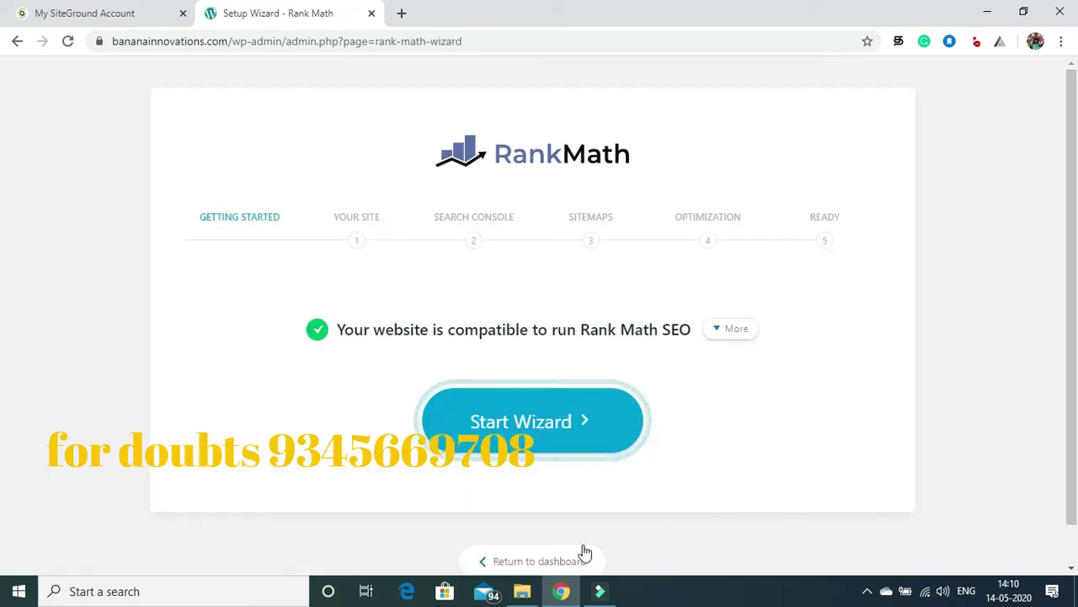
{"action": "left_click", "coordinate": [559, 561]}
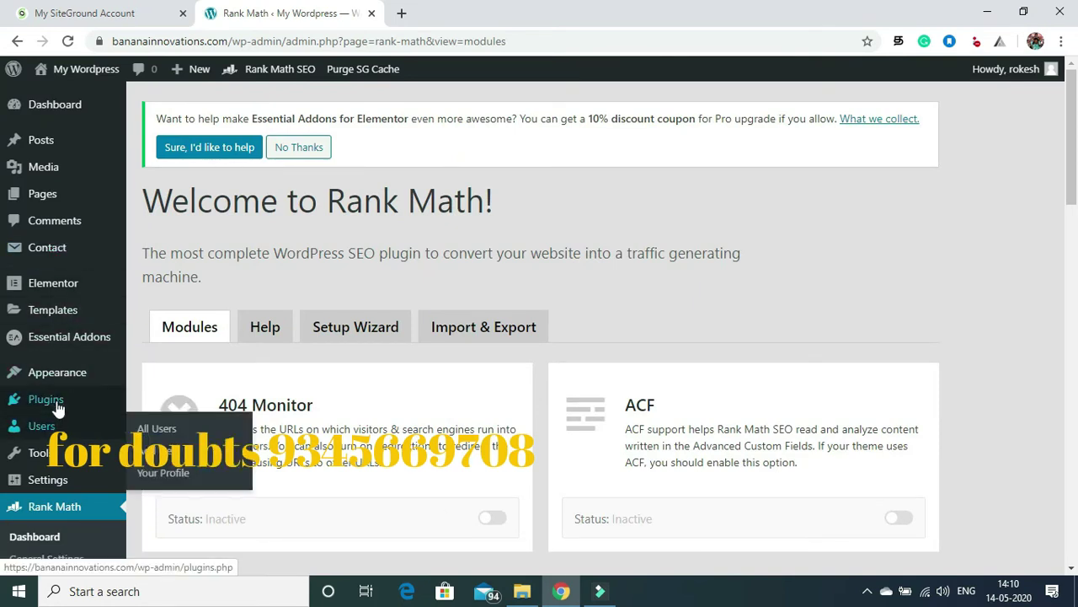
Step: Search the plugin directory for Grow by Mediavine, then install and activate it
{"action": "mouse_move", "coordinate": [73, 403]}
{"action": "left_click", "coordinate": [161, 424]}
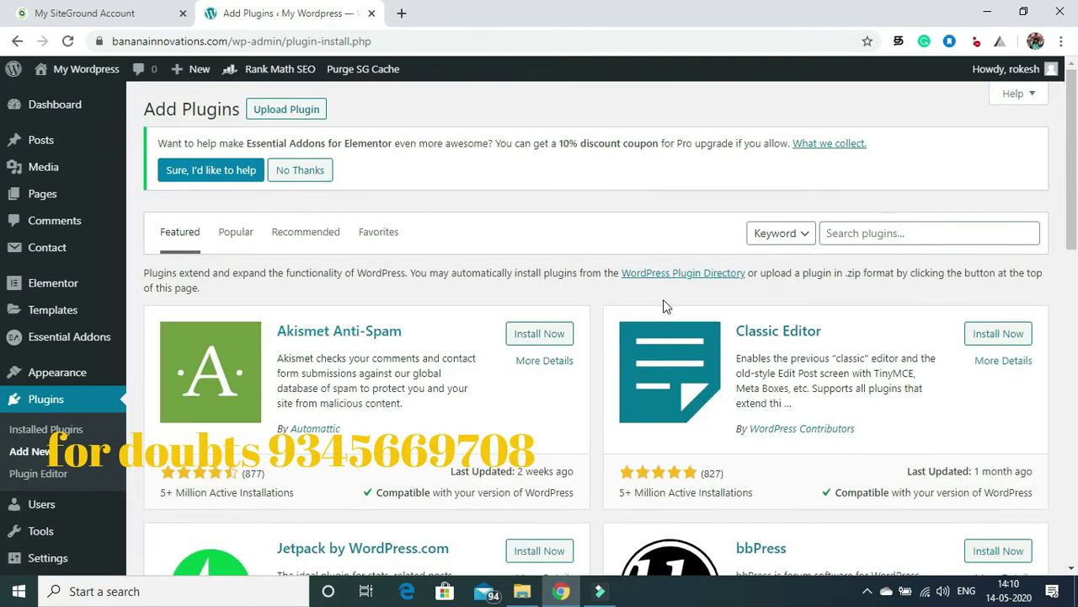
{"action": "left_click", "coordinate": [847, 232]}
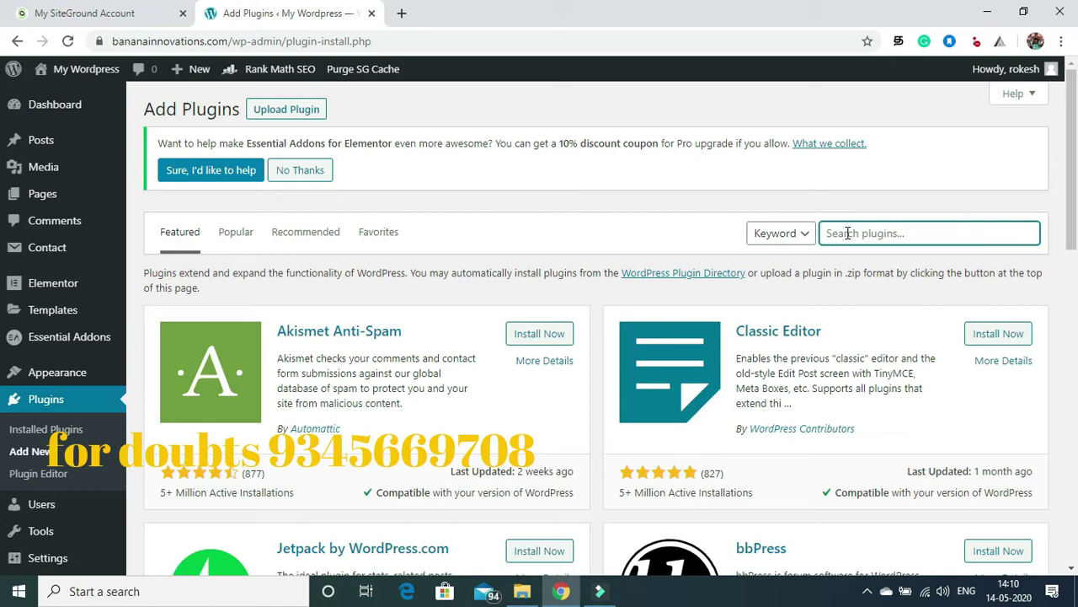
{"action": "type", "text": "social pug"}
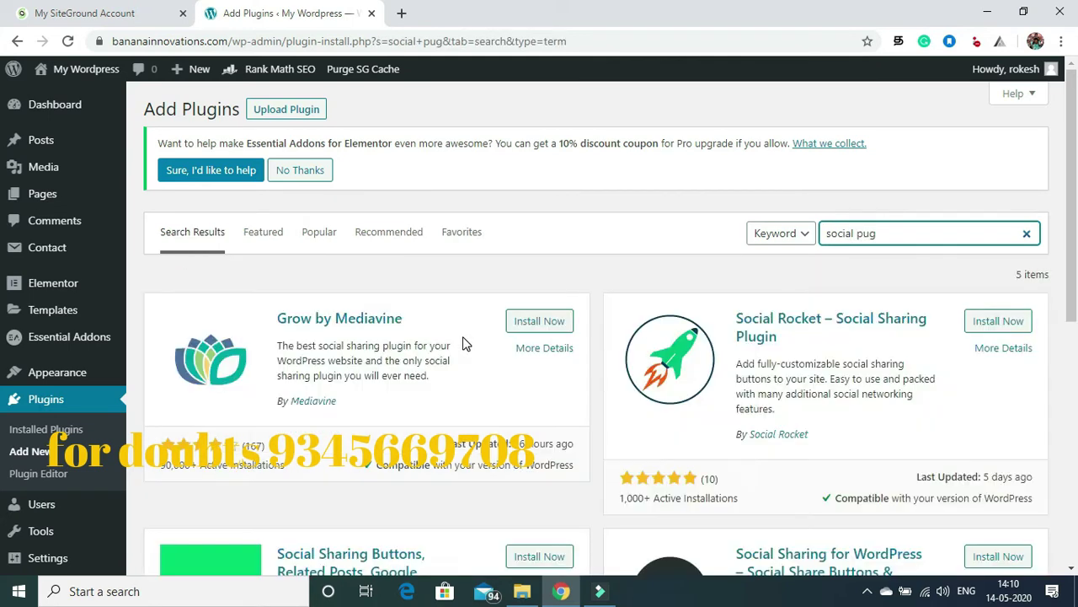
{"action": "left_click", "coordinate": [524, 327]}
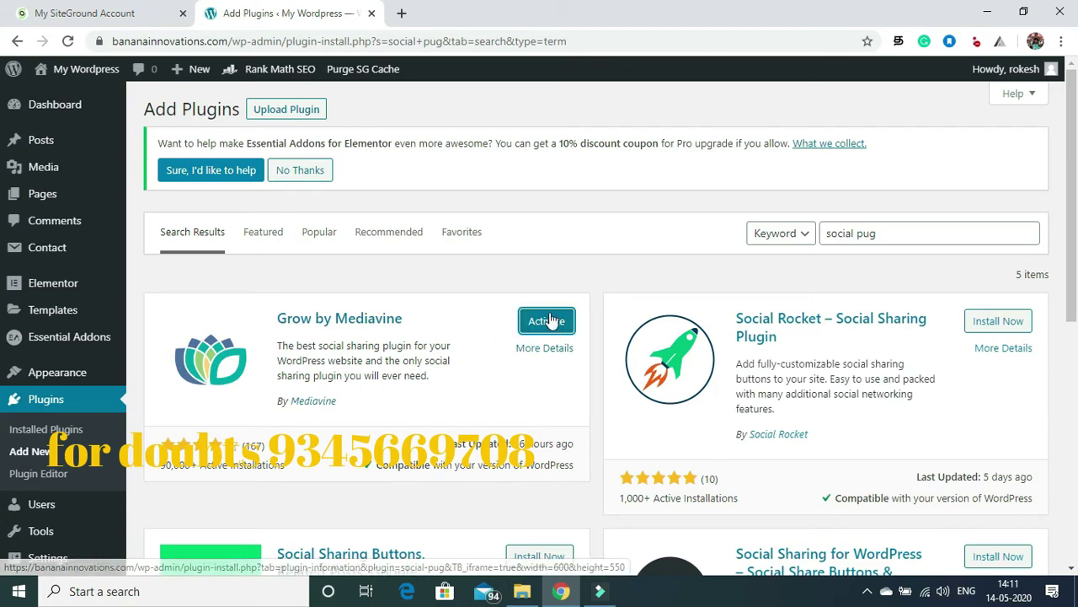
{"action": "left_click", "coordinate": [546, 328]}
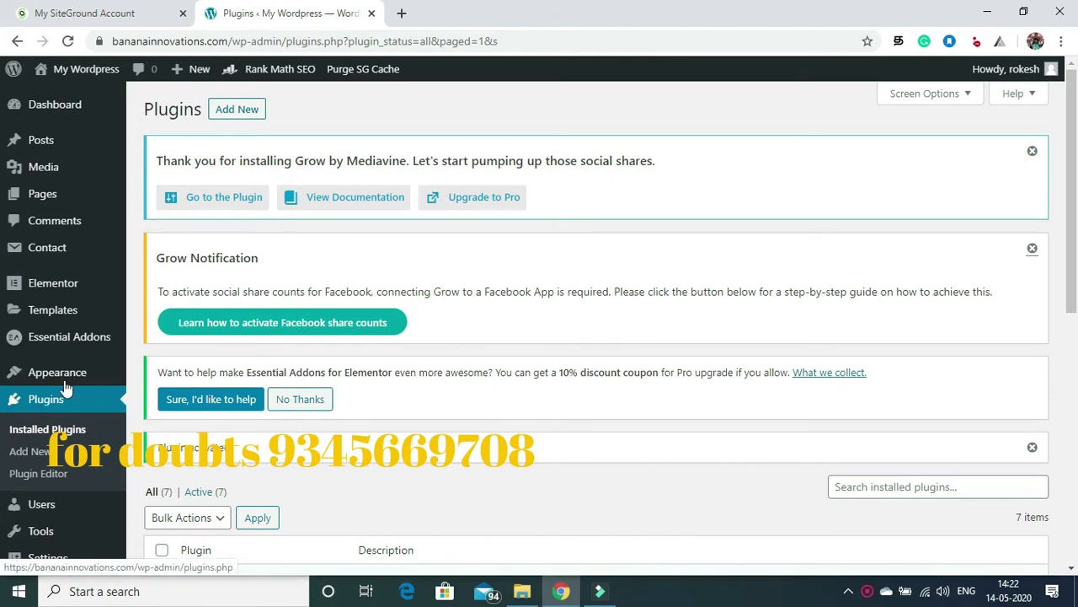
Step: Review the Installed Plugins list, then start a new page from Pages > Add New
{"action": "left_click", "coordinate": [52, 427]}
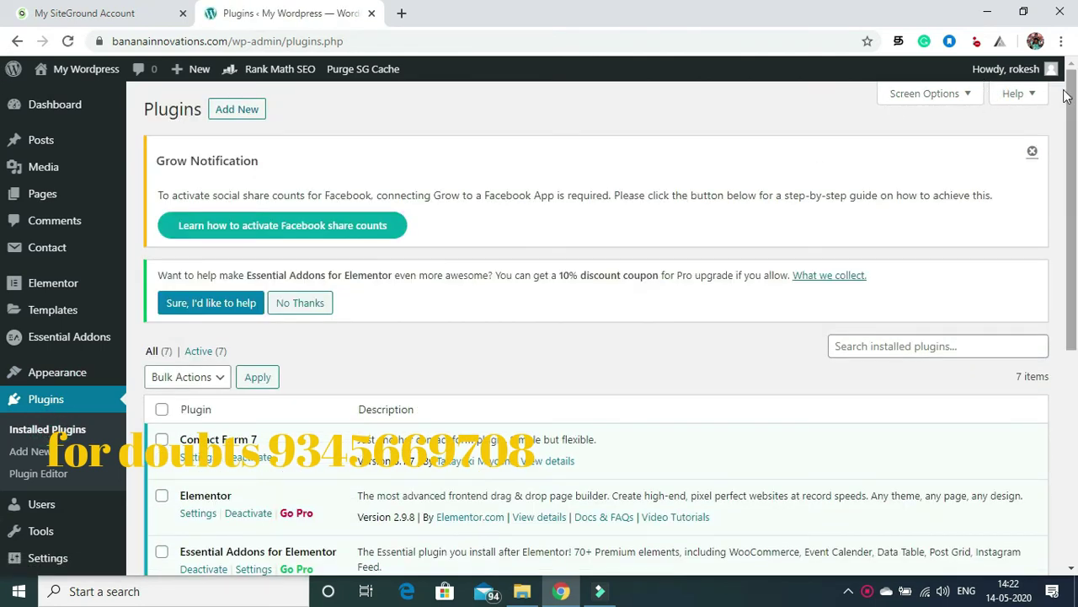
{"action": "left_click_drag", "start_coordinate": [1072, 103], "coordinate": [1077, 326]}
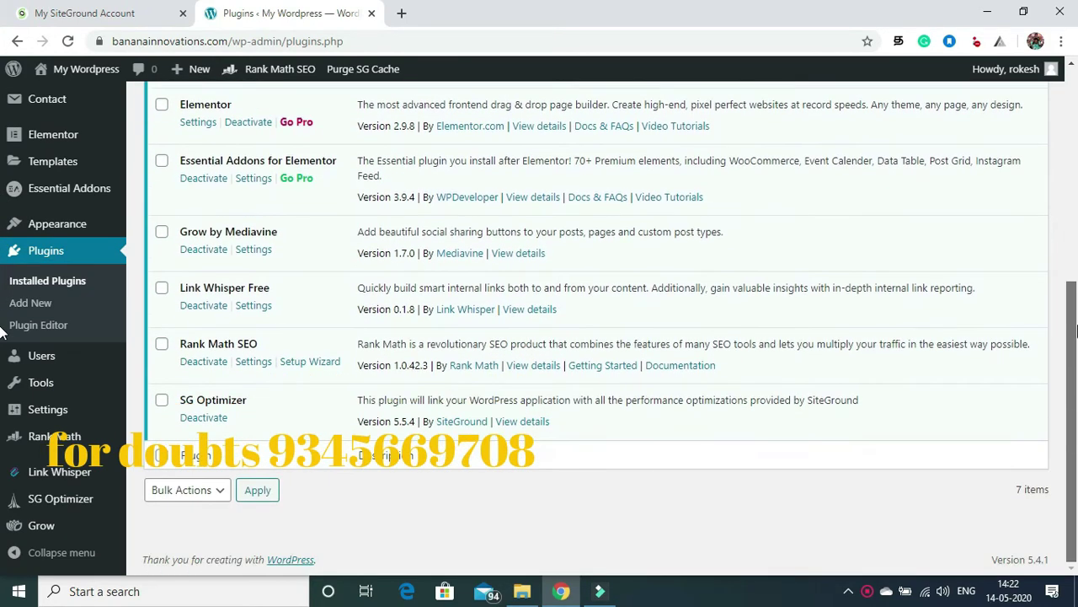
{"action": "scroll", "coordinate": [506, 189], "scroll_direction": "up", "scroll_amount": 5}
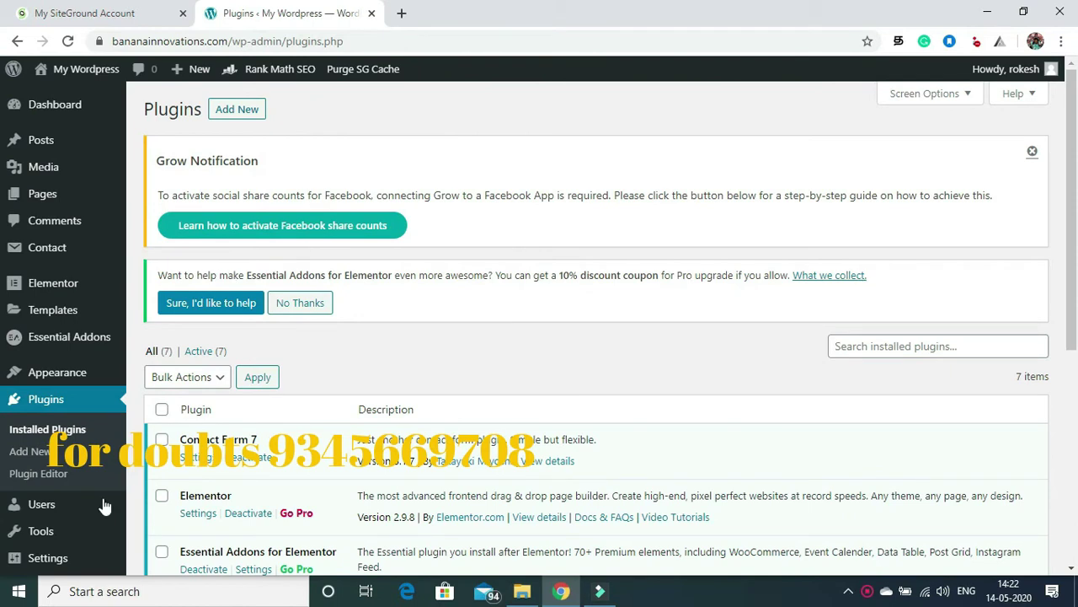
{"action": "mouse_move", "coordinate": [47, 195]}
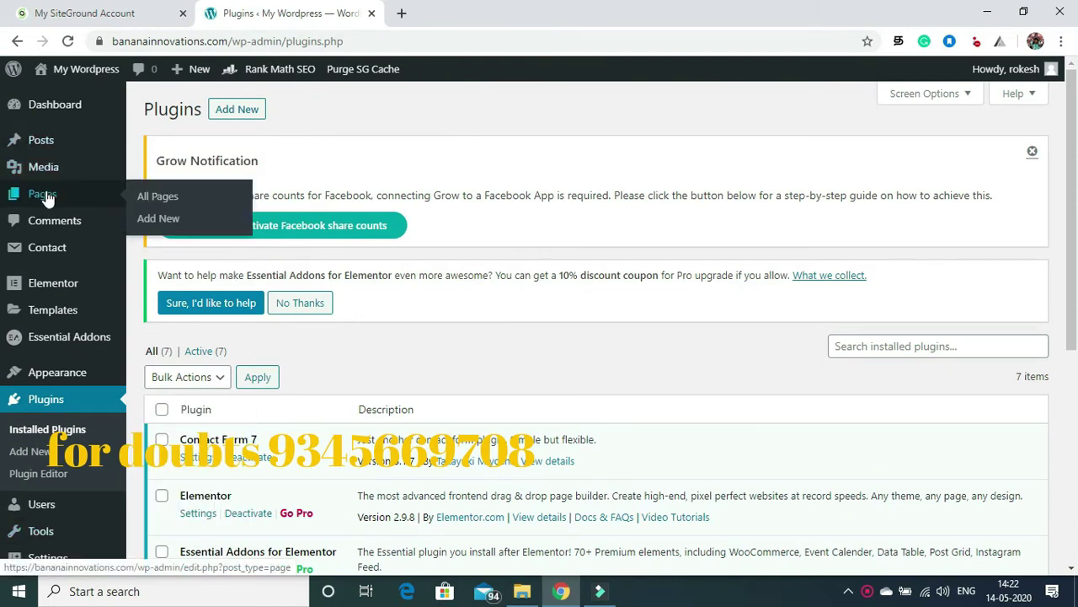
{"action": "left_click", "coordinate": [157, 219]}
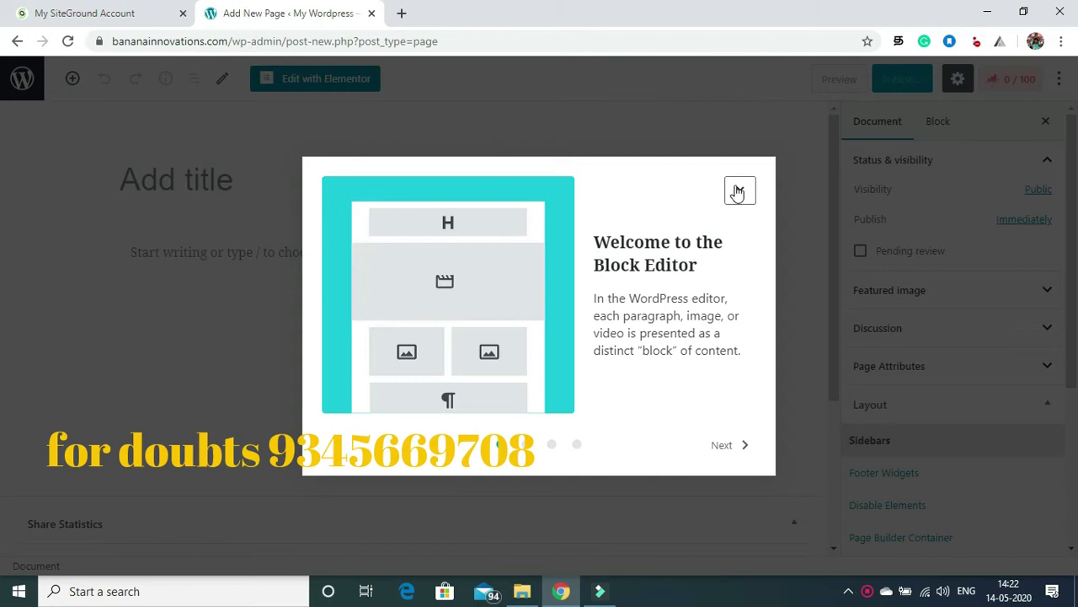
Step: Title the new page HOME, publish it, and return to All Pages
{"action": "left_click", "coordinate": [739, 192]}
{"action": "left_click", "coordinate": [181, 178]}
{"action": "type", "text": "HOME"}
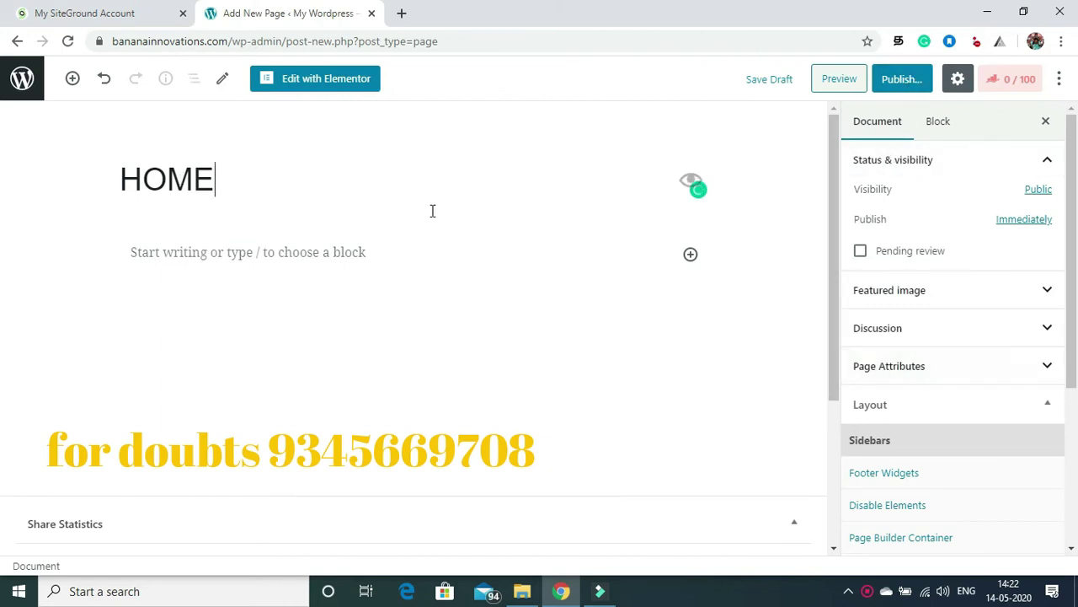
{"action": "left_click", "coordinate": [899, 79]}
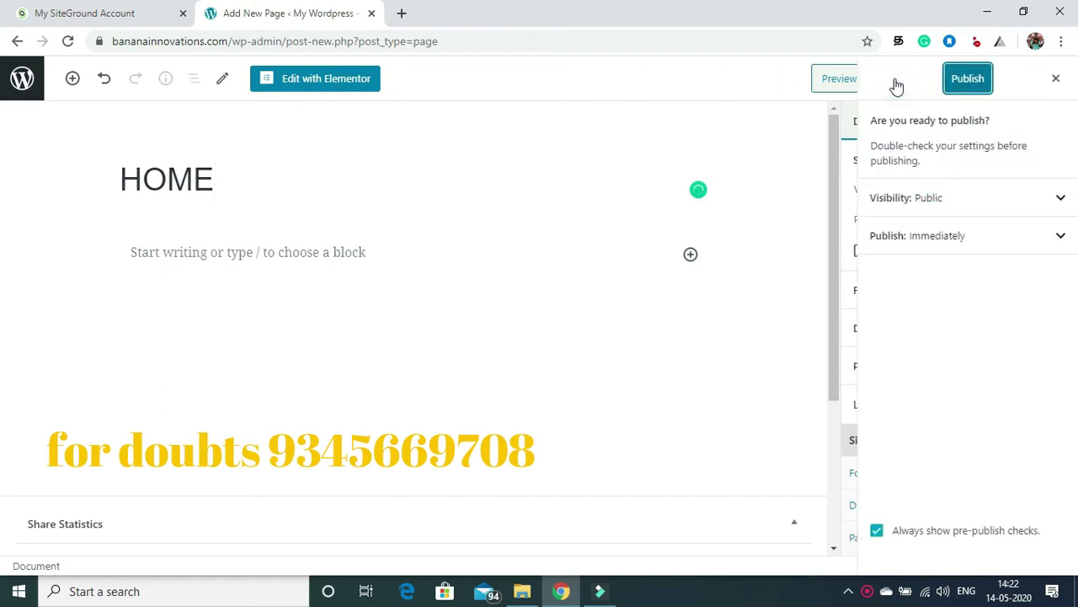
{"action": "left_click", "coordinate": [982, 78]}
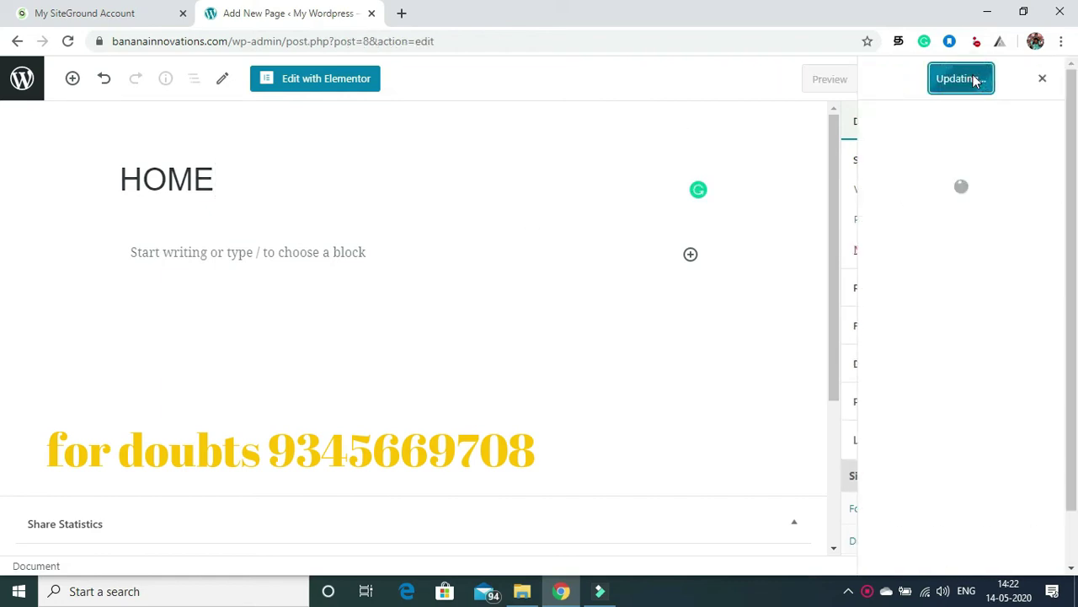
{"action": "left_click", "coordinate": [22, 82]}
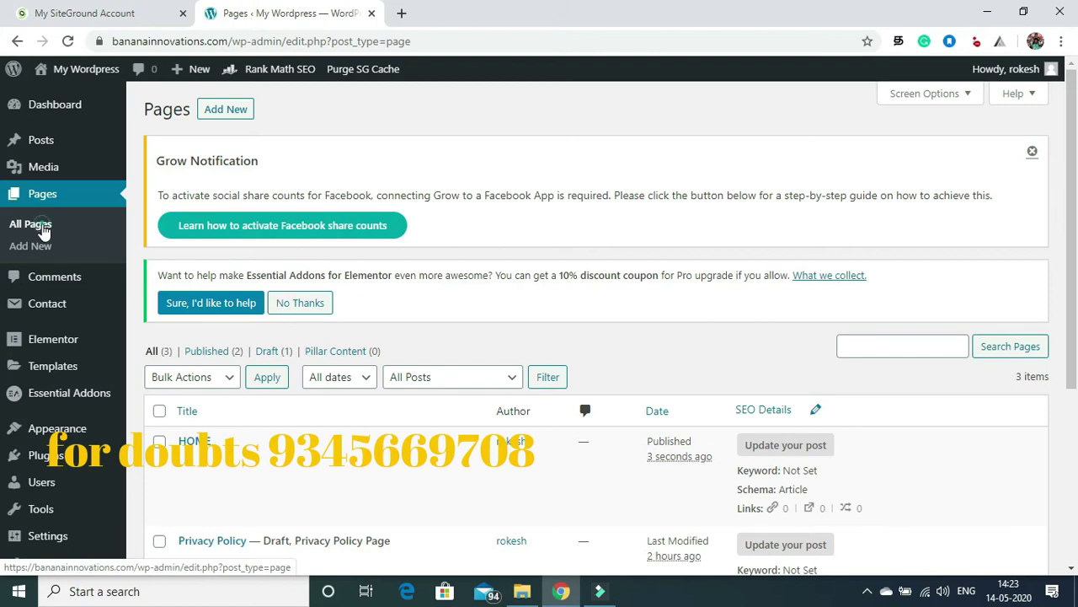
{"action": "left_click", "coordinate": [41, 226]}
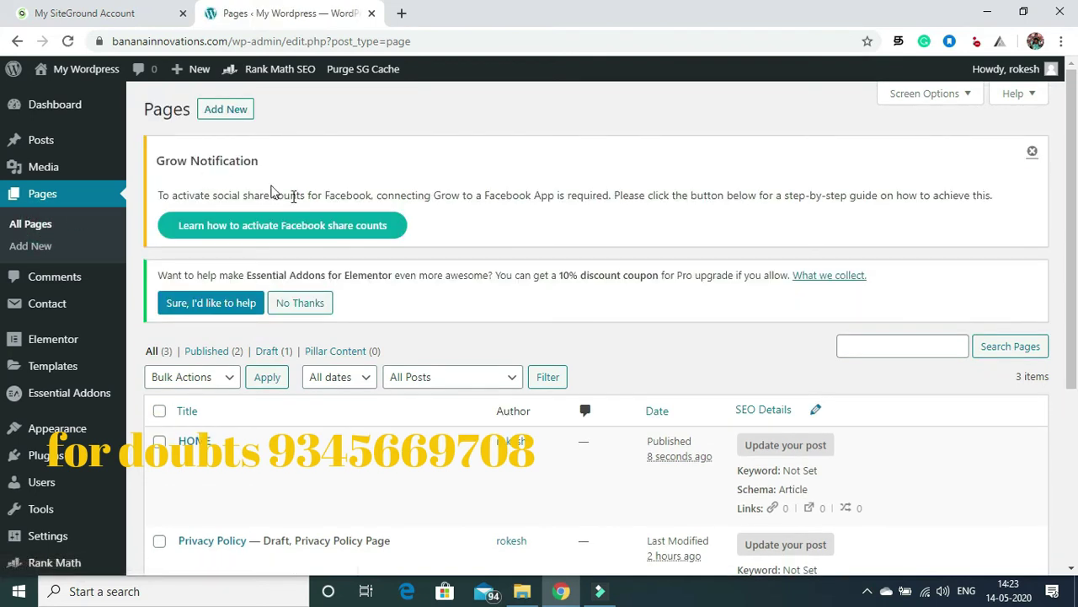
Step: Create a page titled ABOUT ME, publish it, and go back to the pages list
{"action": "left_click", "coordinate": [49, 253]}
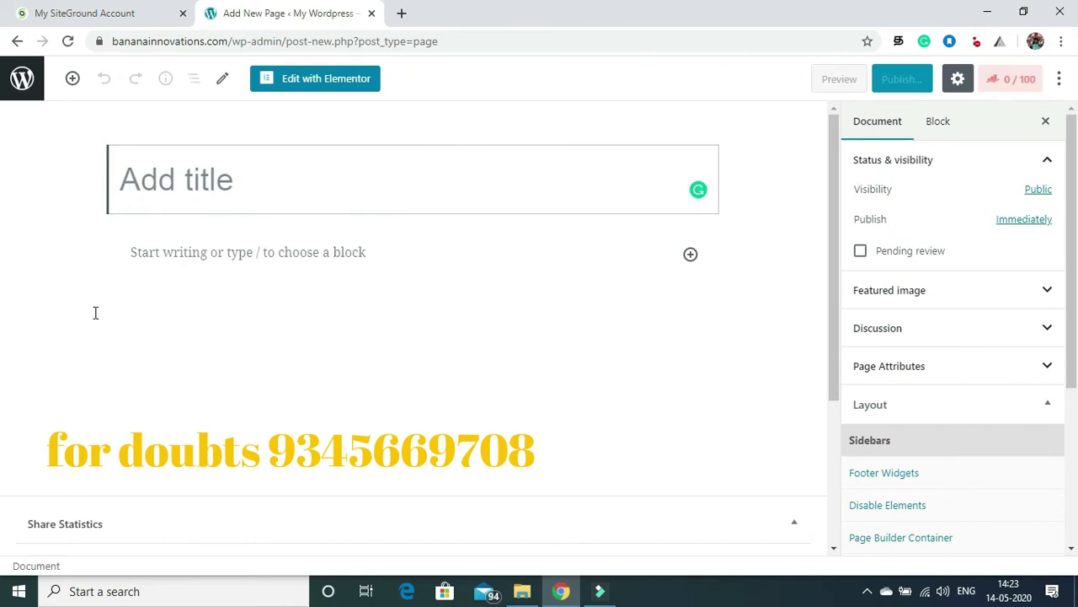
{"action": "type", "text": "a"}
{"action": "key", "text": "BackSpace"}
{"action": "type", "text": "ABOUT "}
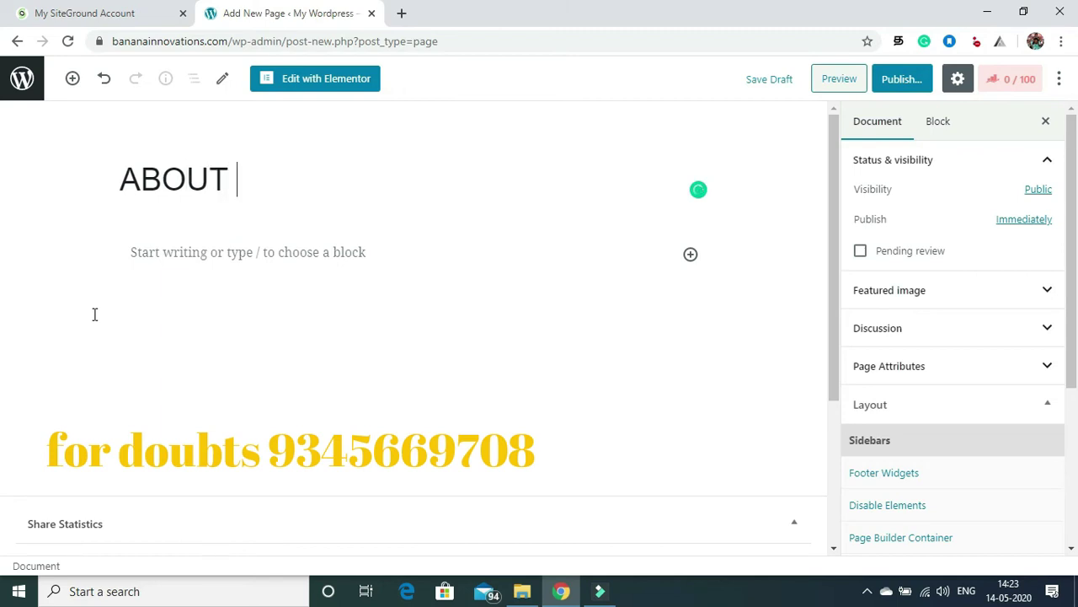
{"action": "type", "text": "ME"}
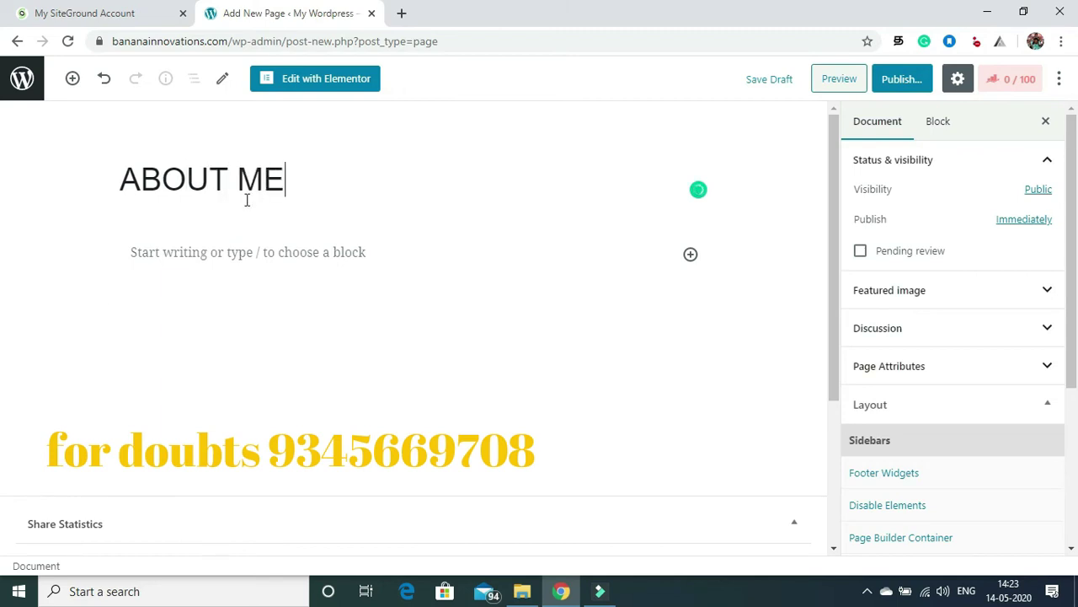
{"action": "left_click", "coordinate": [895, 80]}
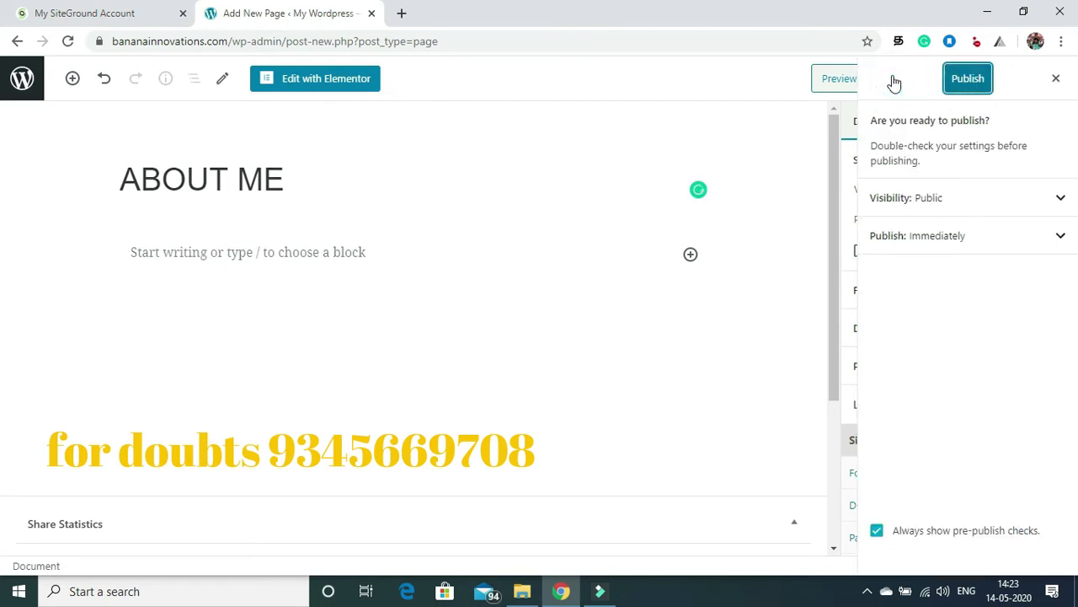
{"action": "left_click", "coordinate": [968, 81]}
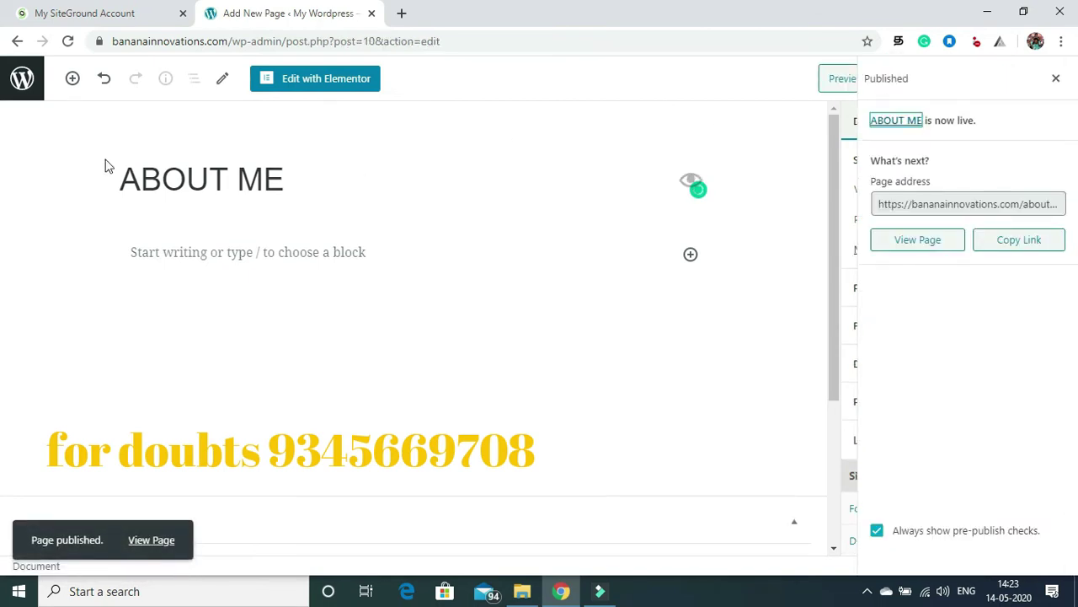
{"action": "left_click", "coordinate": [24, 80]}
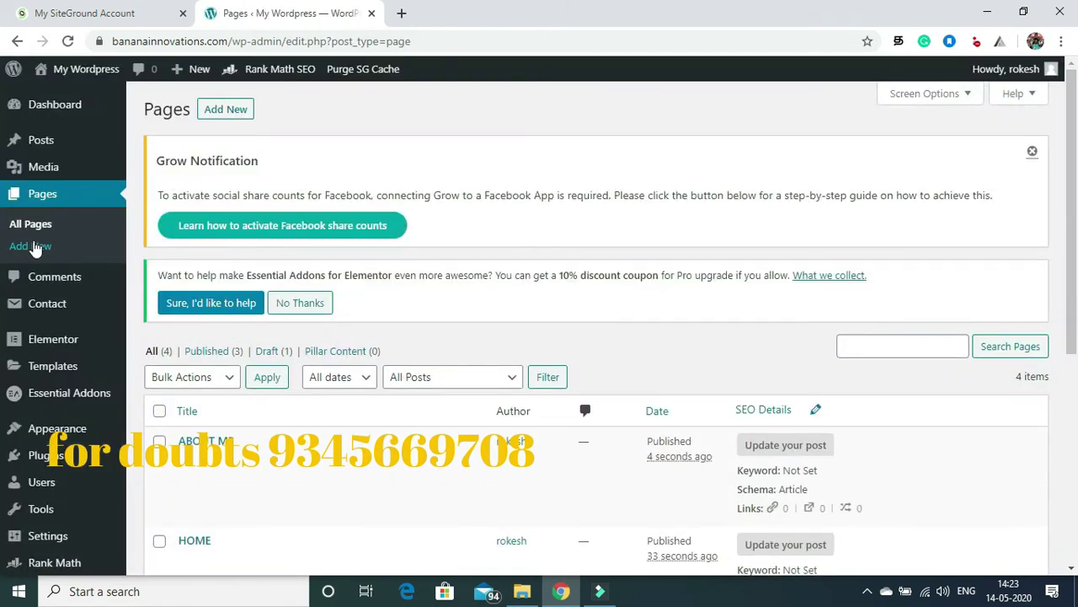
Step: Create and publish a page titled BLOG, fixing the mistyped title, then return to the pages list
{"action": "left_click", "coordinate": [226, 111]}
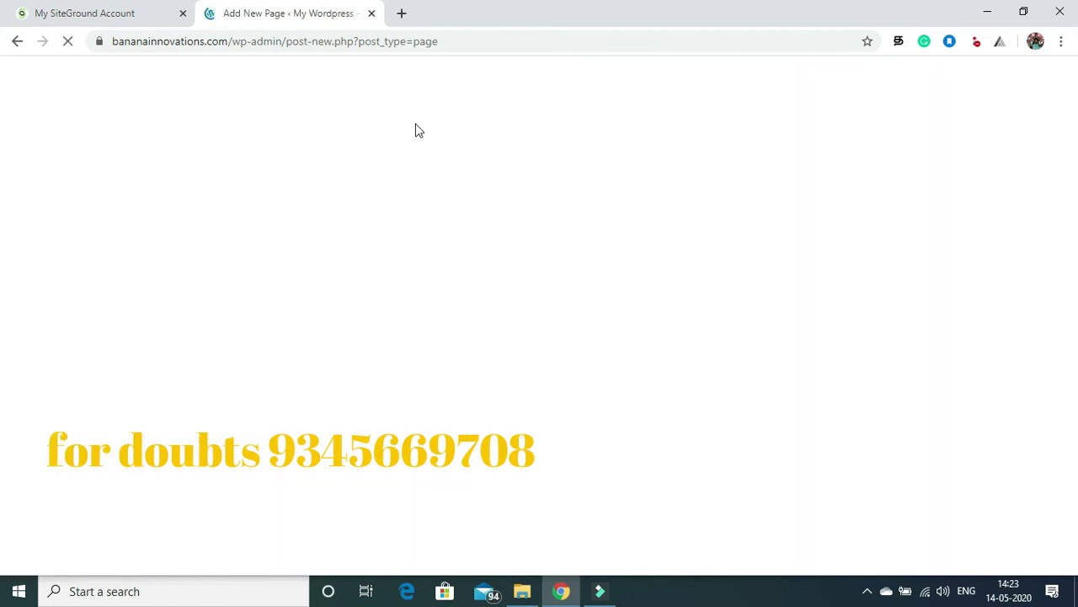
{"action": "left_click", "coordinate": [245, 184]}
{"action": "type", "text": "LOG"}
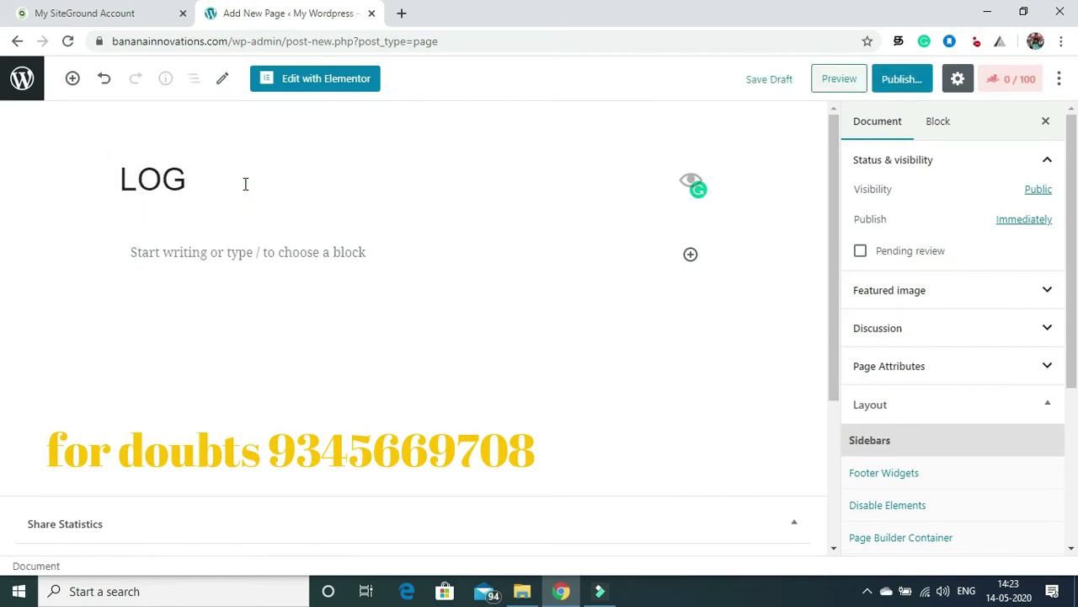
{"action": "type", "text": "B"}
{"action": "key", "text": "Right"}
{"action": "key", "text": "Right"}
{"action": "key", "text": "Right"}
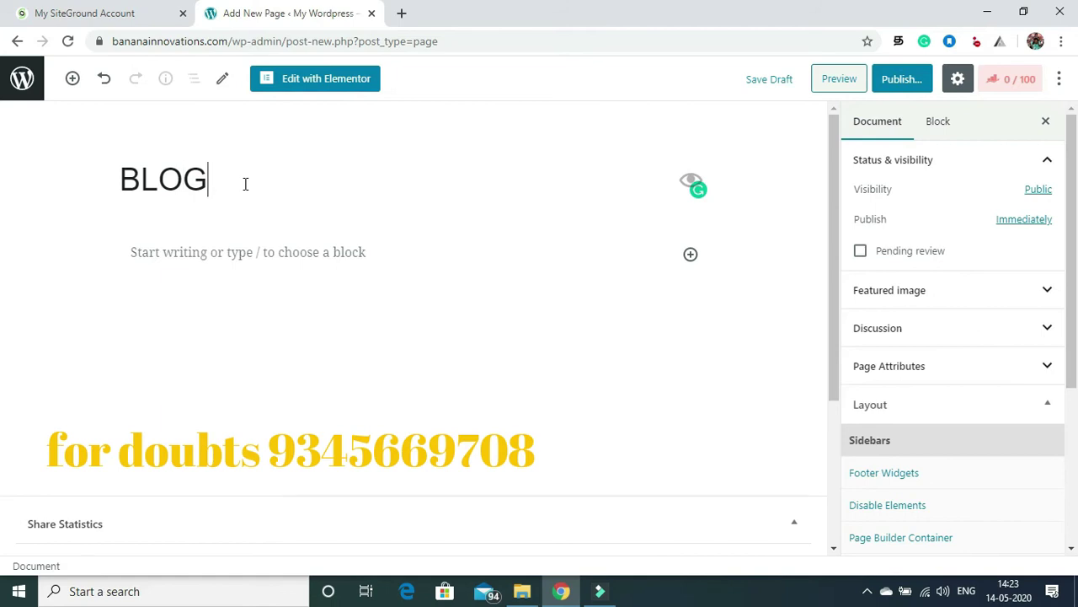
{"action": "left_click", "coordinate": [898, 81]}
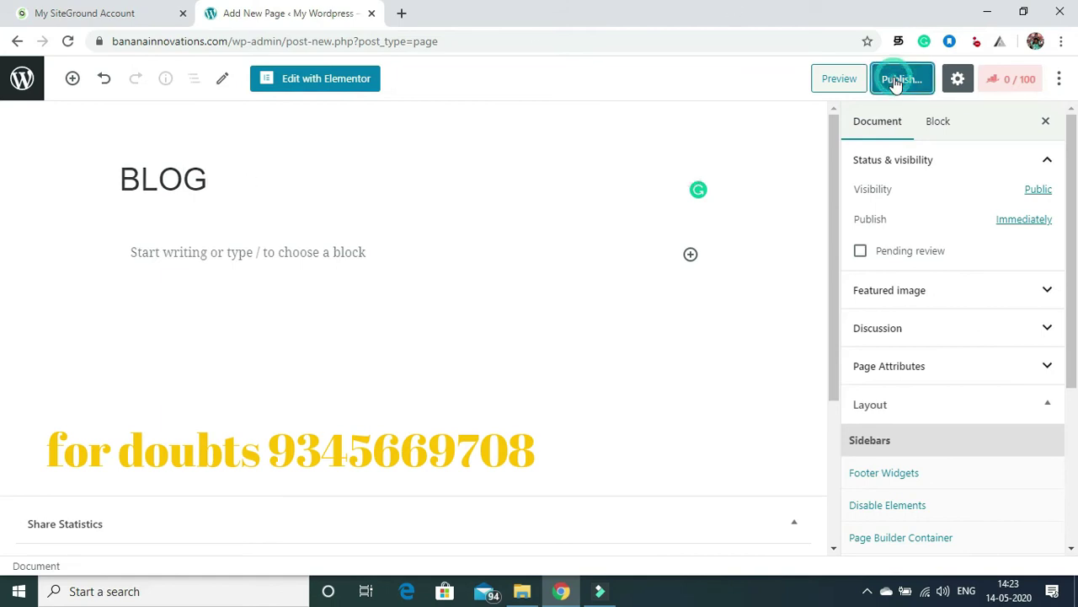
{"action": "left_click", "coordinate": [971, 83]}
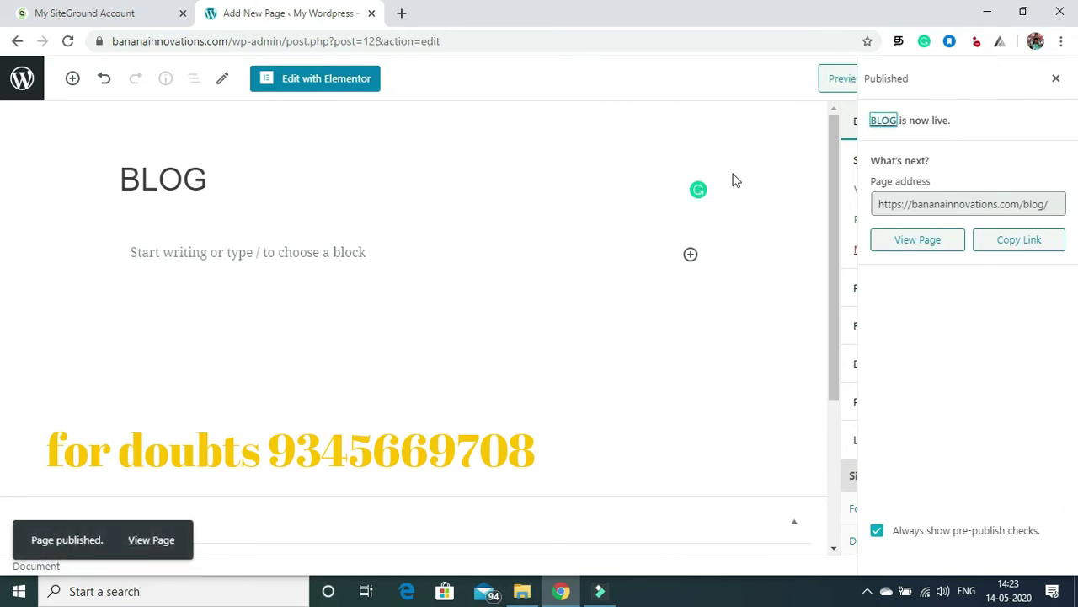
{"action": "left_click", "coordinate": [20, 83]}
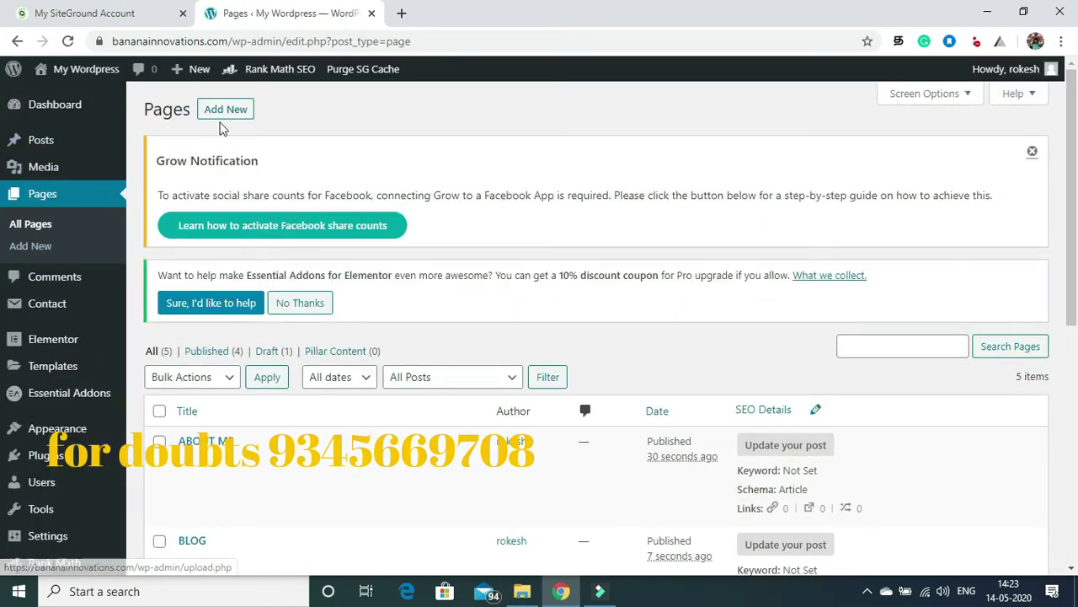
Step: Create a page titled Contact us, publish it, and head back to the pages list
{"action": "left_click", "coordinate": [222, 114]}
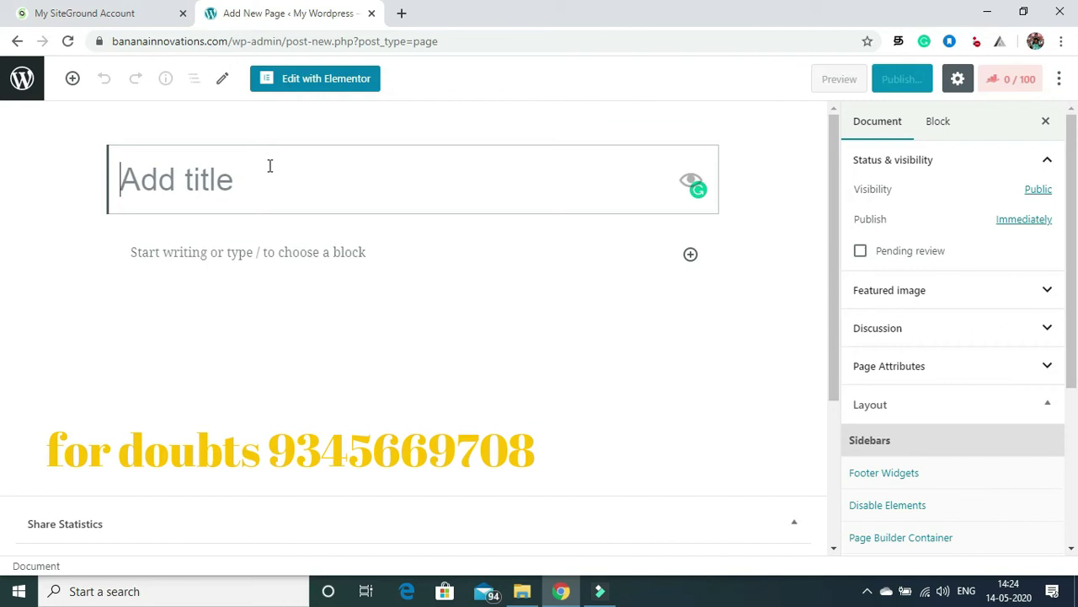
{"action": "type", "text": "C"}
{"action": "key", "text": "BackSpace"}
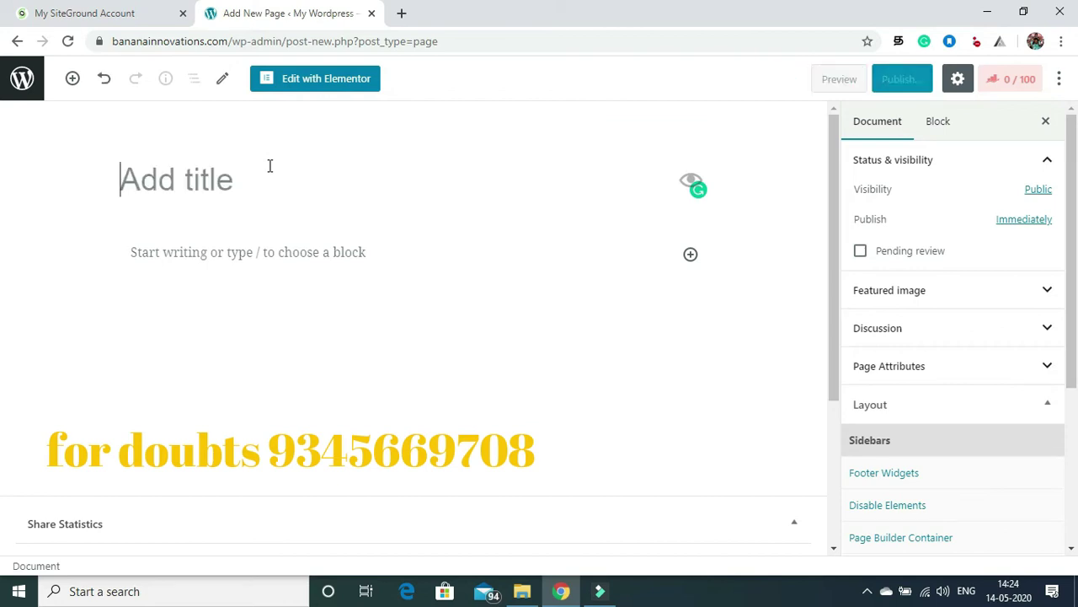
{"action": "type", "text": "C"}
{"action": "key", "text": "BackSpace"}
{"action": "type", "text": "C"}
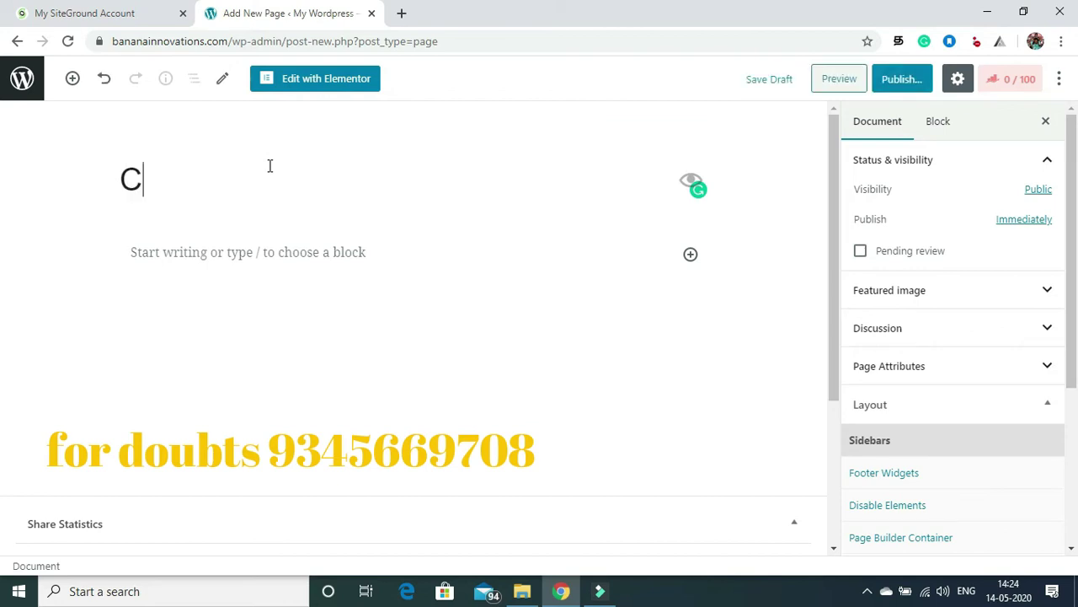
{"action": "type", "text": "onta"}
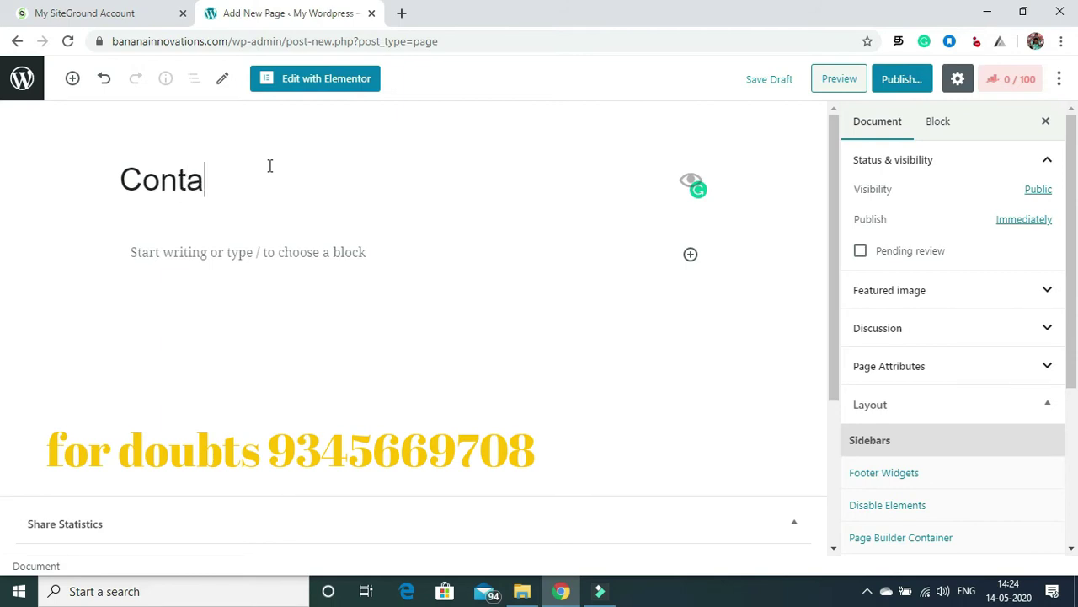
{"action": "type", "text": "ct us"}
{"action": "left_click", "coordinate": [902, 80]}
{"action": "left_click", "coordinate": [968, 79]}
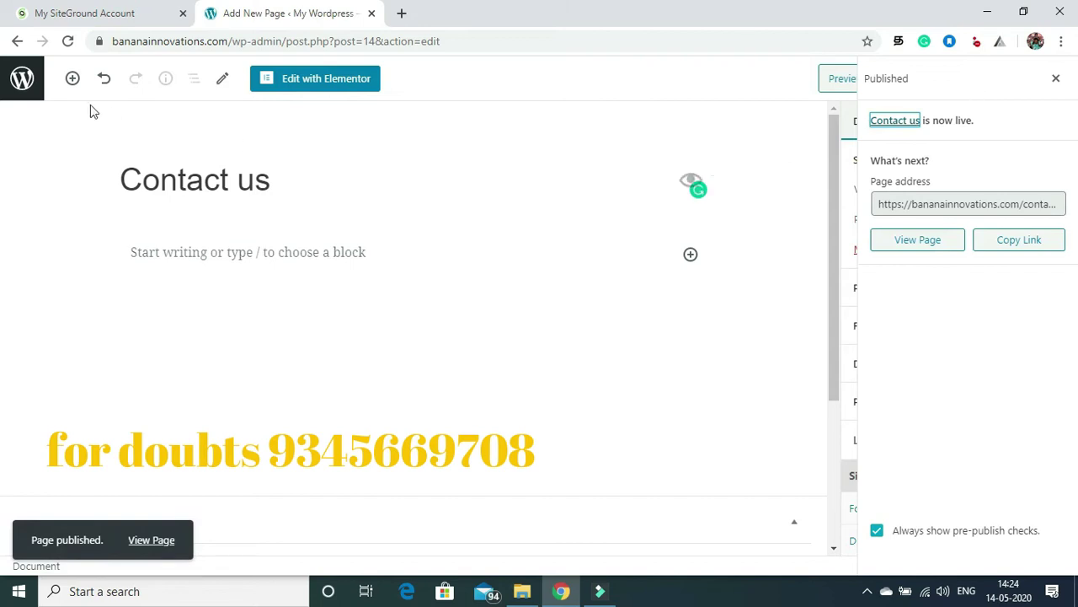
{"action": "left_click", "coordinate": [22, 78]}
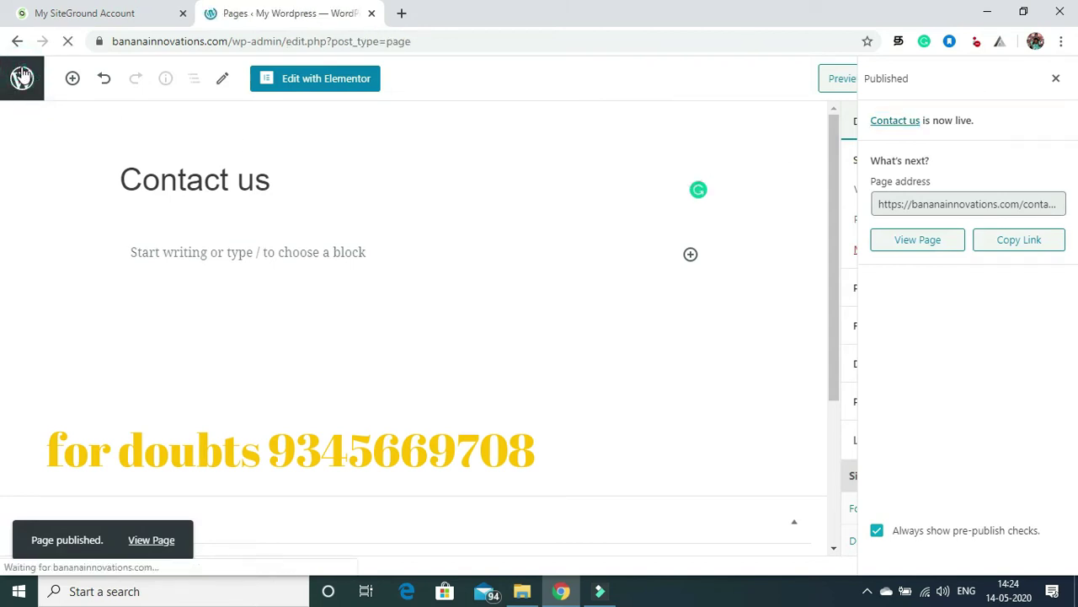
Step: Scroll through the Pages list to confirm HOME, ABOUT ME, BLOG and Contact us are published
{"action": "left_click_drag", "start_coordinate": [840, 195], "coordinate": [879, 194]}
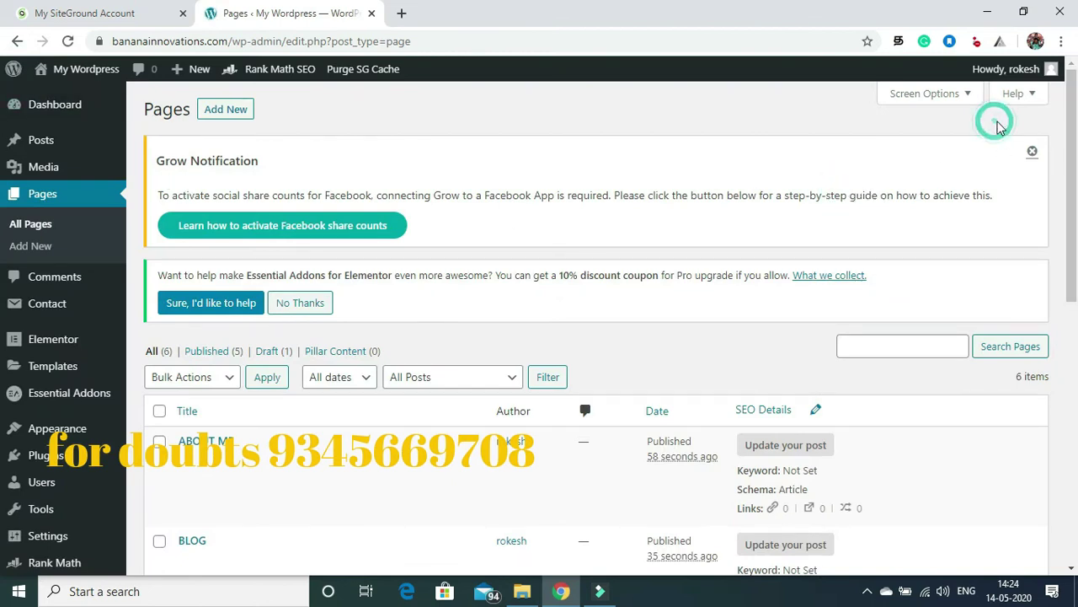
{"action": "mouse_move", "coordinate": [1075, 133]}
{"action": "left_mouse_down"}
{"action": "mouse_move", "coordinate": [1076, 304]}
{"action": "mouse_move", "coordinate": [1076, 132]}
{"action": "left_mouse_up"}
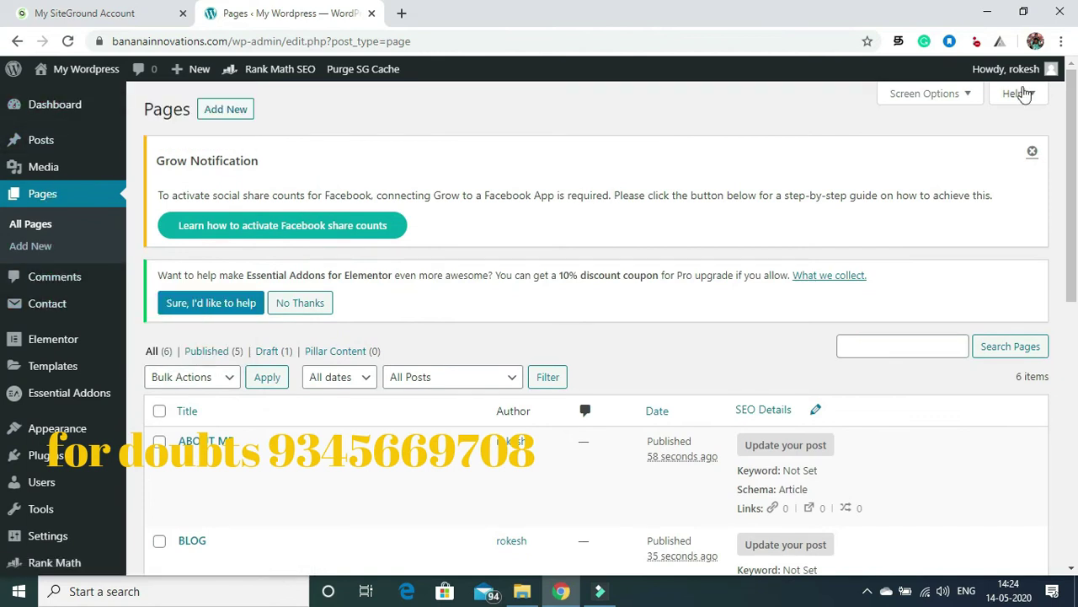
{"action": "left_click_drag", "start_coordinate": [1073, 105], "coordinate": [1076, 290]}
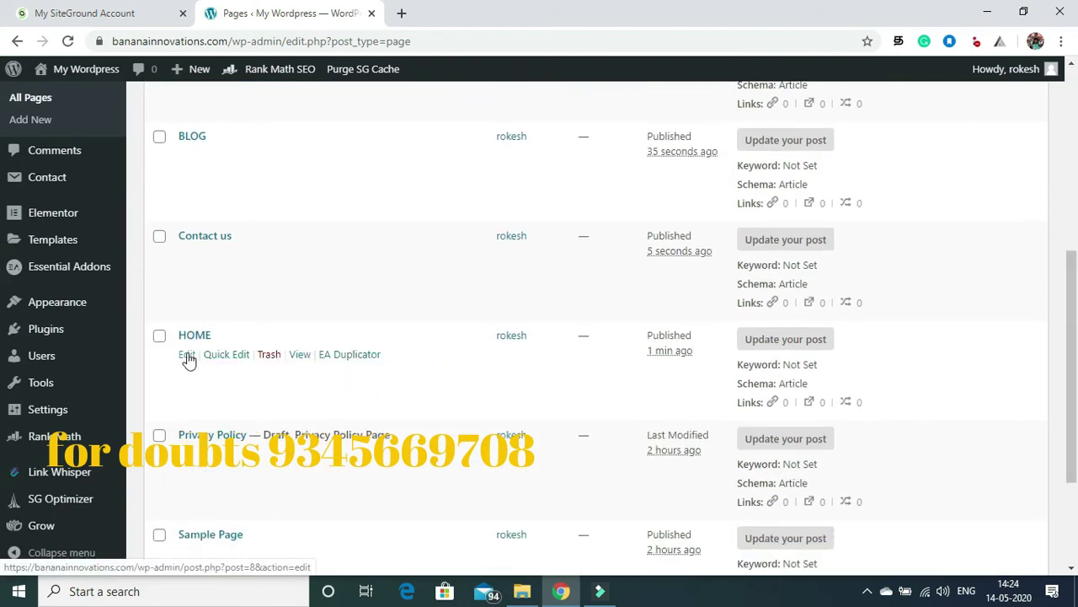
Step: In Appearance > Menus, remove Sample Page from Menu 1
{"action": "mouse_move", "coordinate": [59, 309]}
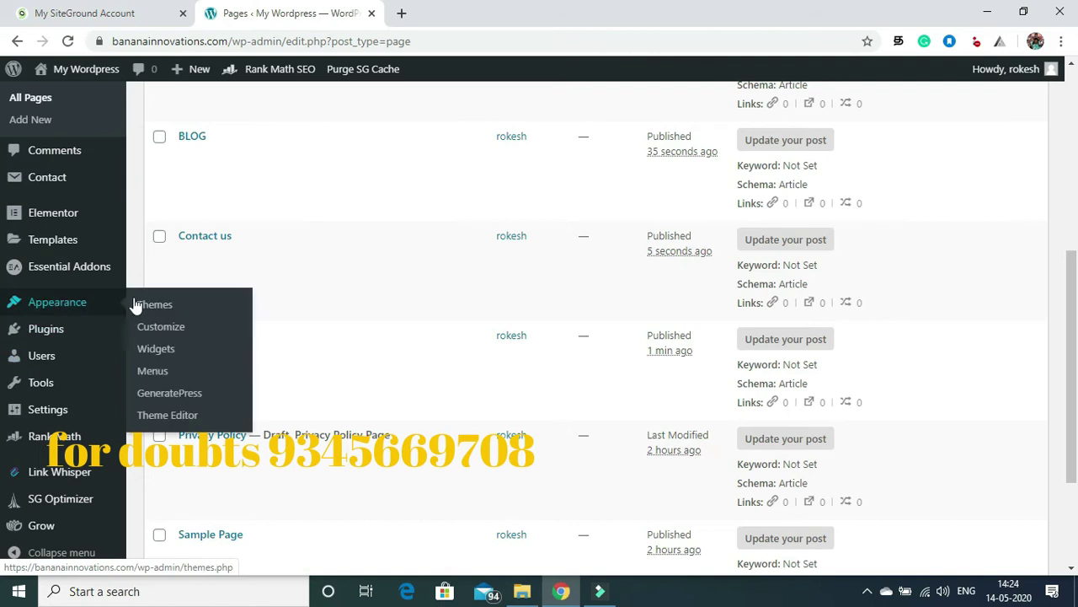
{"action": "left_click", "coordinate": [156, 372]}
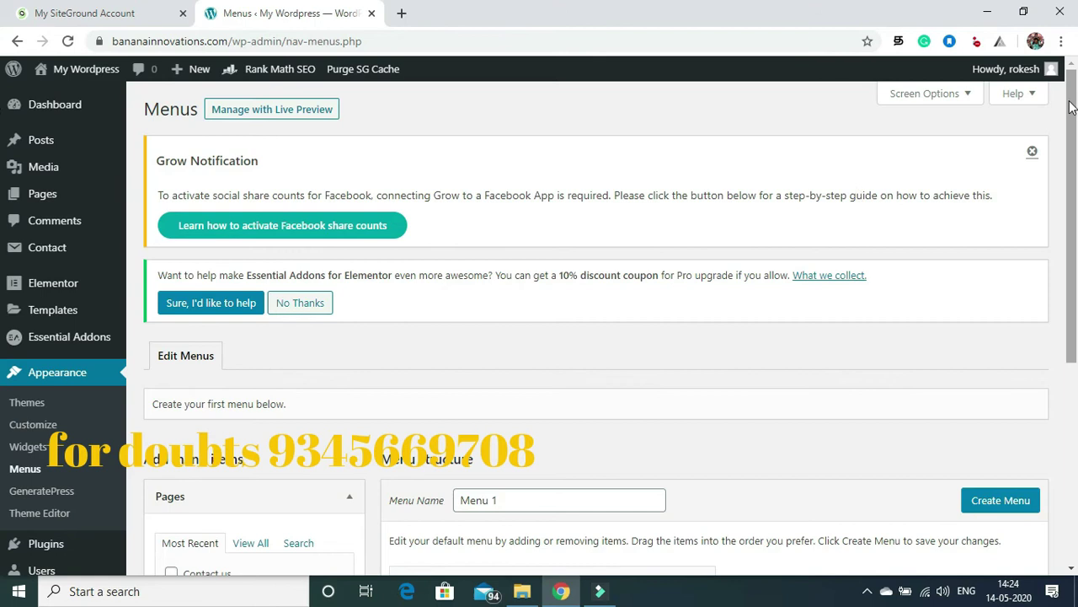
{"action": "scroll", "coordinate": [1073, 105], "scroll_direction": "down", "scroll_amount": 4}
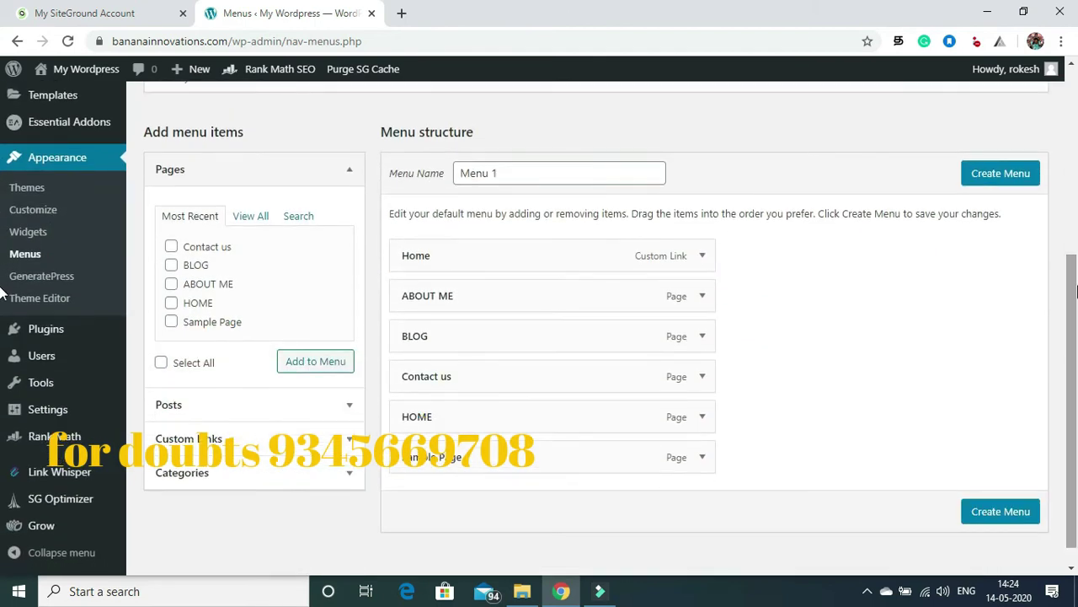
{"action": "left_click", "coordinate": [701, 461]}
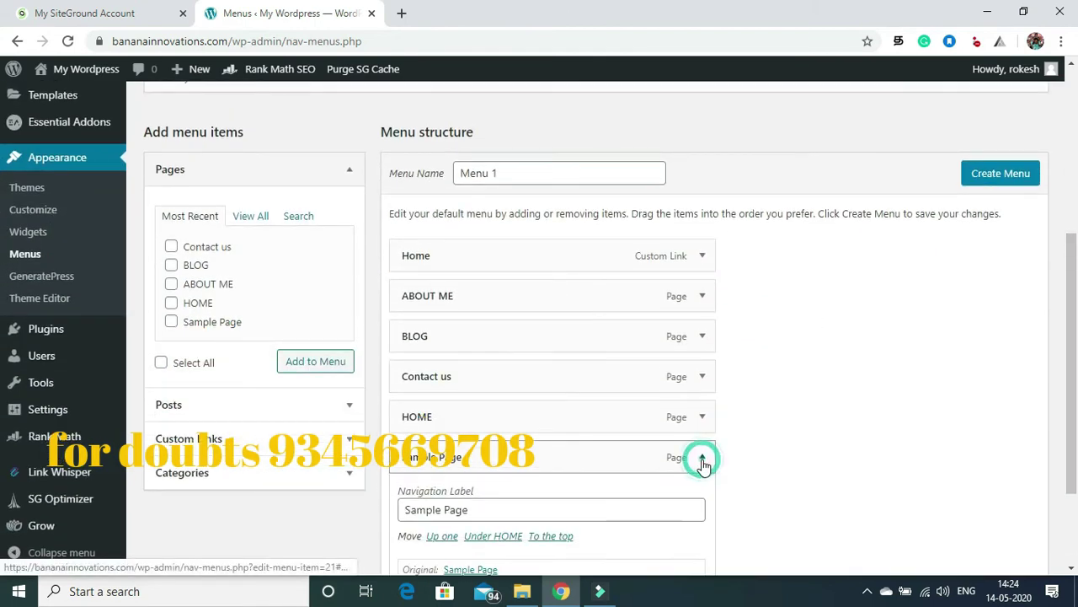
{"action": "scroll", "coordinate": [568, 463], "scroll_direction": "down", "scroll_amount": 2}
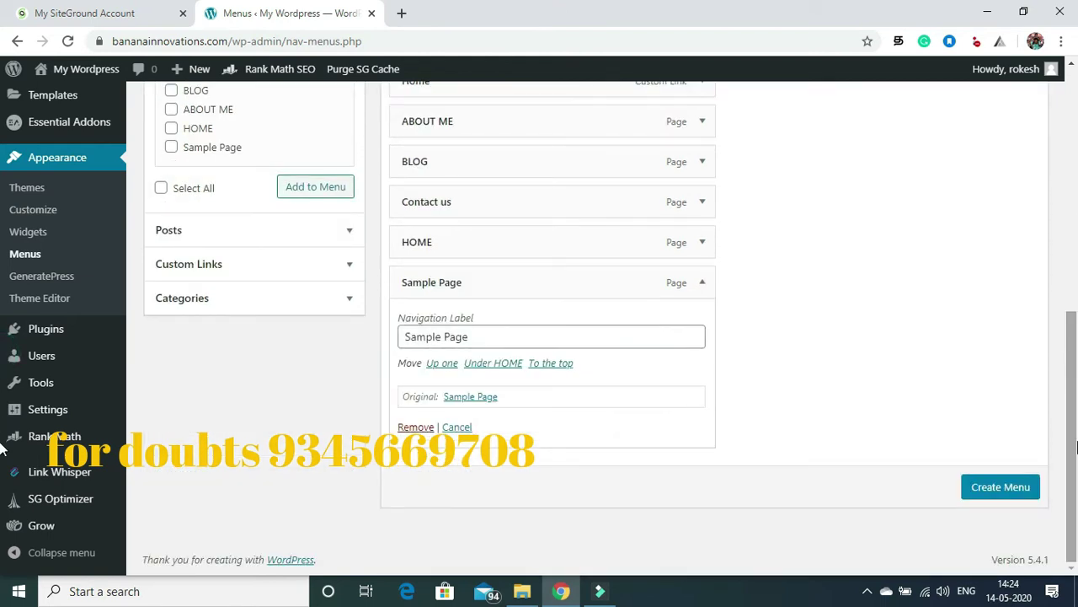
{"action": "left_click", "coordinate": [413, 428]}
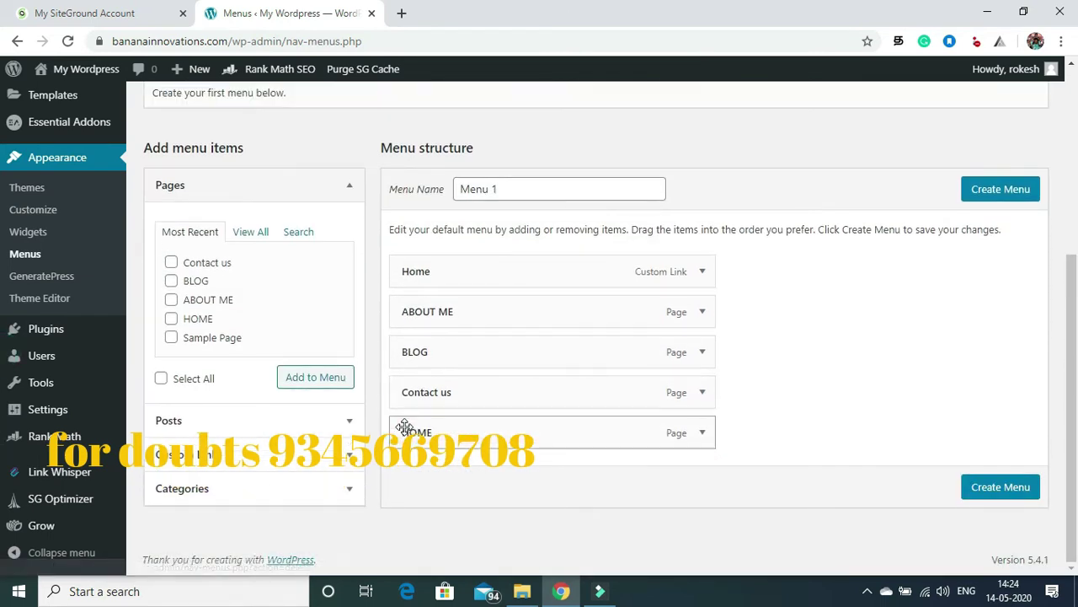
Step: Remove the Home custom link and move HOME to the top of the menu
{"action": "left_click", "coordinate": [702, 272]}
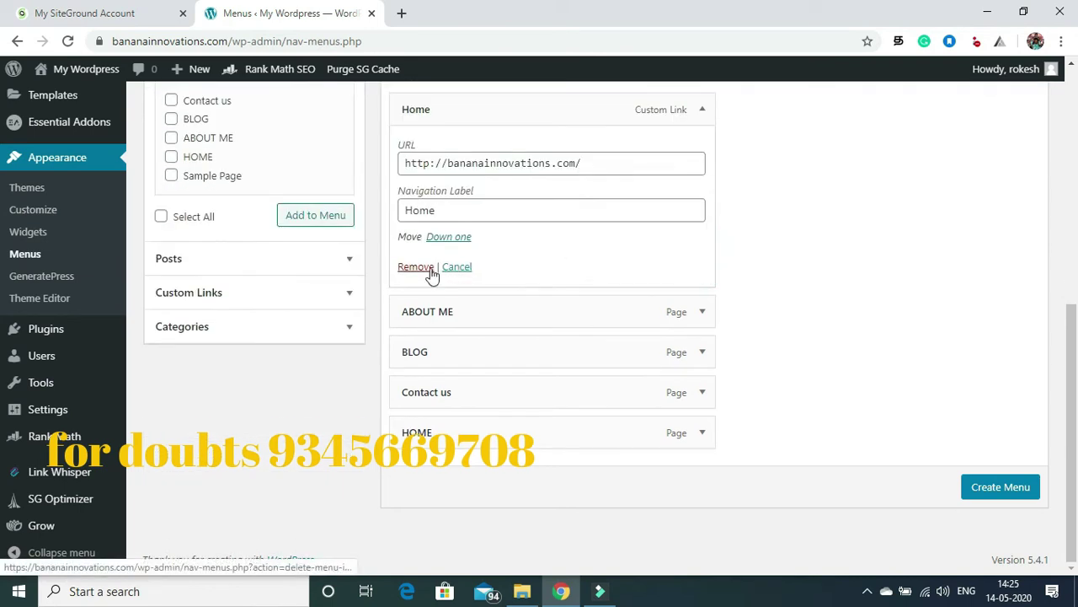
{"action": "left_click", "coordinate": [416, 267]}
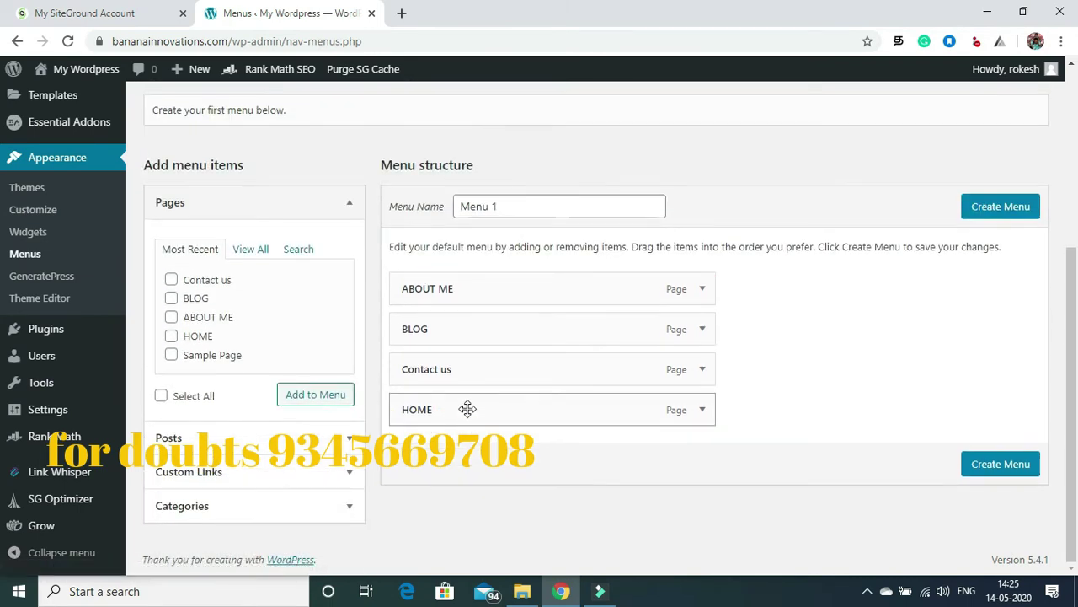
{"action": "left_click_drag", "start_coordinate": [468, 413], "coordinate": [468, 288]}
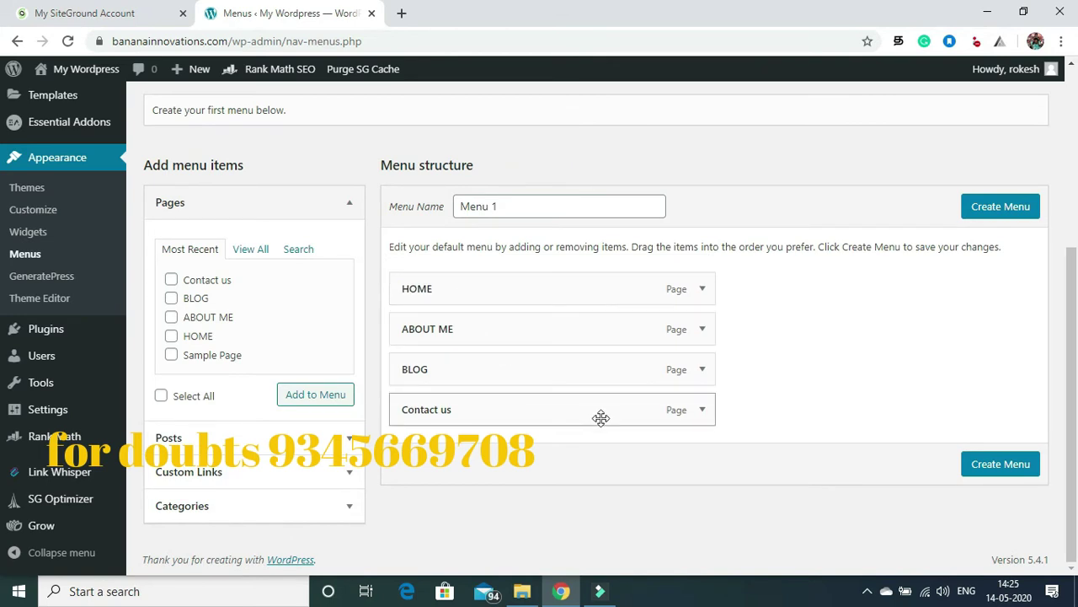
Step: Name the menu rk, assign it to the Primary Menu location, and save it
{"action": "left_click", "coordinate": [508, 206]}
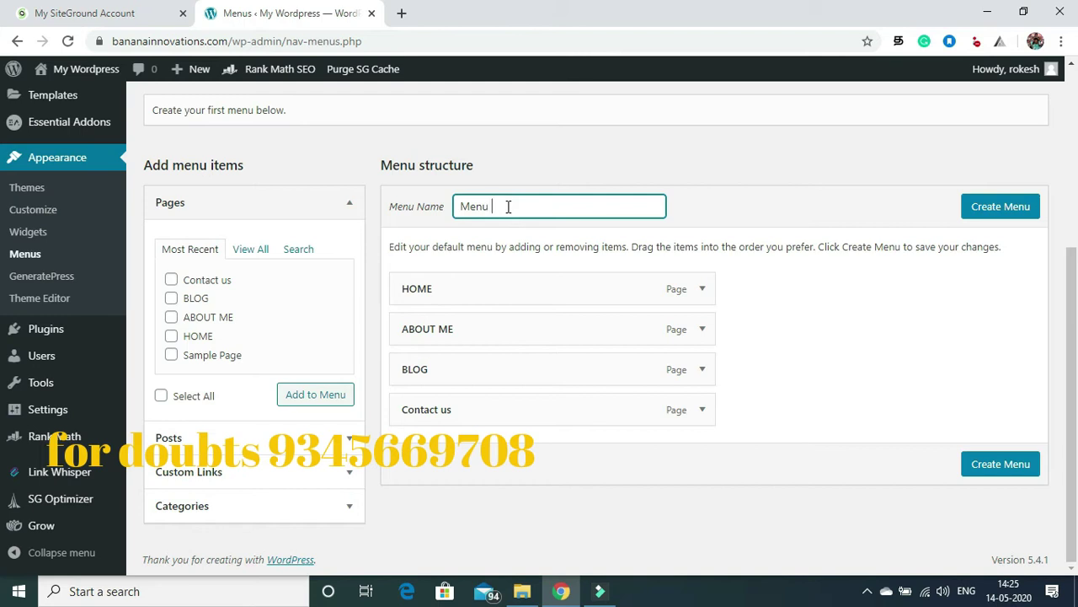
{"action": "key", "text": "Return"}
{"action": "type", "text": "rk"}
{"action": "left_click", "coordinate": [1000, 206]}
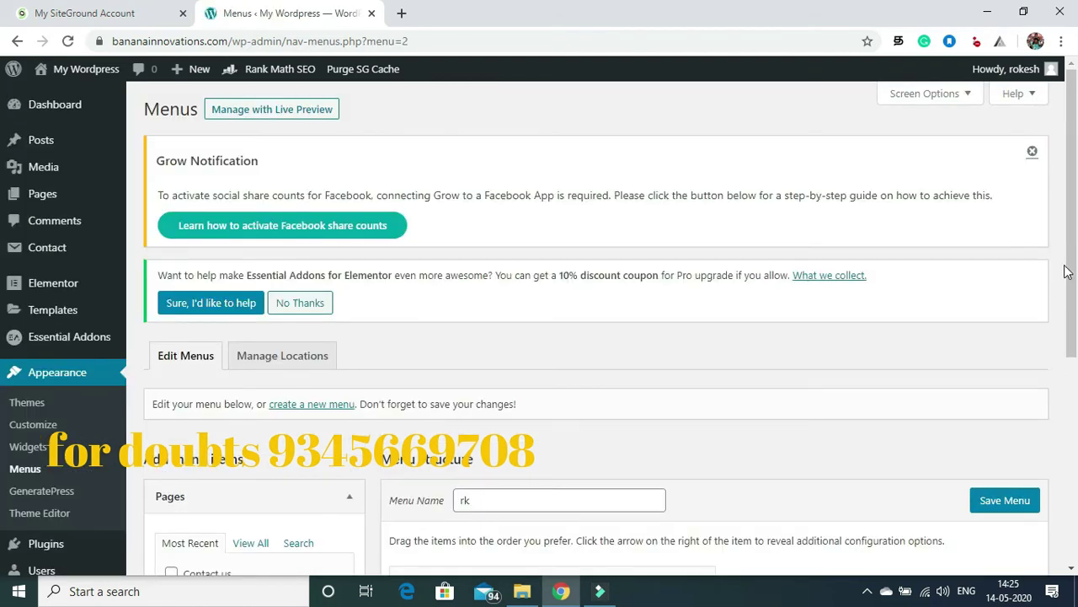
{"action": "left_click_drag", "start_coordinate": [1066, 272], "coordinate": [1066, 440]}
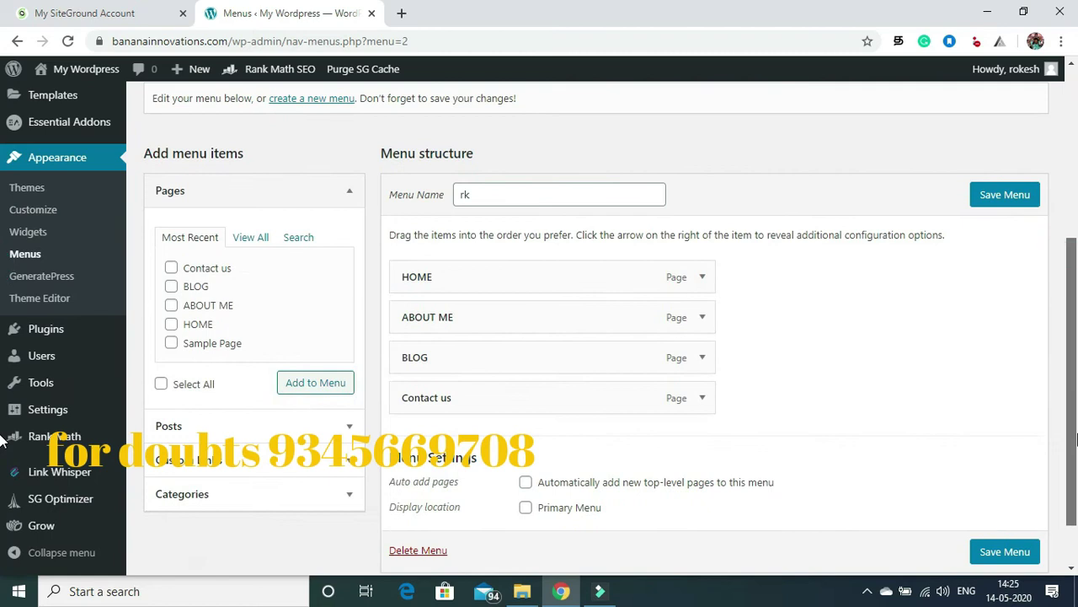
{"action": "left_click", "coordinate": [523, 509]}
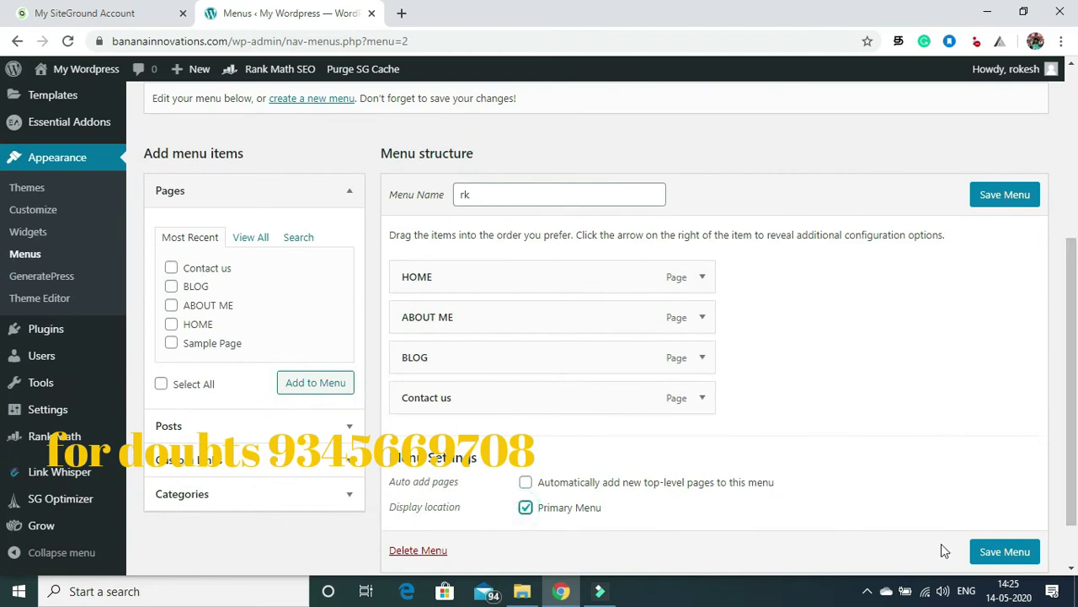
{"action": "left_click", "coordinate": [1001, 552]}
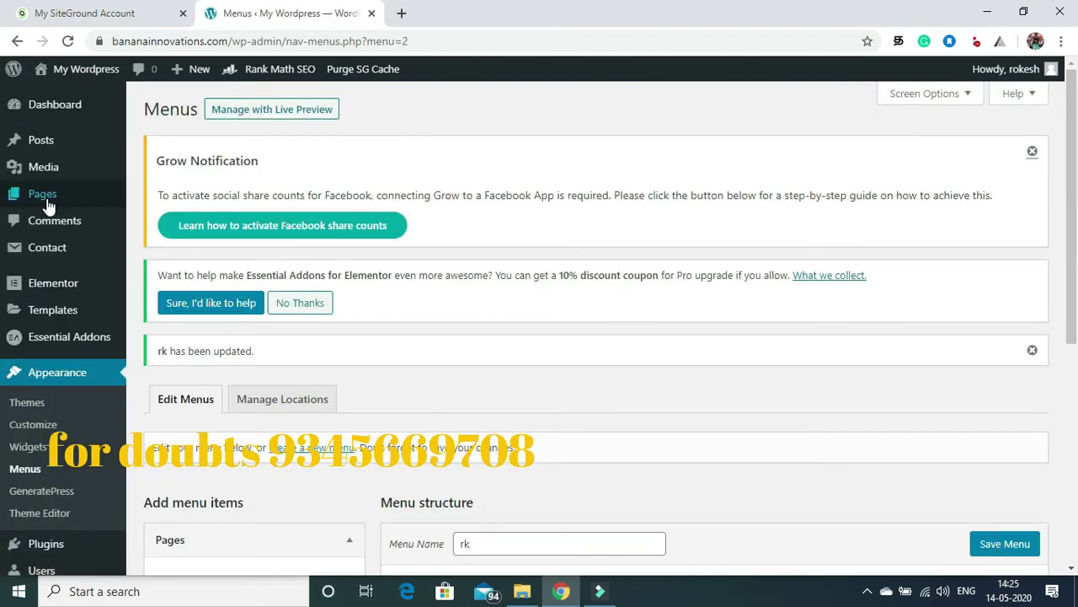
Step: Open the live site in a new tab to view its navigation bar, then return to the admin Pages list
{"action": "mouse_move", "coordinate": [48, 202]}
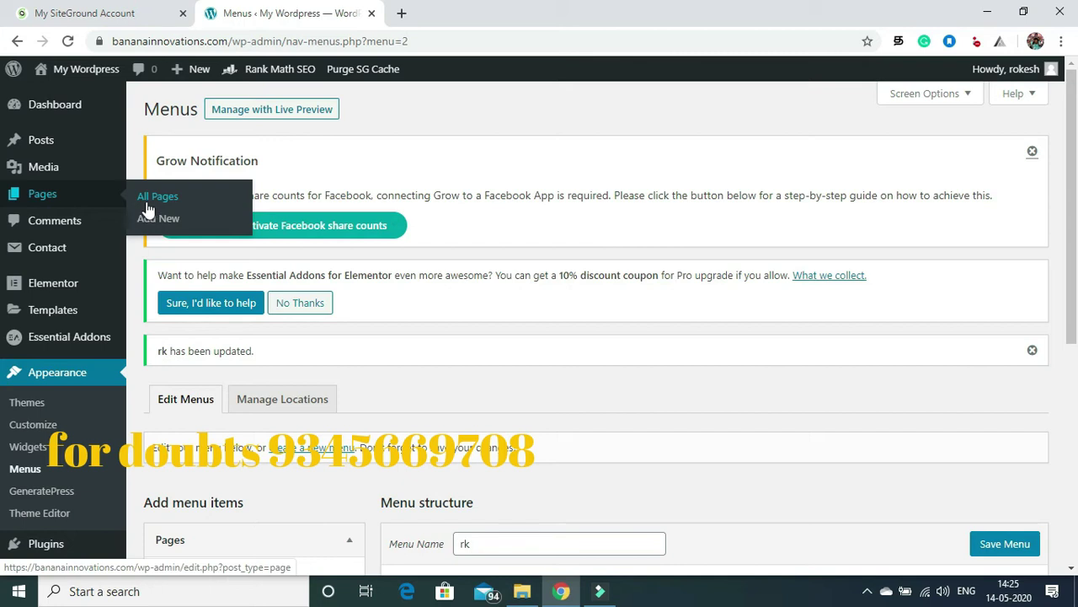
{"action": "mouse_move", "coordinate": [59, 69]}
{"action": "right_click", "coordinate": [50, 99]}
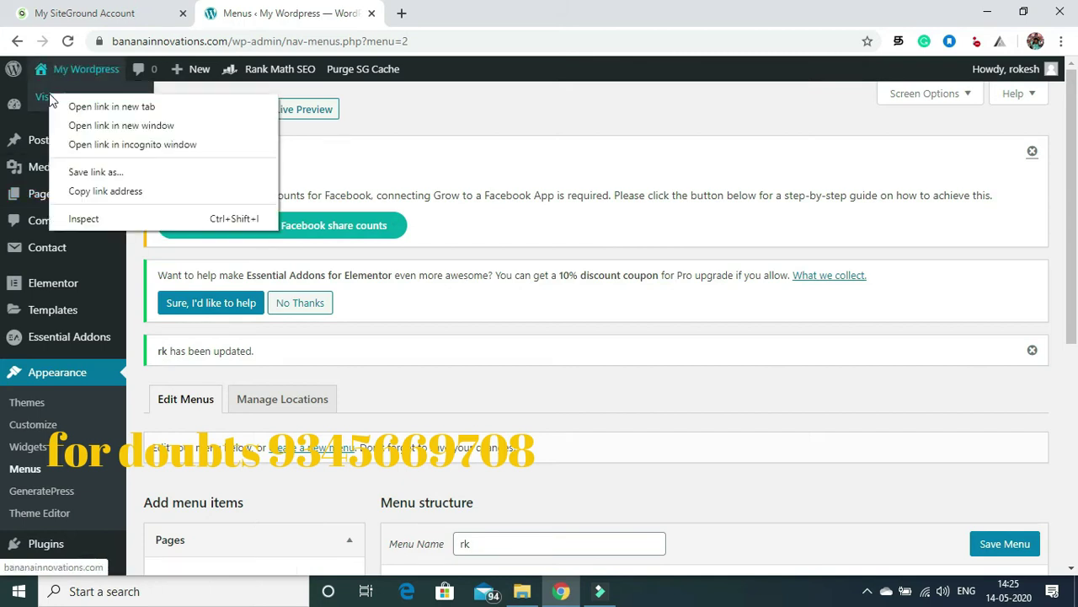
{"action": "left_click", "coordinate": [63, 106]}
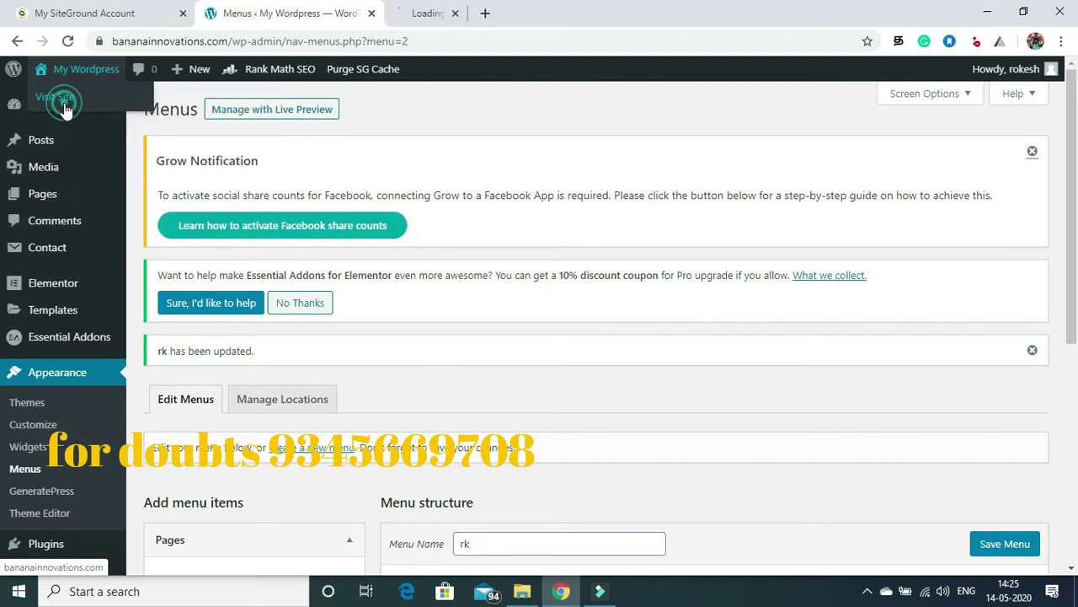
{"action": "left_click", "coordinate": [440, 12]}
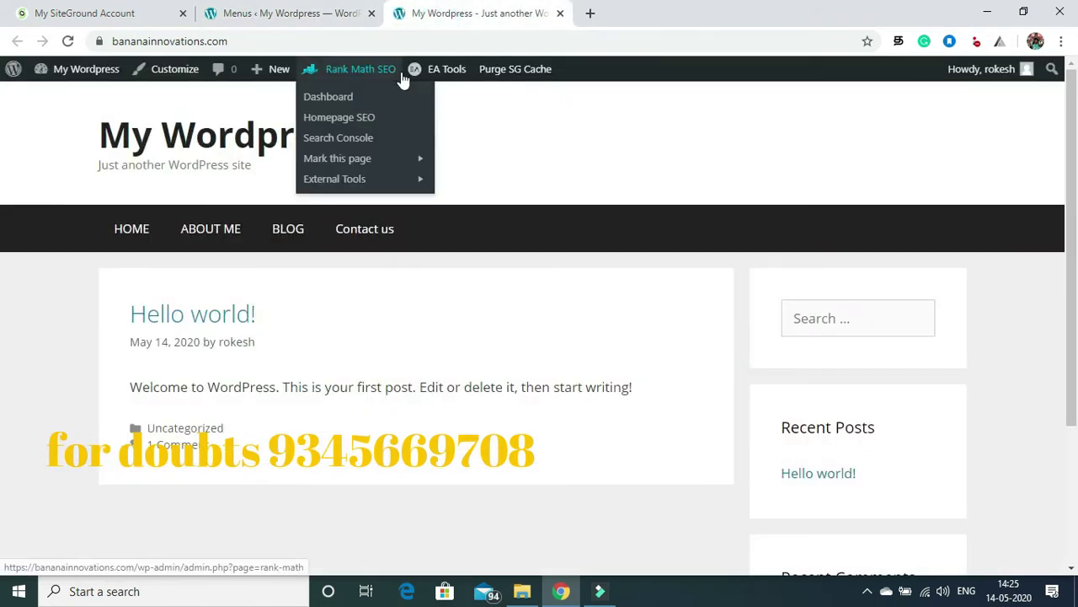
{"action": "left_click", "coordinate": [329, 8]}
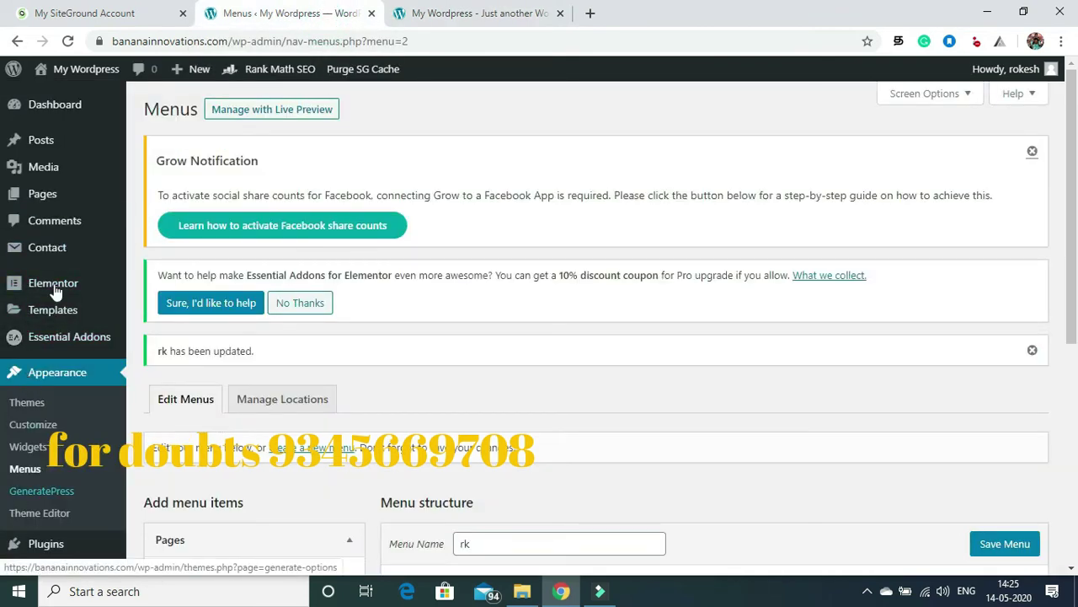
{"action": "left_click", "coordinate": [151, 199]}
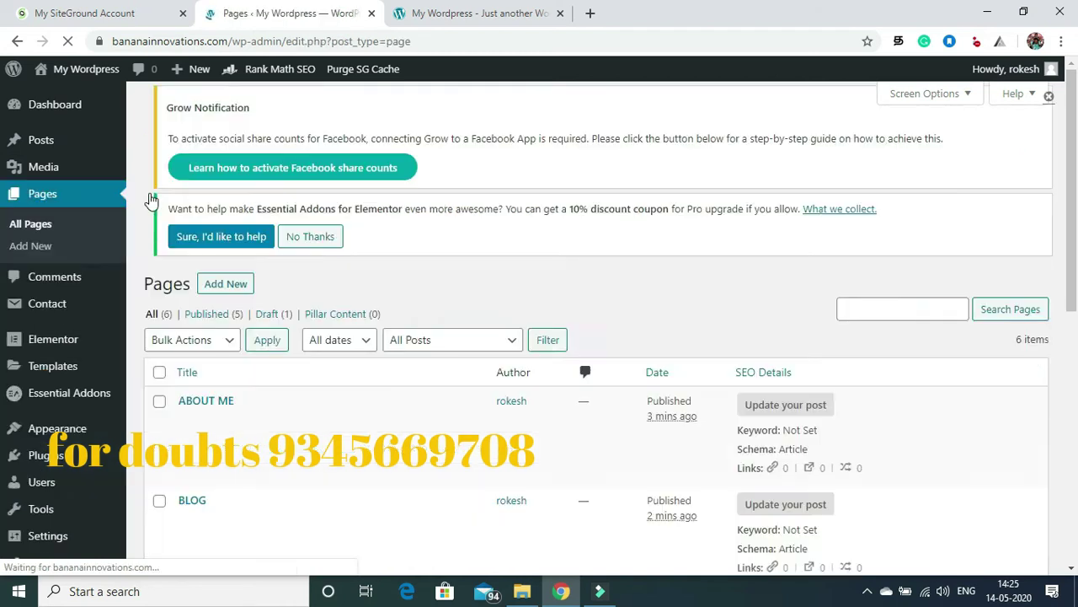
Step: Open the HOME page from the pages list and launch it in Elementor
{"action": "left_click_drag", "start_coordinate": [1077, 110], "coordinate": [1077, 275]}
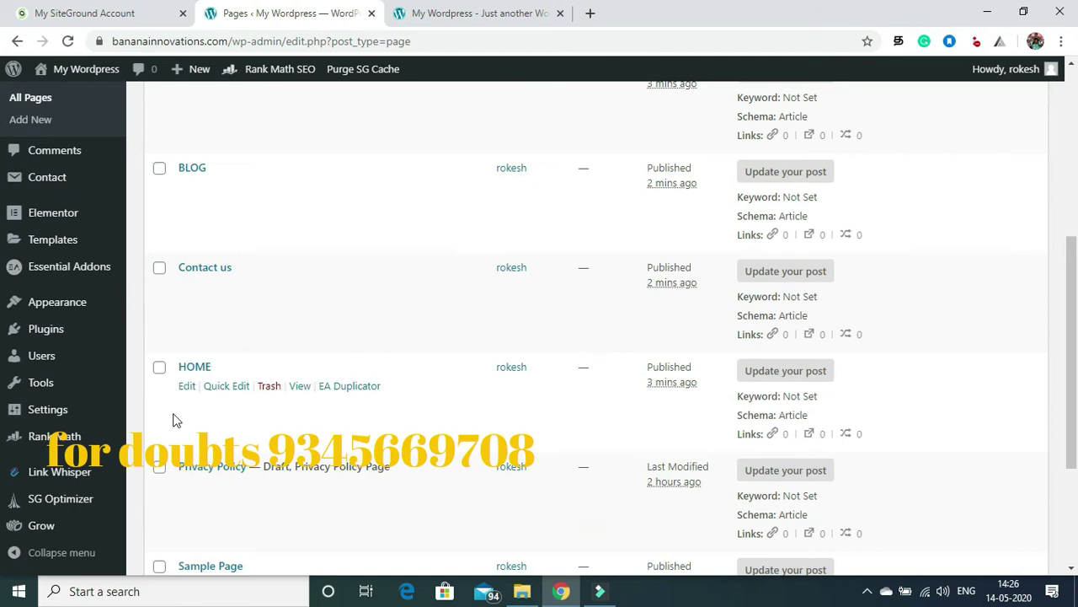
{"action": "left_click", "coordinate": [188, 389]}
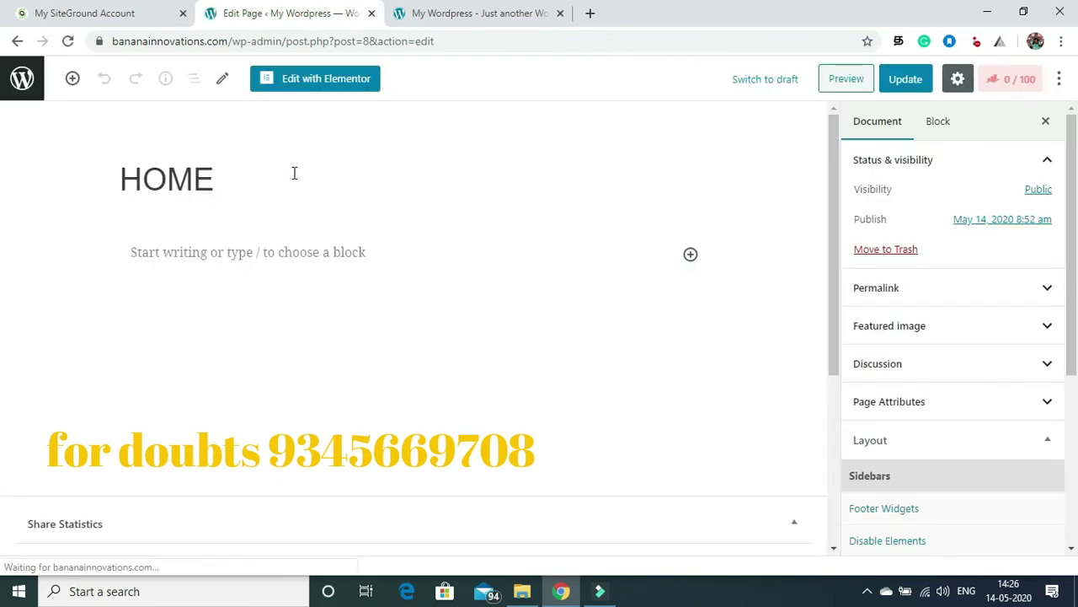
{"action": "left_click", "coordinate": [327, 80]}
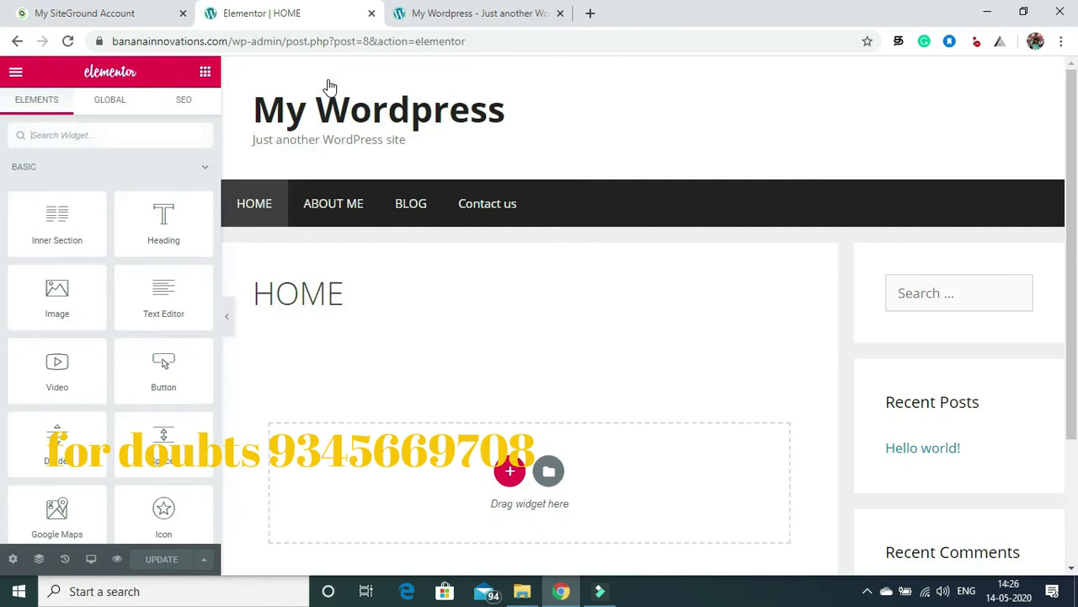
Step: Switch the HOME page layout to Elementor Canvas and save the change
{"action": "left_click", "coordinate": [13, 559]}
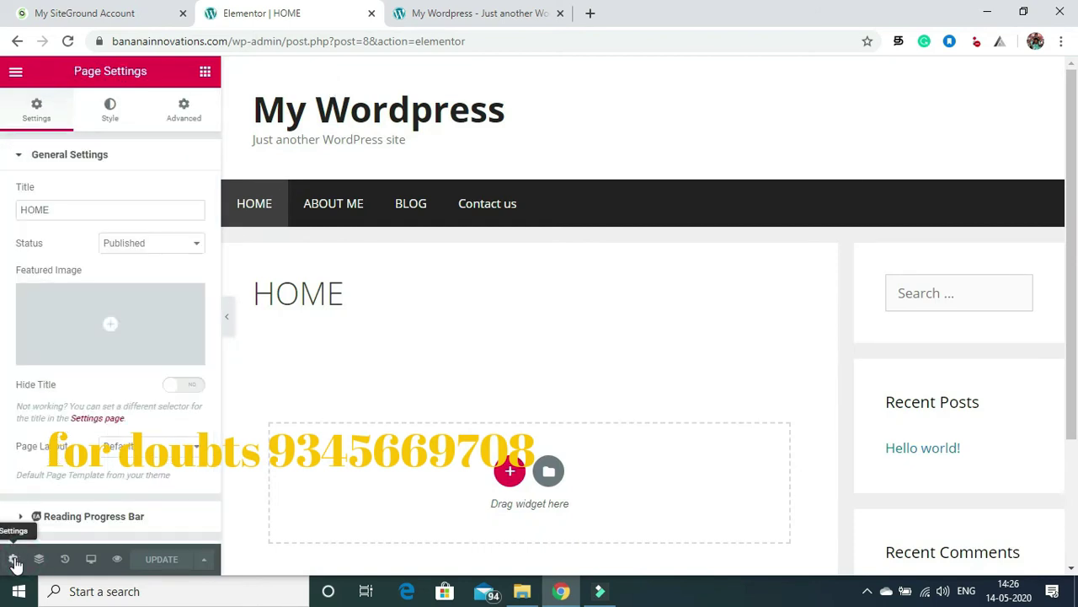
{"action": "left_click", "coordinate": [182, 455]}
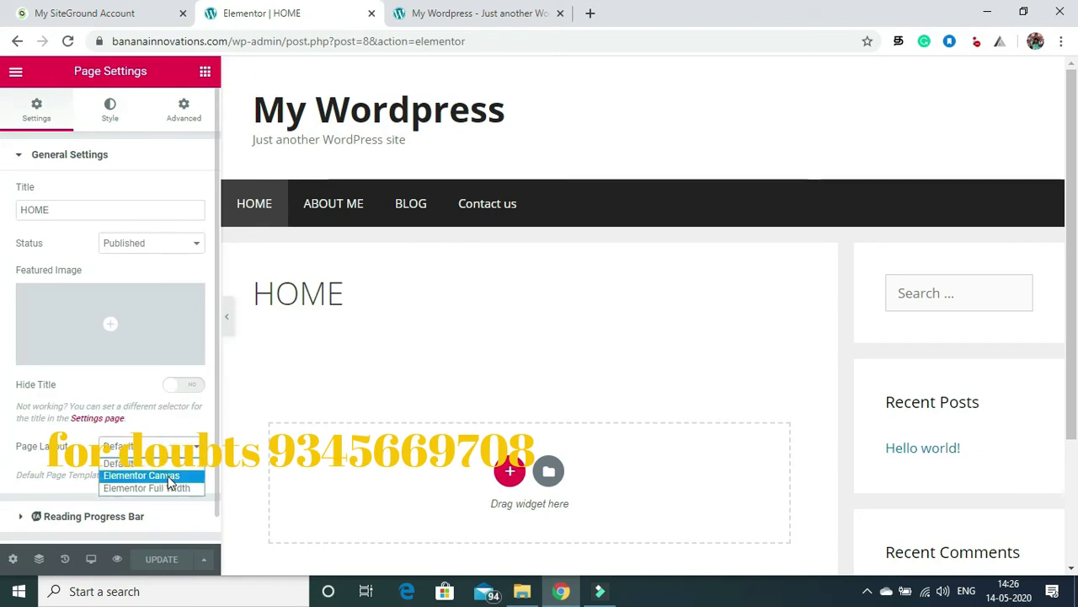
{"action": "left_click", "coordinate": [141, 475]}
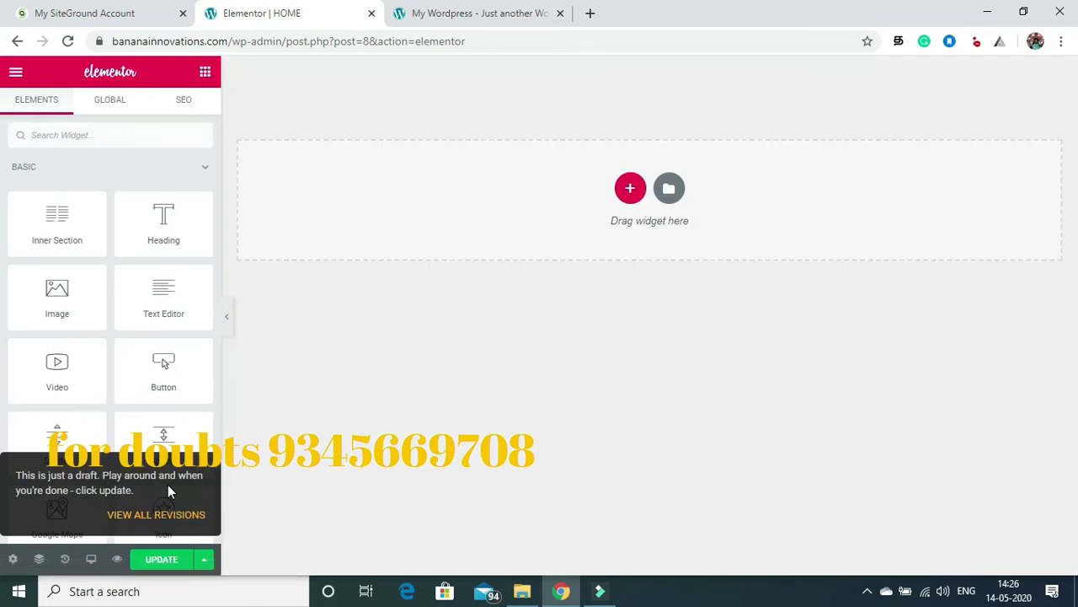
{"action": "left_click", "coordinate": [158, 559]}
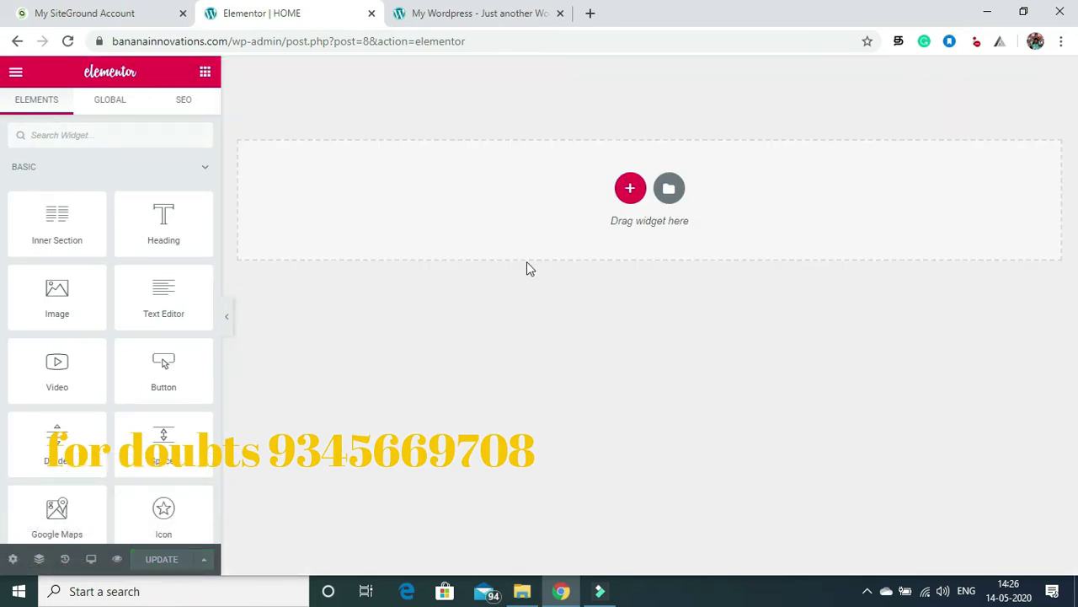
Step: Add a two-column section with Contact Form 7 on the left and an Image on the right
{"action": "left_click", "coordinate": [630, 187]}
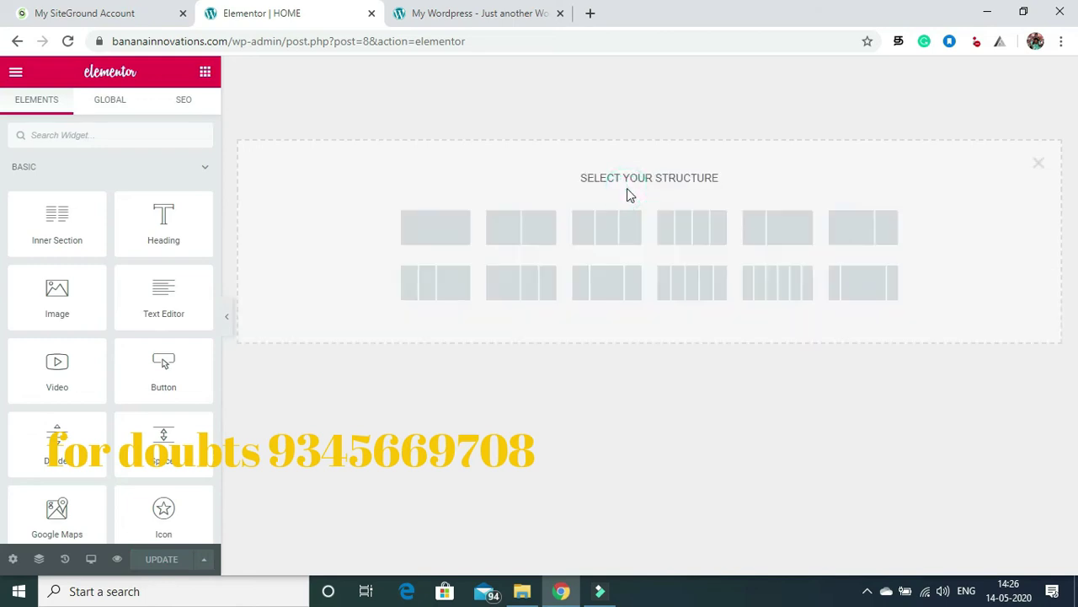
{"action": "left_click", "coordinate": [502, 238]}
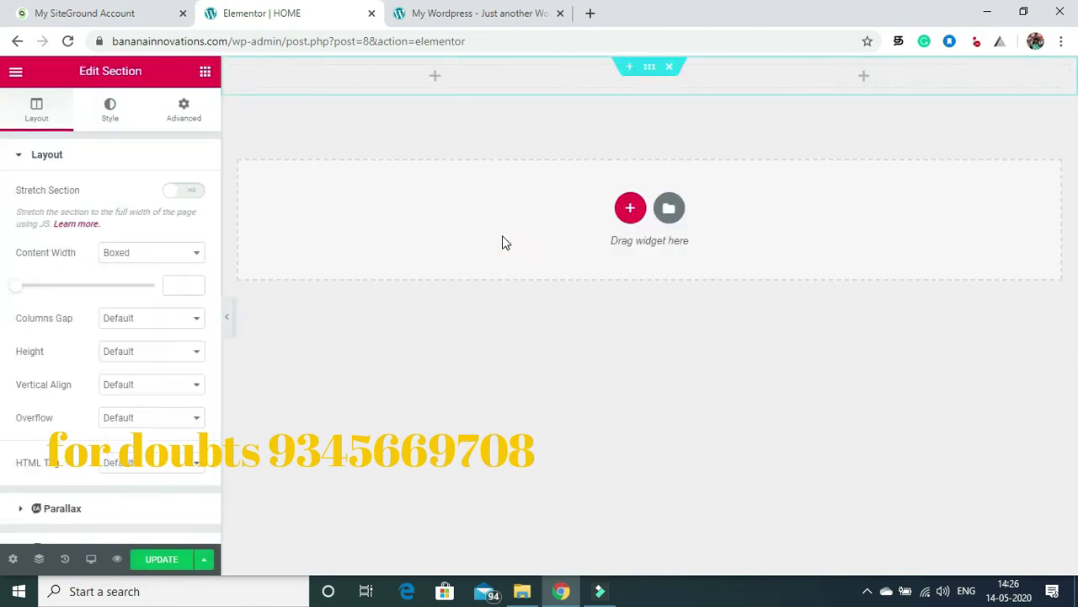
{"action": "left_click", "coordinate": [208, 74]}
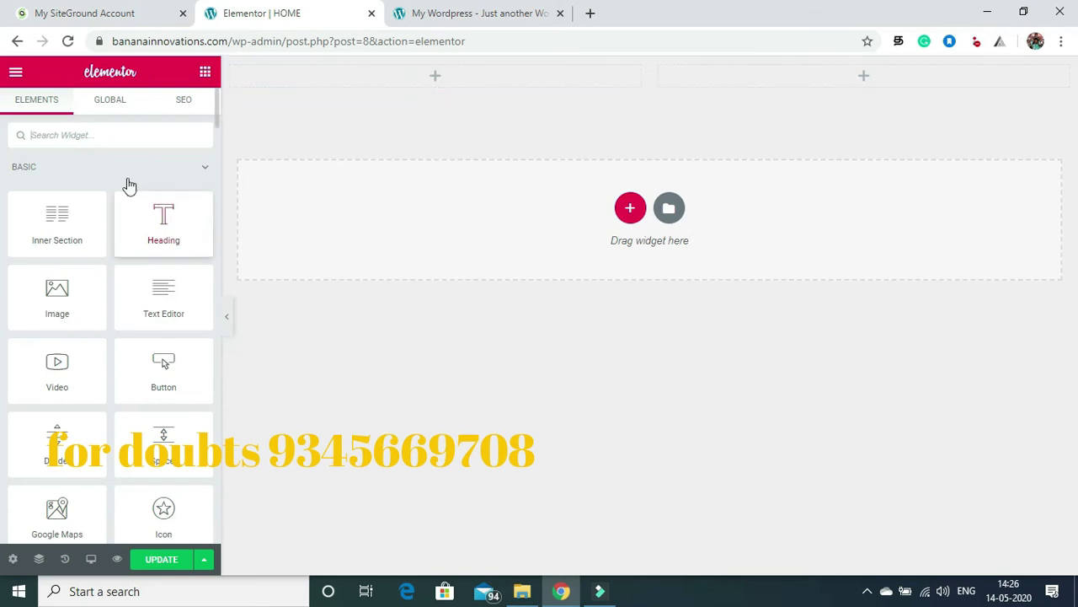
{"action": "left_click", "coordinate": [85, 135]}
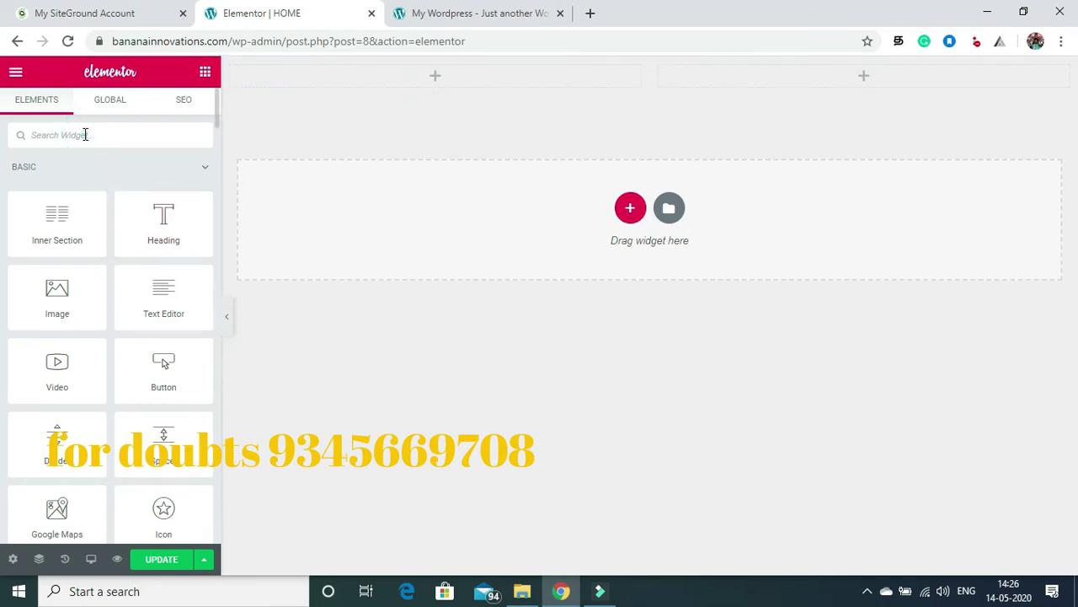
{"action": "type", "text": "contact"}
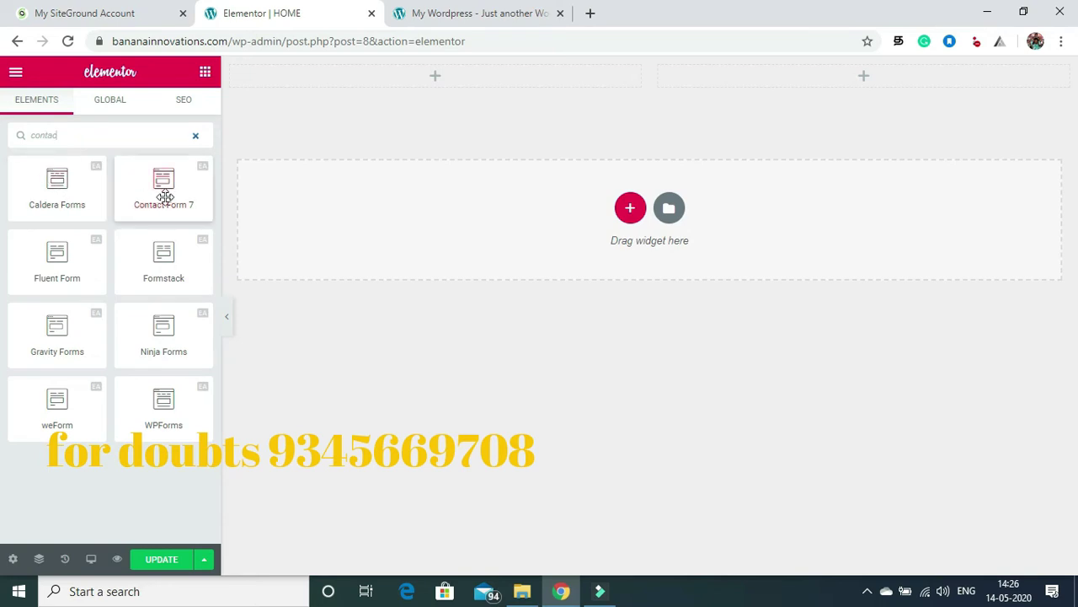
{"action": "left_click_drag", "start_coordinate": [164, 193], "coordinate": [399, 86]}
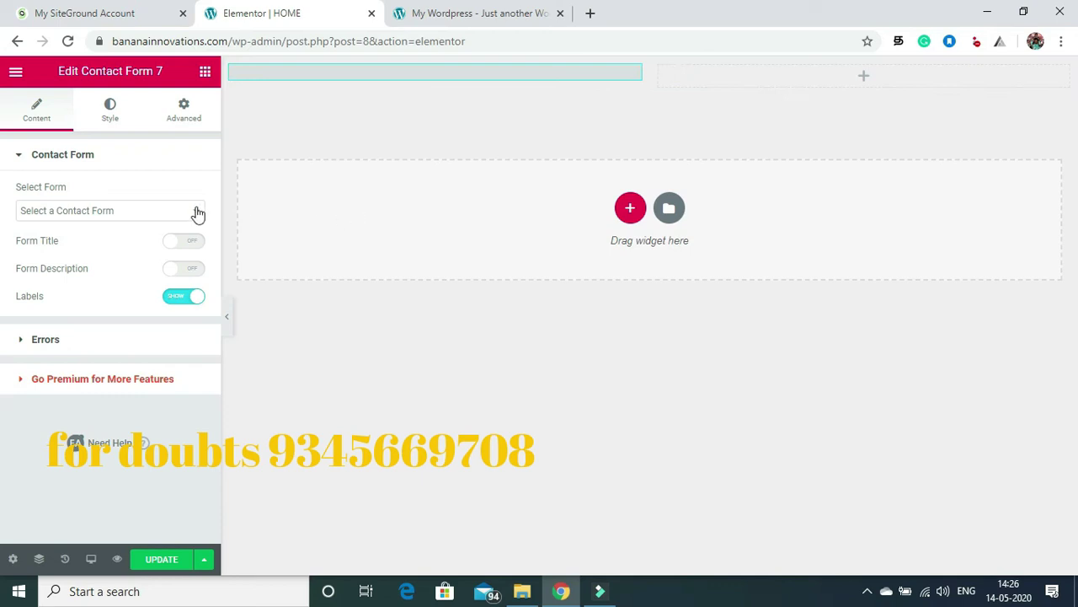
{"action": "left_click", "coordinate": [206, 72]}
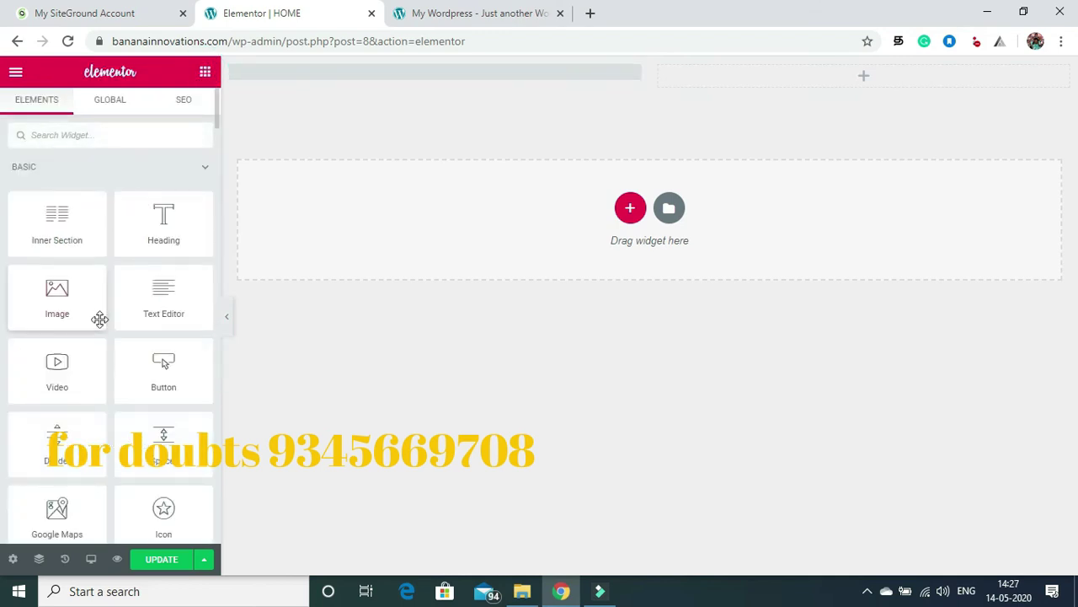
{"action": "left_click_drag", "start_coordinate": [48, 315], "coordinate": [768, 81]}
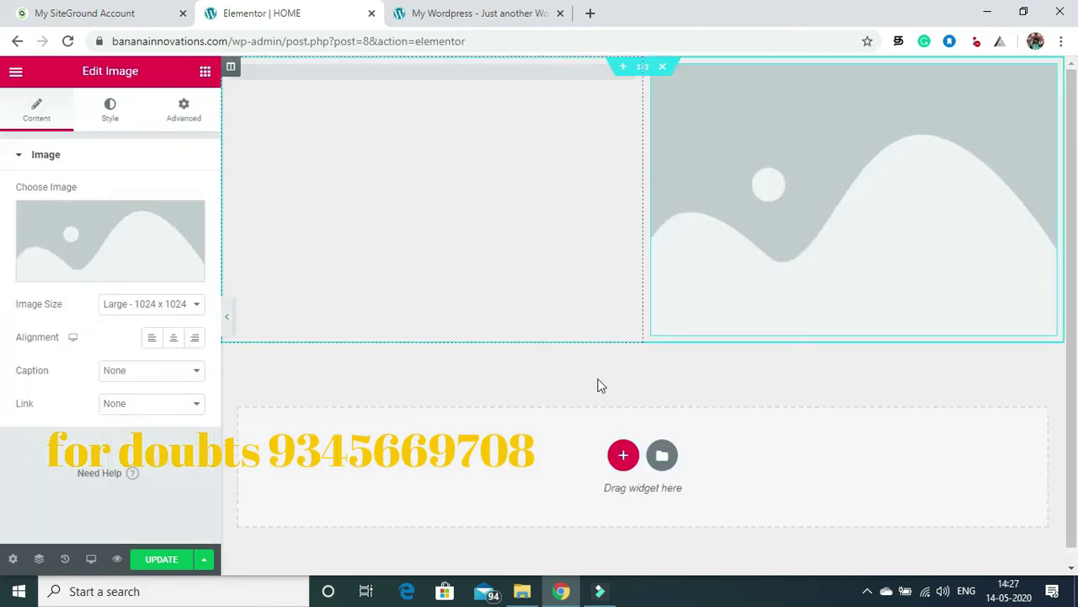
Step: Add a new section below the columns holding a Post Grid widget
{"action": "left_click", "coordinate": [624, 455]}
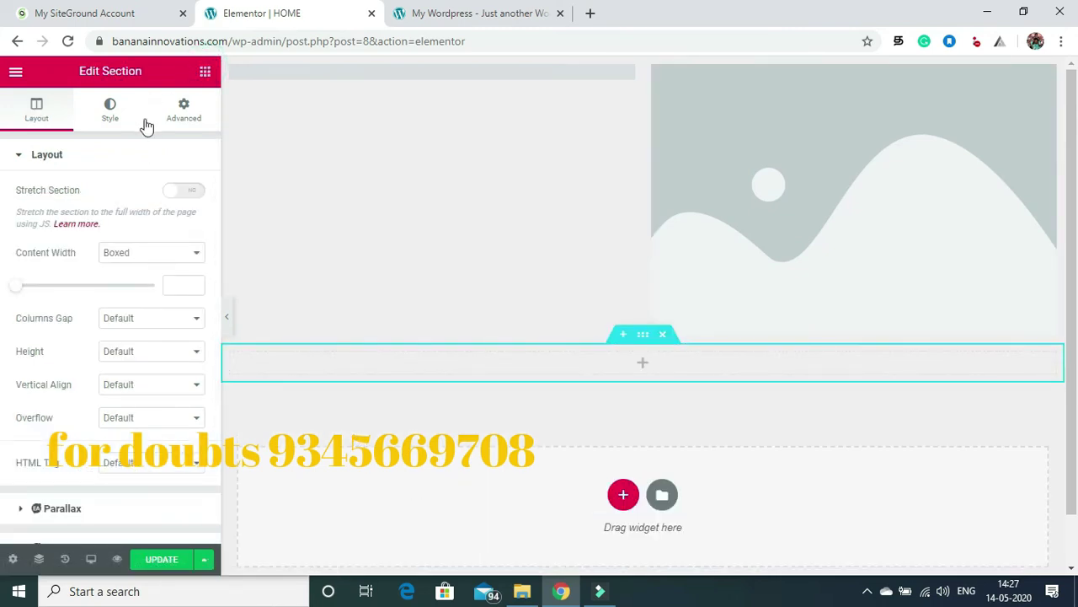
{"action": "left_click", "coordinate": [54, 135]}
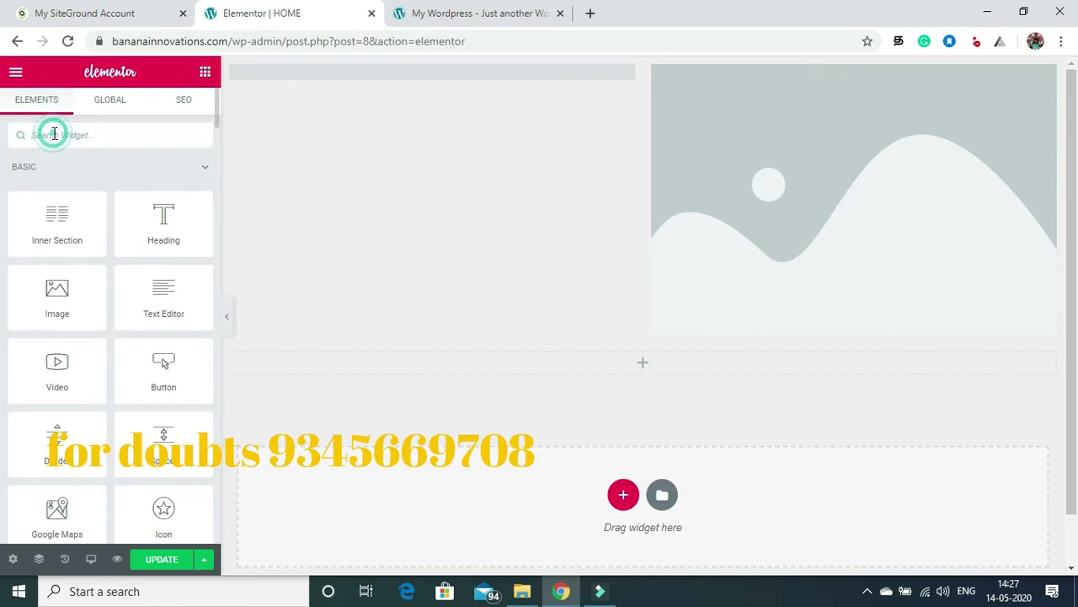
{"action": "type", "text": "post"}
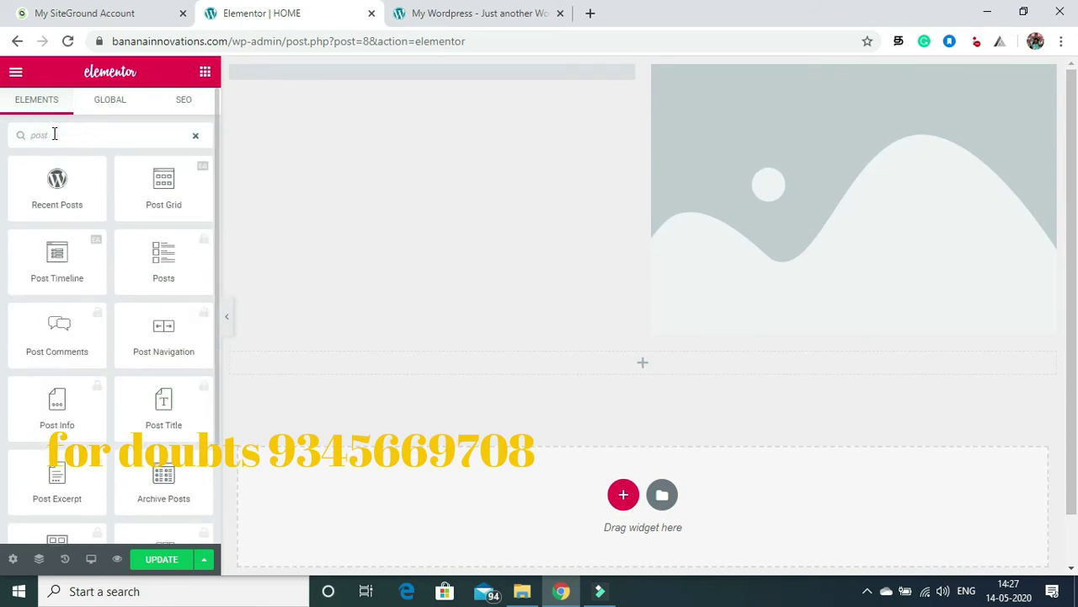
{"action": "left_click_drag", "start_coordinate": [160, 178], "coordinate": [387, 374]}
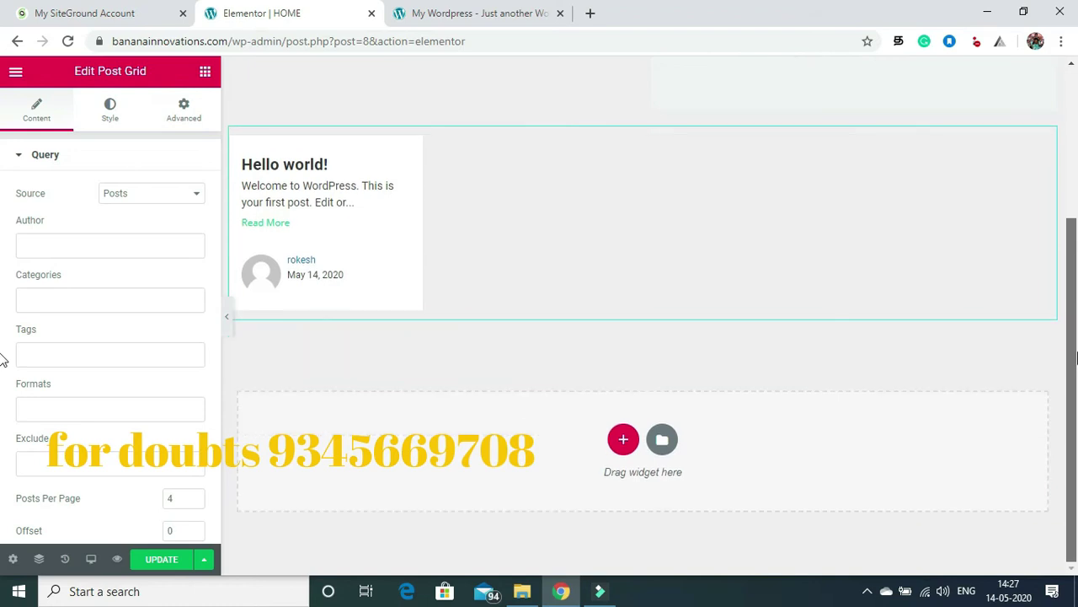
Step: Add a single-column section below the post grid and drop a Testimonial widget into it
{"action": "left_click", "coordinate": [622, 441]}
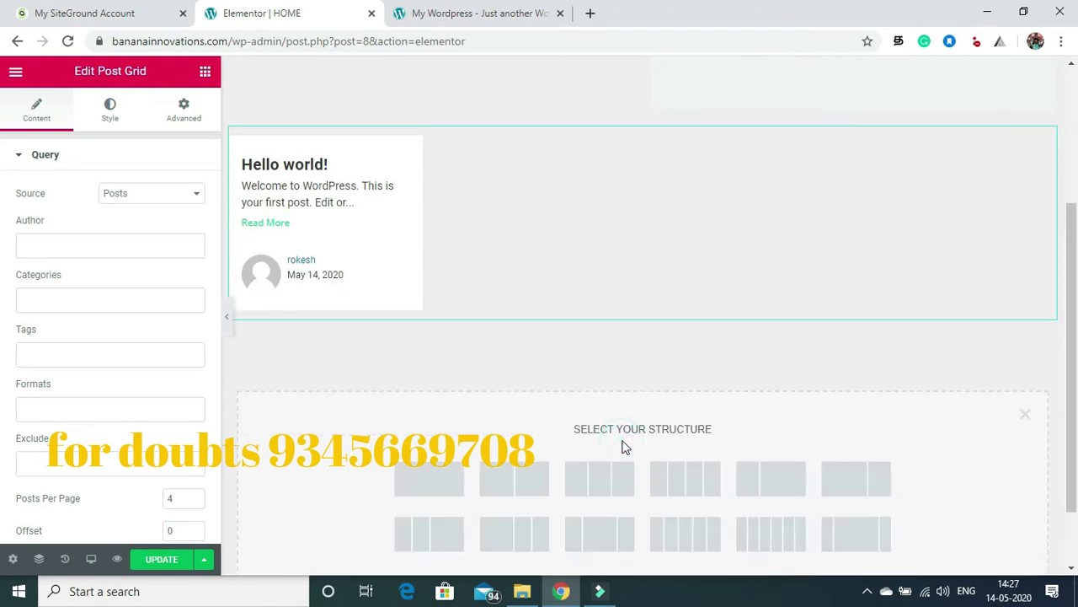
{"action": "left_click", "coordinate": [438, 478]}
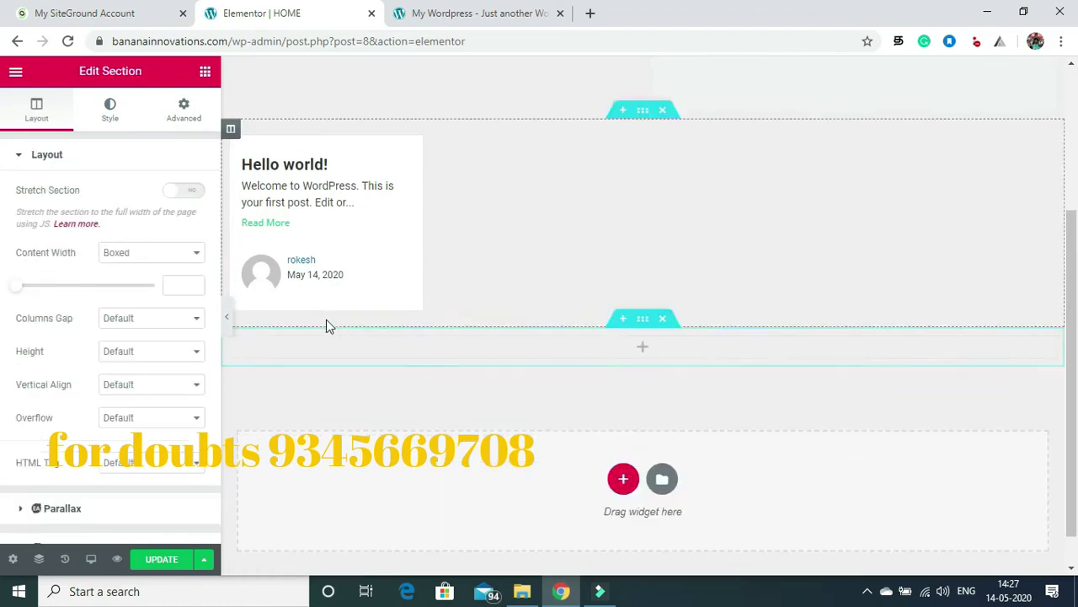
{"action": "left_click", "coordinate": [204, 71]}
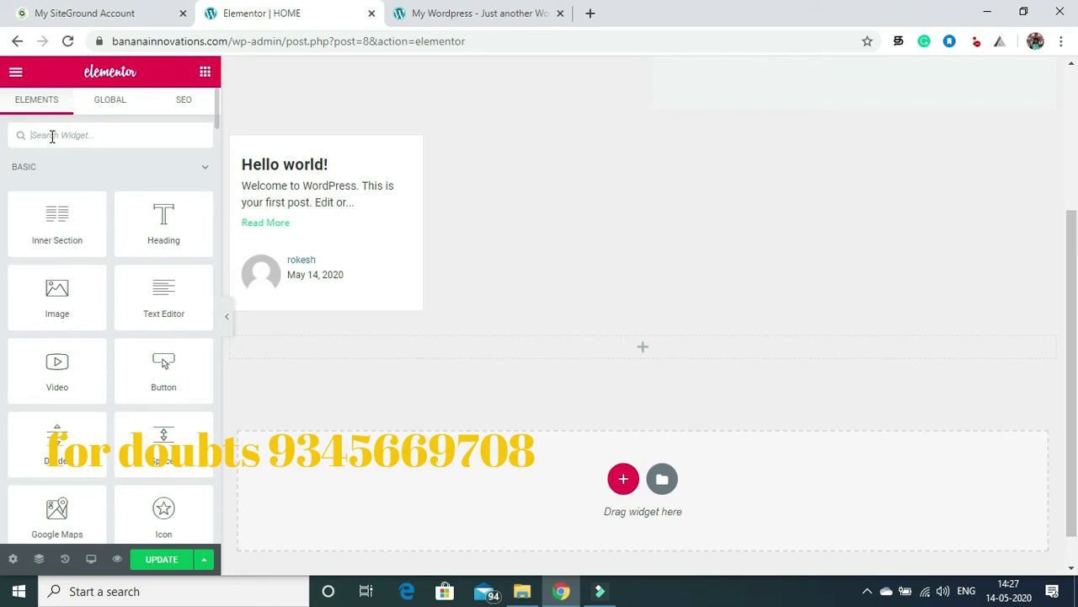
{"action": "type", "text": "tes"}
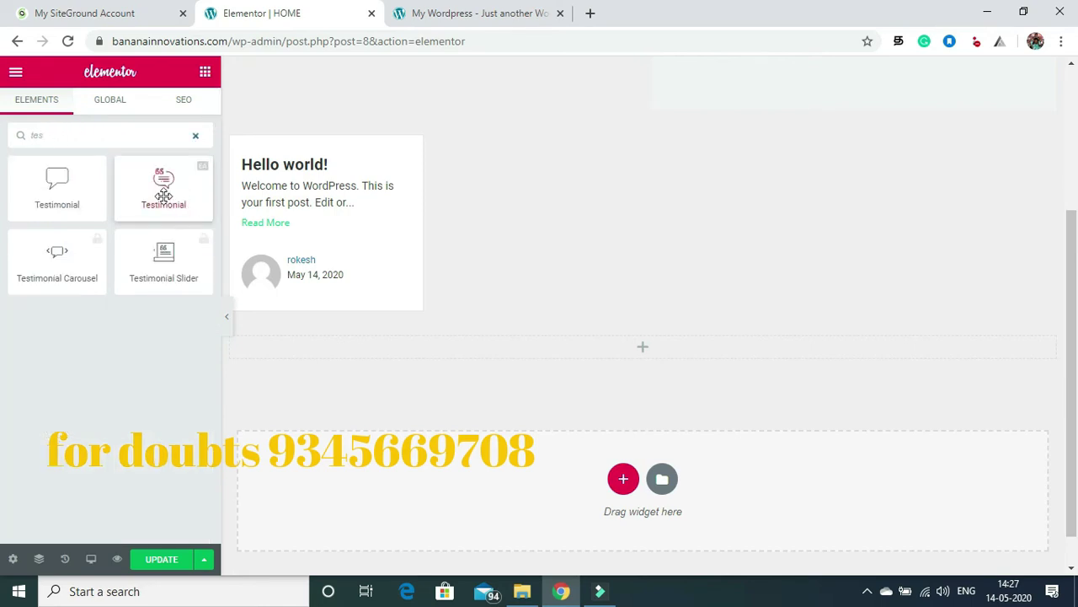
{"action": "left_click_drag", "start_coordinate": [56, 200], "coordinate": [413, 355]}
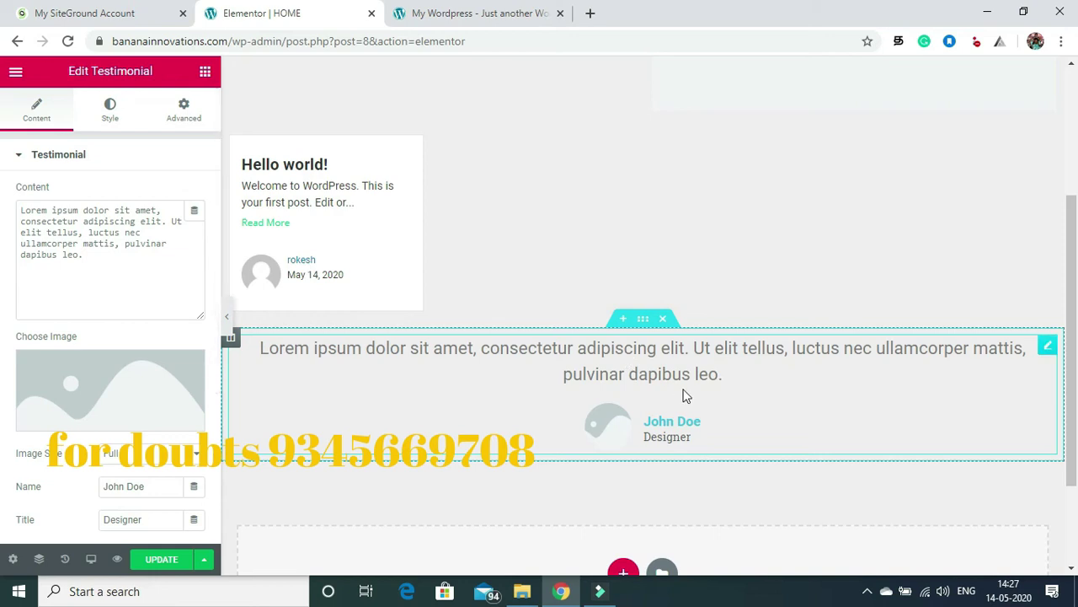
Step: Delete that Testimonial widget, leaving the section empty
{"action": "left_click_drag", "start_coordinate": [1071, 282], "coordinate": [1076, 333]}
{"action": "scroll", "coordinate": [1076, 334], "scroll_direction": "up", "scroll_amount": 2}
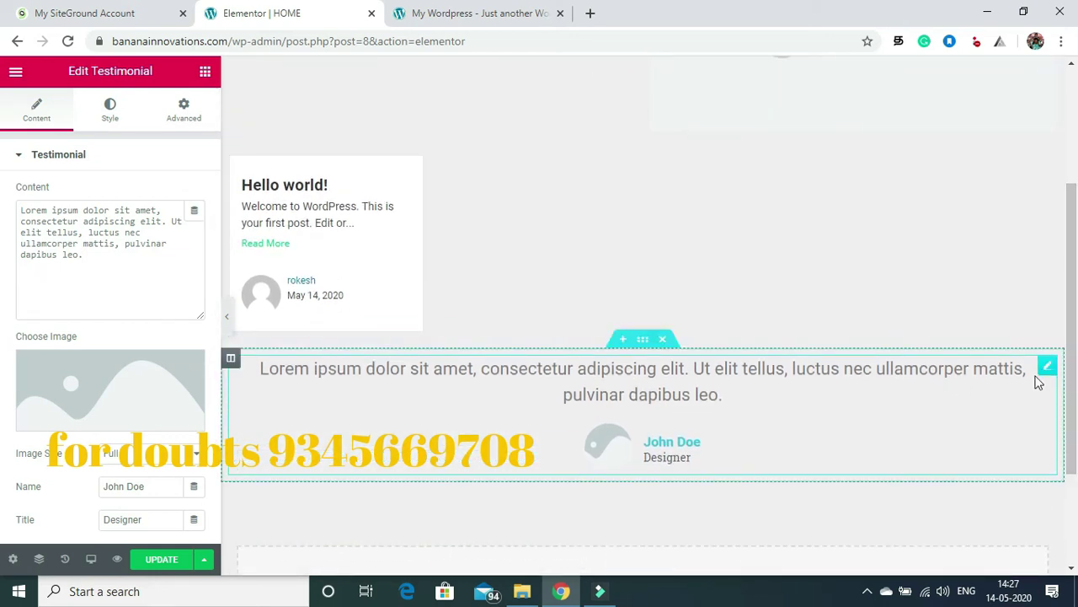
{"action": "right_click", "coordinate": [1049, 371]}
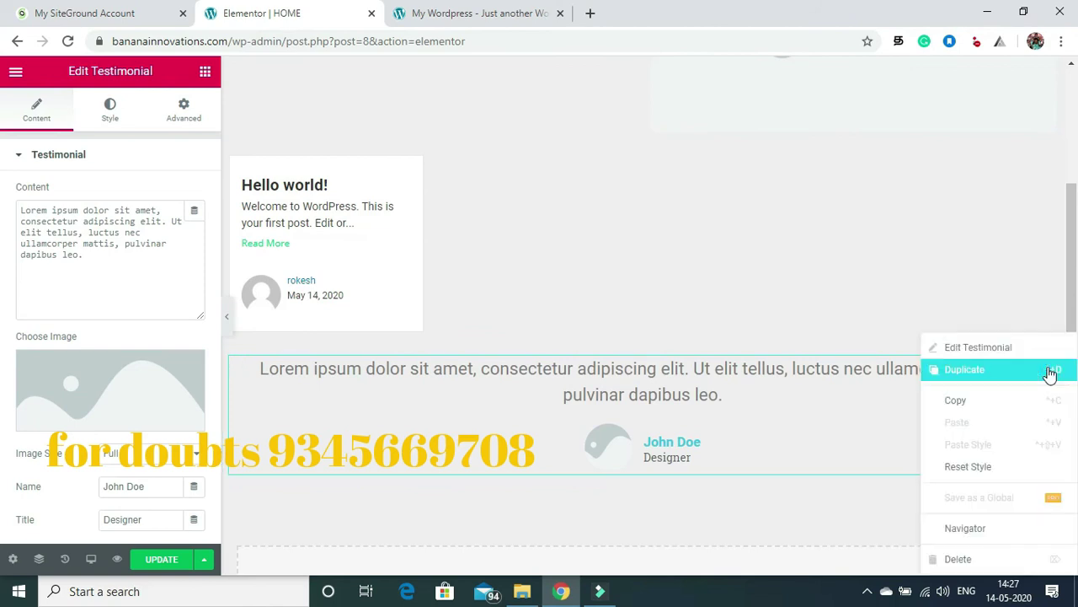
{"action": "left_click", "coordinate": [962, 560]}
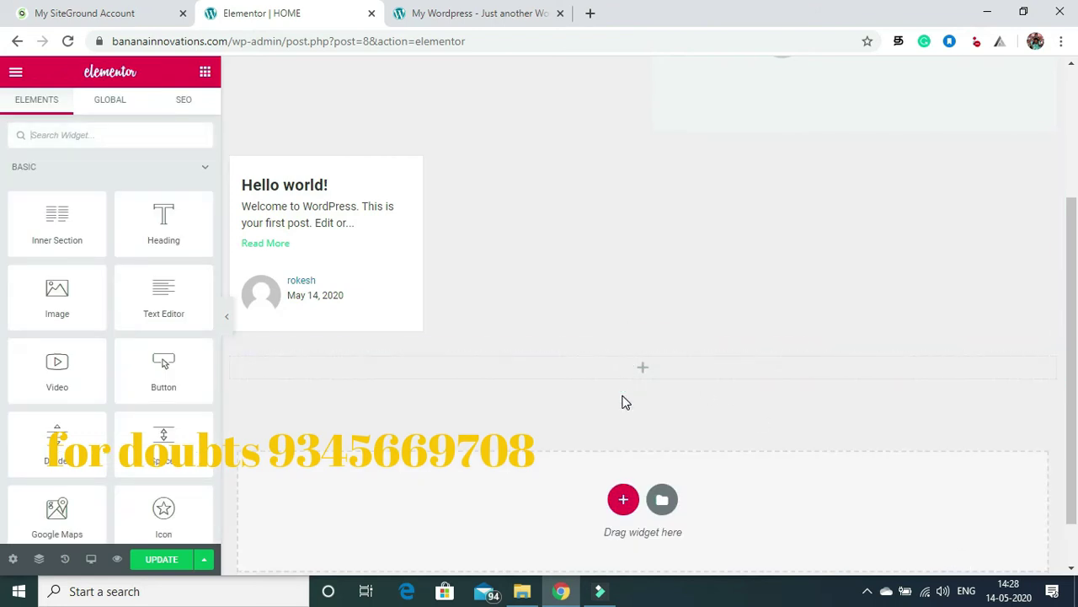
Step: Place a Testimonial widget in the empty section below the post grid
{"action": "left_click", "coordinate": [115, 140]}
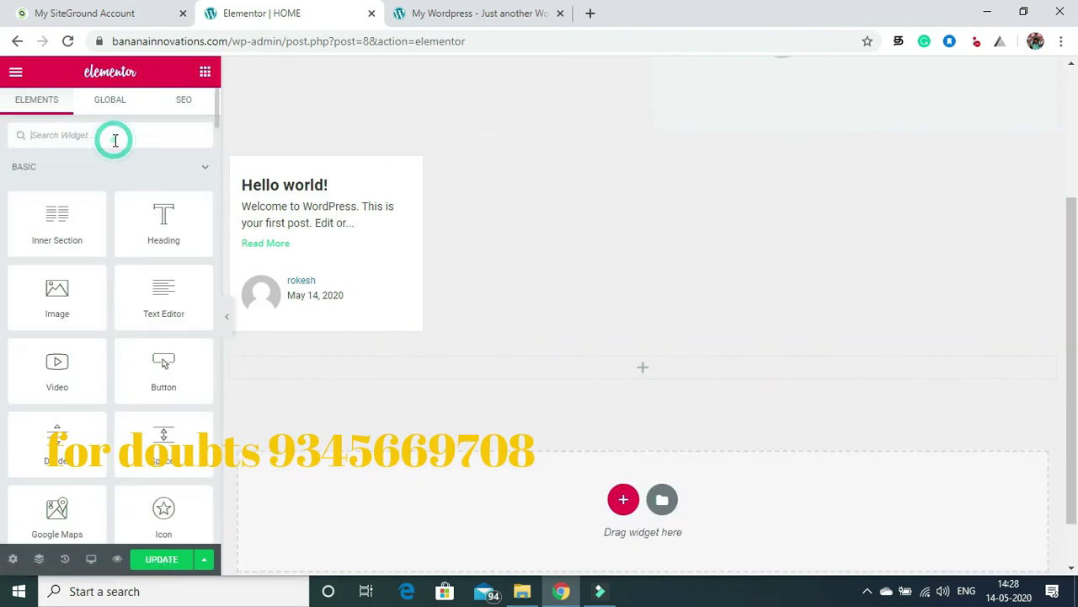
{"action": "type", "text": "test"}
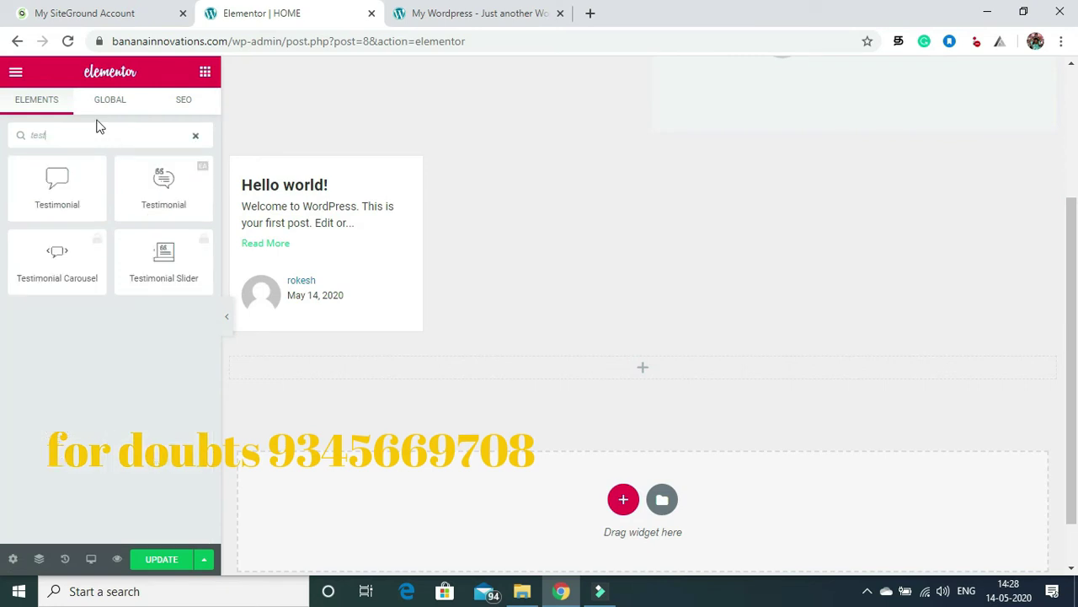
{"action": "left_click_drag", "start_coordinate": [166, 187], "coordinate": [448, 370]}
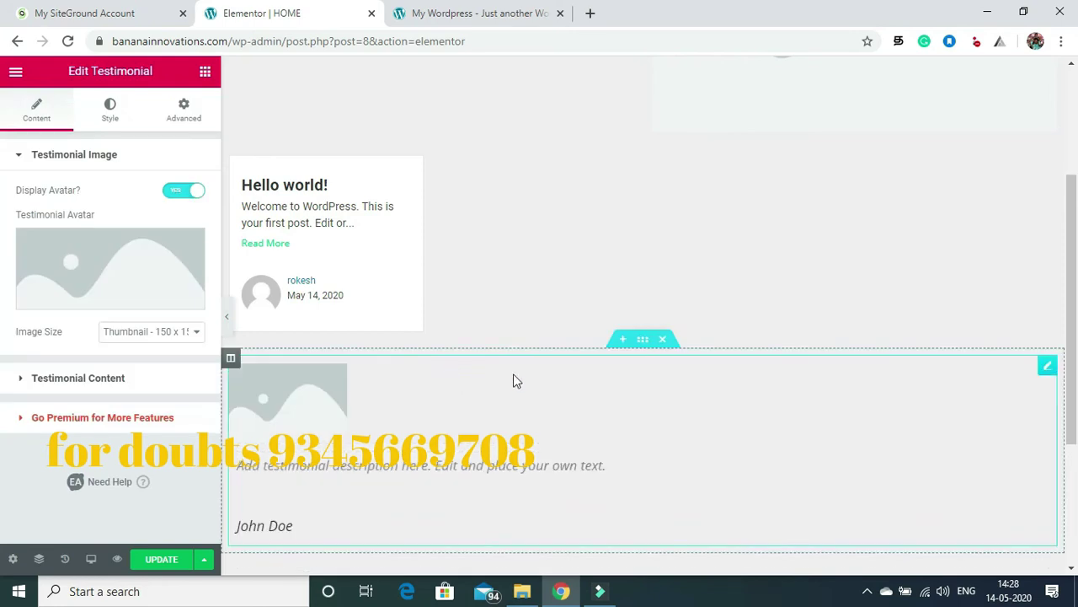
{"action": "scroll", "coordinate": [1077, 239], "scroll_direction": "down", "scroll_amount": 5}
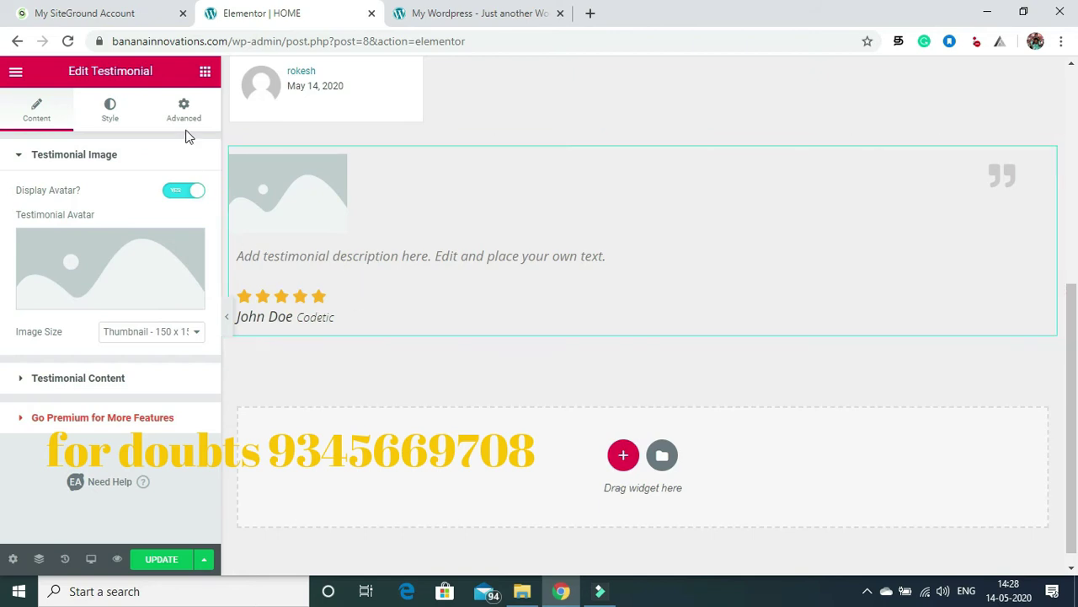
Step: Stack a second Testimonial widget directly below the first
{"action": "left_click", "coordinate": [205, 71]}
{"action": "left_click", "coordinate": [76, 135]}
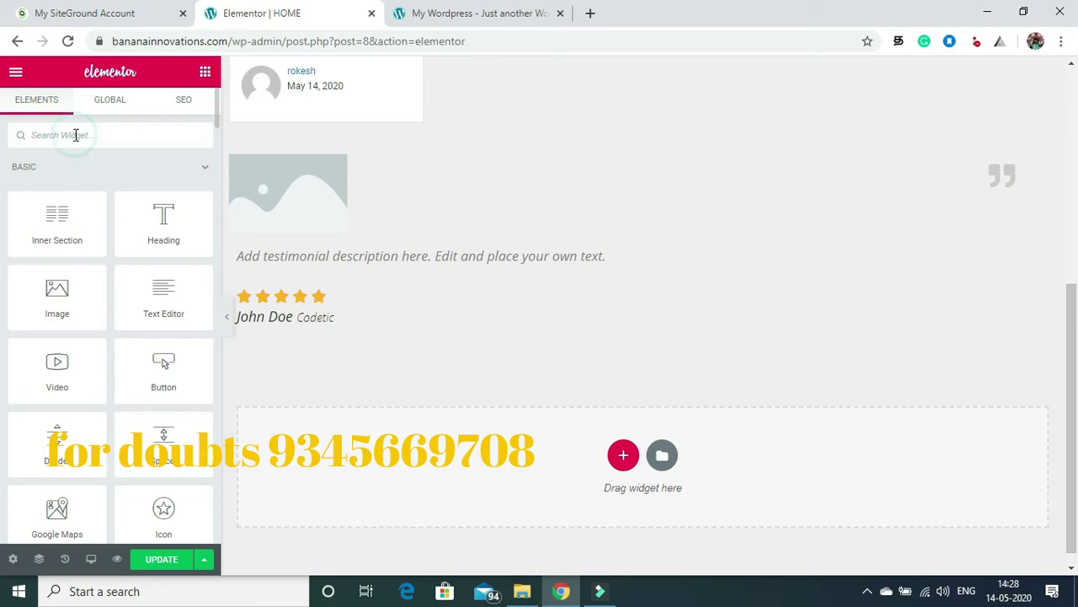
{"action": "type", "text": "test"}
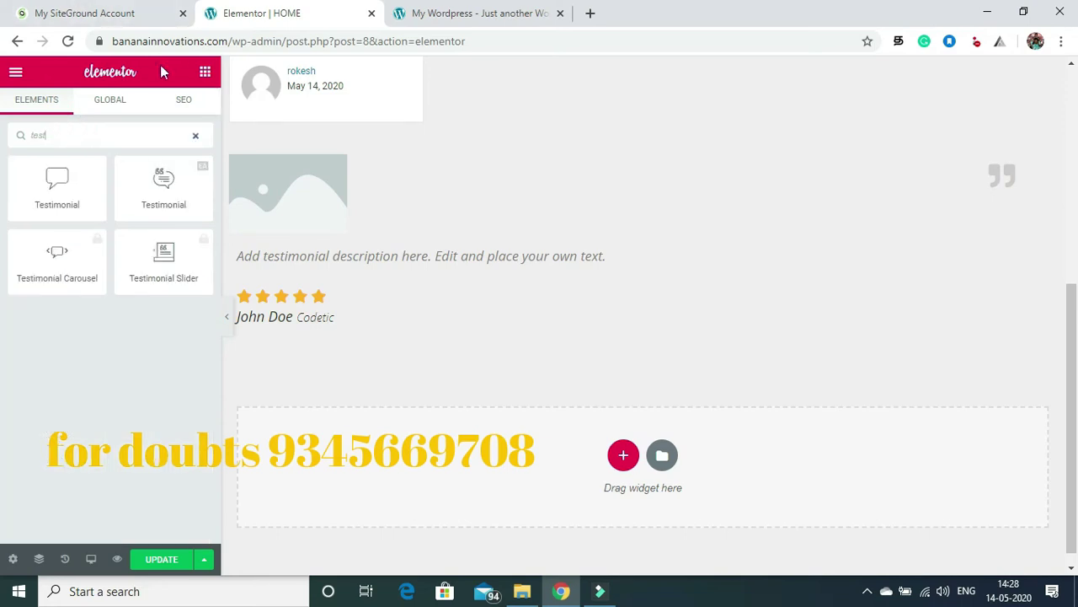
{"action": "left_click_drag", "start_coordinate": [161, 165], "coordinate": [380, 333]}
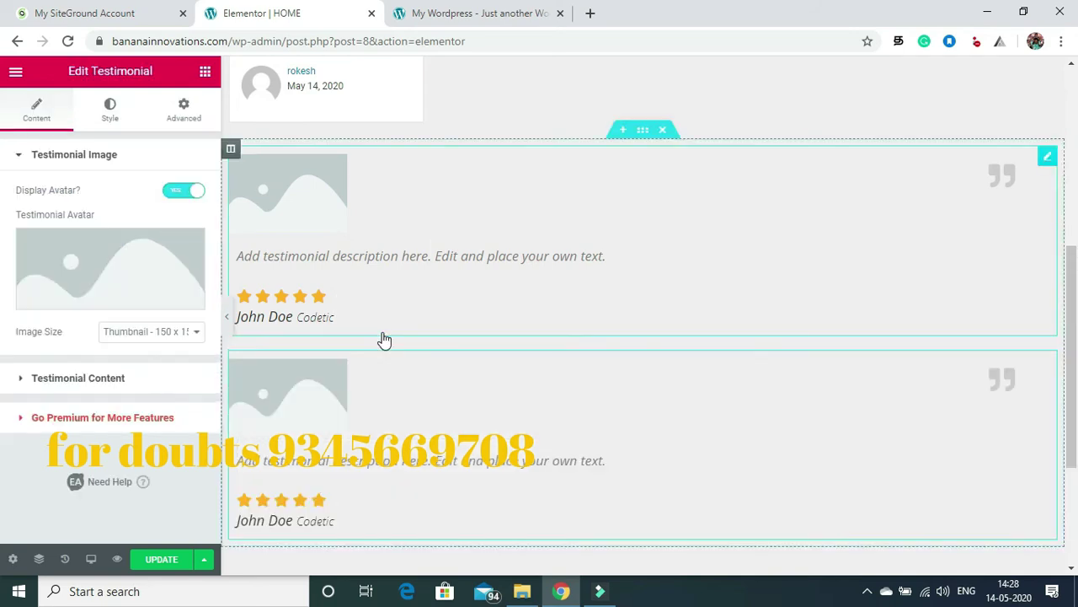
{"action": "left_click_drag", "start_coordinate": [1075, 330], "coordinate": [1075, 427]}
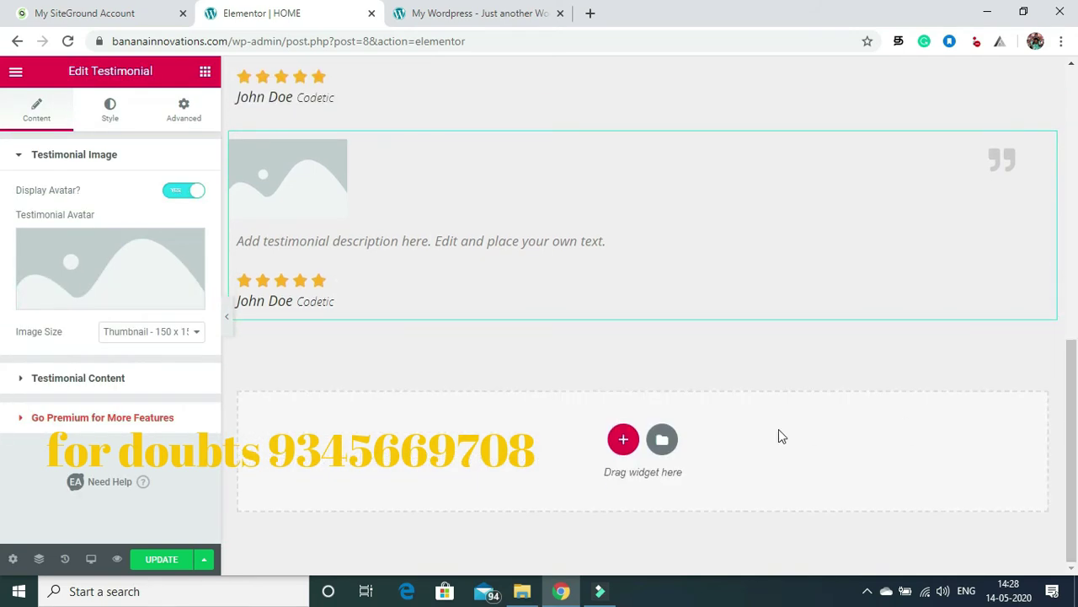
Step: Add another Testimonial in a new section beneath them and update the page
{"action": "left_click", "coordinate": [622, 437]}
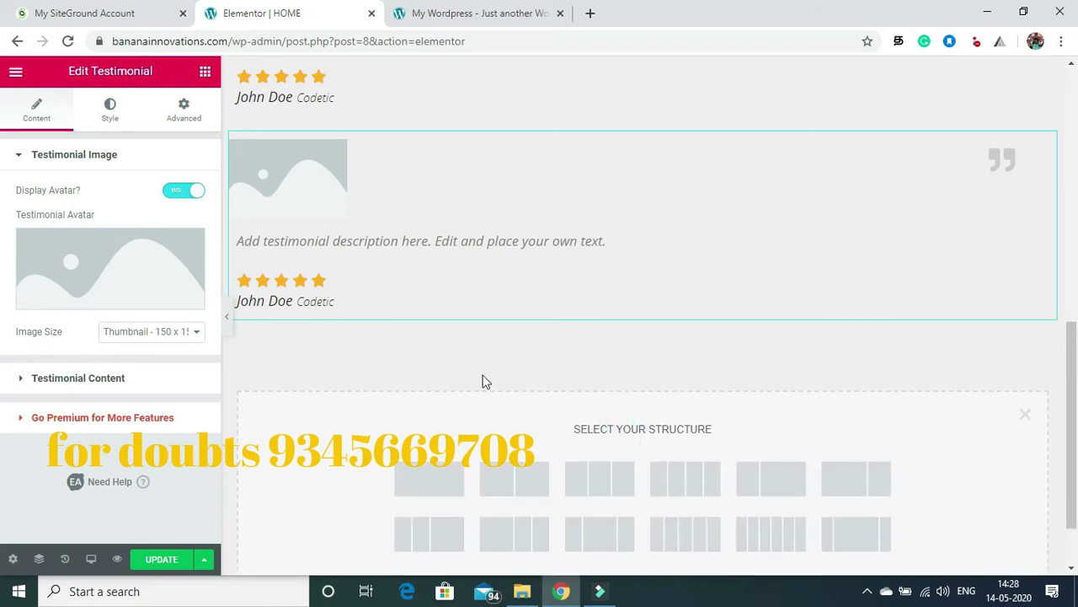
{"action": "left_click", "coordinate": [203, 74]}
{"action": "left_click", "coordinate": [58, 141]}
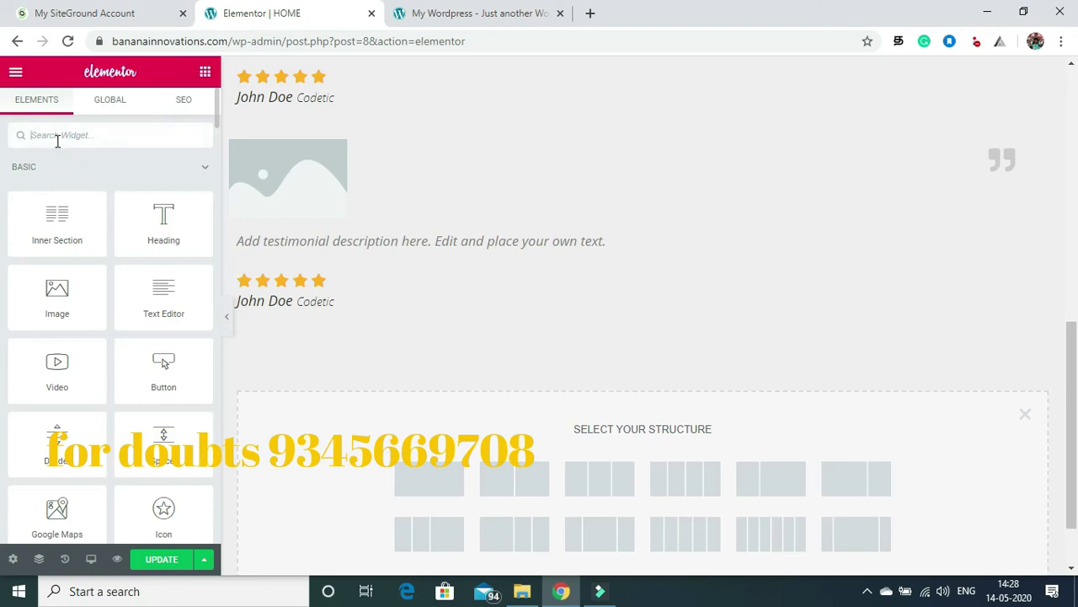
{"action": "type", "text": "tes"}
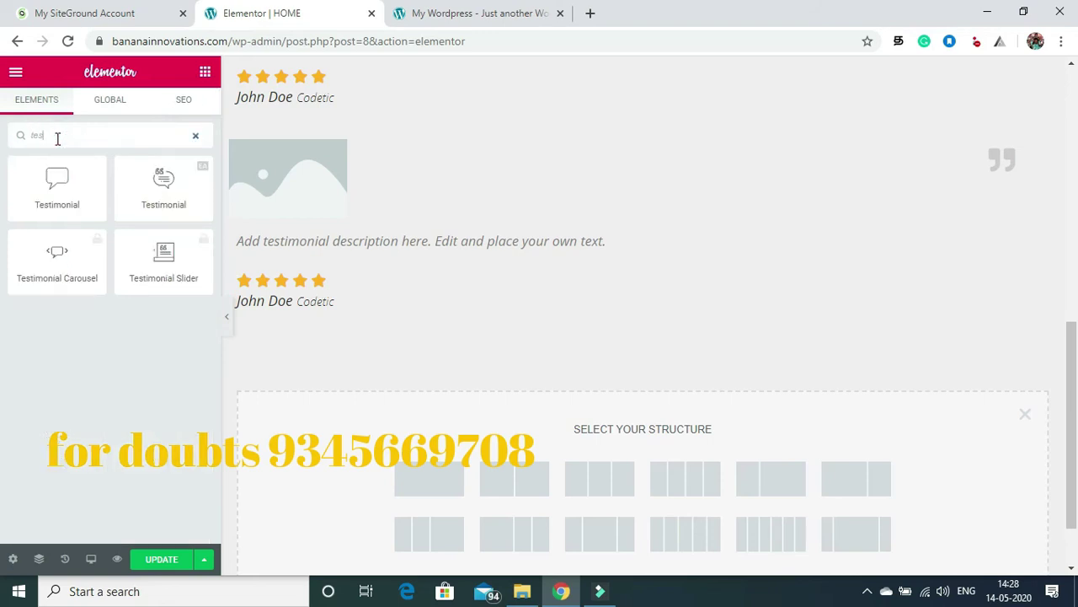
{"action": "left_click_drag", "start_coordinate": [161, 183], "coordinate": [418, 314]}
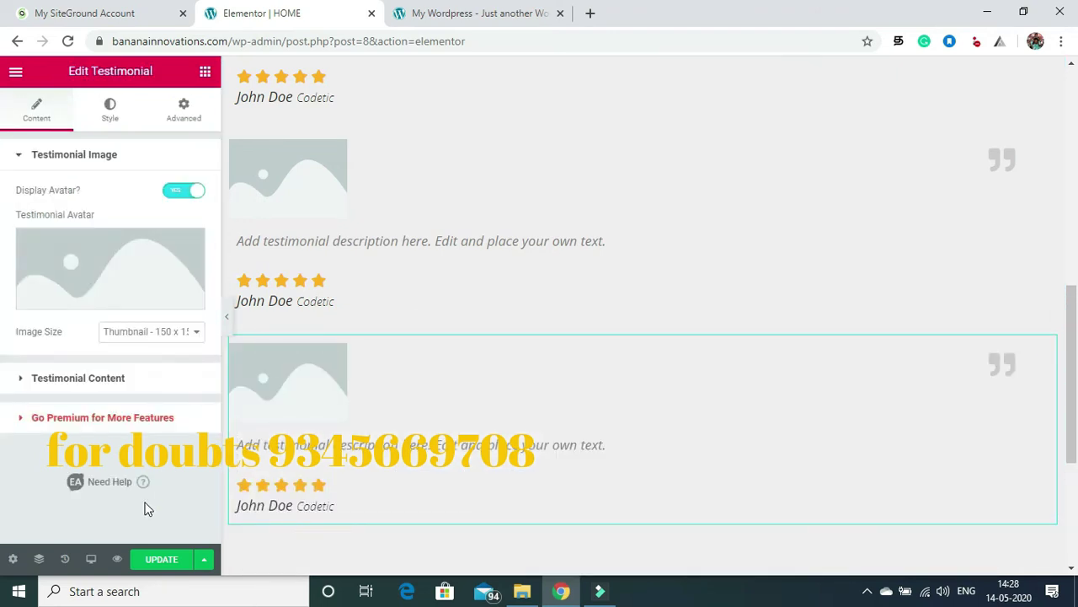
{"action": "left_click", "coordinate": [163, 568]}
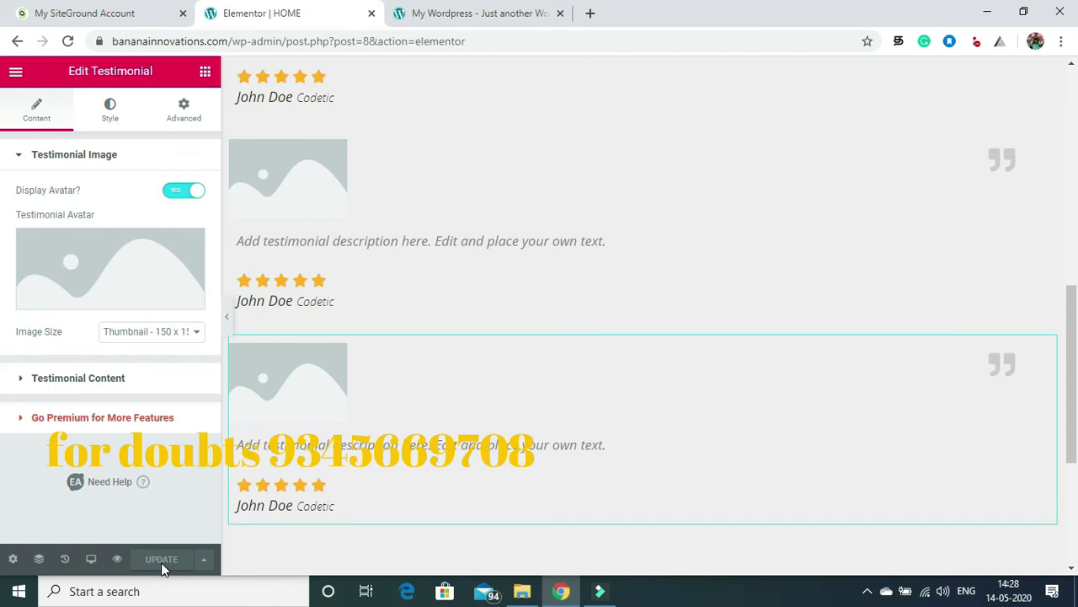
Step: Open Exit to Dashboard in a new tab and go to the admin Pages list
{"action": "left_click", "coordinate": [16, 72]}
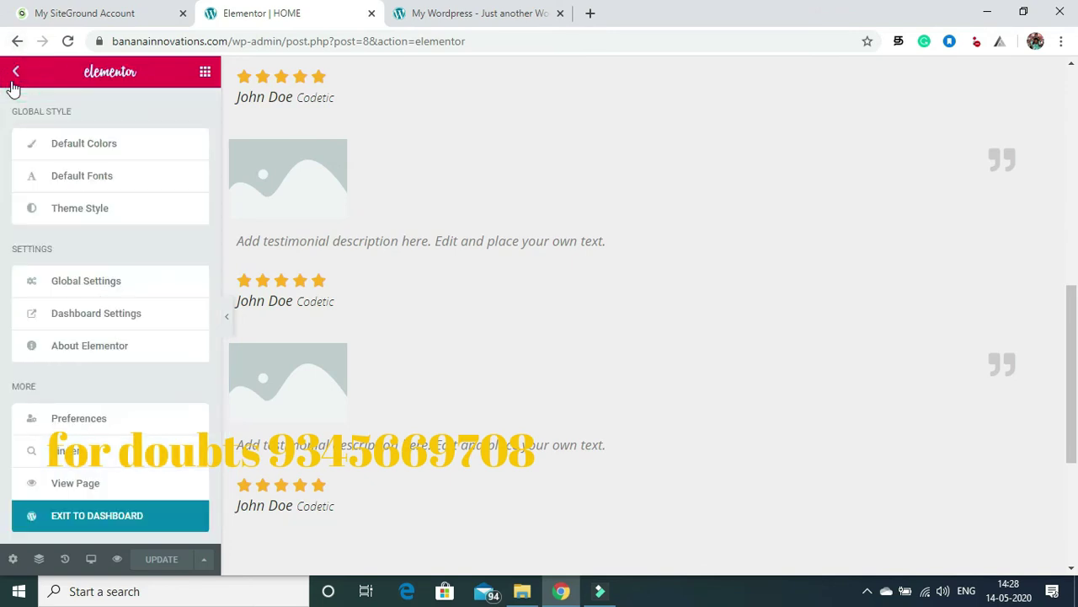
{"action": "right_click", "coordinate": [63, 518]}
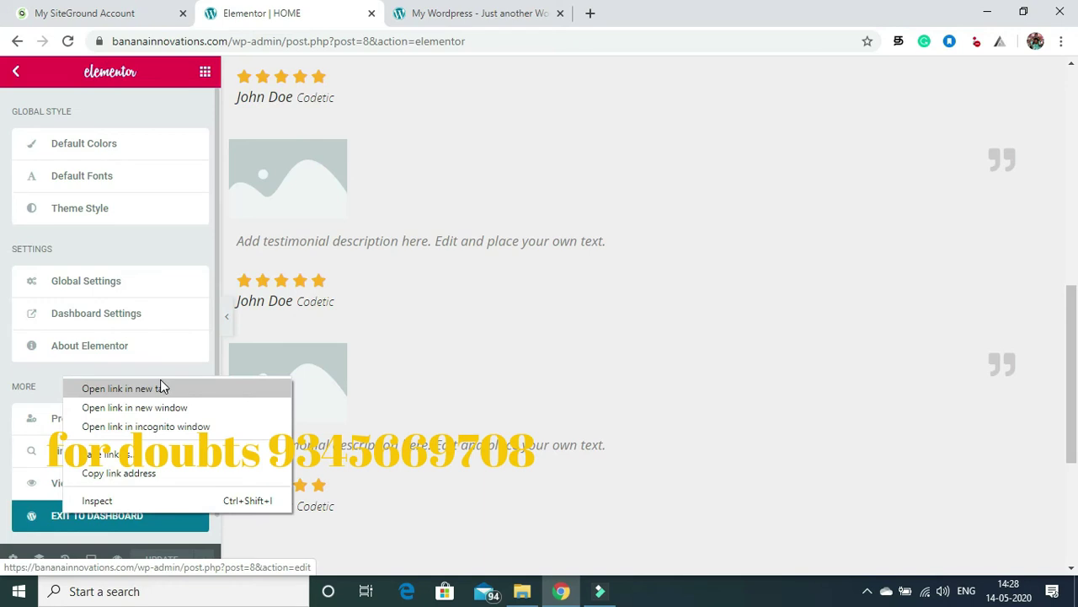
{"action": "left_click", "coordinate": [158, 390]}
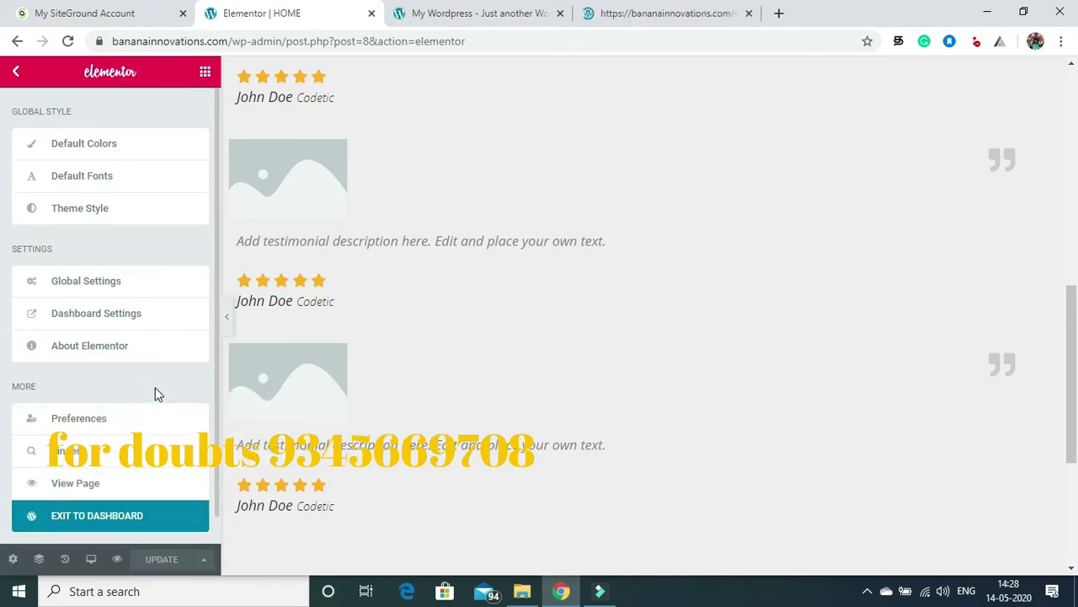
{"action": "left_click", "coordinate": [655, 9]}
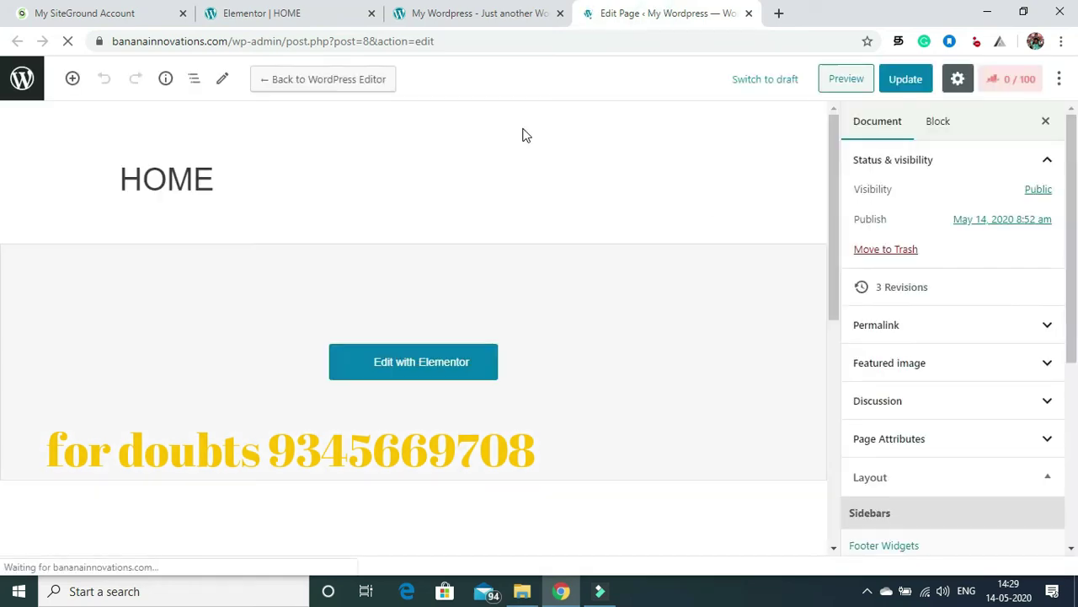
{"action": "left_click", "coordinate": [21, 83]}
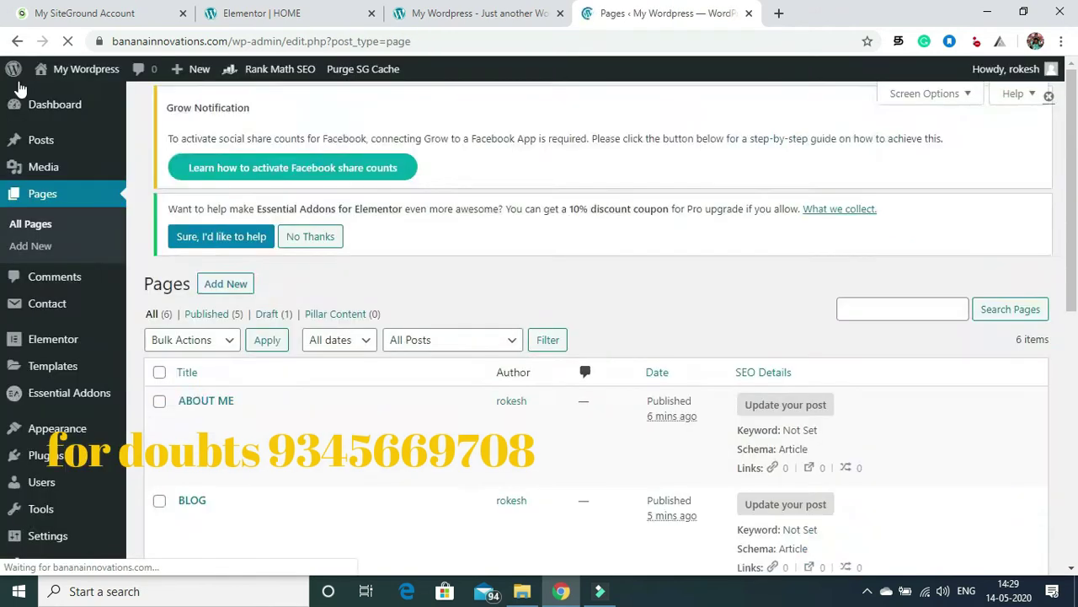
Step: In Contact > Contact Forms, remove Subject and Message from Contact form 1 and save
{"action": "mouse_move", "coordinate": [115, 374]}
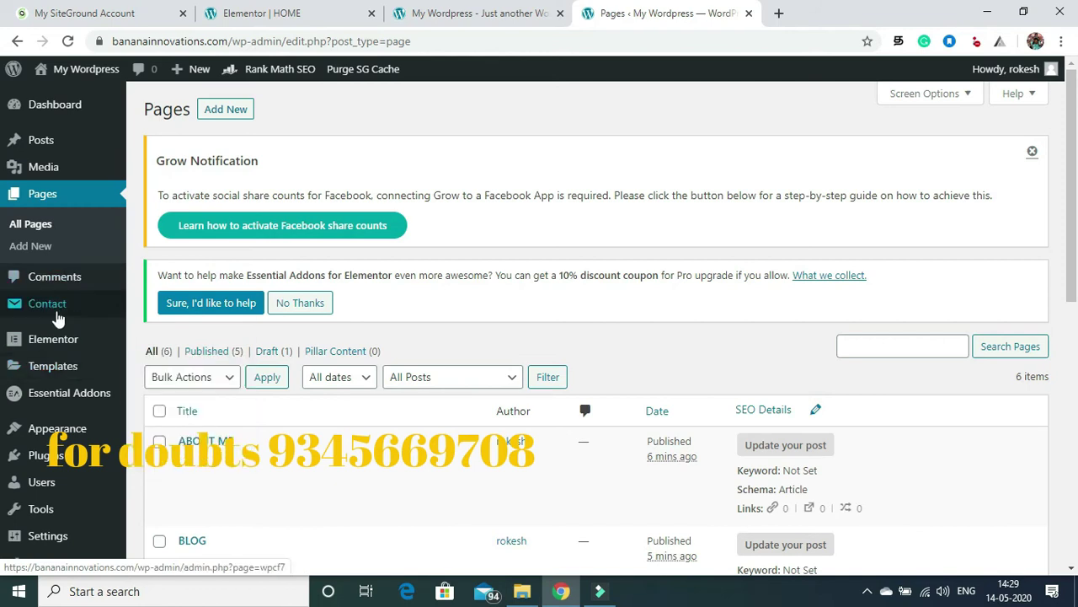
{"action": "mouse_move", "coordinate": [77, 305]}
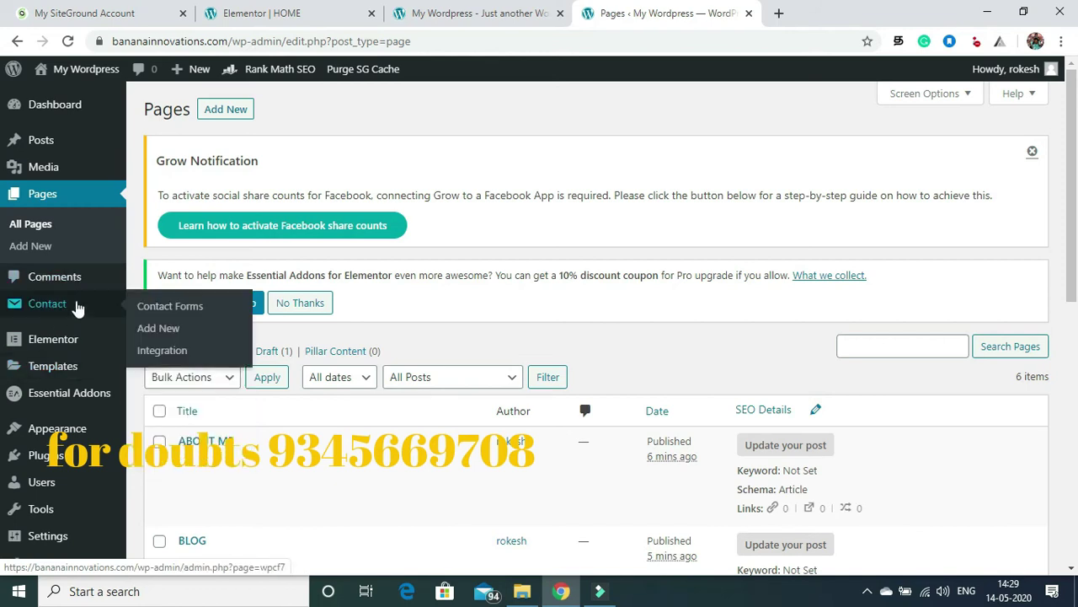
{"action": "left_click", "coordinate": [157, 309]}
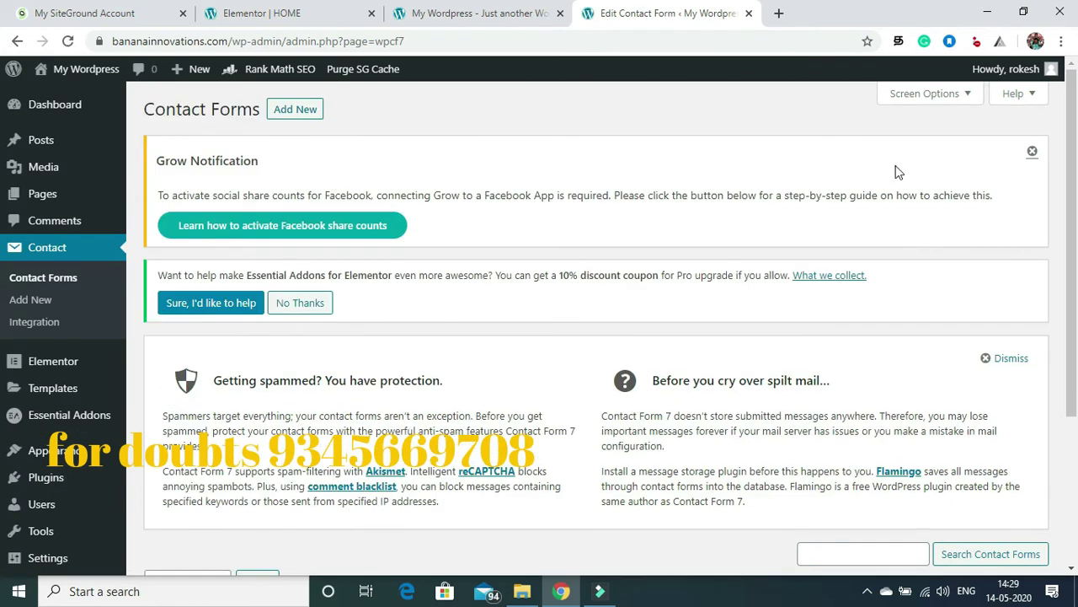
{"action": "scroll", "coordinate": [1067, 135], "scroll_direction": "down", "scroll_amount": 3}
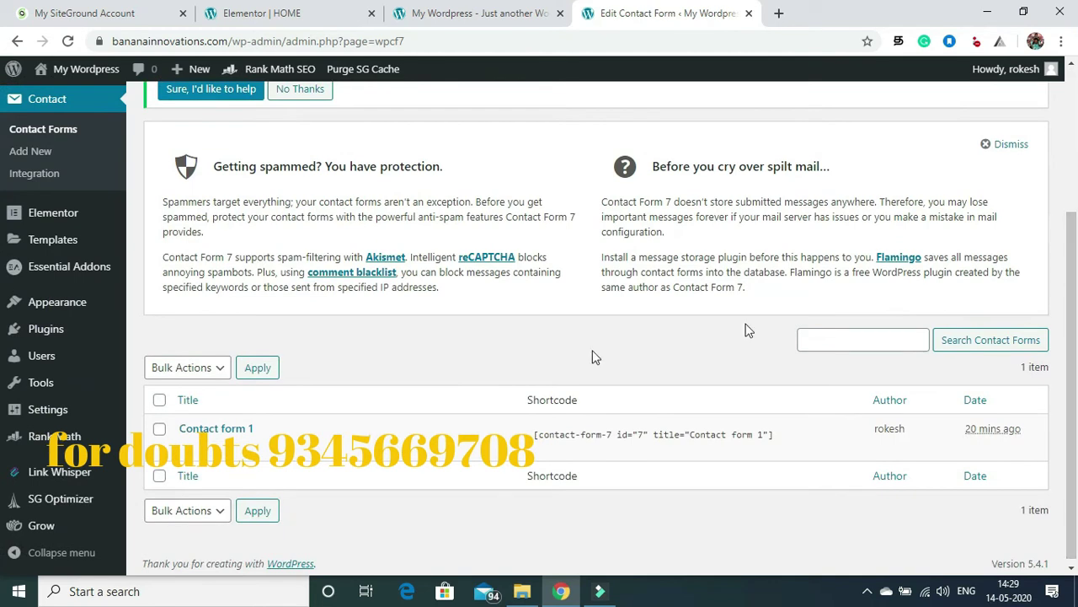
{"action": "left_click", "coordinate": [191, 429]}
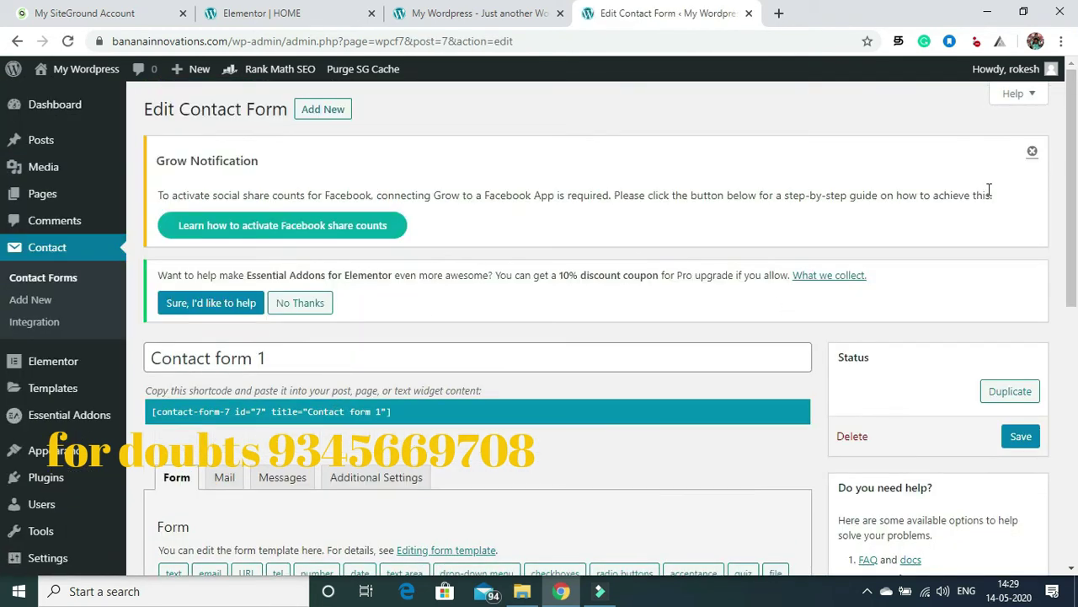
{"action": "left_click_drag", "start_coordinate": [1072, 189], "coordinate": [1072, 347]}
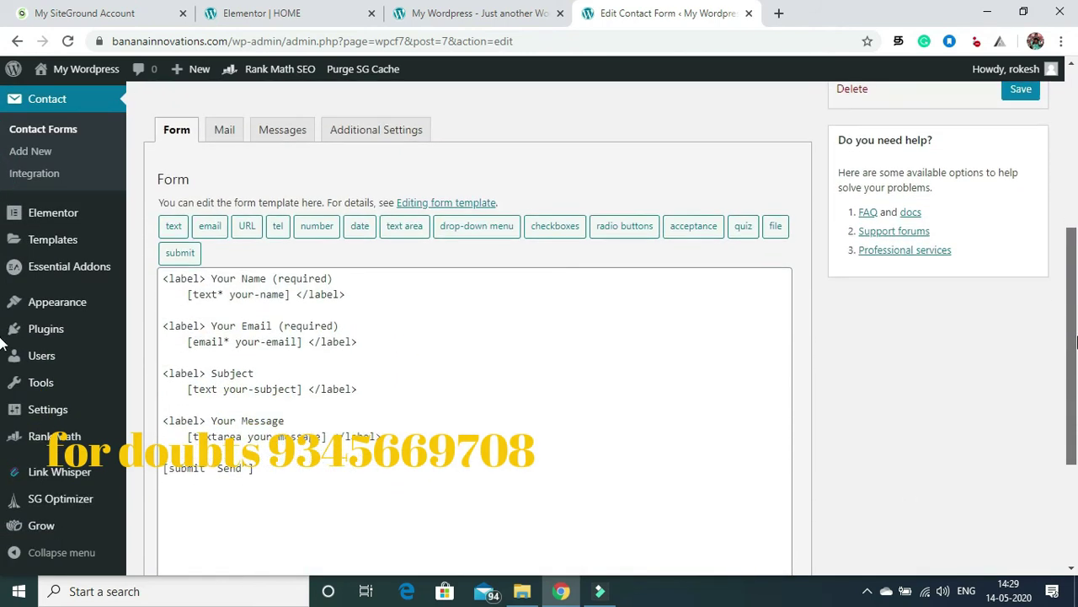
{"action": "left_click", "coordinate": [393, 438]}
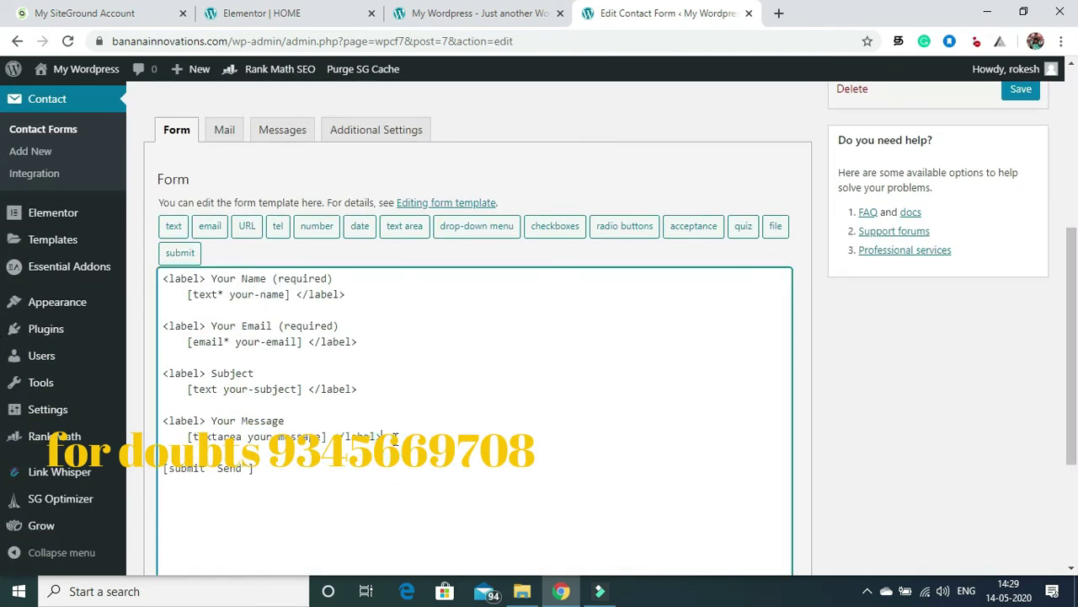
{"action": "key", "text": "BackSpace"}
{"action": "key", "text": "BackSpace"}
{"action": "key", "text": "BackSpace"}
{"action": "key", "text": "BackSpace"}
{"action": "key", "text": "BackSpace"}
{"action": "key", "text": "BackSpace"}
{"action": "key", "text": "BackSpace"}
{"action": "key", "text": "BackSpace"}
{"action": "key", "text": "BackSpace"}
{"action": "key", "text": "BackSpace"}
{"action": "key", "text": "BackSpace"}
{"action": "key", "text": "BackSpace"}
{"action": "key", "text": "BackSpace"}
{"action": "key", "text": "BackSpace"}
{"action": "key", "text": "BackSpace"}
{"action": "key", "text": "BackSpace"}
{"action": "key", "text": "BackSpace"}
{"action": "key", "text": "BackSpace"}
{"action": "key", "text": "BackSpace"}
{"action": "key", "text": "BackSpace"}
{"action": "key", "text": "BackSpace"}
{"action": "key", "text": "BackSpace"}
{"action": "key", "text": "BackSpace"}
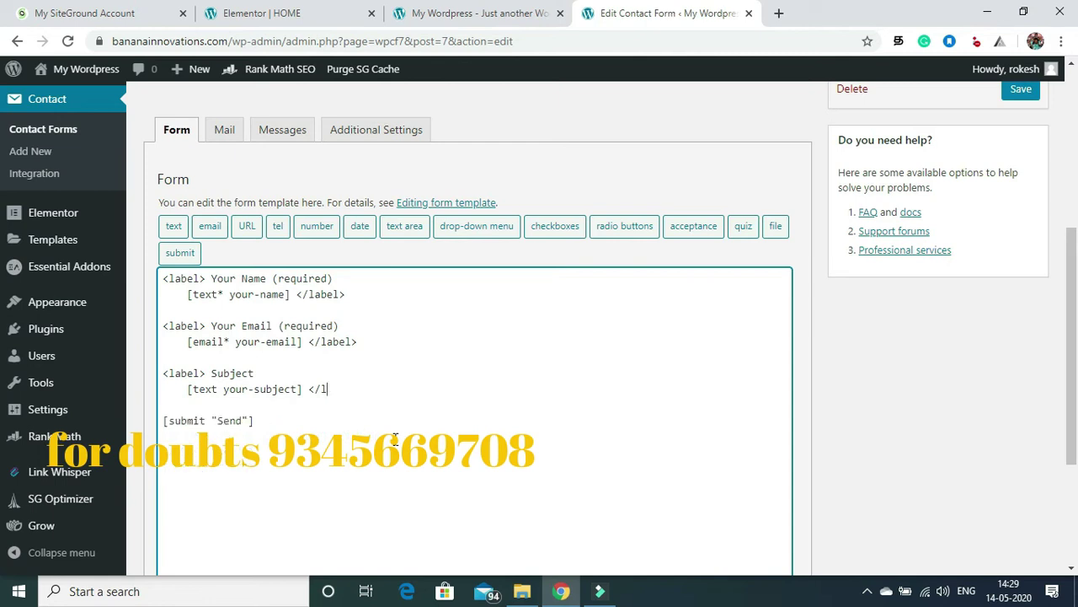
{"action": "key", "text": "BackSpace"}
{"action": "key", "text": "BackSpace"}
{"action": "key", "text": "BackSpace"}
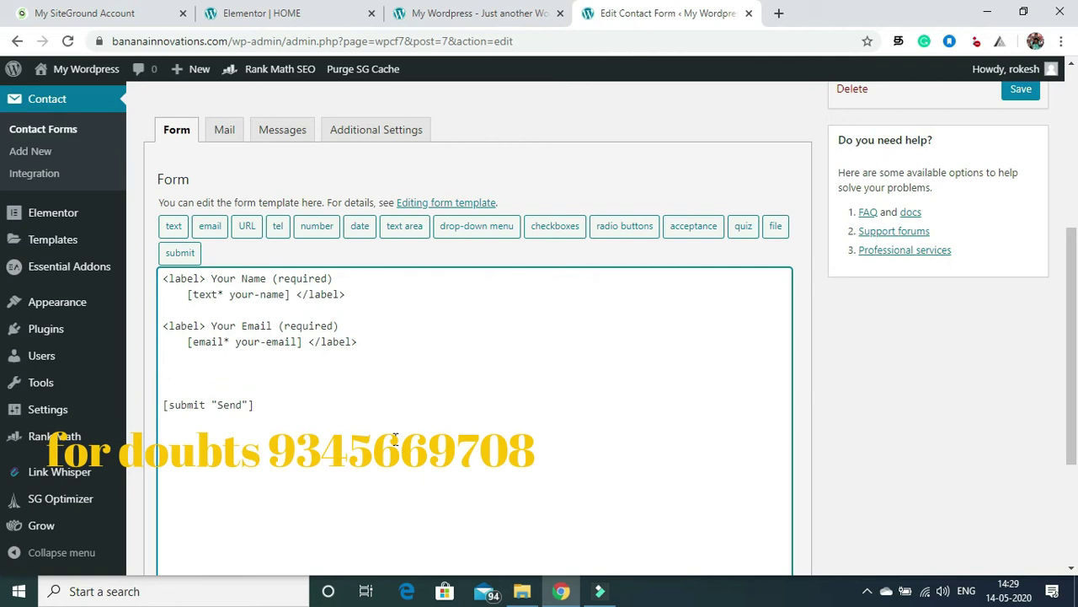
{"action": "left_click", "coordinate": [1020, 89]}
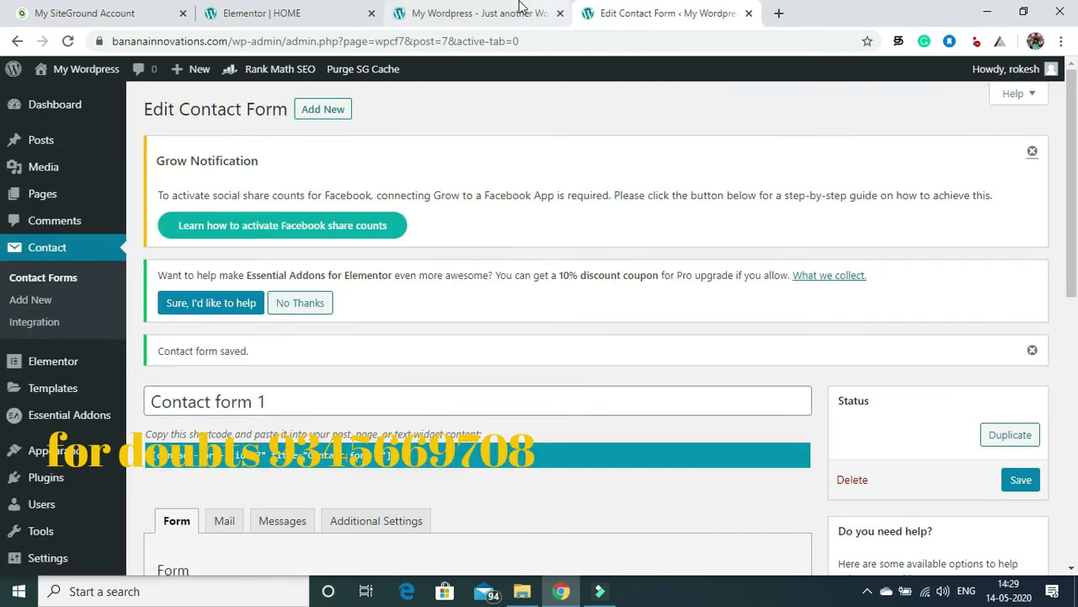
Step: Back in the Elementor tab, set the Contact Form 7 widget to Contact form 1 and view its Style options
{"action": "left_click", "coordinate": [459, 14]}
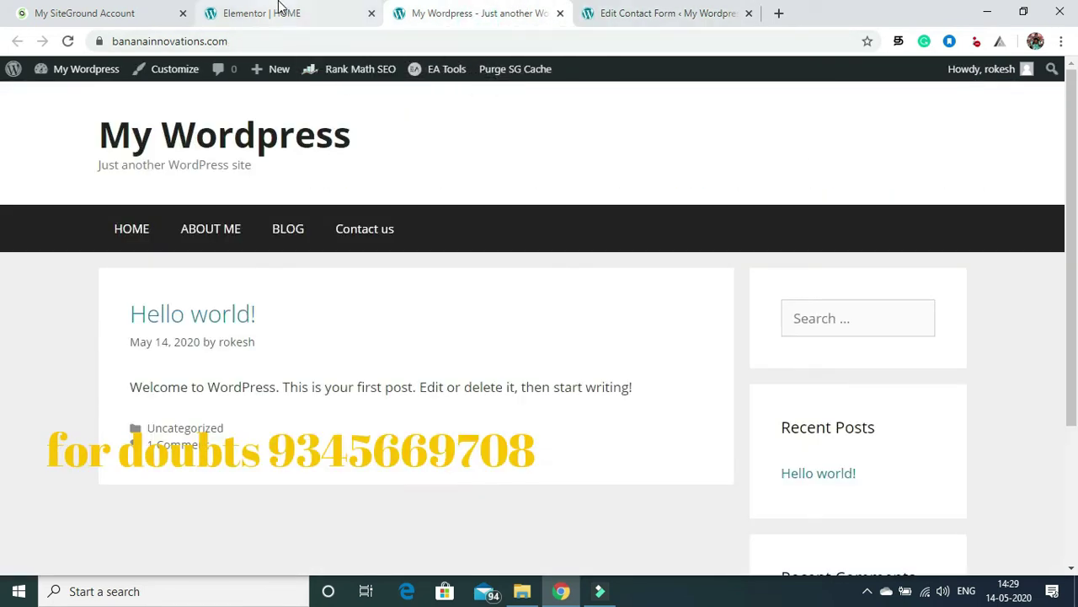
{"action": "left_click", "coordinate": [279, 12]}
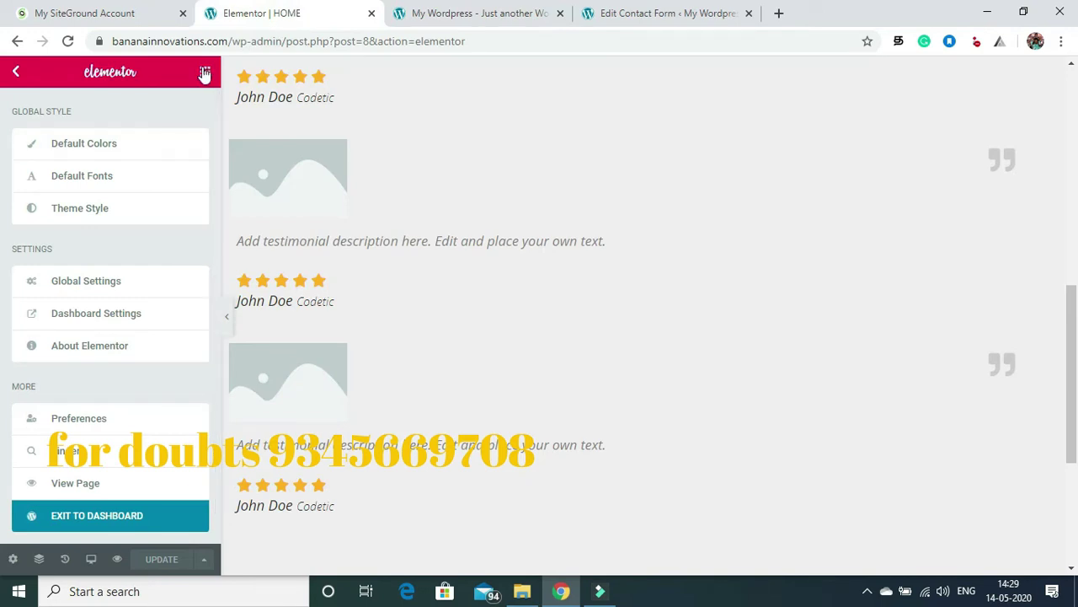
{"action": "left_click_drag", "start_coordinate": [1070, 345], "coordinate": [1073, 125]}
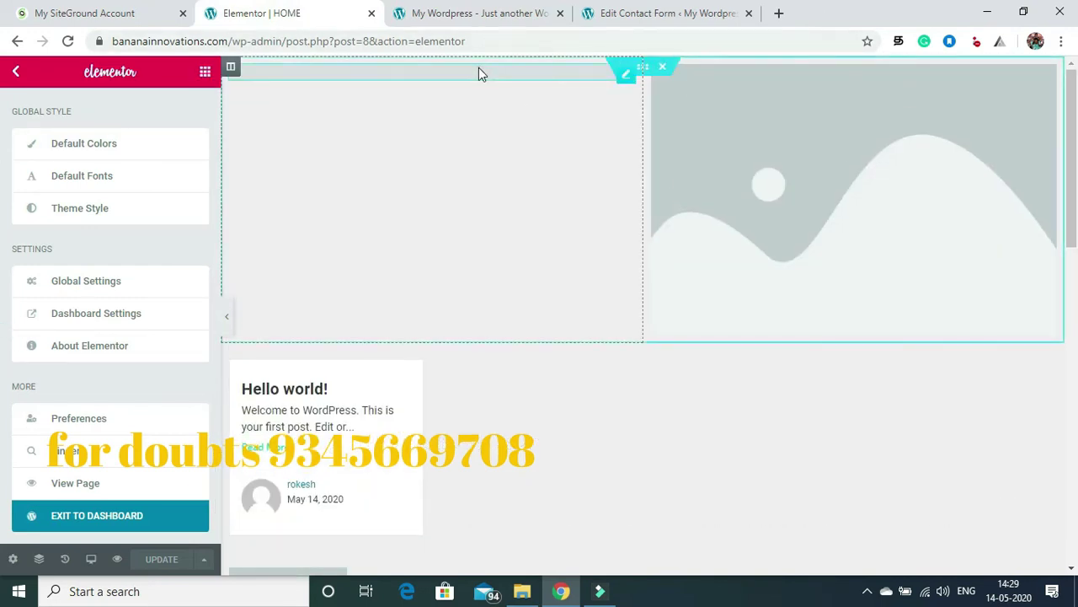
{"action": "left_click", "coordinate": [582, 70]}
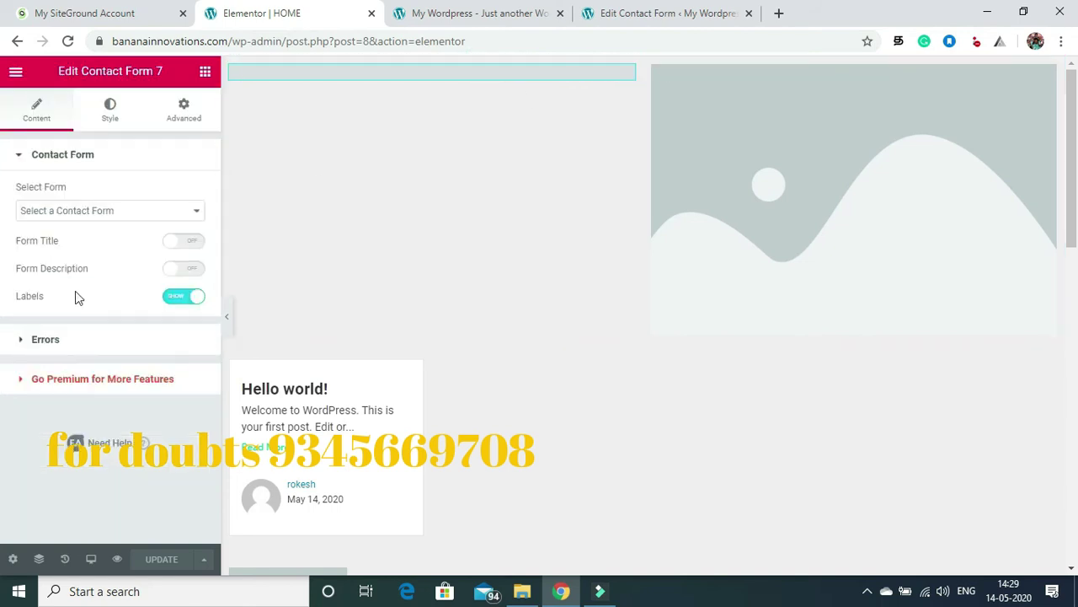
{"action": "left_click", "coordinate": [135, 215]}
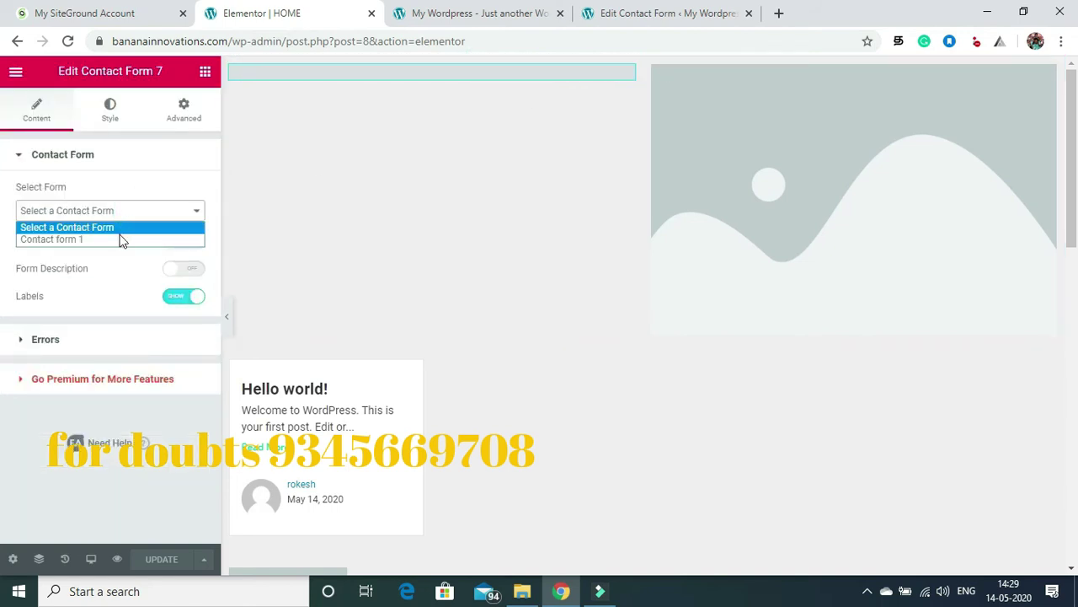
{"action": "left_click", "coordinate": [120, 239]}
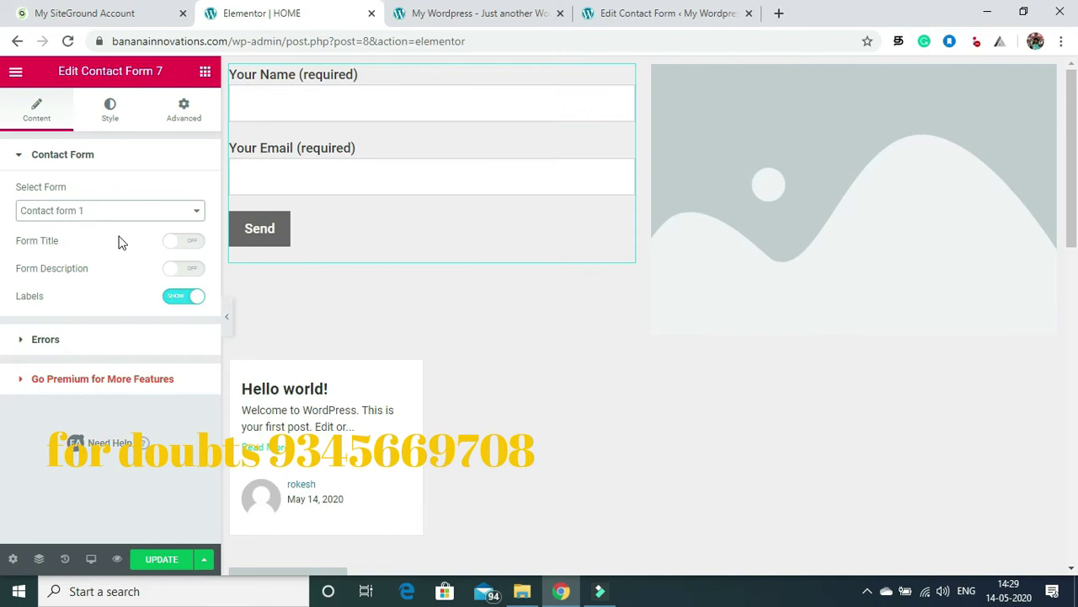
{"action": "left_click", "coordinate": [112, 117]}
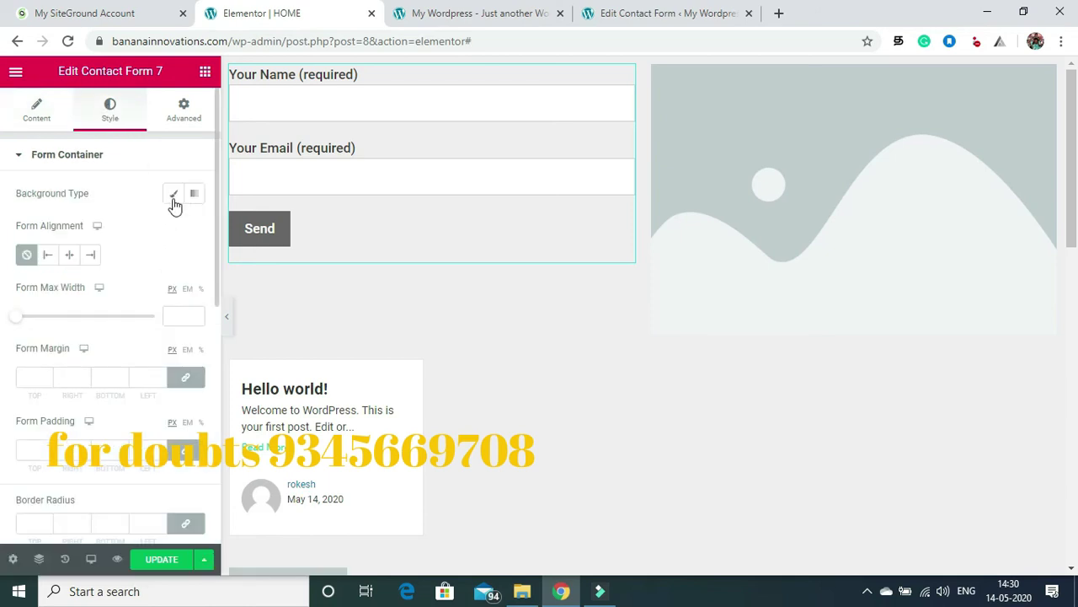
Step: Give the form container a classic green #61CE70 background
{"action": "left_click", "coordinate": [167, 199]}
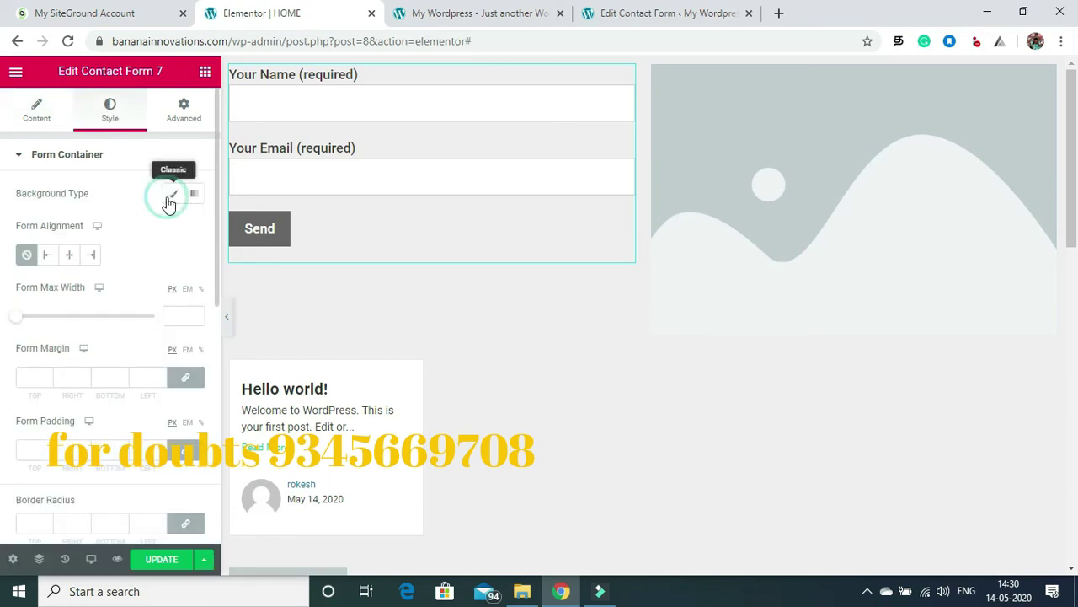
{"action": "left_click", "coordinate": [171, 228]}
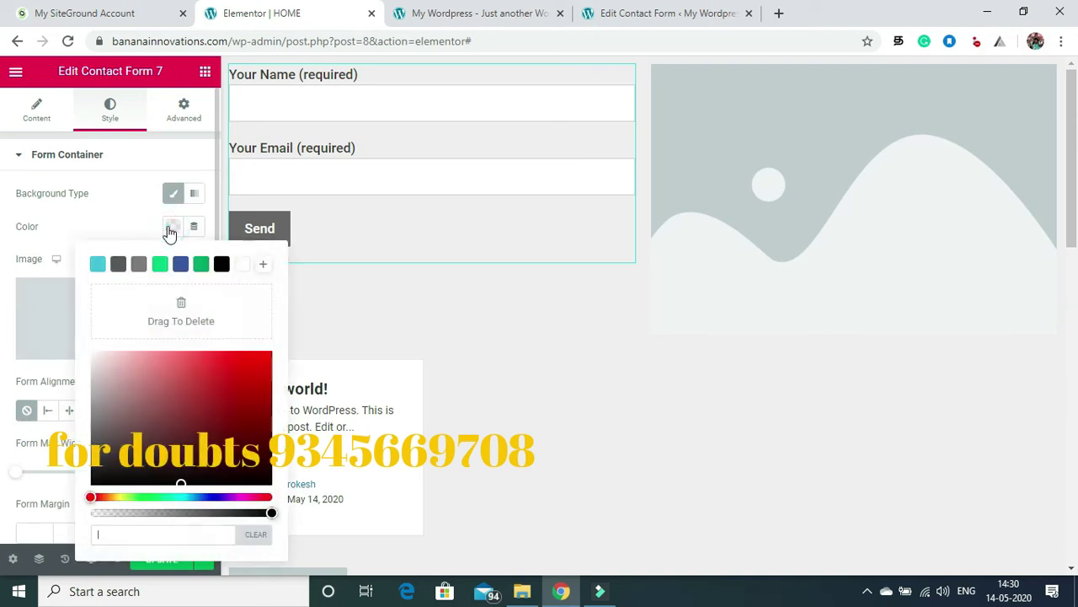
{"action": "left_click", "coordinate": [159, 265]}
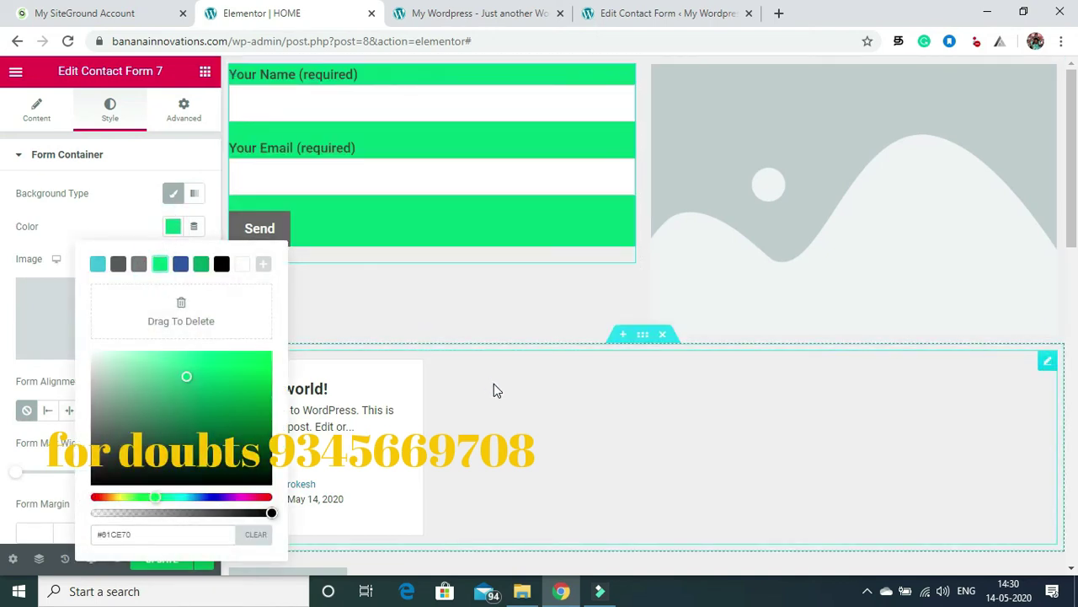
{"action": "left_click", "coordinate": [508, 427]}
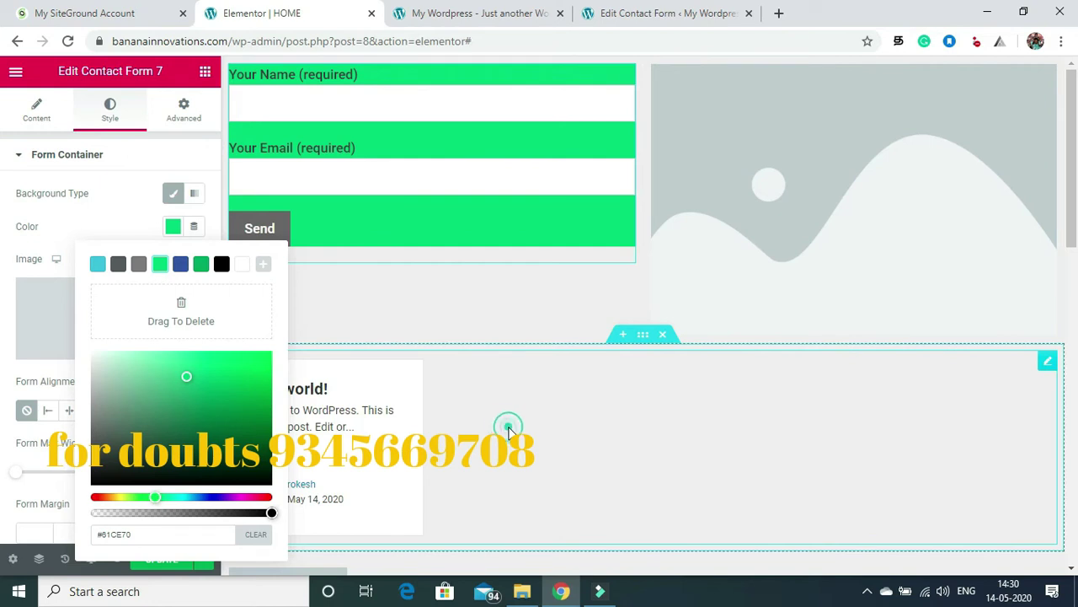
{"action": "left_click", "coordinate": [350, 297]}
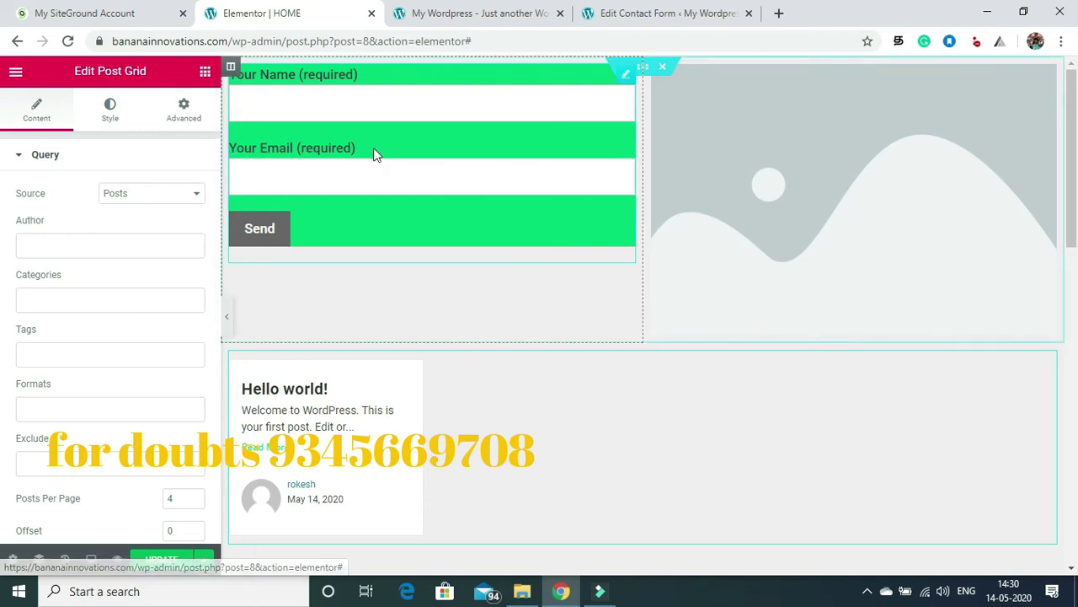
Step: Reselect the Contact Form 7 widget and return to its Style settings
{"action": "left_click", "coordinate": [629, 79]}
{"action": "left_click", "coordinate": [104, 118]}
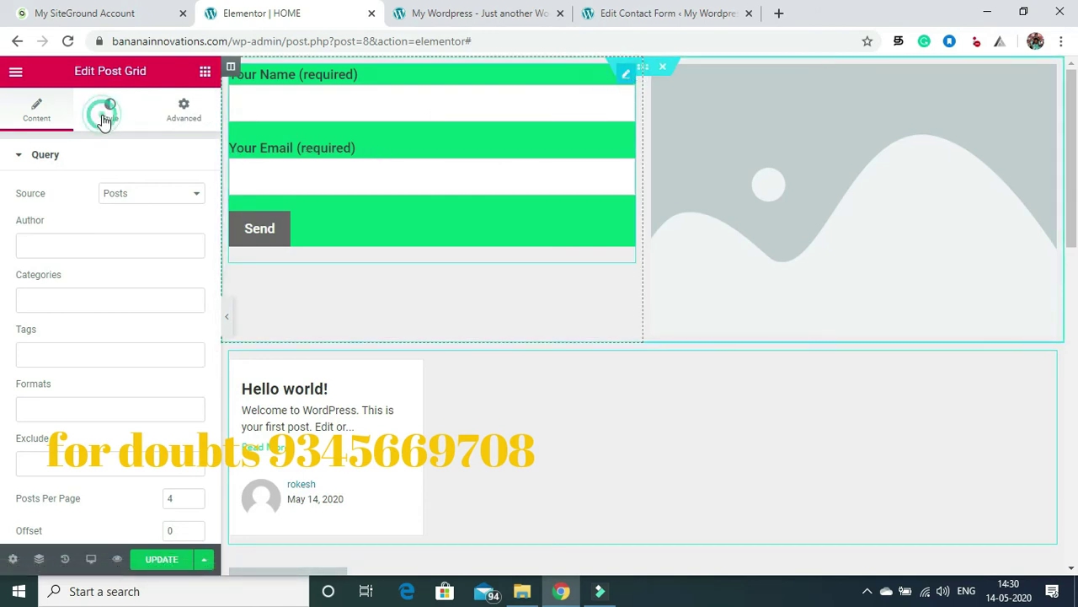
{"action": "left_click", "coordinate": [625, 75]}
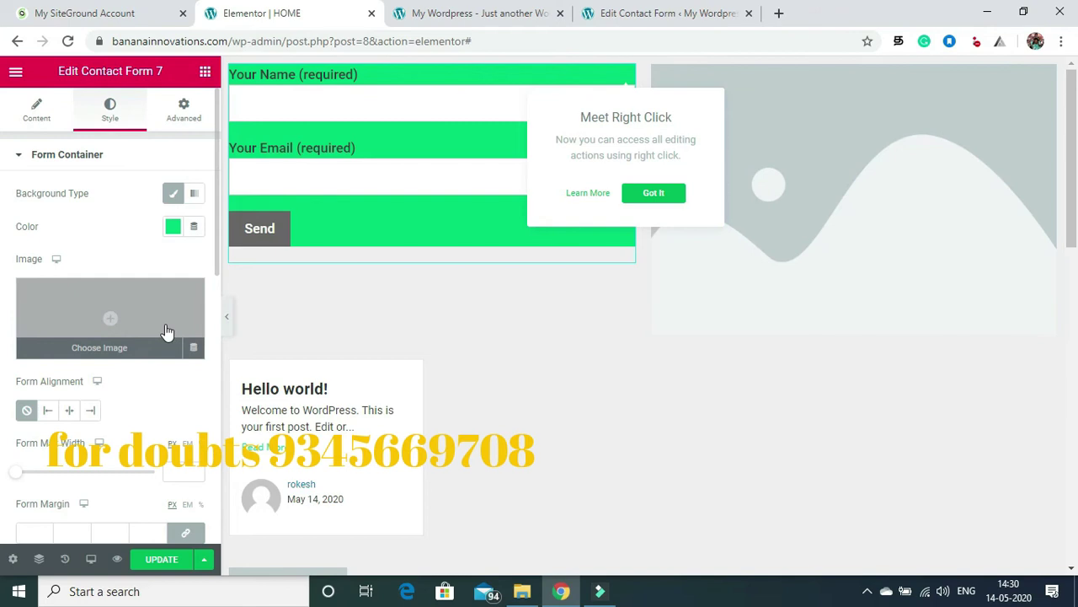
Step: In the Advanced tab, spin the padding to -4 and the linked margin to -9 px
{"action": "left_click", "coordinate": [181, 123]}
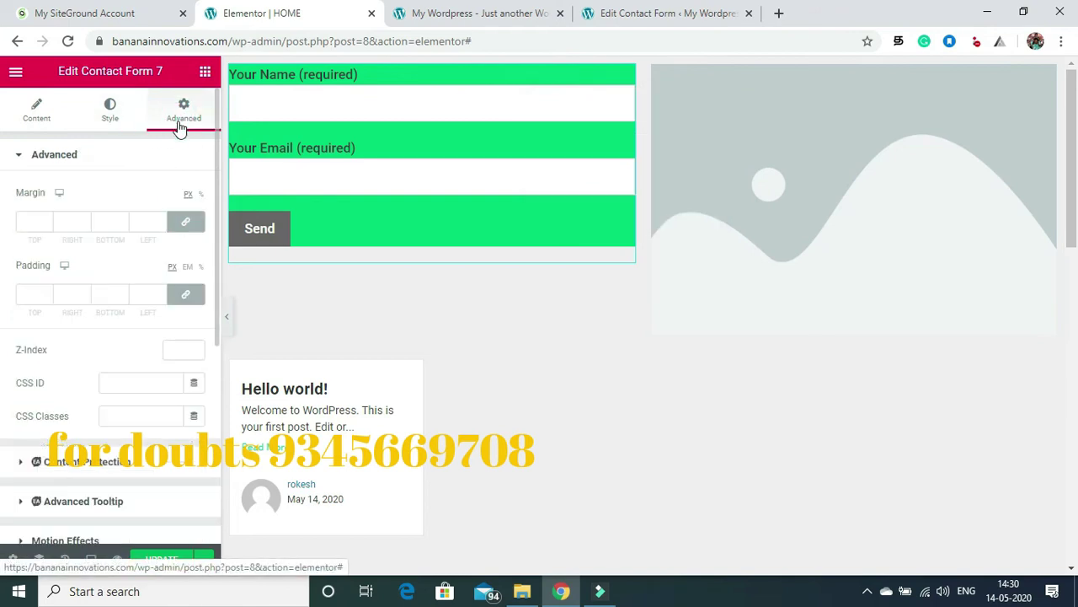
{"action": "left_click", "coordinate": [47, 292]}
{"action": "left_click", "coordinate": [46, 293]}
{"action": "left_click", "coordinate": [46, 299]}
{"action": "left_click", "coordinate": [47, 299]}
{"action": "left_click", "coordinate": [47, 298]}
{"action": "left_click", "coordinate": [47, 298]}
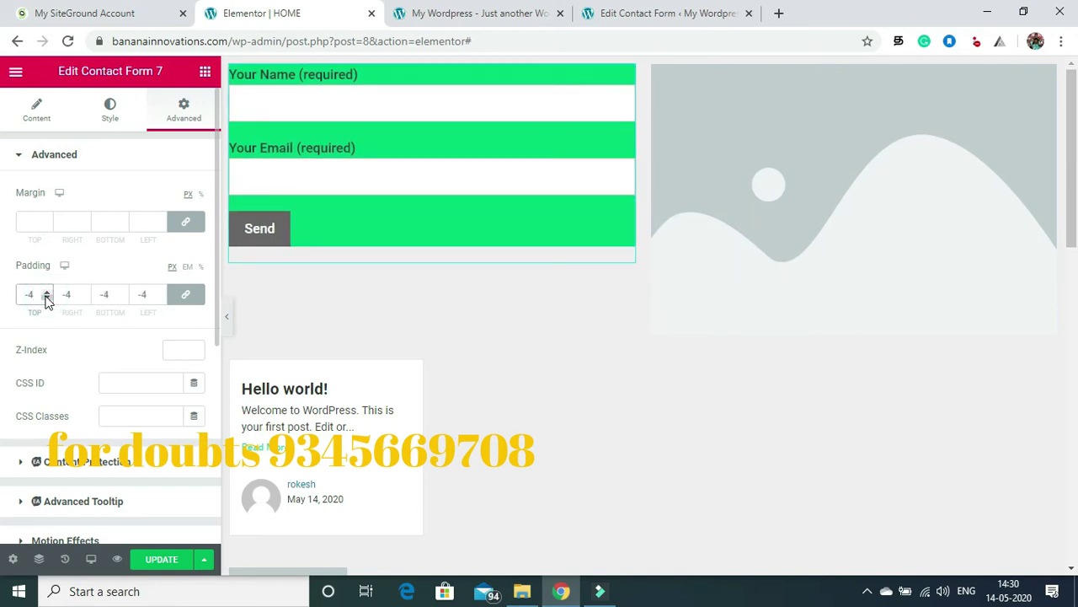
{"action": "left_click", "coordinate": [46, 226]}
{"action": "left_click", "coordinate": [46, 225]}
{"action": "left_click", "coordinate": [46, 226]}
{"action": "left_click", "coordinate": [47, 226]}
{"action": "left_click", "coordinate": [47, 226]}
{"action": "left_click", "coordinate": [46, 226]}
{"action": "left_click", "coordinate": [47, 225]}
{"action": "left_click", "coordinate": [46, 226]}
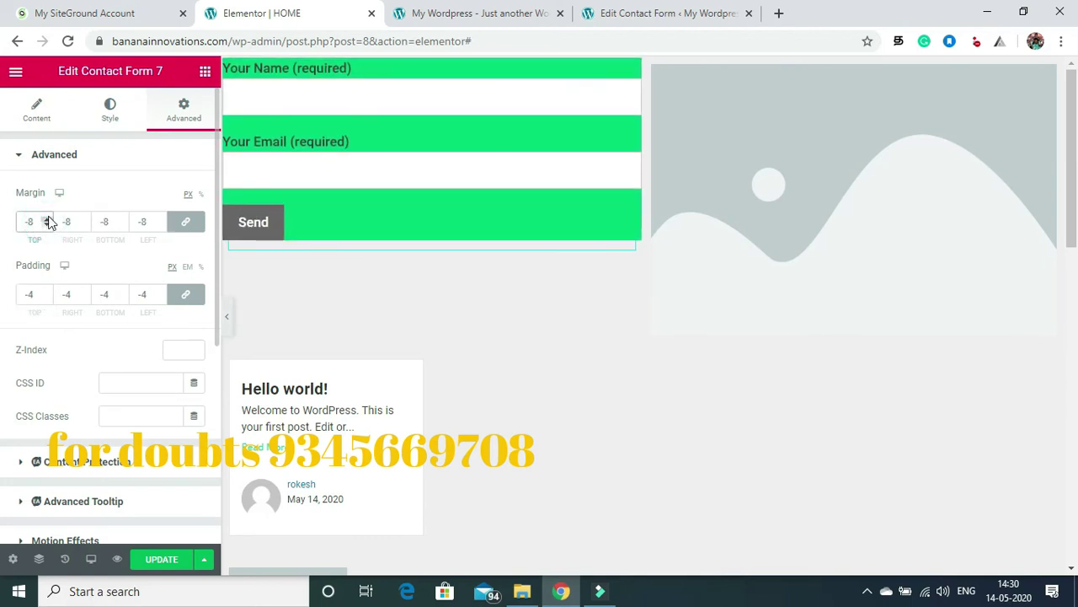
{"action": "left_click", "coordinate": [47, 218]}
{"action": "left_click", "coordinate": [47, 219]}
{"action": "left_click", "coordinate": [46, 218]}
{"action": "left_click", "coordinate": [47, 218]}
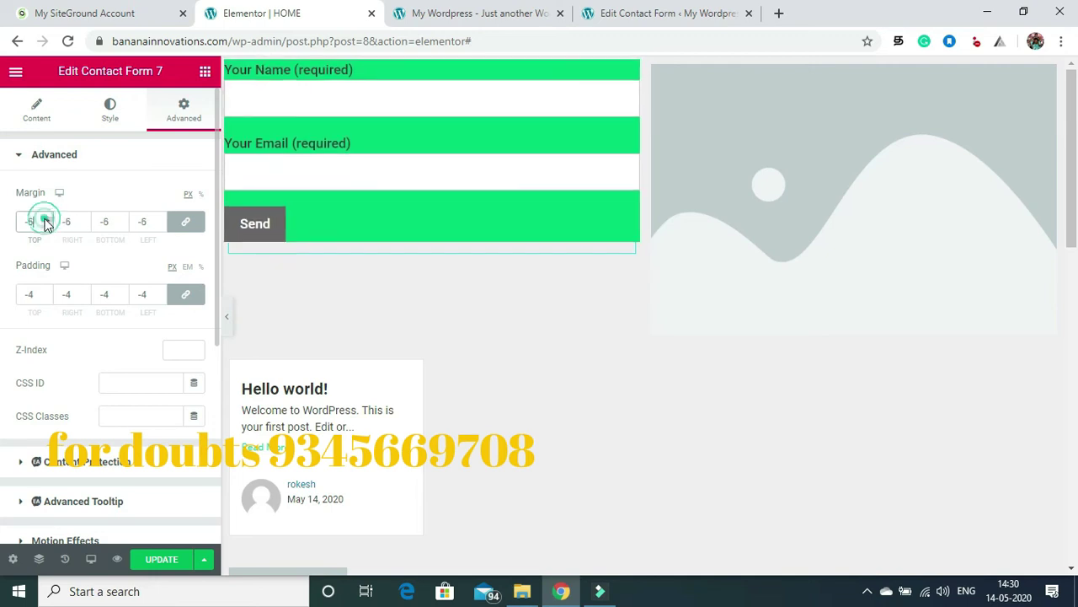
{"action": "left_click", "coordinate": [47, 225]}
{"action": "left_click", "coordinate": [46, 225]}
{"action": "left_click", "coordinate": [46, 225]}
{"action": "left_click", "coordinate": [46, 225]}
{"action": "left_click", "coordinate": [46, 225]}
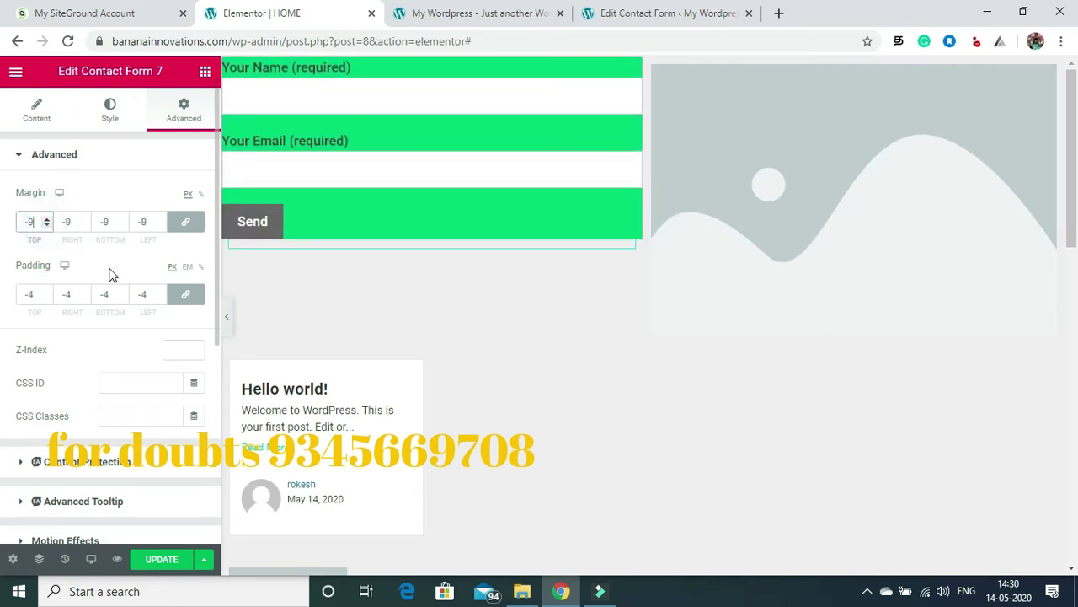
Step: Try 50 px then 40 px padding, then clear the padding
{"action": "left_click", "coordinate": [37, 293]}
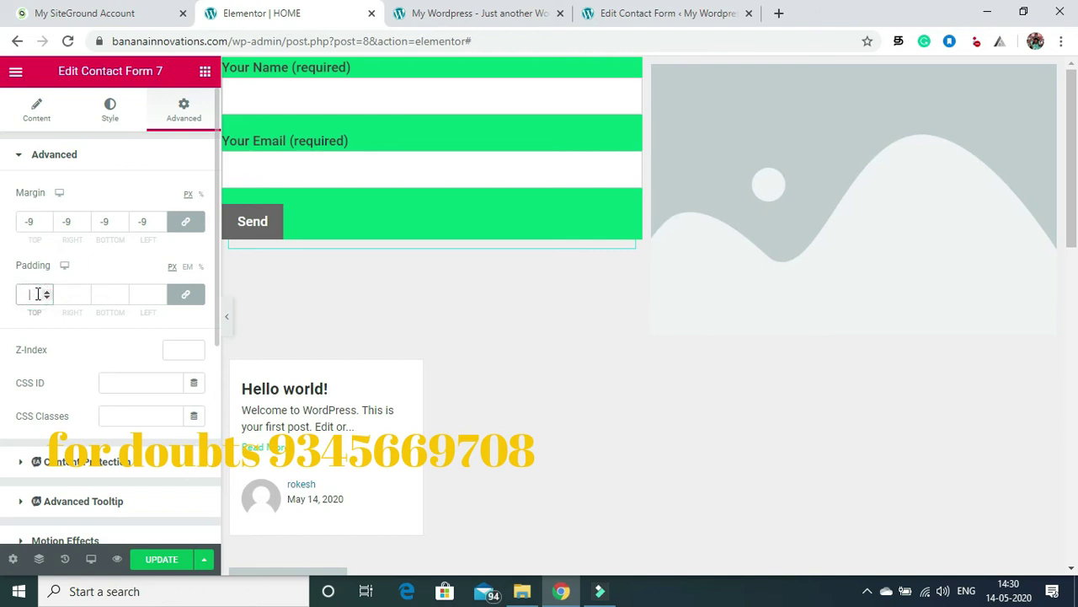
{"action": "type", "text": "50"}
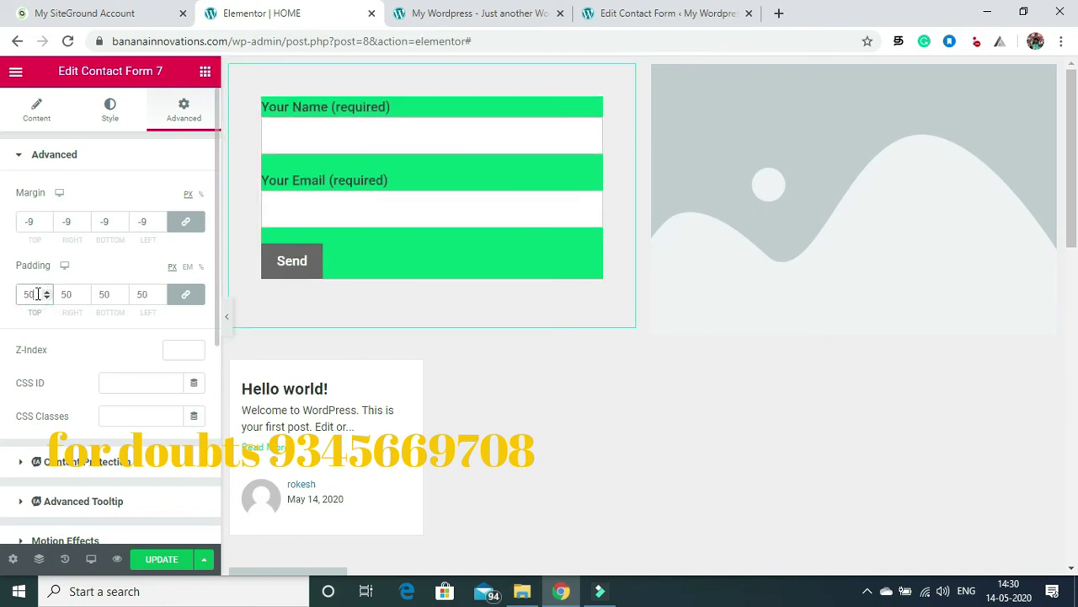
{"action": "key", "text": "BackSpace"}
{"action": "key", "text": "BackSpace"}
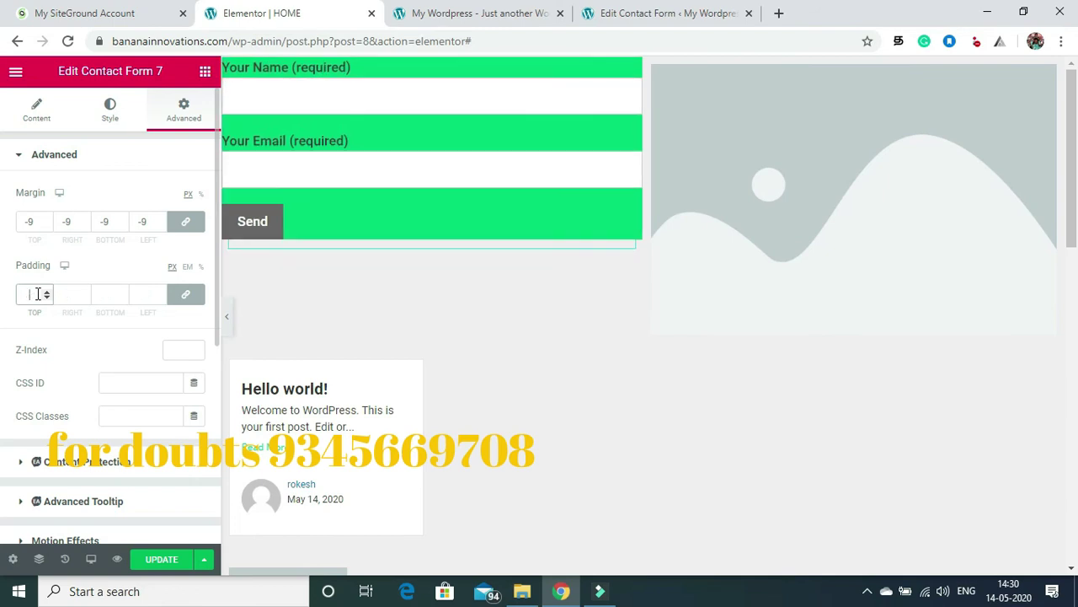
{"action": "type", "text": "40"}
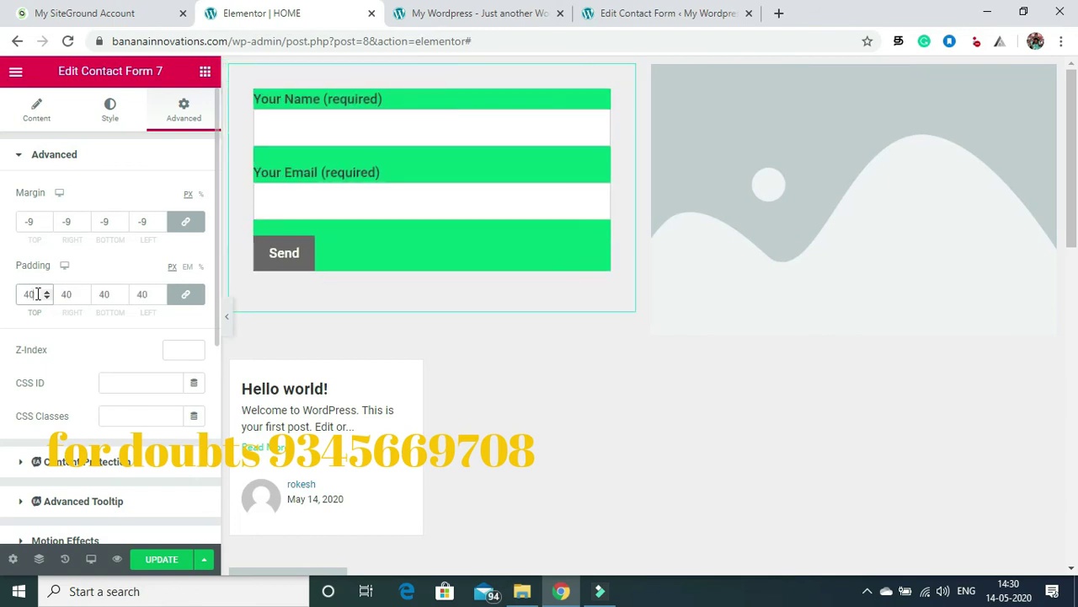
{"action": "key", "text": "BackSpace"}
{"action": "key", "text": "BackSpace"}
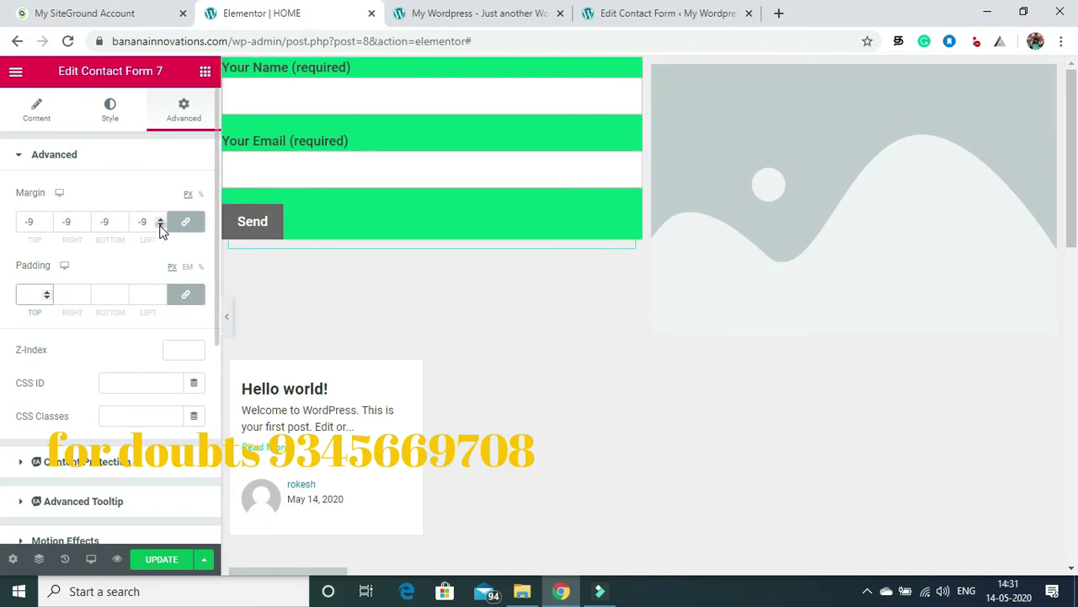
Step: Push the linked margin to -21 px on all sides and check the wider preview
{"action": "left_click", "coordinate": [160, 226]}
{"action": "left_click", "coordinate": [160, 225]}
{"action": "left_click", "coordinate": [160, 226]}
{"action": "left_click", "coordinate": [160, 226]}
{"action": "left_click", "coordinate": [161, 226]}
{"action": "left_click", "coordinate": [160, 226]}
{"action": "left_click", "coordinate": [160, 226]}
{"action": "left_click", "coordinate": [160, 226]}
{"action": "left_click", "coordinate": [160, 226]}
{"action": "left_click", "coordinate": [161, 226]}
{"action": "left_click", "coordinate": [161, 226]}
{"action": "left_click", "coordinate": [160, 226]}
{"action": "left_click", "coordinate": [160, 226]}
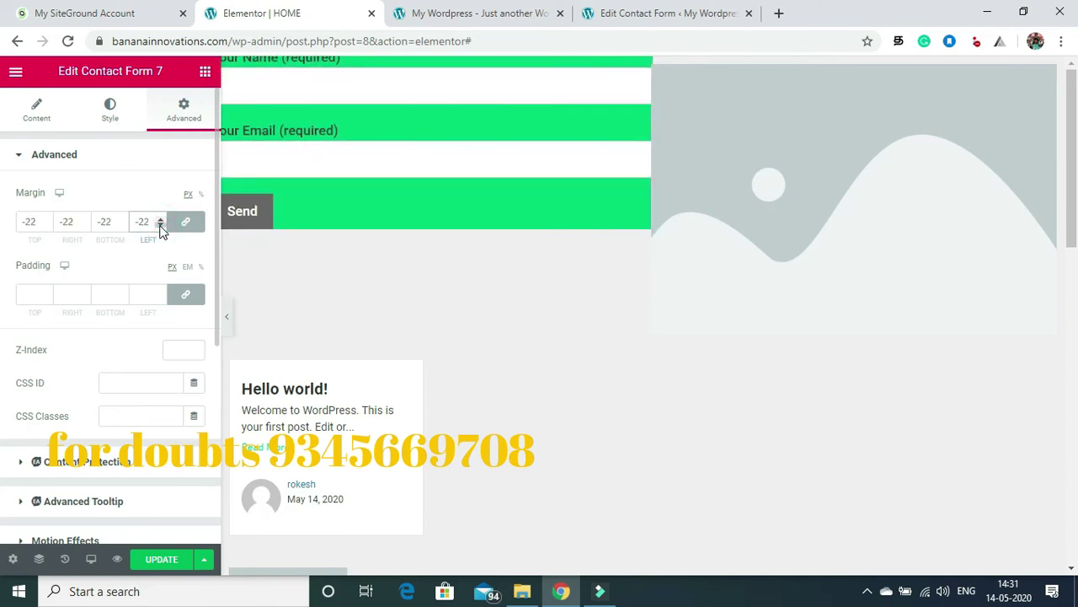
{"action": "left_click", "coordinate": [159, 219]}
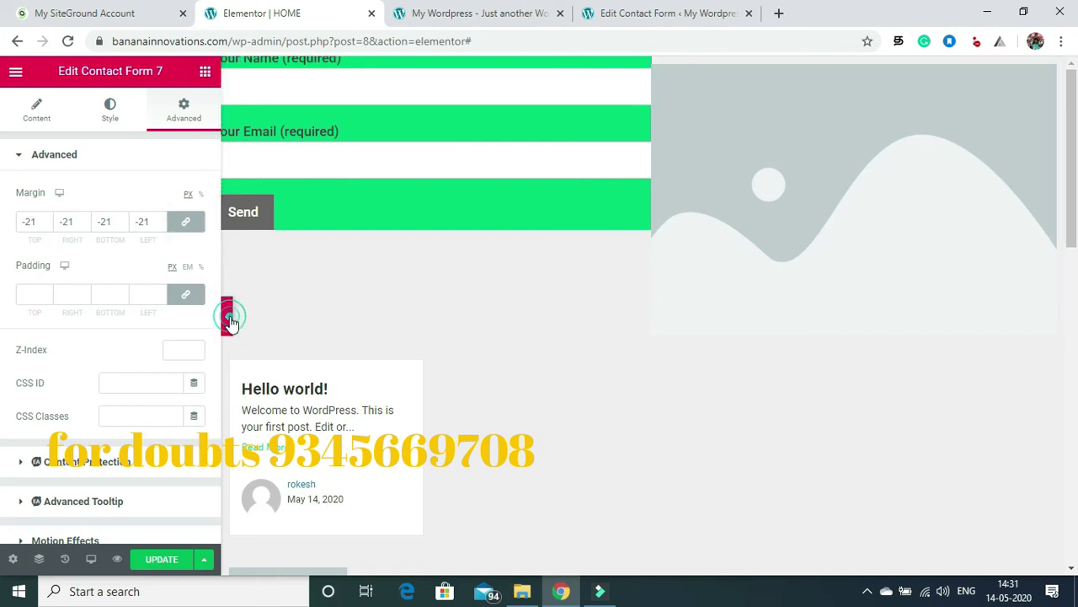
{"action": "left_click", "coordinate": [228, 315]}
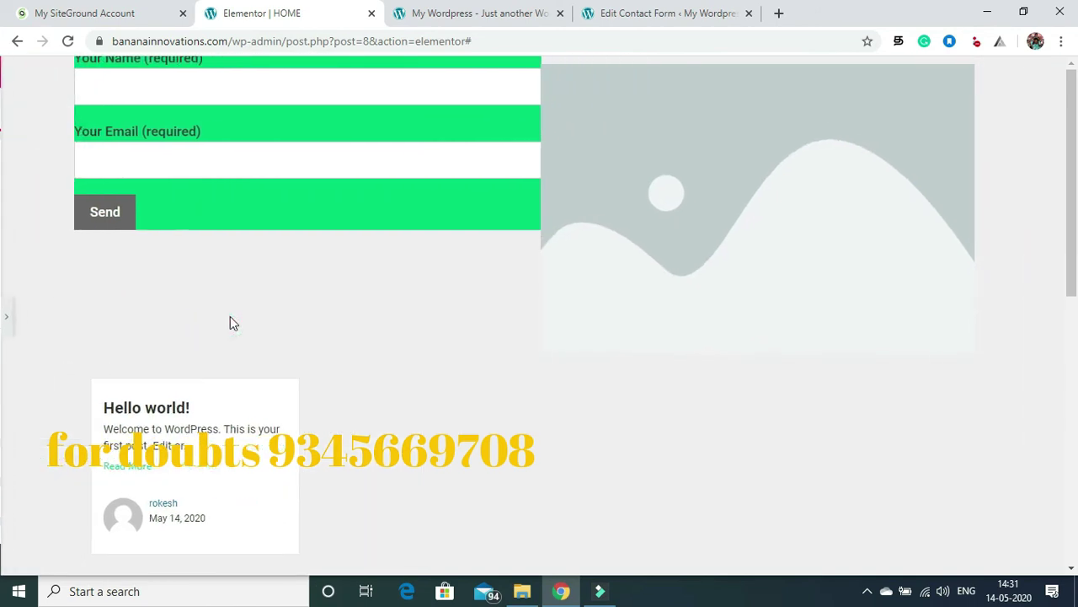
{"action": "left_click", "coordinate": [6, 317]}
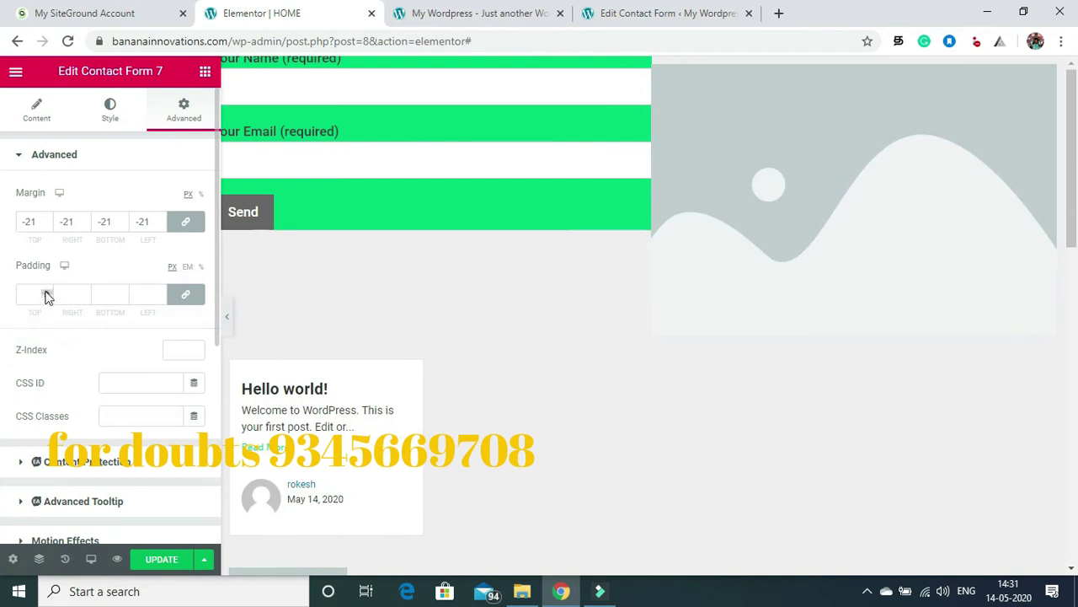
Step: Retry 50 and 40 px padding, finally leaving the padding empty
{"action": "left_click", "coordinate": [46, 292]}
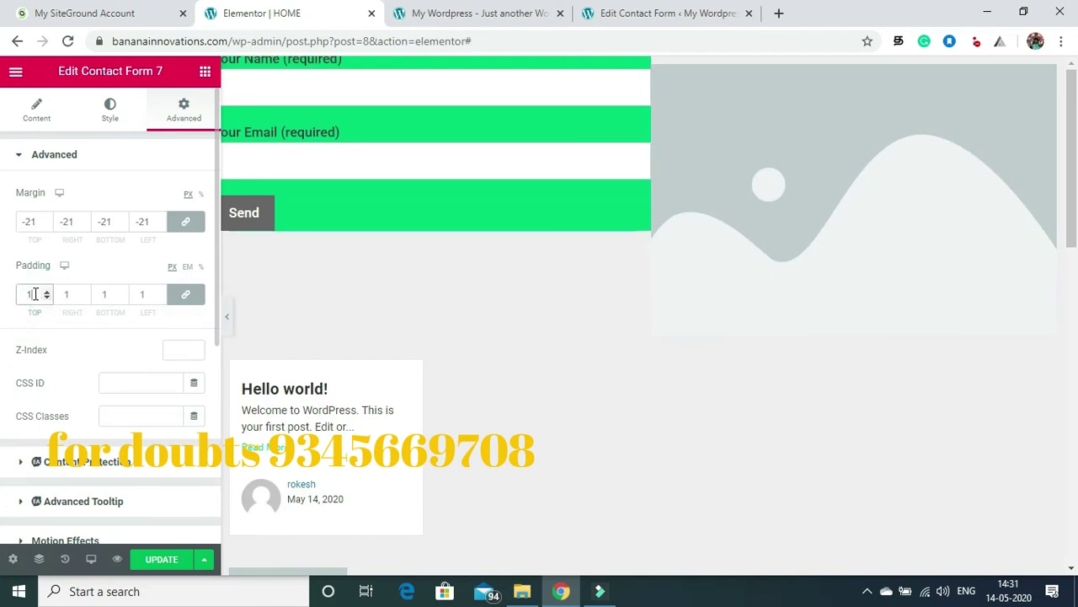
{"action": "double_click", "coordinate": [36, 293]}
{"action": "type", "text": "50"}
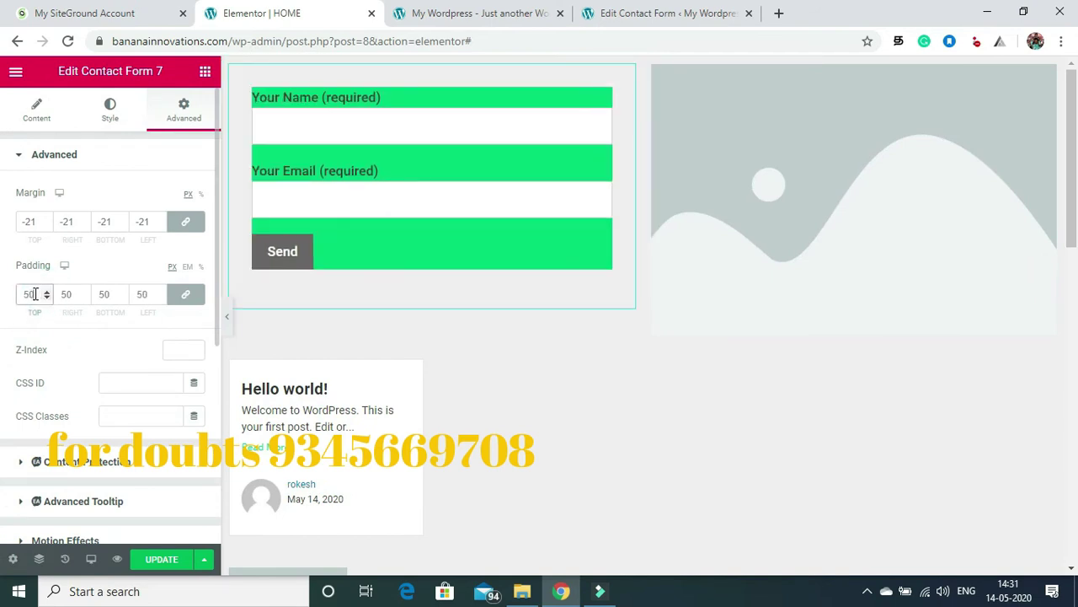
{"action": "key", "text": "BackSpace"}
{"action": "key", "text": "BackSpace"}
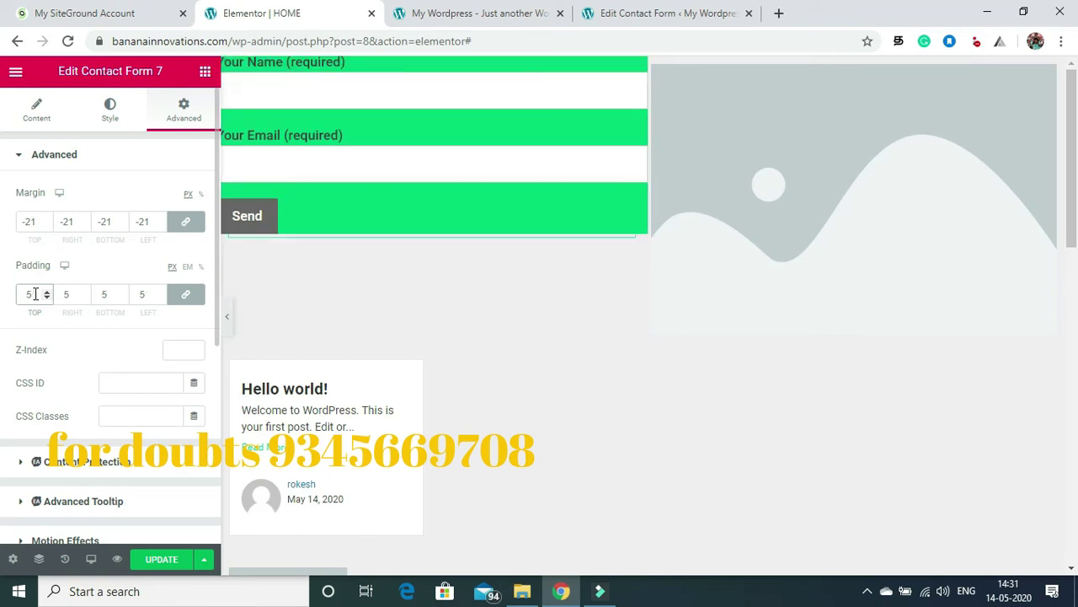
{"action": "type", "text": "40"}
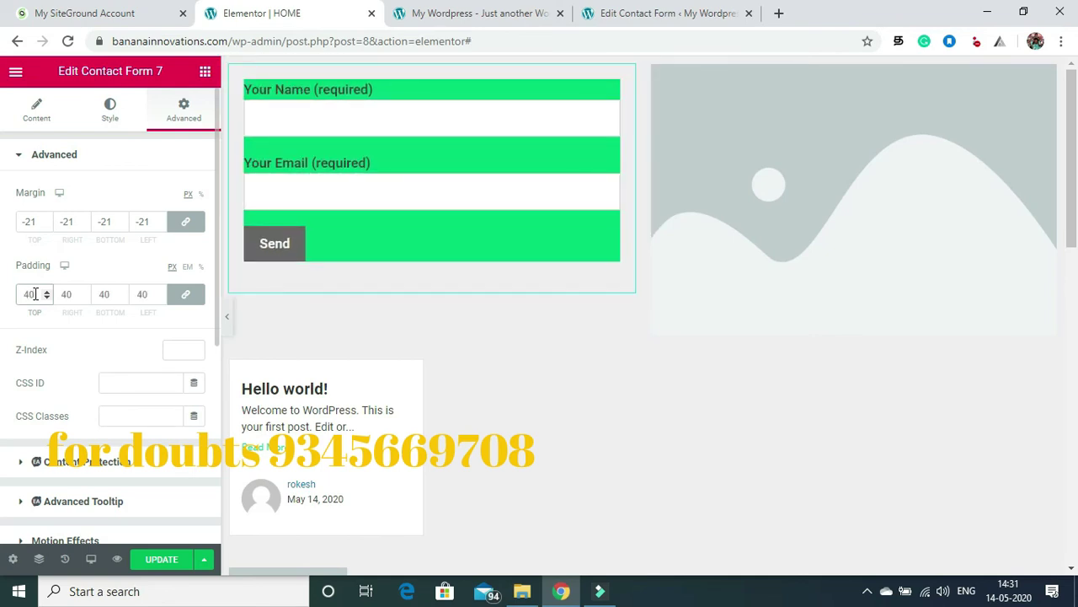
{"action": "key", "text": "BackSpace"}
{"action": "key", "text": "BackSpace"}
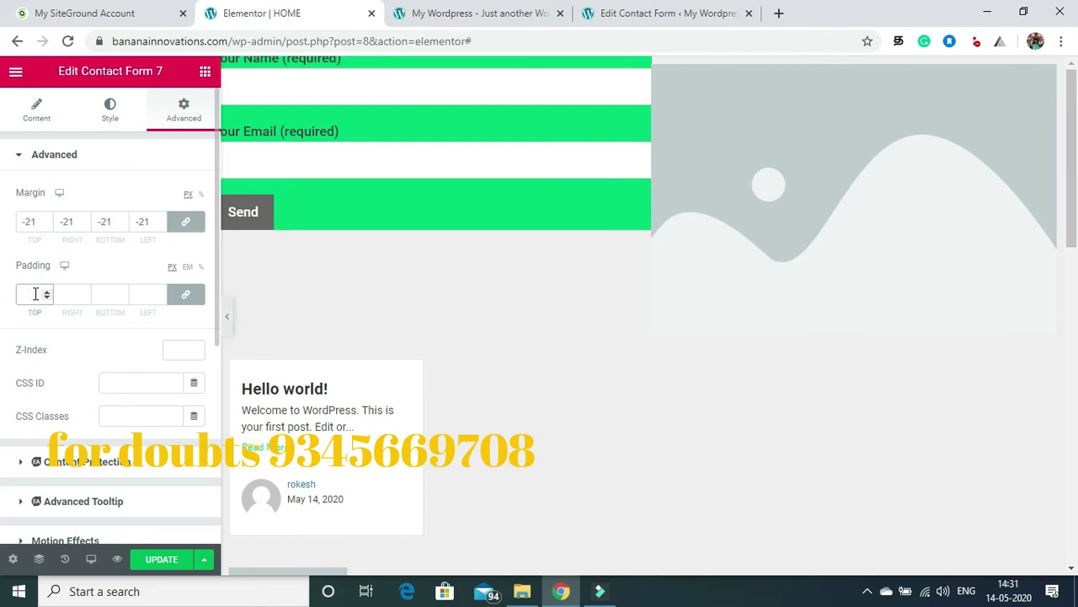
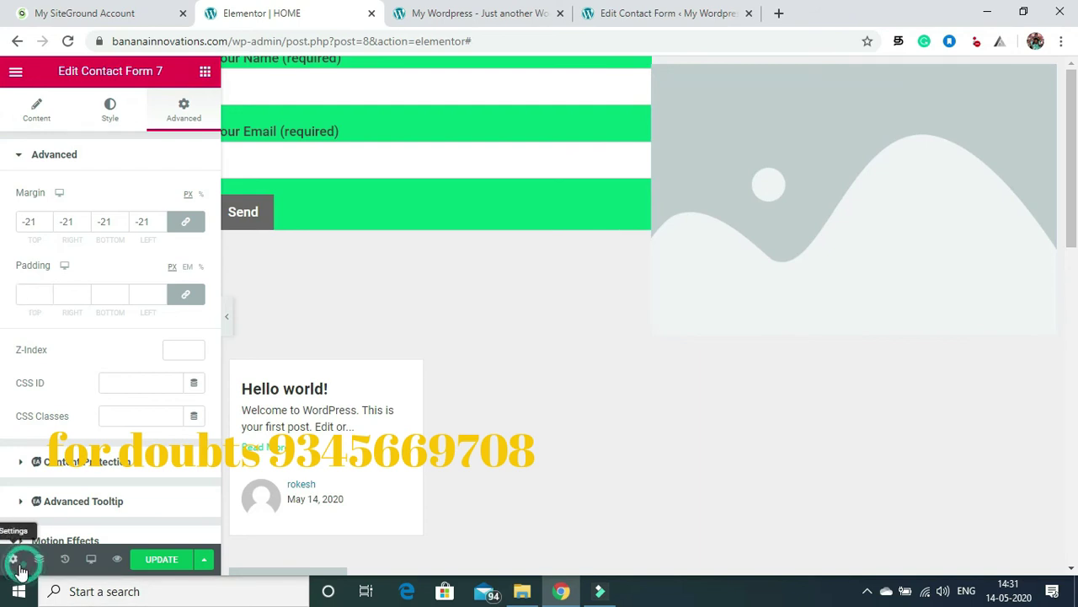
Step: Set the HOME page's Page Layout to Elementor Full Width and preview the result
{"action": "left_click", "coordinate": [13, 558]}
{"action": "left_click", "coordinate": [181, 453]}
{"action": "left_click", "coordinate": [162, 487]}
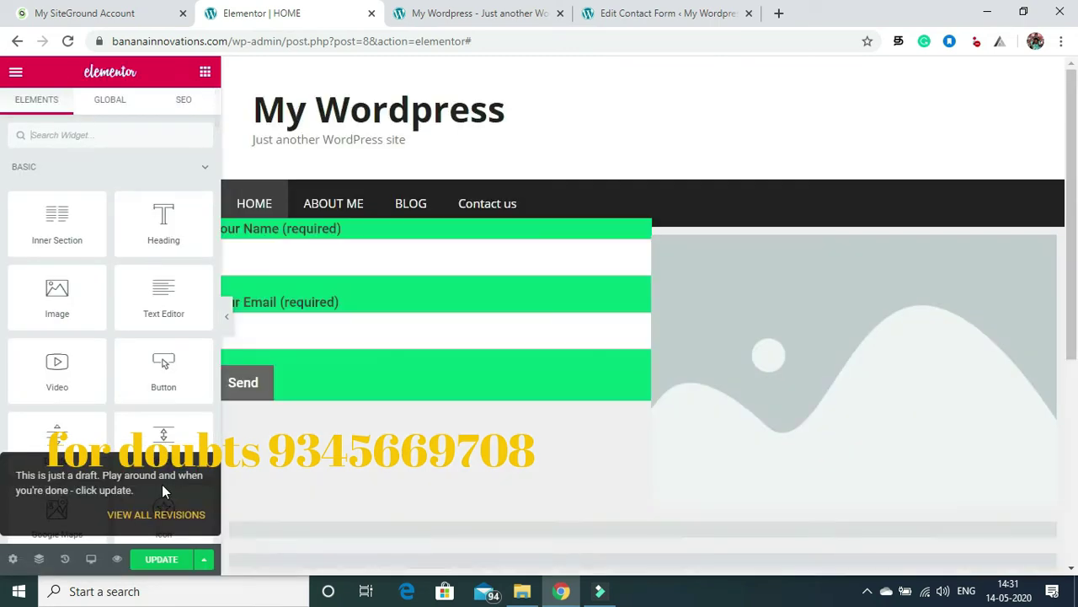
{"action": "left_click", "coordinate": [228, 320]}
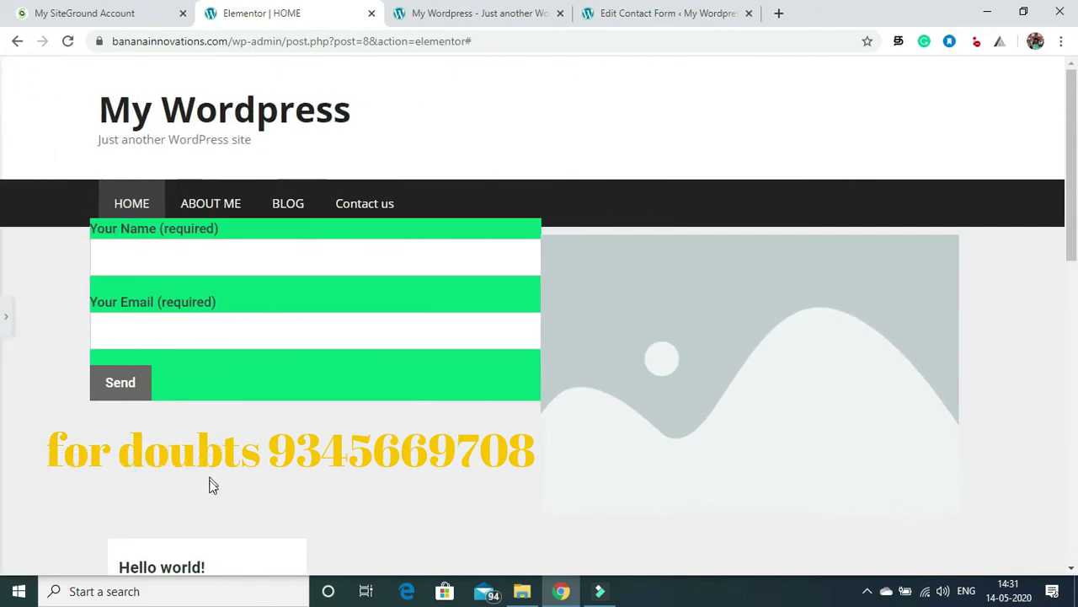
{"action": "left_click", "coordinate": [6, 333]}
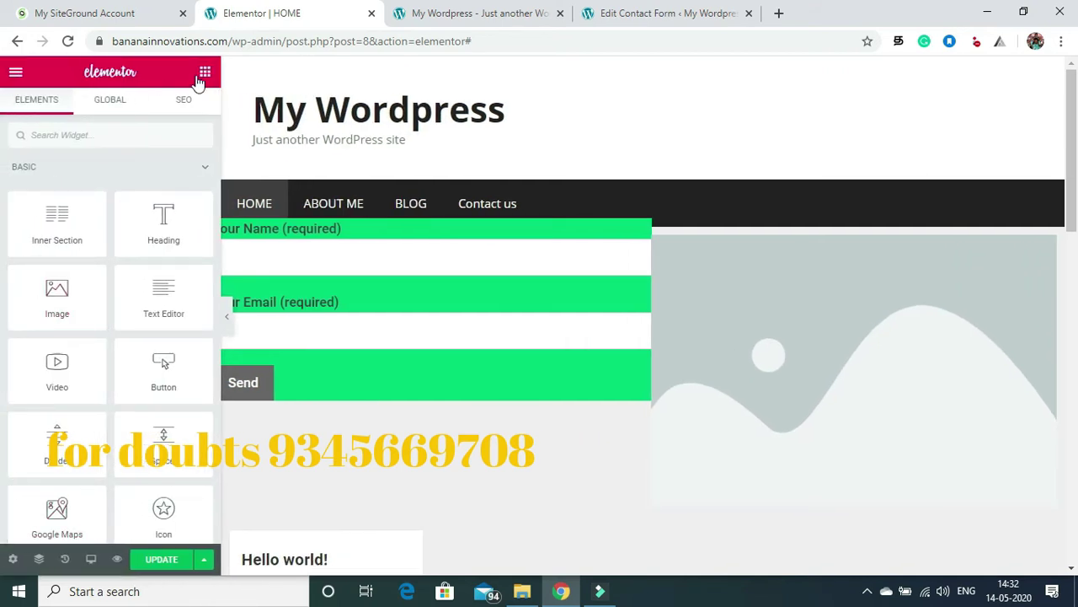
Step: Upload Affiliate-Marketing 3 from Desktop > am banners and insert it into the image column
{"action": "left_click", "coordinate": [813, 341]}
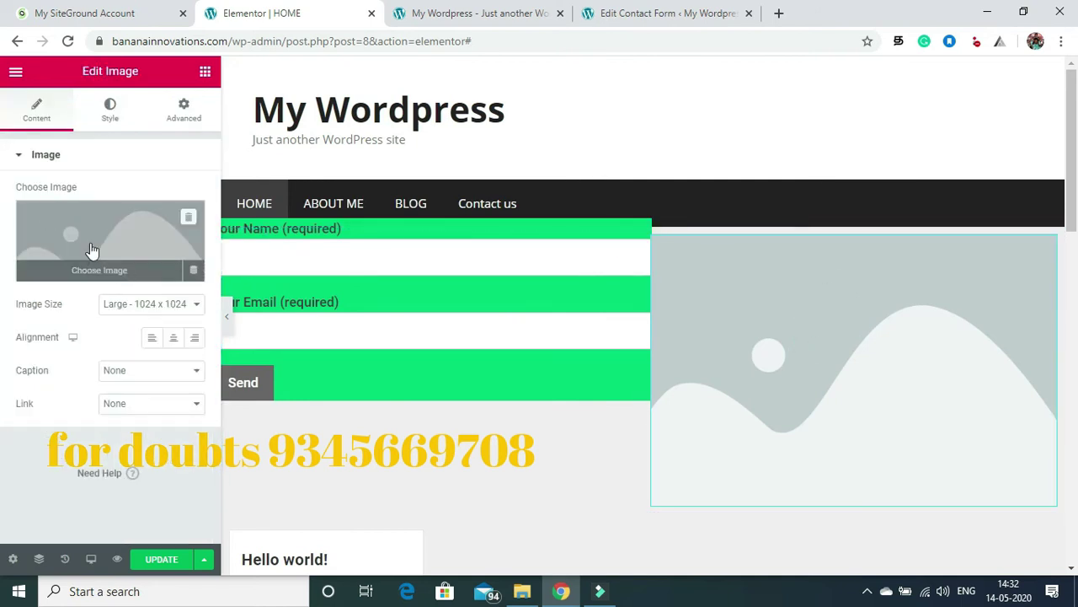
{"action": "left_click", "coordinate": [90, 243]}
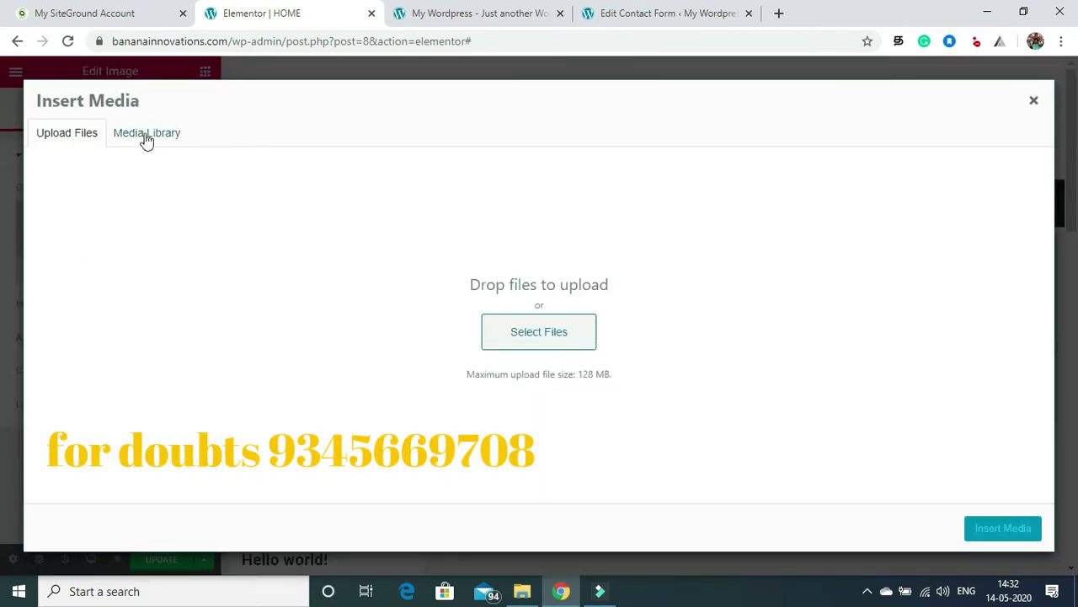
{"action": "left_click", "coordinate": [555, 331]}
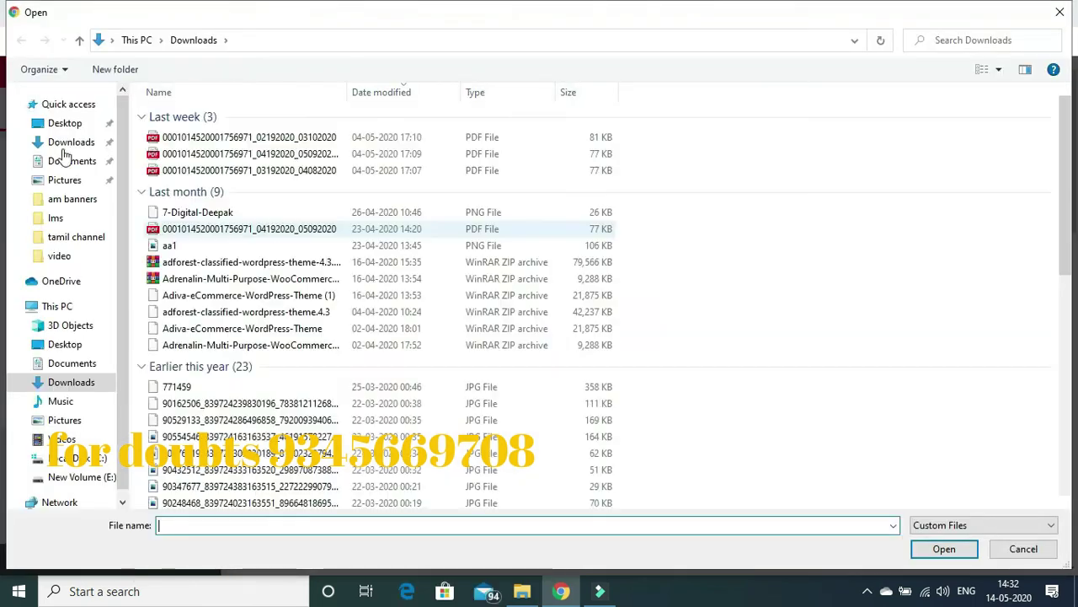
{"action": "left_click", "coordinate": [66, 123]}
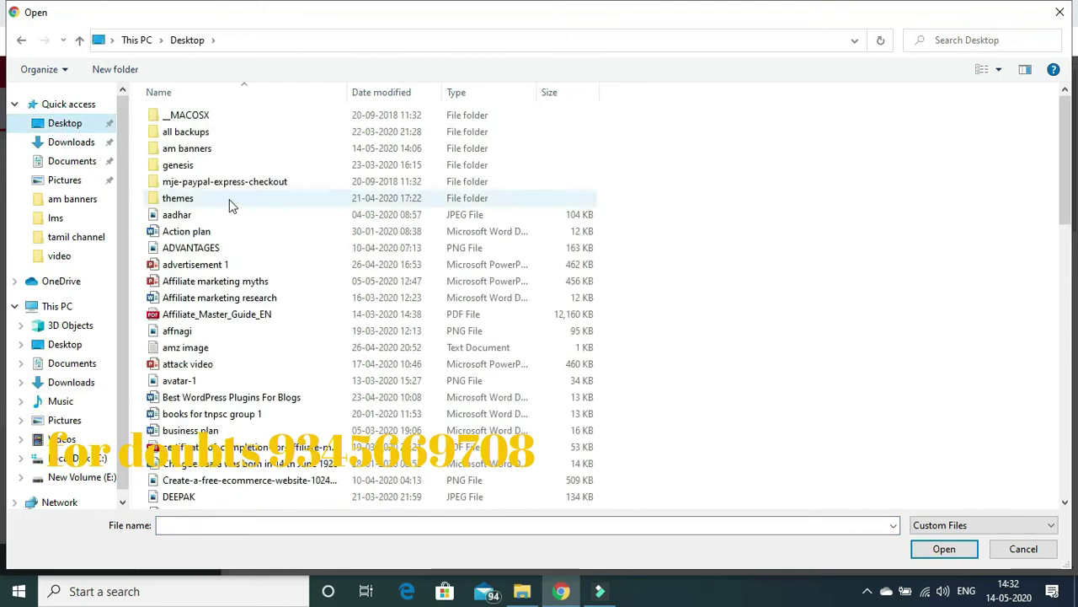
{"action": "left_click", "coordinate": [196, 150]}
{"action": "double_click", "coordinate": [197, 151]}
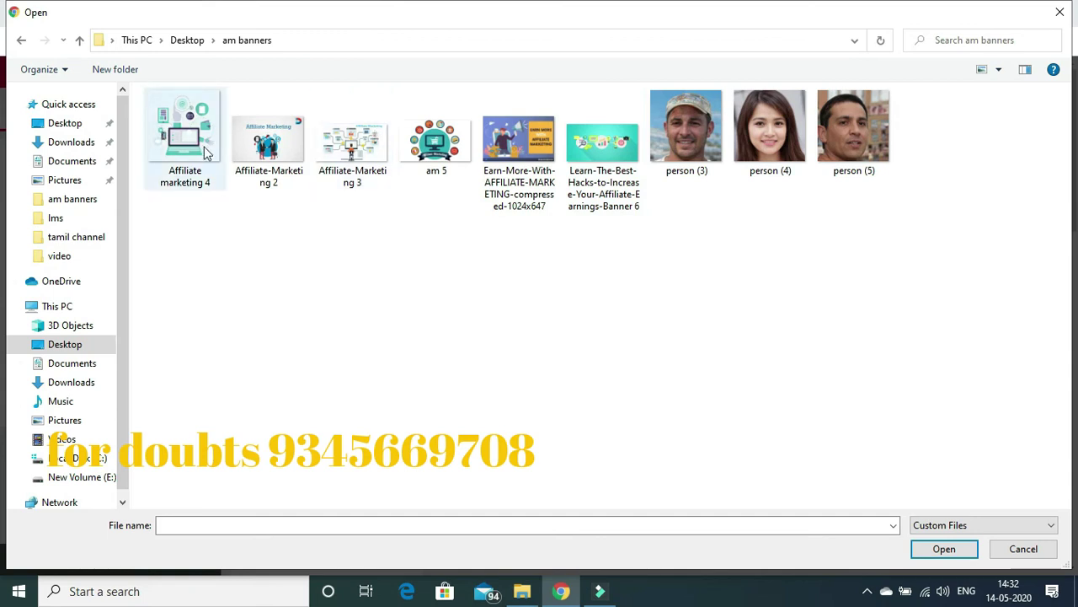
{"action": "left_click", "coordinate": [352, 139]}
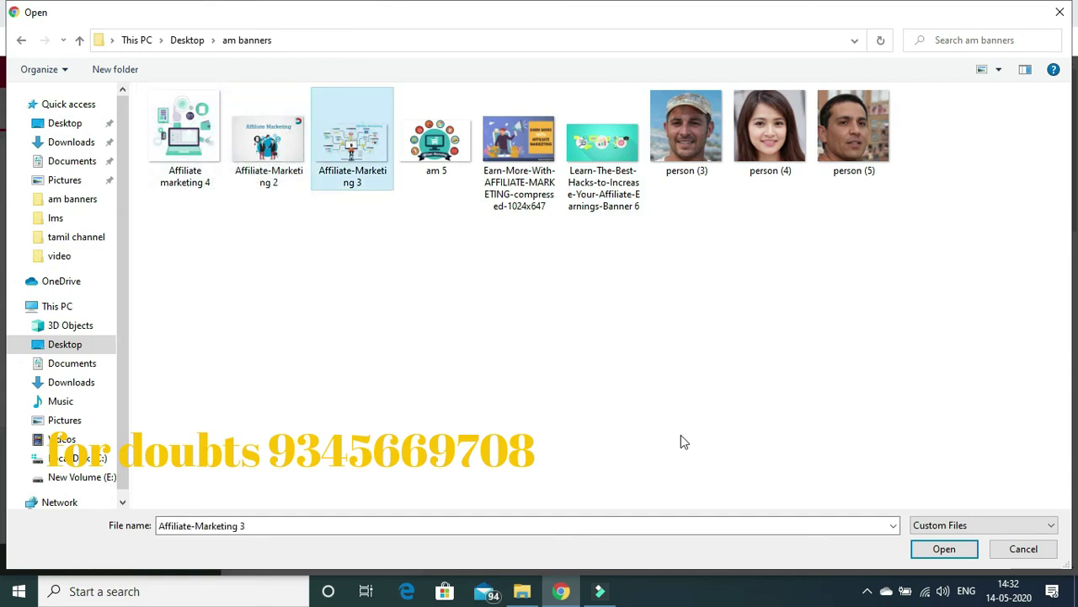
{"action": "left_click", "coordinate": [943, 549]}
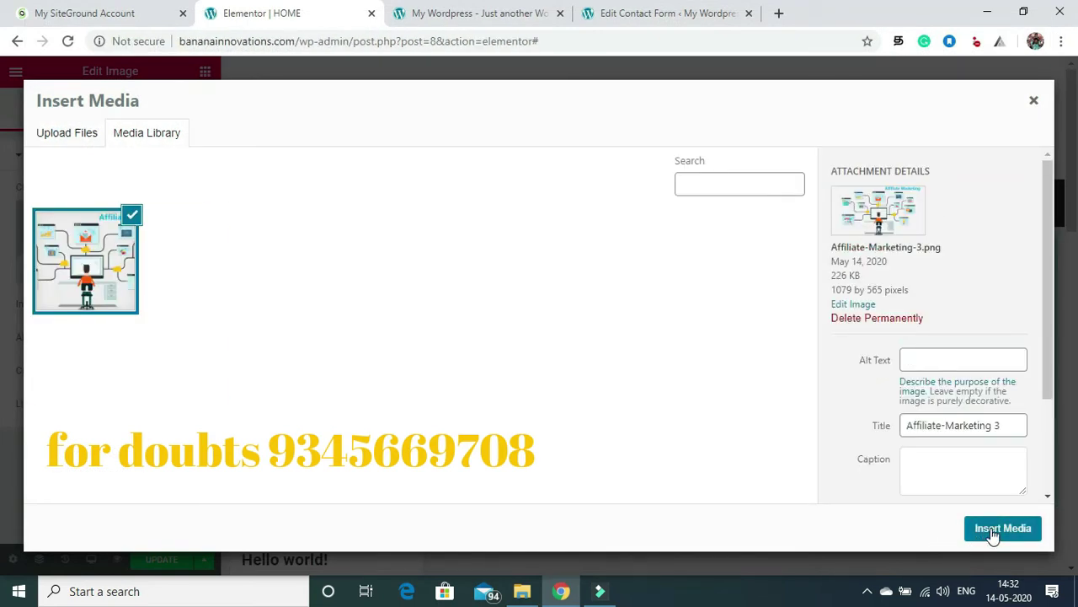
{"action": "left_click", "coordinate": [995, 529]}
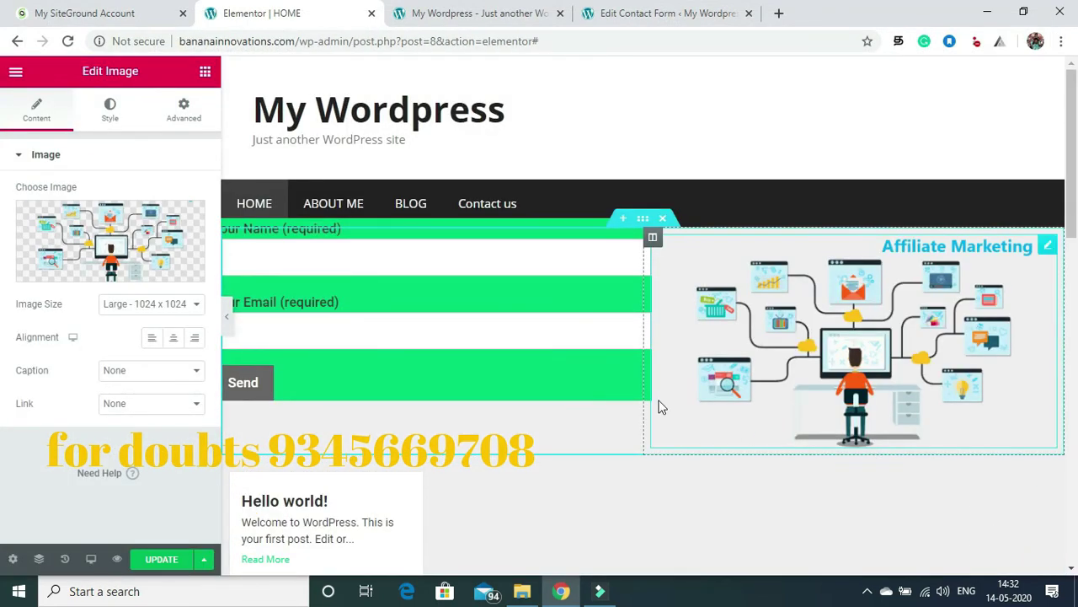
Step: Save the HOME page and preview it with the editing panel hidden
{"action": "left_click", "coordinate": [162, 559]}
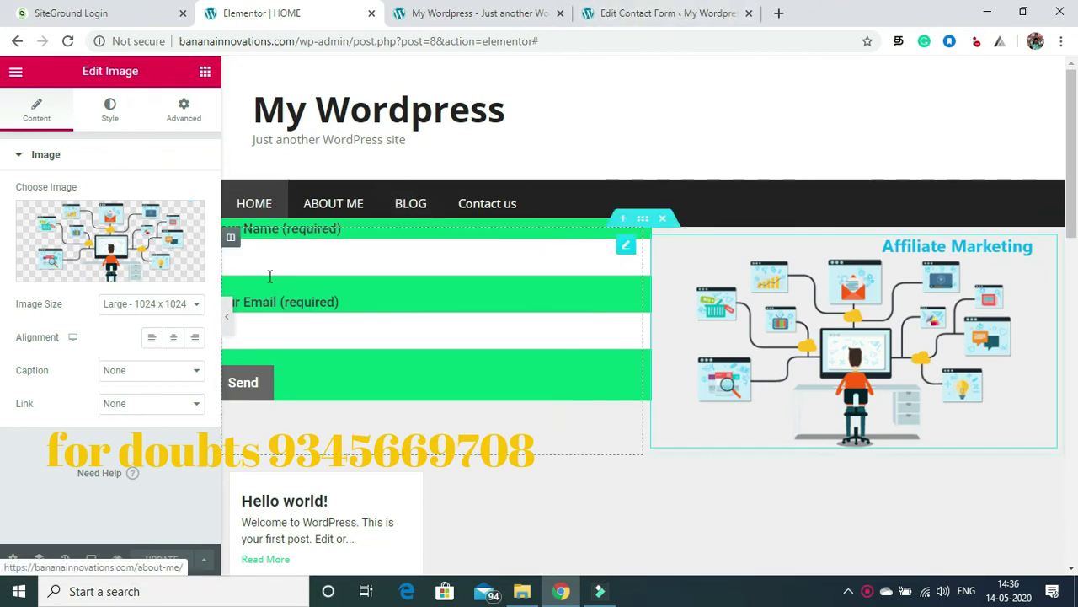
{"action": "left_click", "coordinate": [227, 318]}
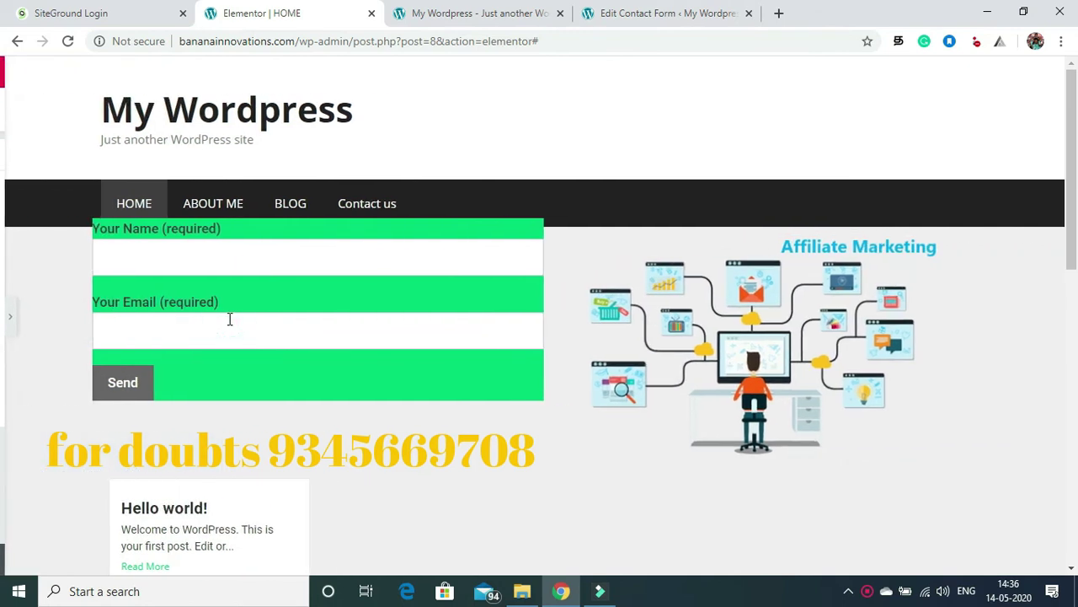
{"action": "left_click", "coordinate": [5, 317]}
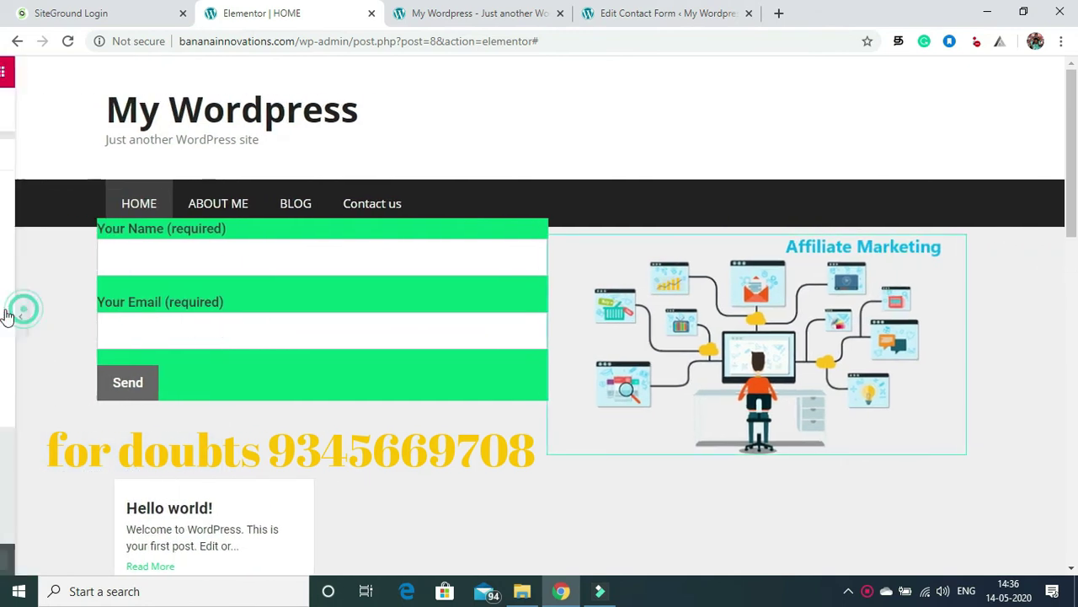
Step: Set the image's Advanced padding to 7 px on every side
{"action": "left_click", "coordinate": [182, 112]}
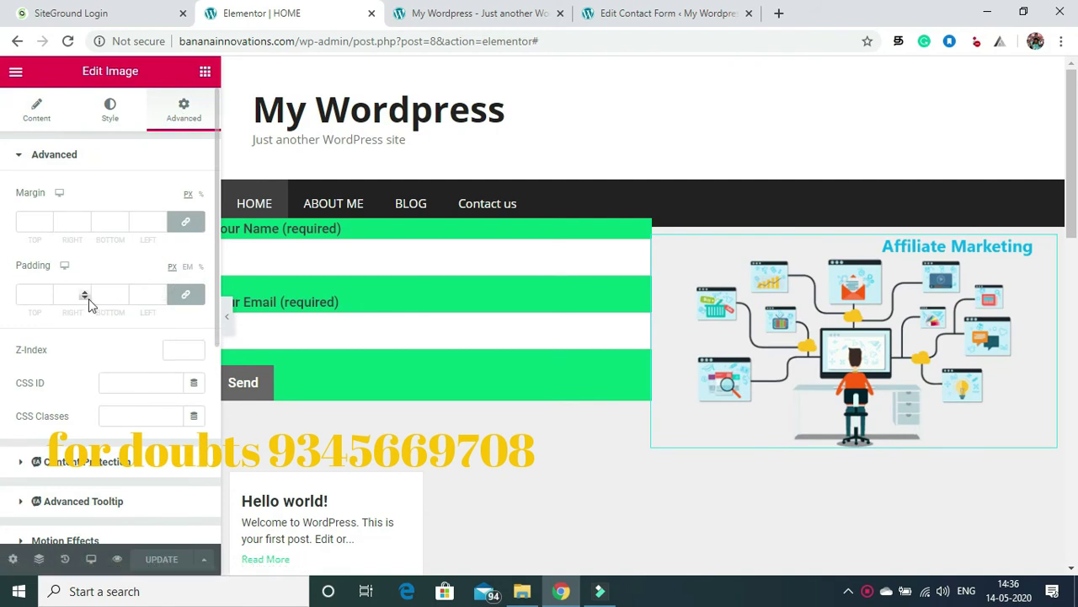
{"action": "left_click", "coordinate": [46, 294]}
{"action": "left_click", "coordinate": [46, 294]}
{"action": "left_click", "coordinate": [47, 294]}
{"action": "left_click", "coordinate": [46, 294]}
{"action": "left_click", "coordinate": [46, 294]}
{"action": "left_click", "coordinate": [47, 294]}
{"action": "left_click", "coordinate": [46, 294]}
{"action": "left_click", "coordinate": [46, 292]}
{"action": "left_click", "coordinate": [46, 291]}
{"action": "left_click", "coordinate": [46, 292]}
{"action": "left_click", "coordinate": [46, 291]}
{"action": "left_click", "coordinate": [46, 291]}
{"action": "left_click", "coordinate": [46, 291]}
{"action": "left_click", "coordinate": [46, 291]}
{"action": "left_click", "coordinate": [46, 291]}
{"action": "left_click", "coordinate": [46, 292]}
{"action": "left_click", "coordinate": [46, 291]}
{"action": "left_click", "coordinate": [46, 292]}
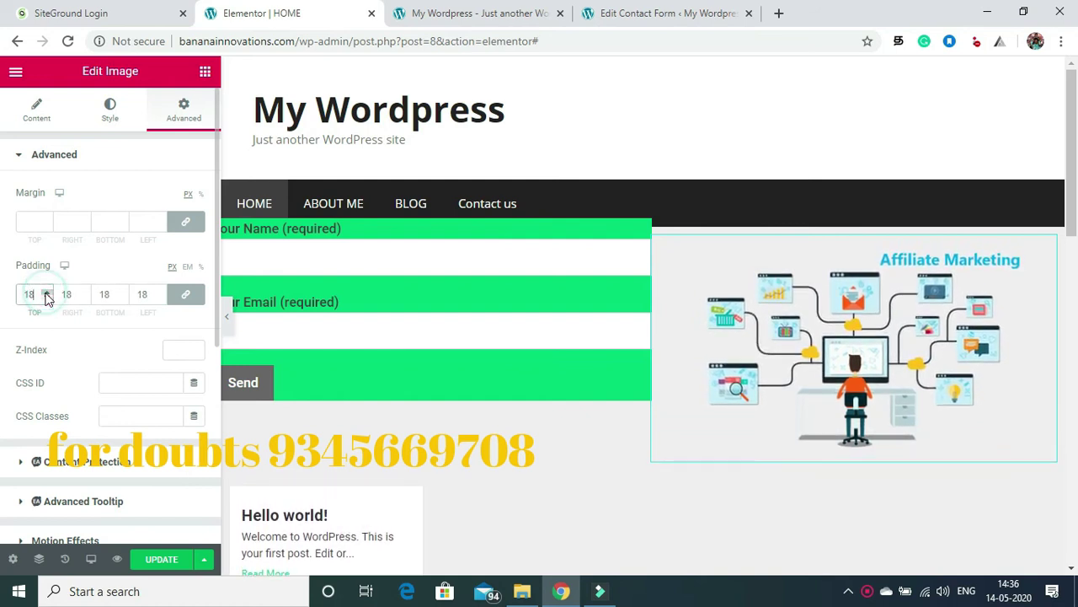
{"action": "left_click", "coordinate": [47, 297]}
{"action": "left_click", "coordinate": [46, 297]}
{"action": "left_click", "coordinate": [46, 297]}
{"action": "left_click", "coordinate": [46, 297]}
{"action": "left_click", "coordinate": [46, 297]}
{"action": "left_click", "coordinate": [46, 296]}
{"action": "left_click", "coordinate": [46, 297]}
{"action": "left_click", "coordinate": [46, 297]}
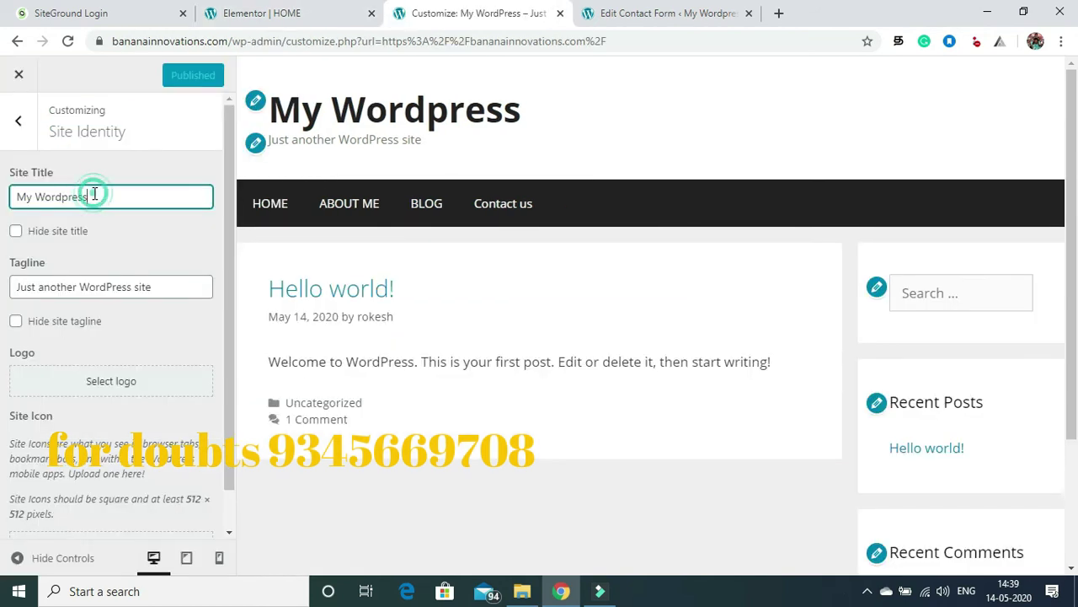
Step: Change the site title to bananainnovations and clear the old tagline
{"action": "key", "text": "BackSpace"}
{"action": "key", "text": "BackSpace"}
{"action": "key", "text": "BackSpace"}
{"action": "key", "text": "BackSpace"}
{"action": "key", "text": "BackSpace"}
{"action": "key", "text": "BackSpace"}
{"action": "key", "text": "BackSpace"}
{"action": "key", "text": "BackSpace"}
{"action": "key", "text": "BackSpace"}
{"action": "key", "text": "BackSpace"}
{"action": "key", "text": "BackSpace"}
{"action": "key", "text": "BackSpace"}
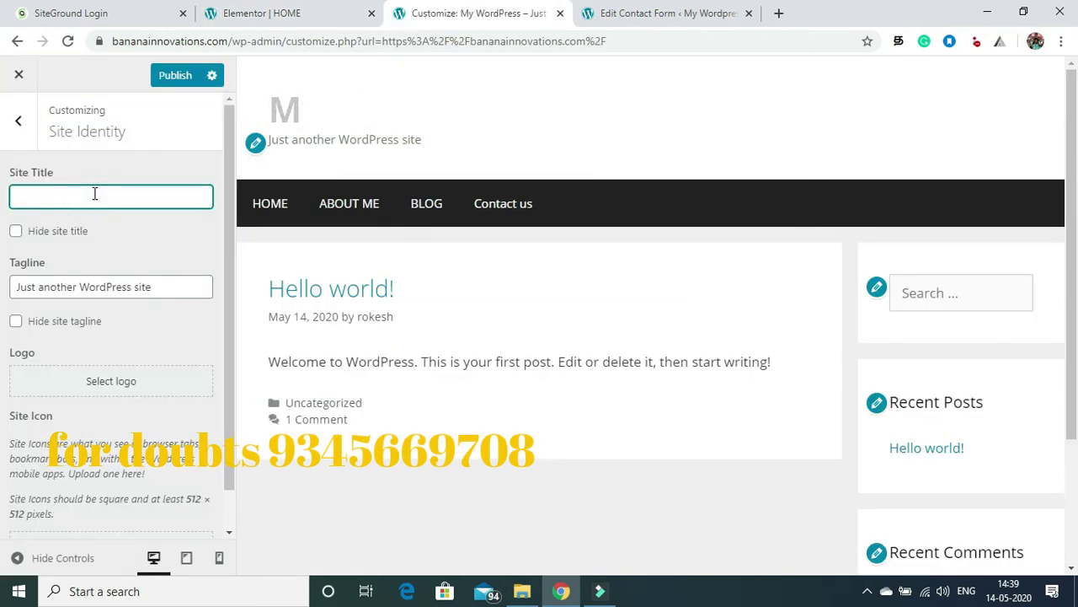
{"action": "type", "text": "banan"}
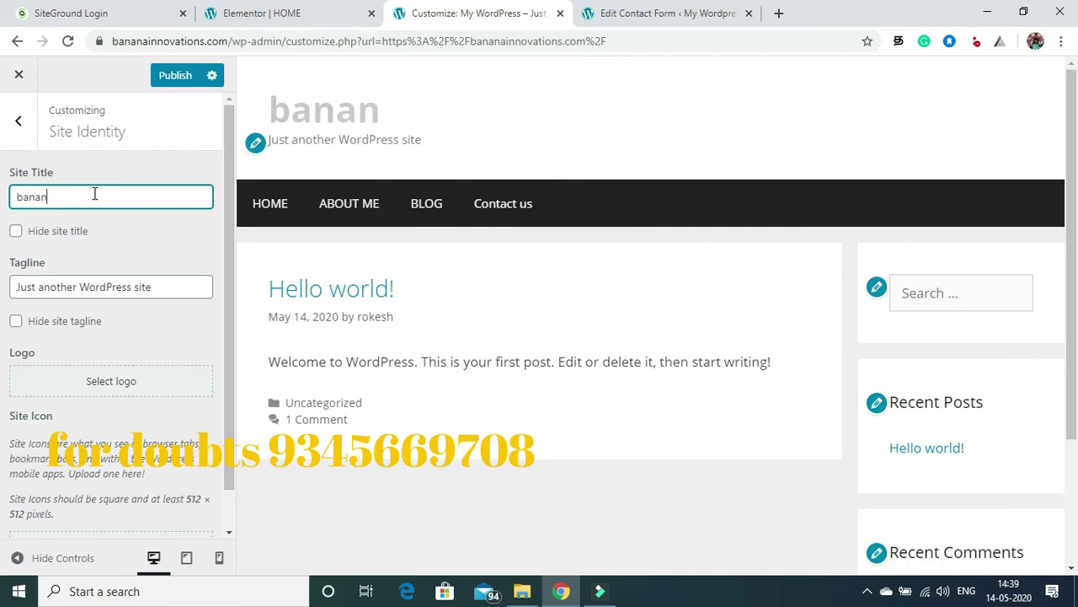
{"action": "type", "text": "ainnovations"}
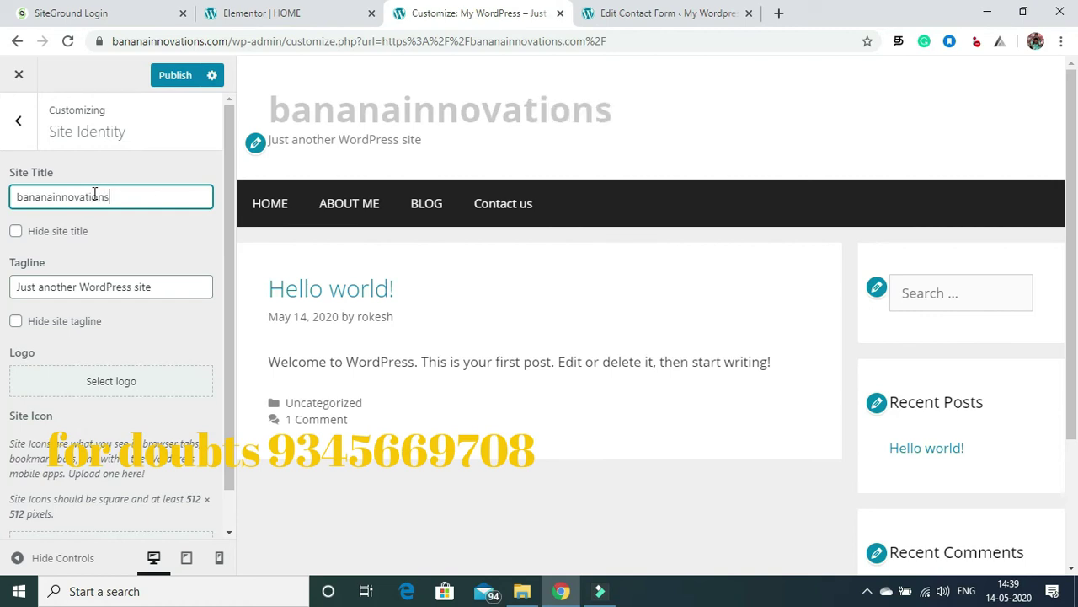
{"action": "left_click", "coordinate": [164, 287]}
{"action": "key", "text": "BackSpace"}
{"action": "key", "text": "BackSpace"}
{"action": "key", "text": "BackSpace"}
{"action": "key", "text": "BackSpace"}
{"action": "key", "text": "BackSpace"}
{"action": "key", "text": "BackSpace"}
{"action": "key", "text": "BackSpace"}
{"action": "key", "text": "BackSpace"}
{"action": "key", "text": "BackSpace"}
{"action": "key", "text": "BackSpace"}
{"action": "key", "text": "BackSpace"}
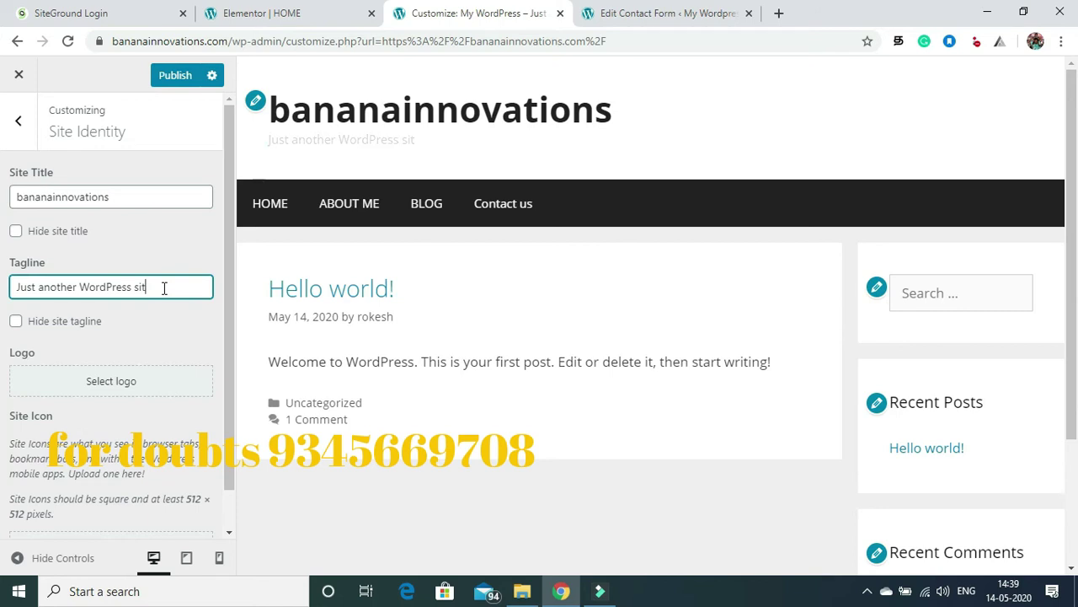
{"action": "key", "text": "BackSpace"}
{"action": "key", "text": "BackSpace"}
{"action": "key", "text": "BackSpace"}
{"action": "key", "text": "BackSpace"}
{"action": "key", "text": "BackSpace"}
{"action": "key", "text": "BackSpace"}
{"action": "key", "text": "BackSpace"}
{"action": "key", "text": "BackSpace"}
{"action": "key", "text": "BackSpace"}
{"action": "key", "text": "BackSpace"}
{"action": "key", "text": "BackSpace"}
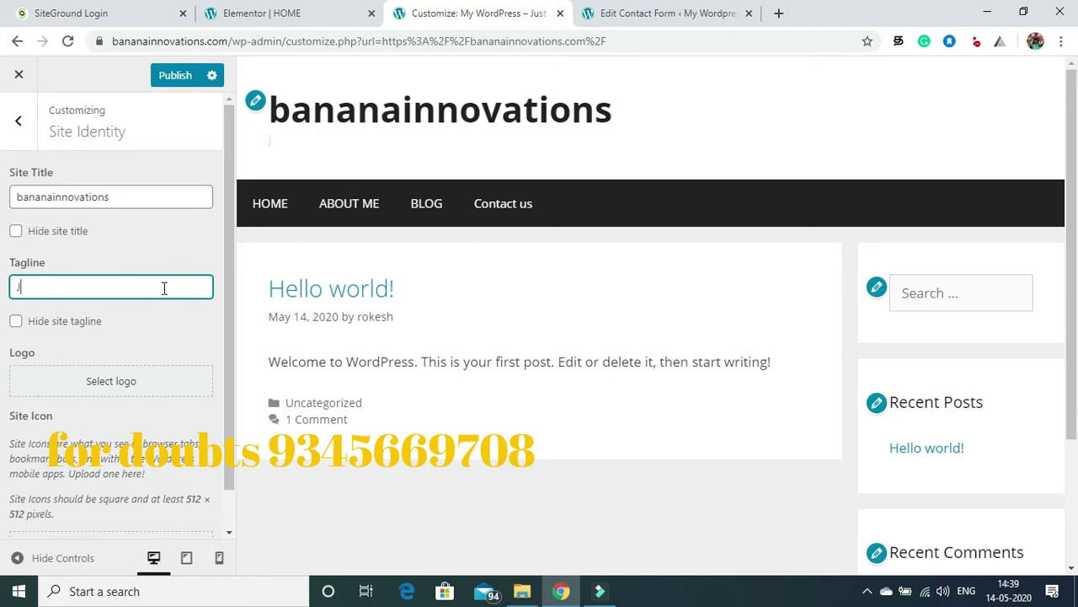
{"action": "key", "text": "BackSpace"}
Step: Enter the tagline 'affiliate marketing to the core' and publish the changes
{"action": "type", "text": "affiliate marj"}
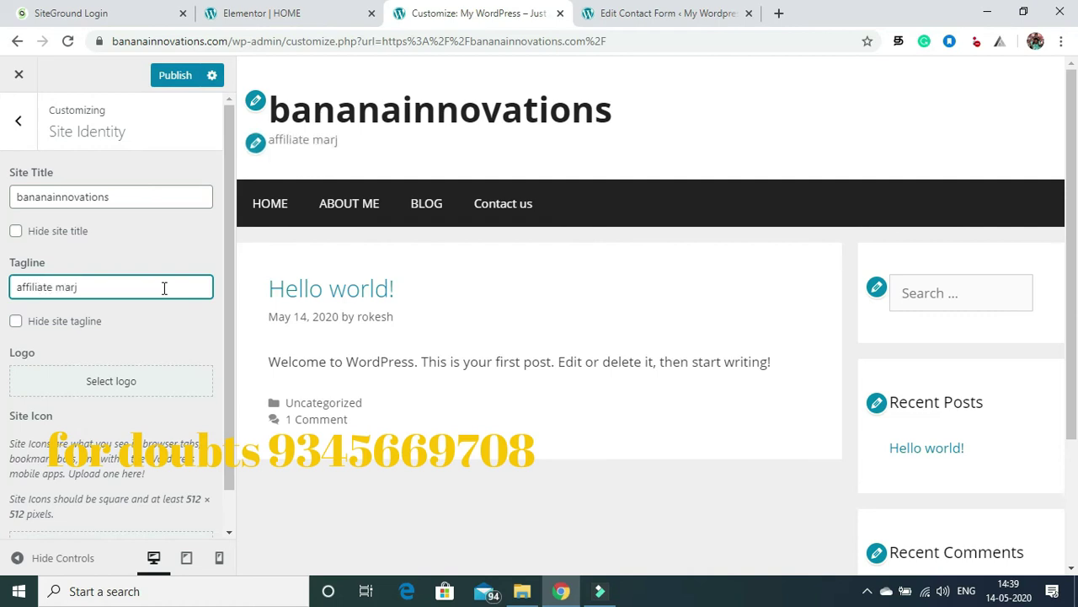
{"action": "key", "text": "BackSpace"}
{"action": "type", "text": "keter a"}
{"action": "key", "text": "BackSpace"}
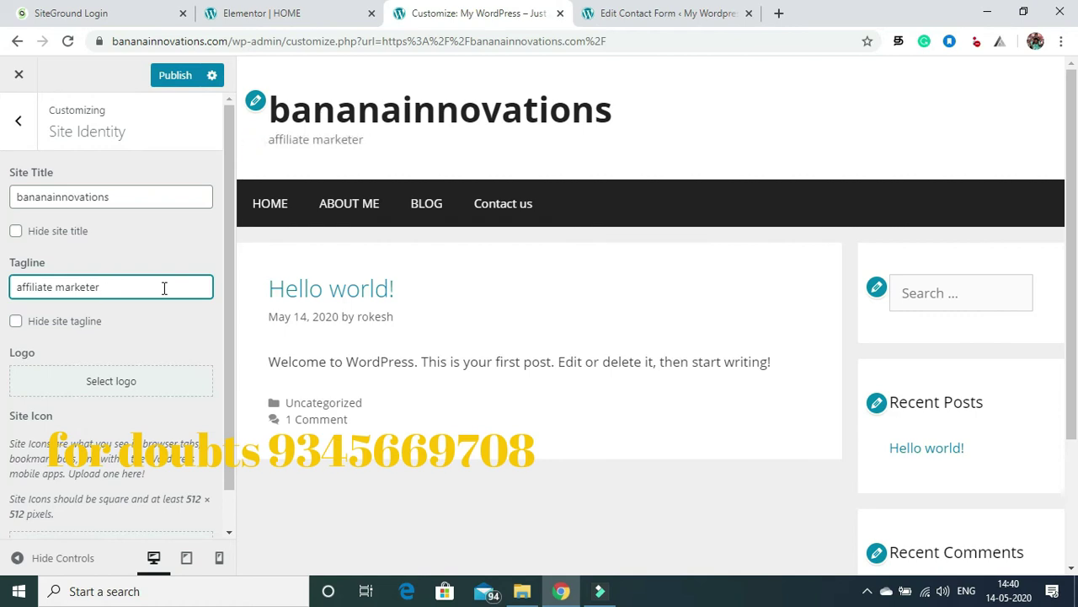
{"action": "key", "text": "BackSpace"}
{"action": "key", "text": "BackSpace"}
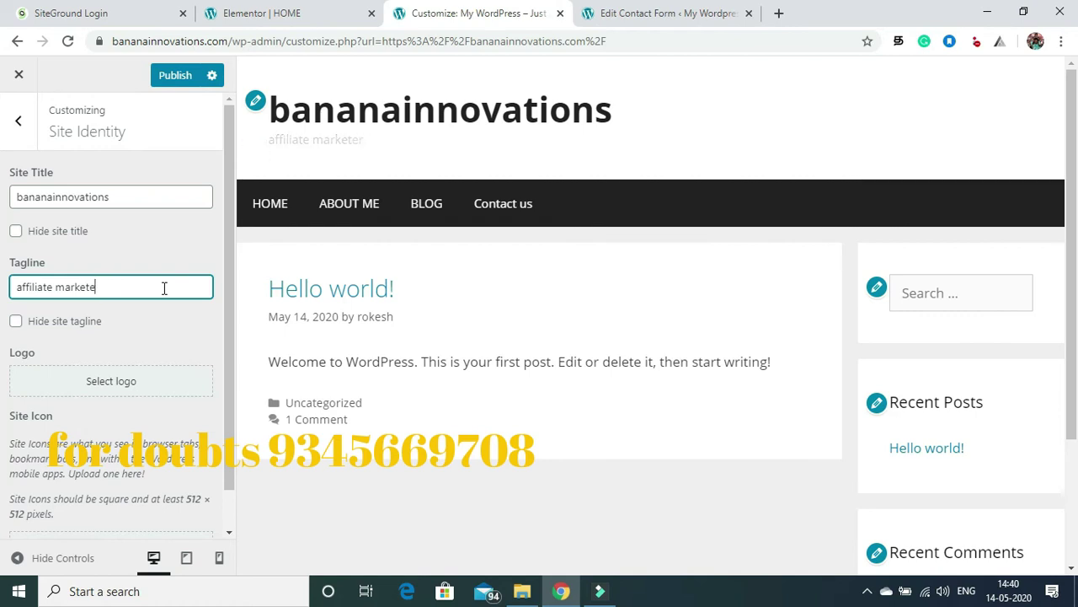
{"action": "type", "text": "marketing to the core"}
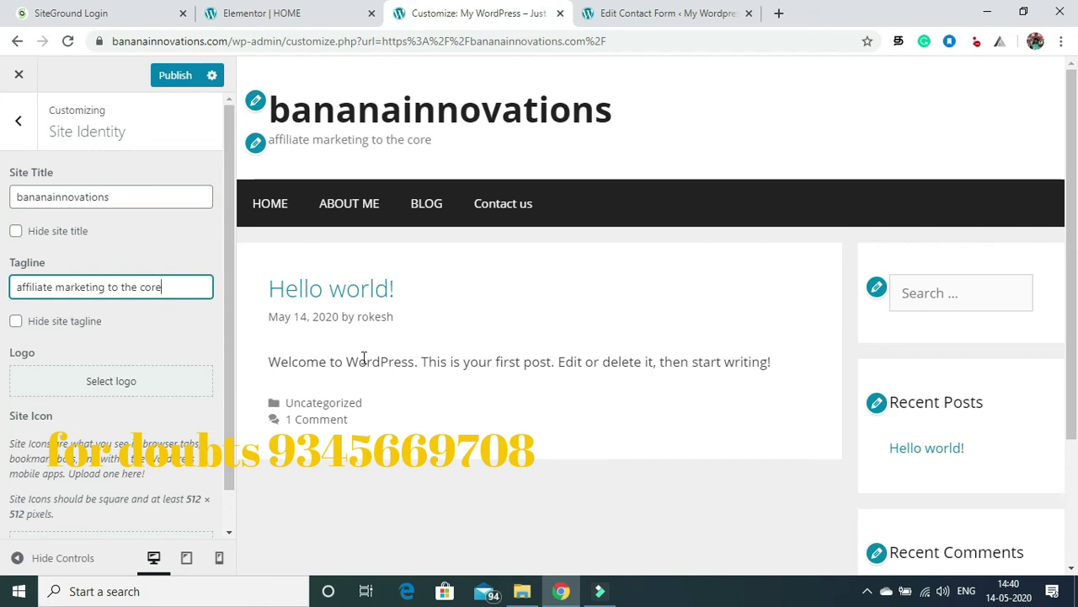
{"action": "left_click", "coordinate": [441, 481]}
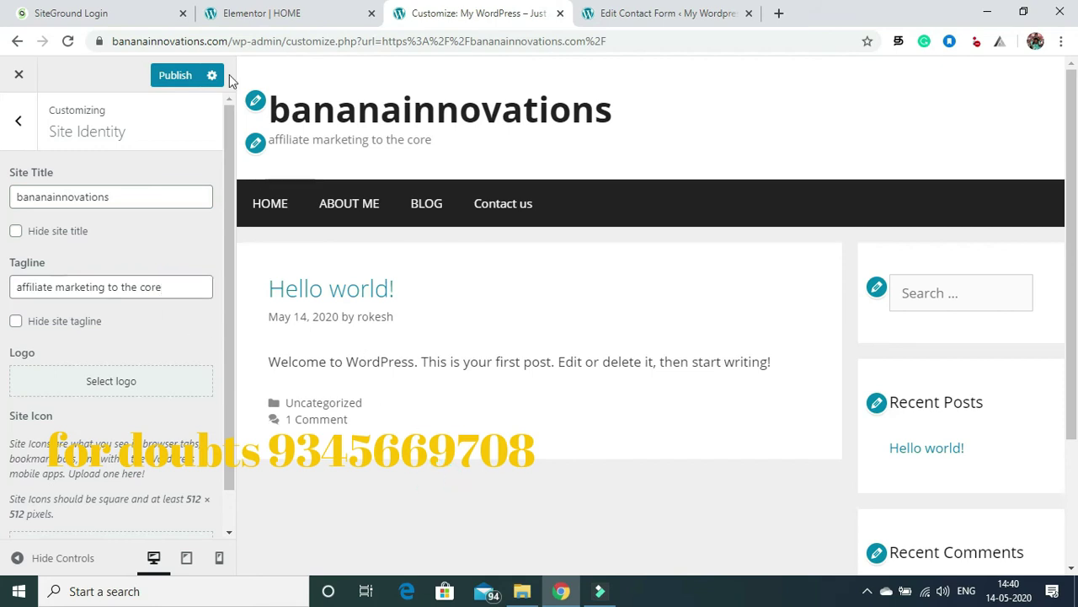
{"action": "left_click", "coordinate": [169, 76]}
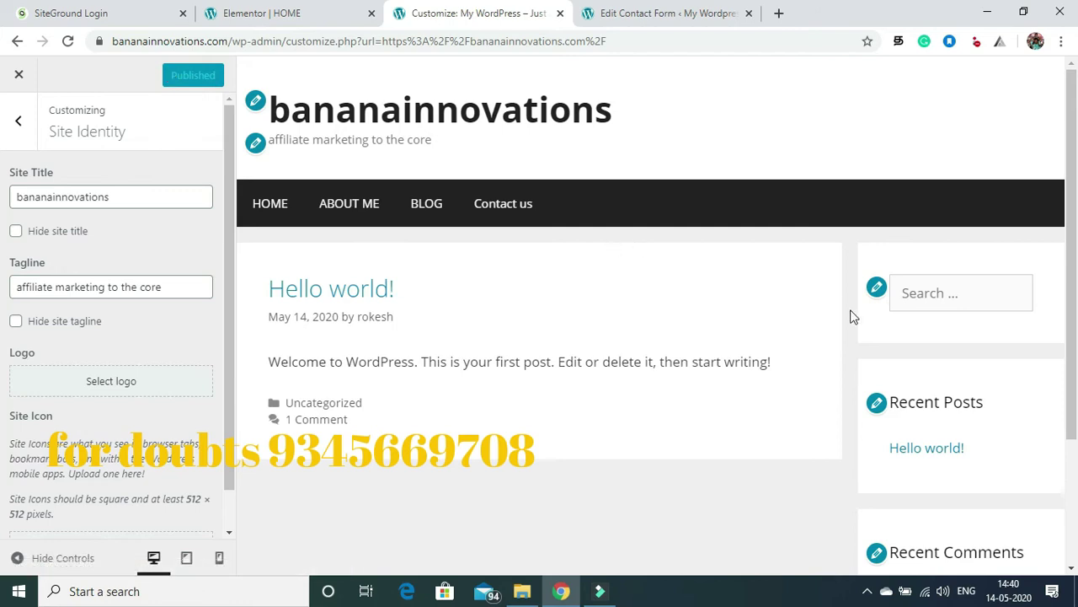
Step: Remove the Search, Recent Posts and Recent Comments widgets from the Right Sidebar and publish
{"action": "left_click", "coordinate": [878, 288]}
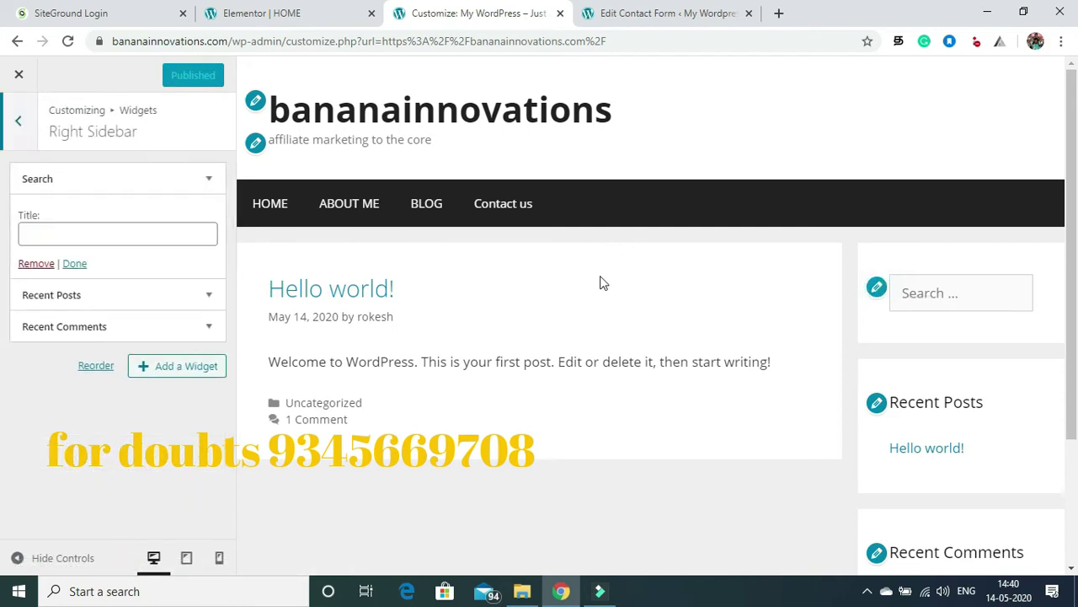
{"action": "left_click", "coordinate": [36, 264]}
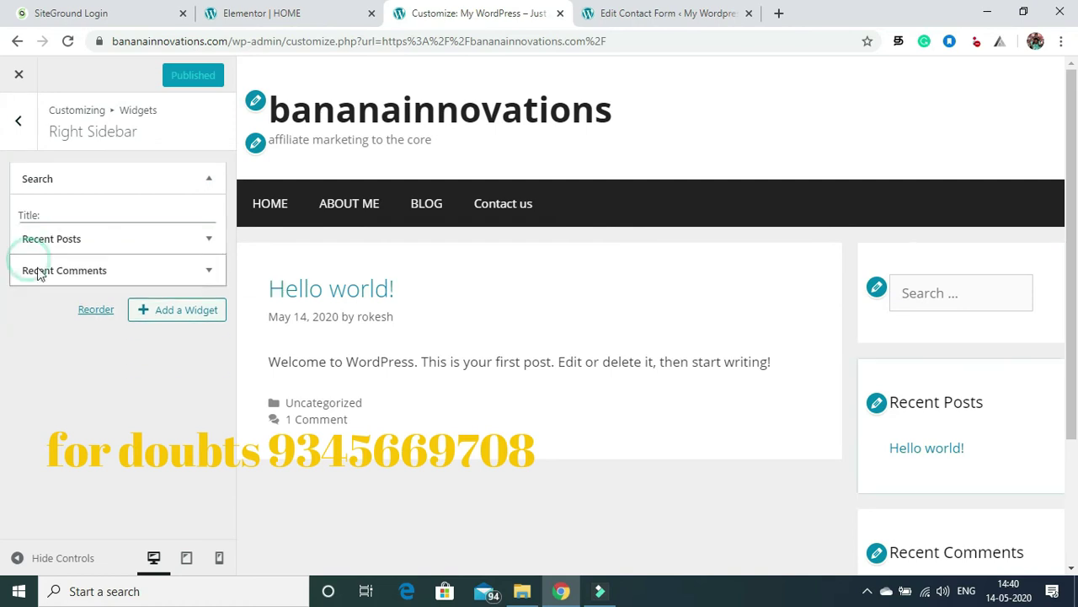
{"action": "left_click", "coordinate": [54, 178]}
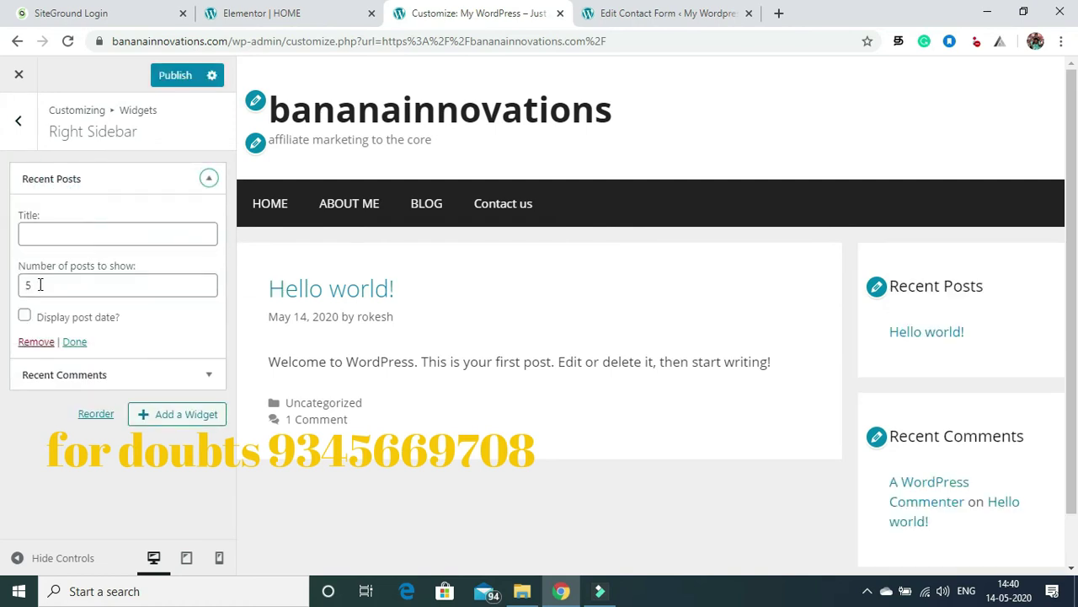
{"action": "left_click", "coordinate": [36, 343]}
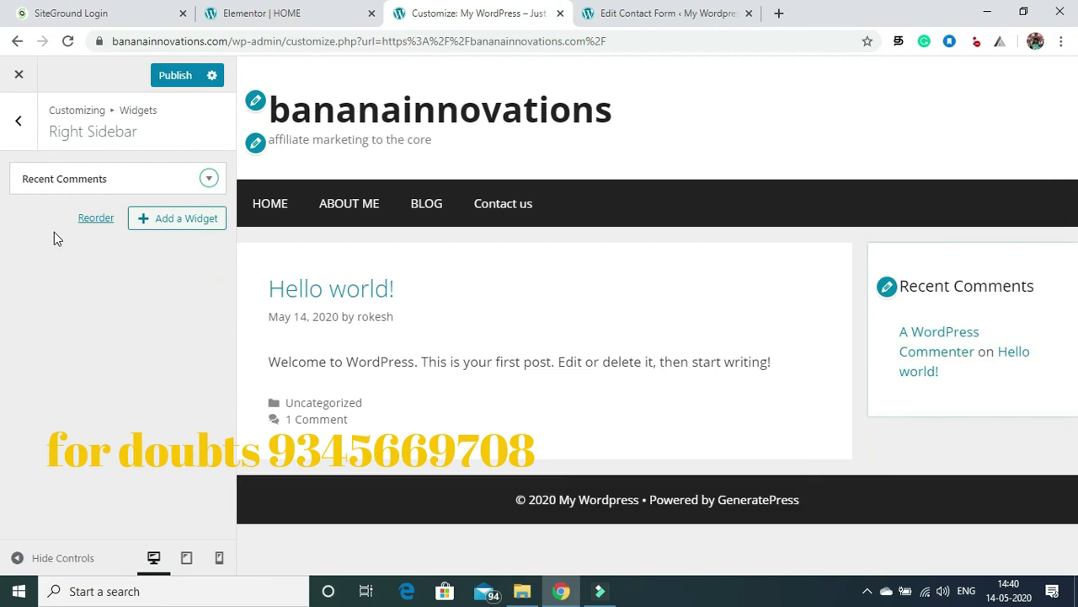
{"action": "left_click", "coordinate": [73, 177]}
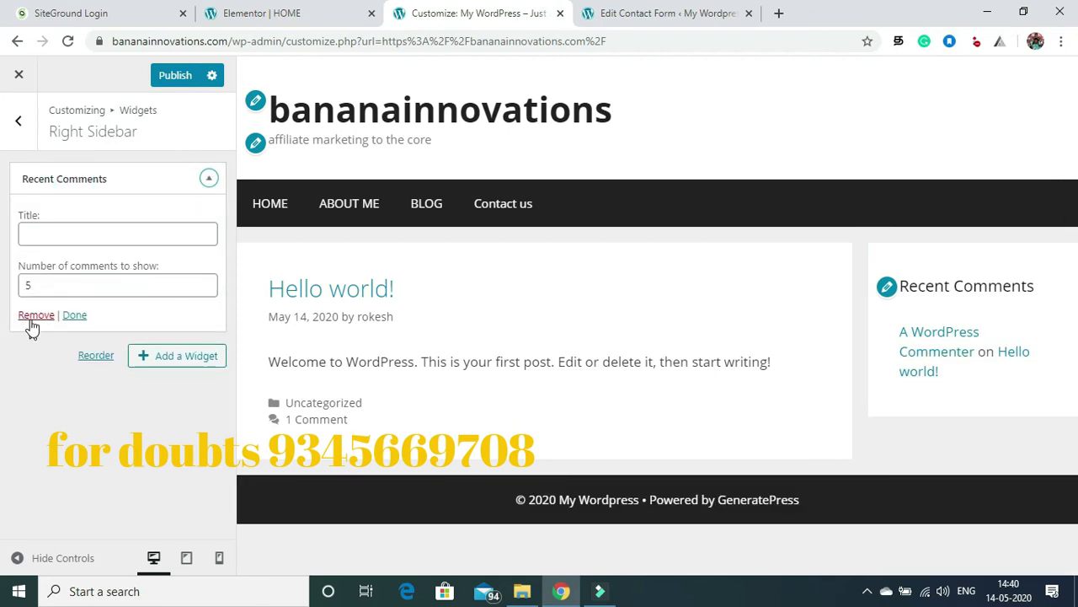
{"action": "left_click", "coordinate": [33, 316]}
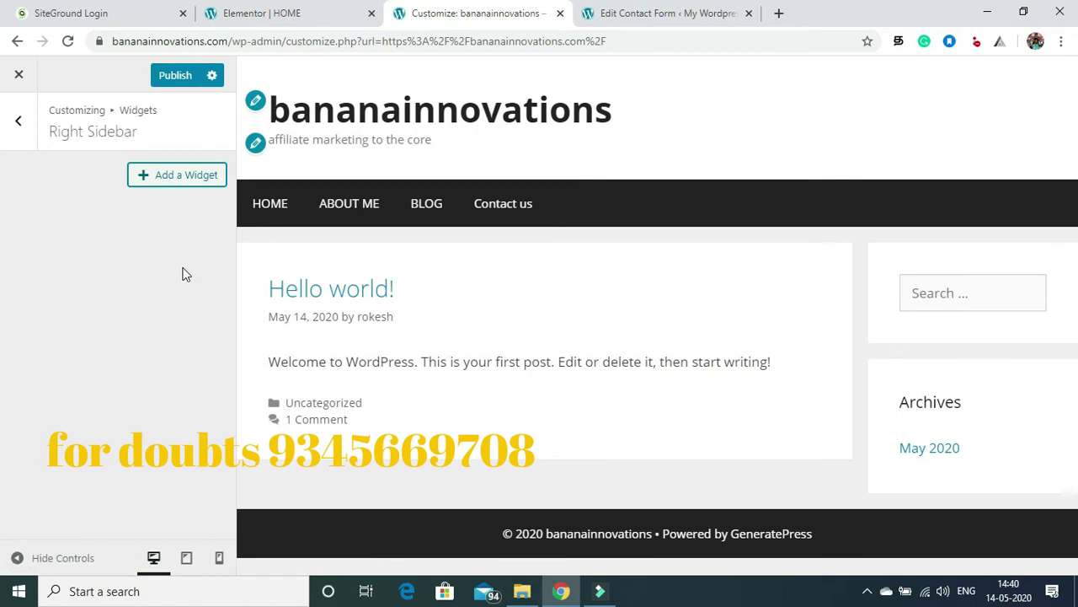
{"action": "left_click", "coordinate": [174, 77]}
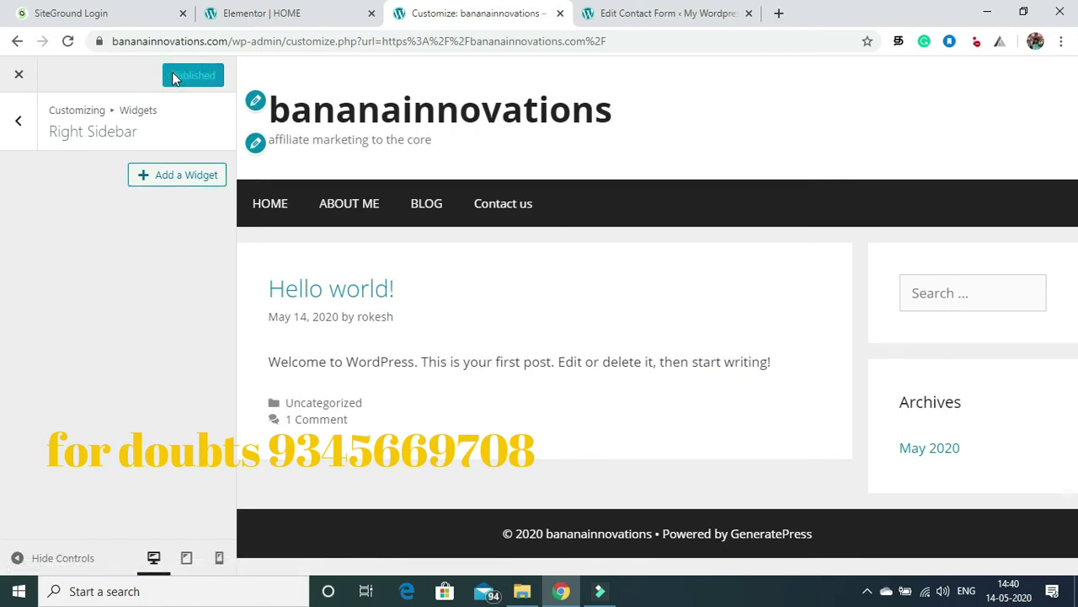
{"action": "left_click", "coordinate": [20, 124]}
Step: Upload person (3) and set it as the first testimonial's avatar
{"action": "left_click", "coordinate": [257, 10]}
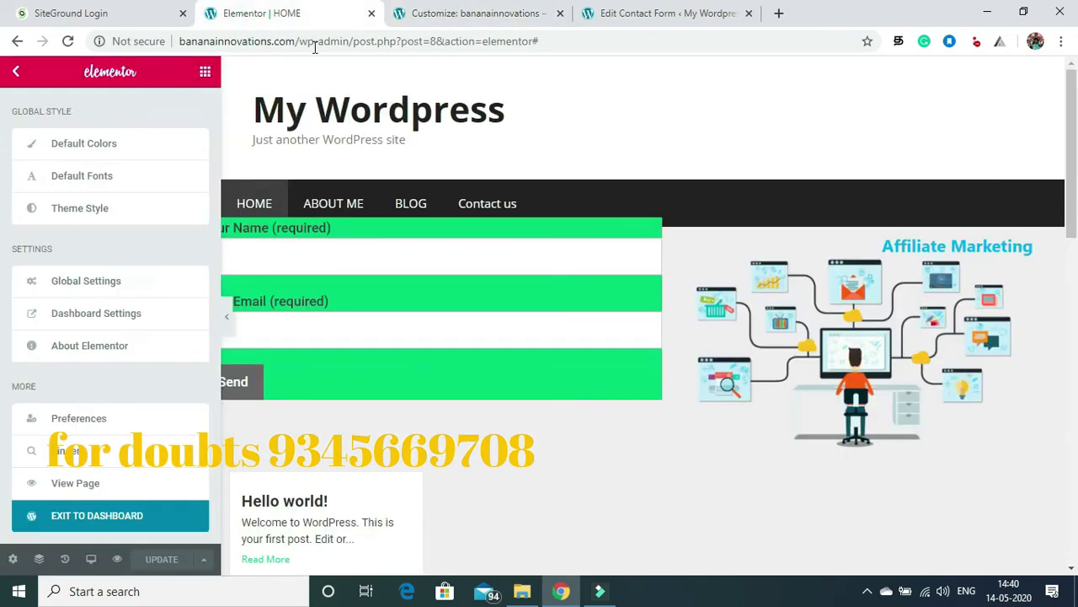
{"action": "scroll", "coordinate": [1073, 287], "scroll_direction": "down", "scroll_amount": 3}
{"action": "scroll", "coordinate": [1072, 286], "scroll_direction": "down", "scroll_amount": 4}
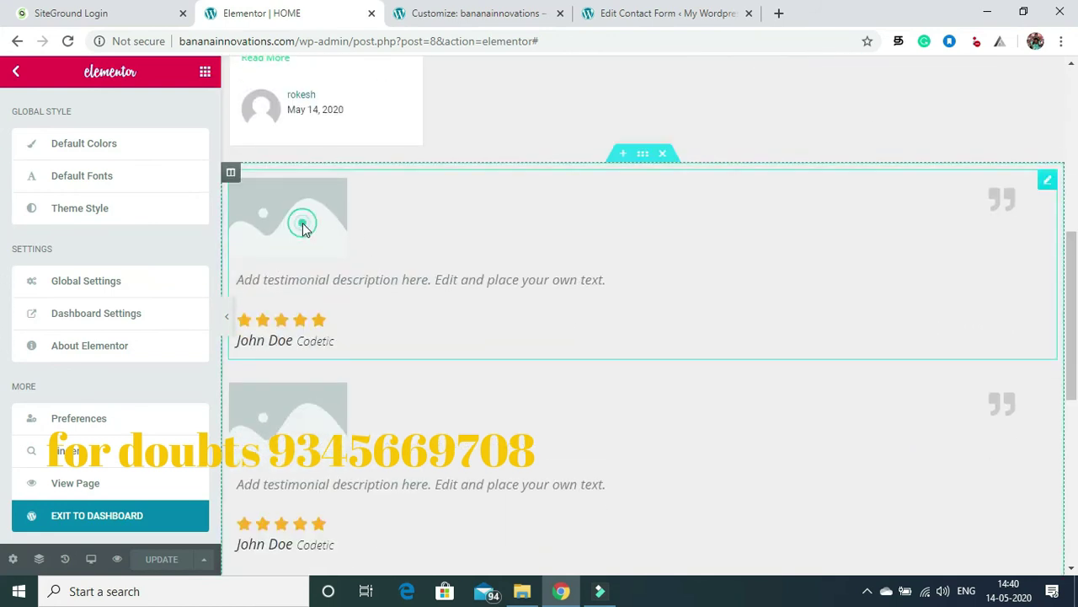
{"action": "left_click", "coordinate": [302, 222]}
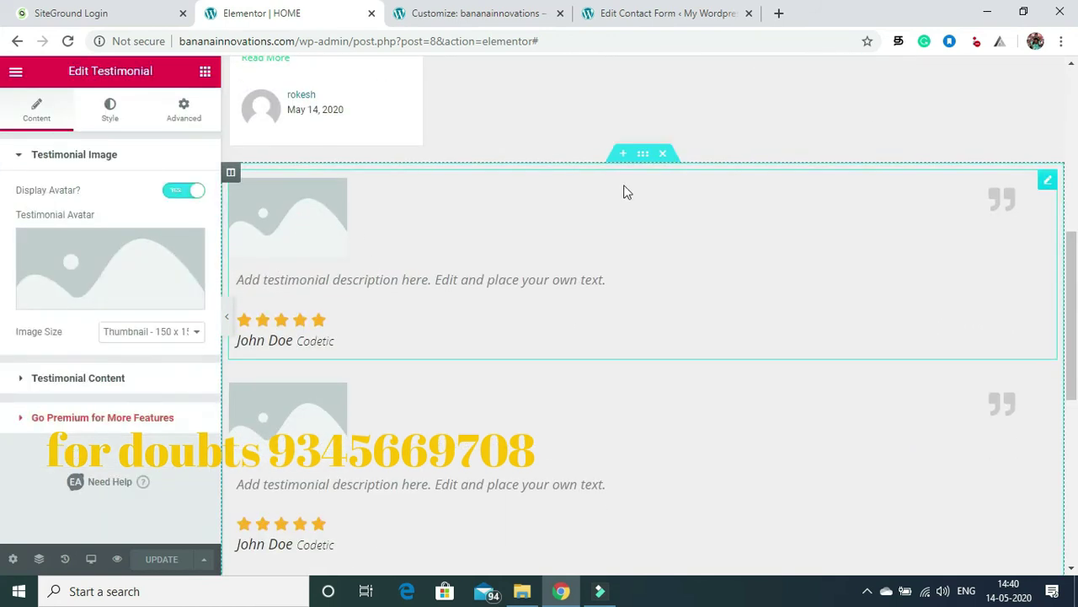
{"action": "left_click", "coordinate": [96, 293]}
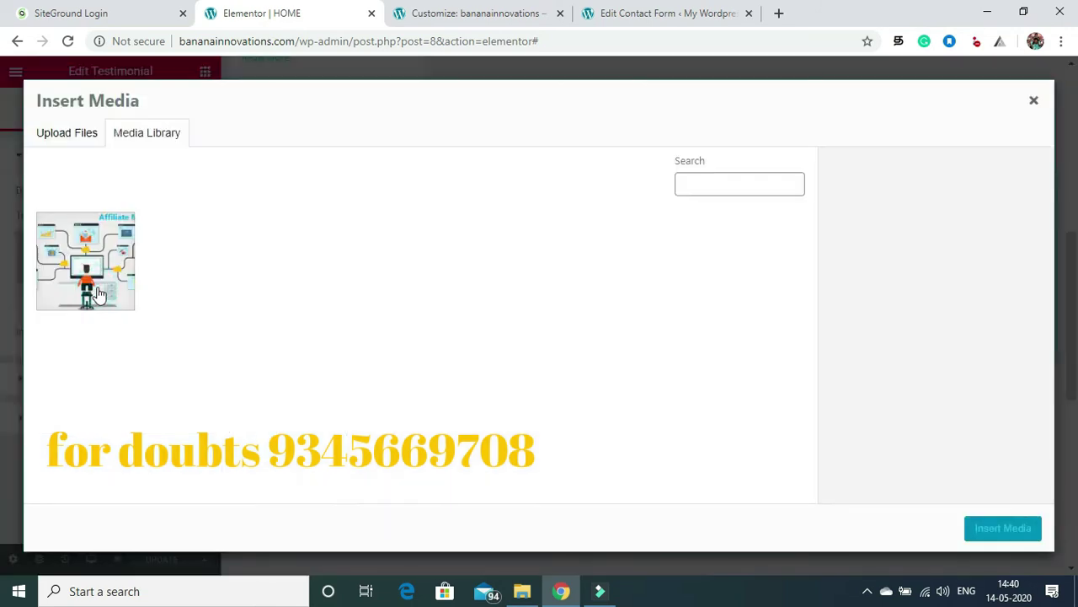
{"action": "left_click", "coordinate": [72, 136]}
{"action": "left_click", "coordinate": [534, 337]}
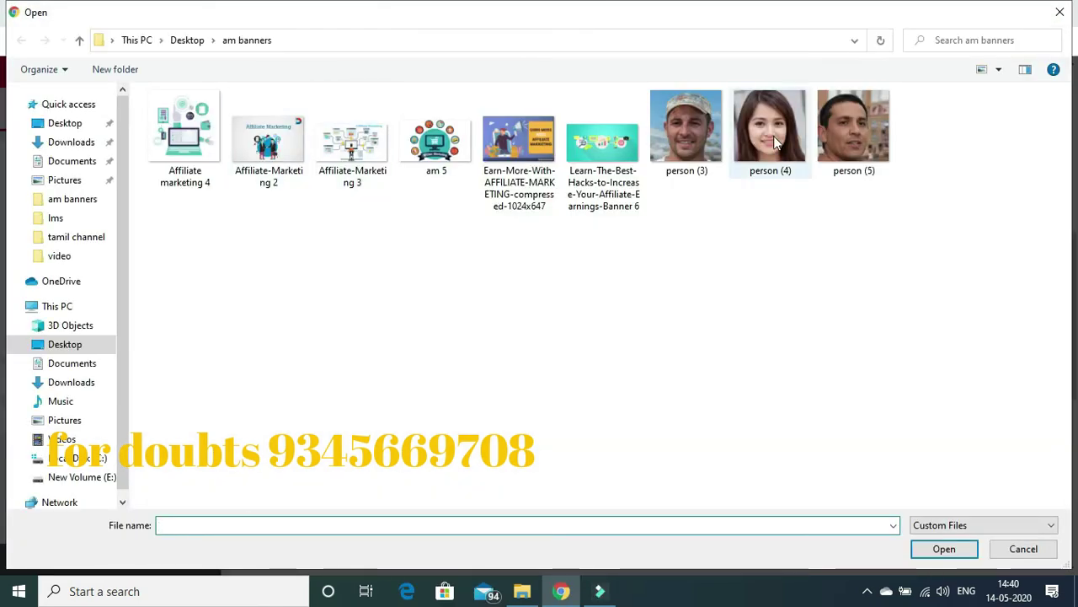
{"action": "left_click", "coordinate": [708, 126]}
{"action": "left_click", "coordinate": [973, 548]}
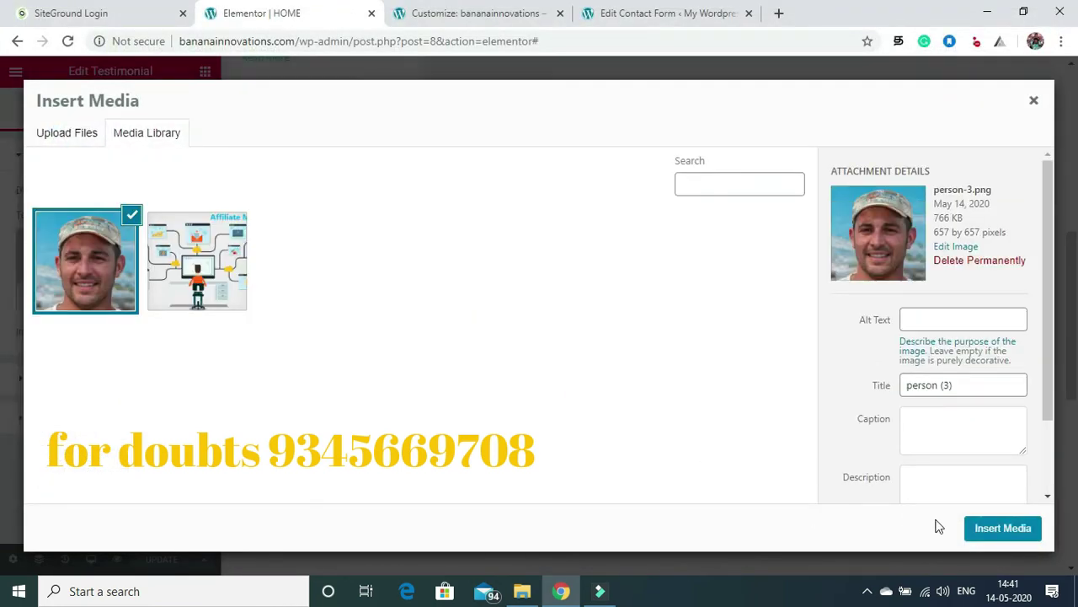
{"action": "left_click", "coordinate": [995, 528]}
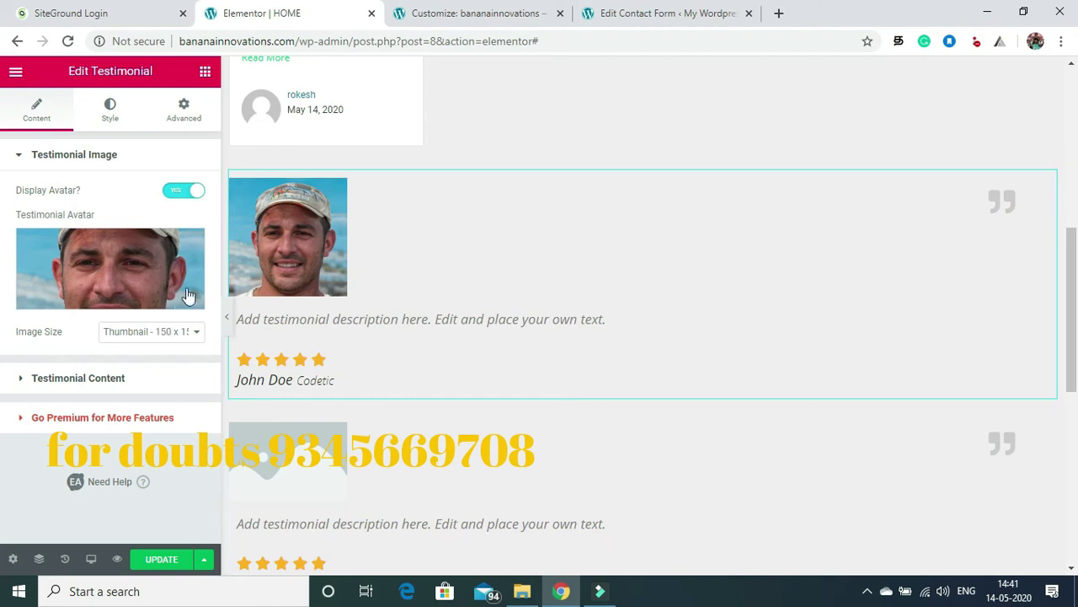
Step: Set the first testimonial's user name to mark and company name to cloud way
{"action": "left_click", "coordinate": [77, 377]}
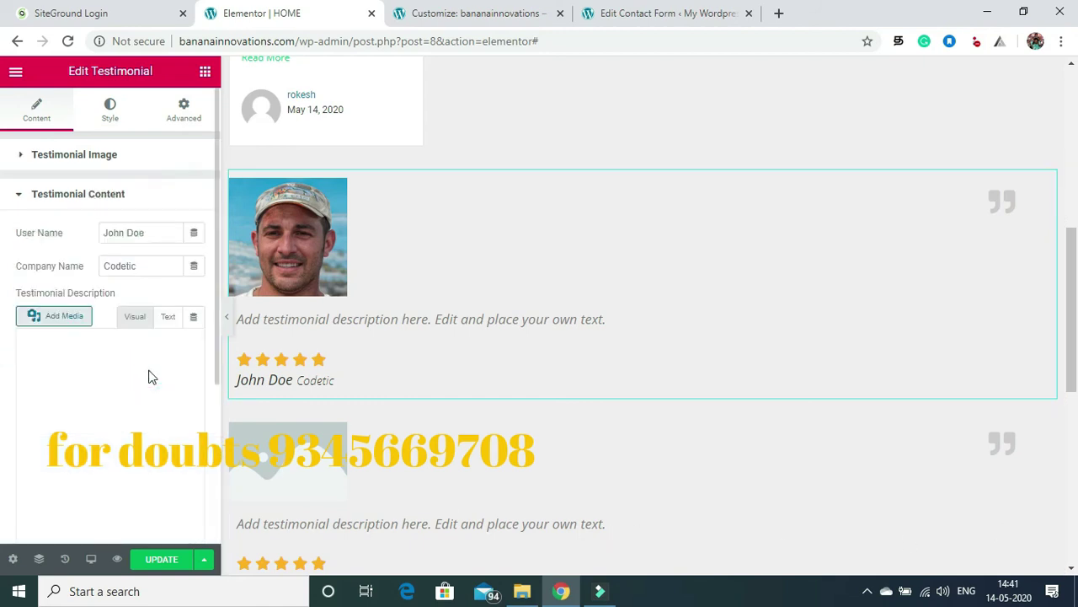
{"action": "left_click", "coordinate": [156, 232]}
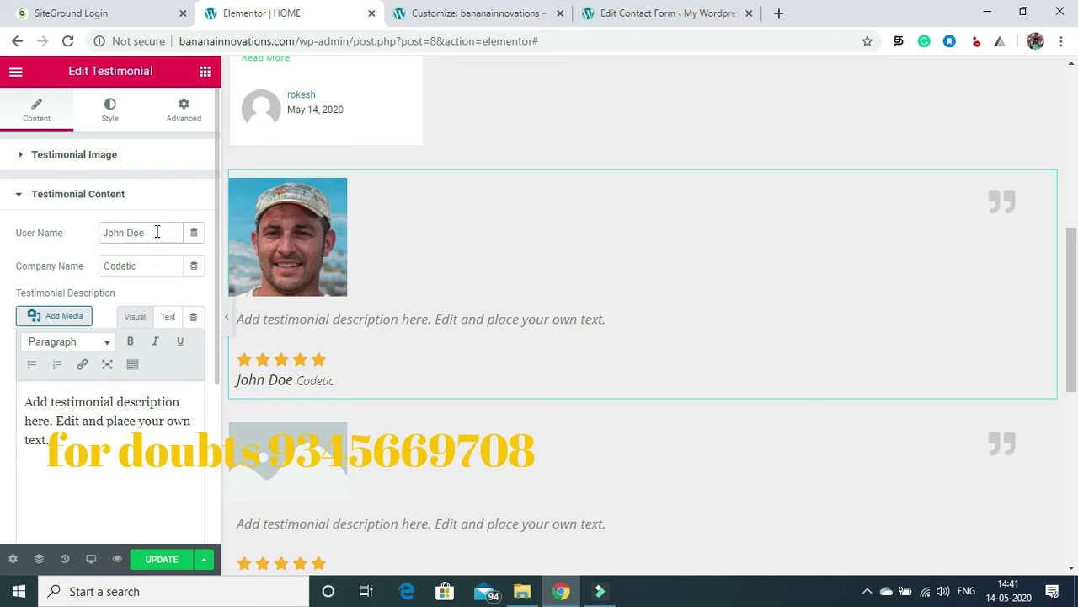
{"action": "key", "text": "BackSpace"}
{"action": "key", "text": "BackSpace"}
{"action": "key", "text": "BackSpace"}
{"action": "key", "text": "BackSpace"}
{"action": "key", "text": "BackSpace"}
{"action": "type", "text": "mark"}
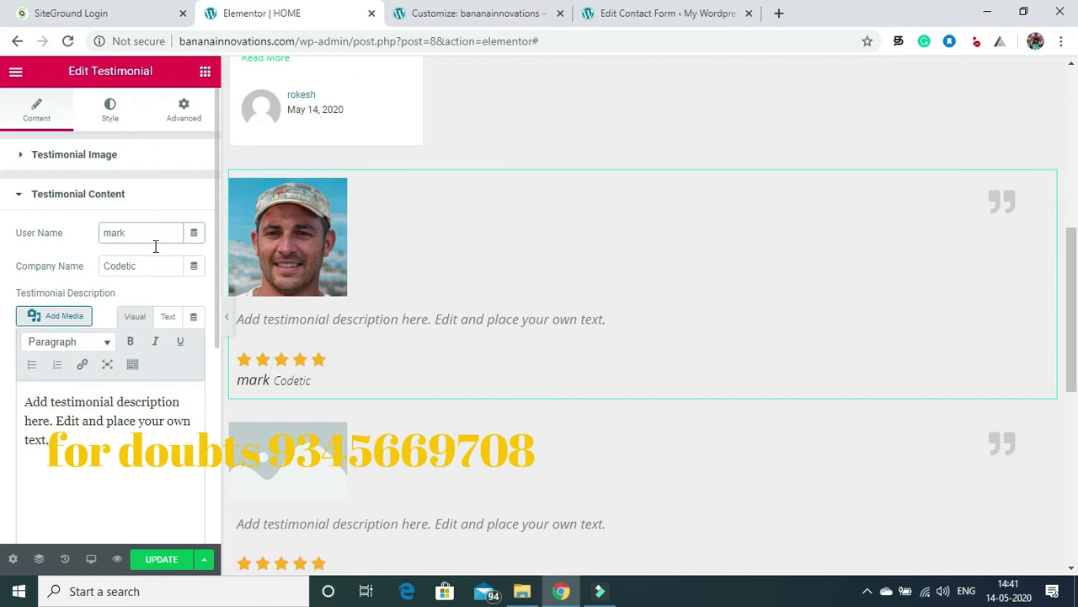
{"action": "left_click", "coordinate": [152, 267]}
{"action": "key", "text": "BackSpace"}
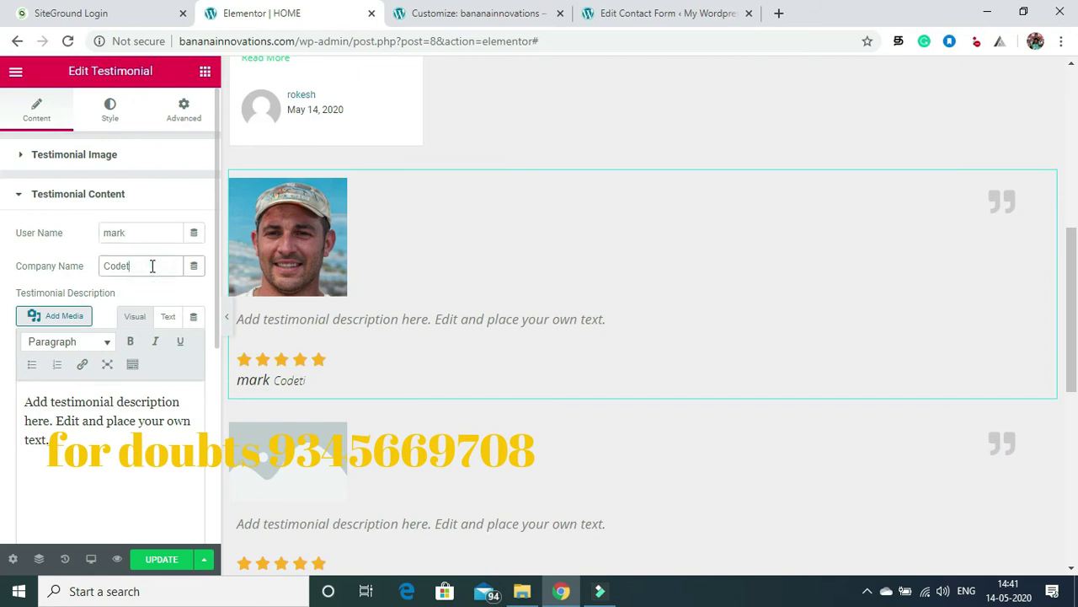
{"action": "key", "text": "BackSpace"}
{"action": "key", "text": "BackSpace"}
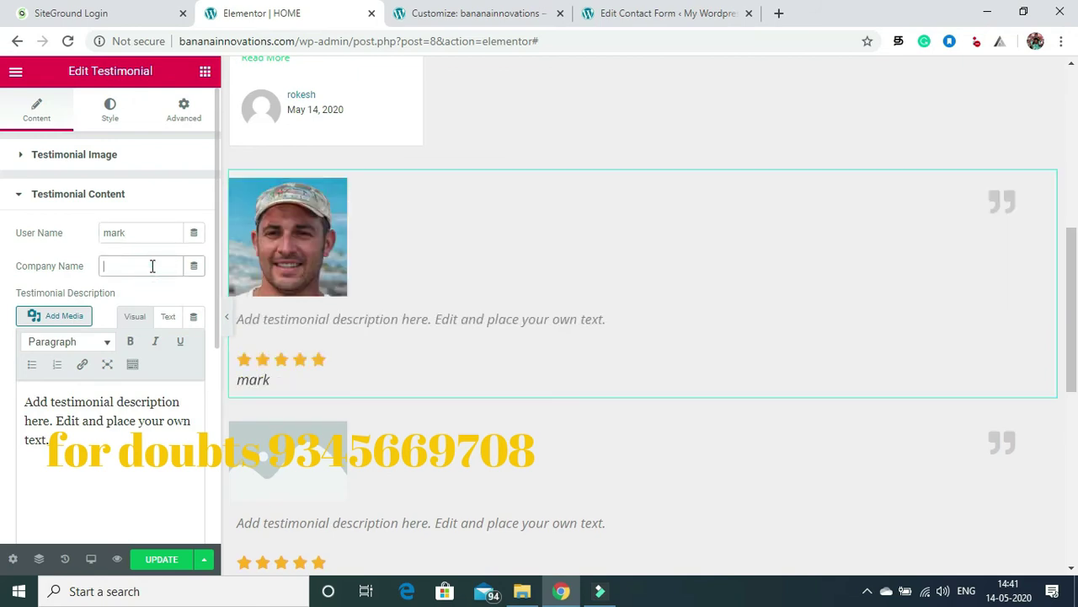
{"action": "key", "text": "BackSpace"}
{"action": "key", "text": "BackSpace"}
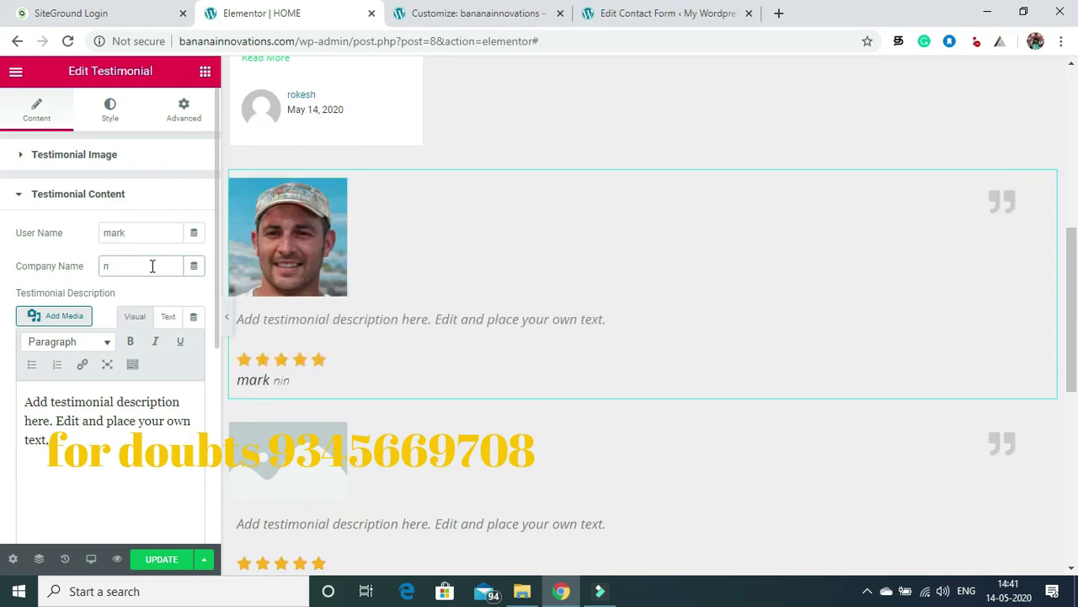
{"action": "type", "text": "cloud way"}
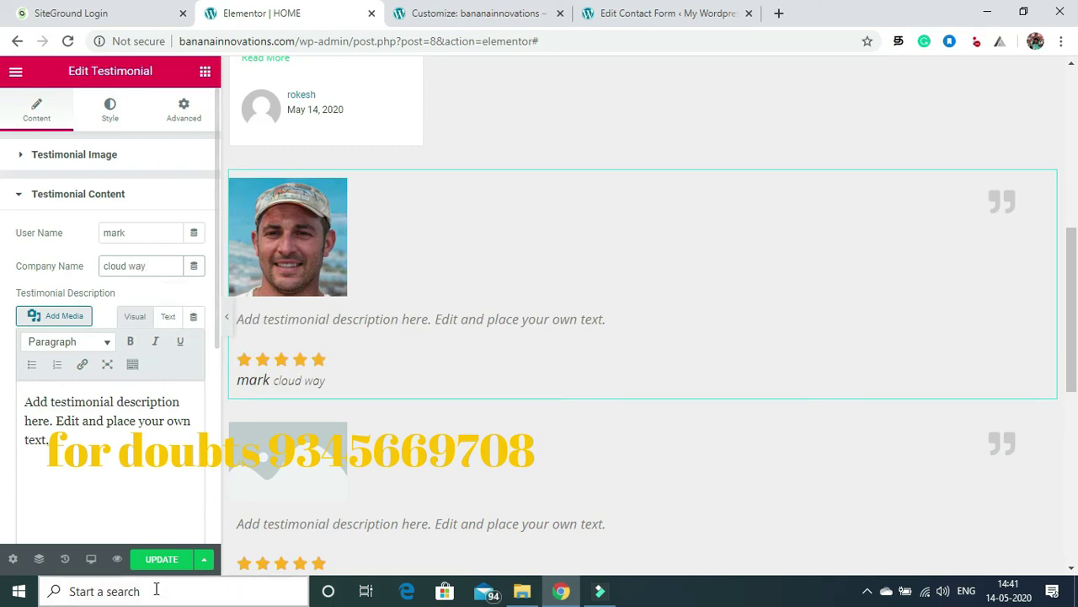
Step: Save the Home page changes with Update
{"action": "left_click", "coordinate": [160, 563]}
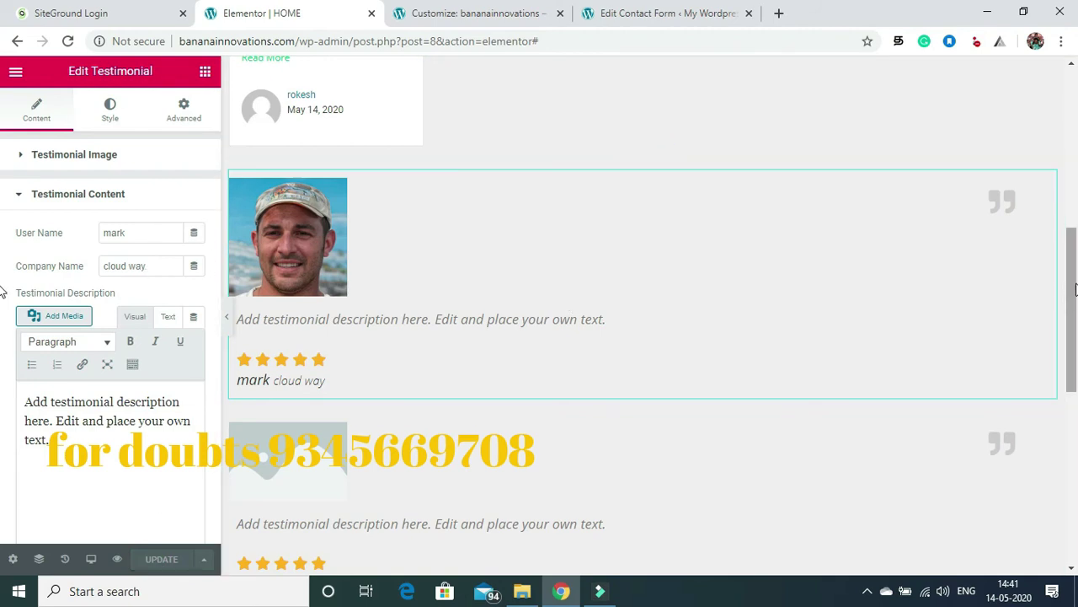
{"action": "scroll", "coordinate": [1070, 295], "scroll_direction": "down", "scroll_amount": 1}
{"action": "scroll", "coordinate": [619, 327], "scroll_direction": "down", "scroll_amount": 2}
Step: Upload person (4) and set it as the second testimonial's avatar
{"action": "left_click", "coordinate": [311, 243]}
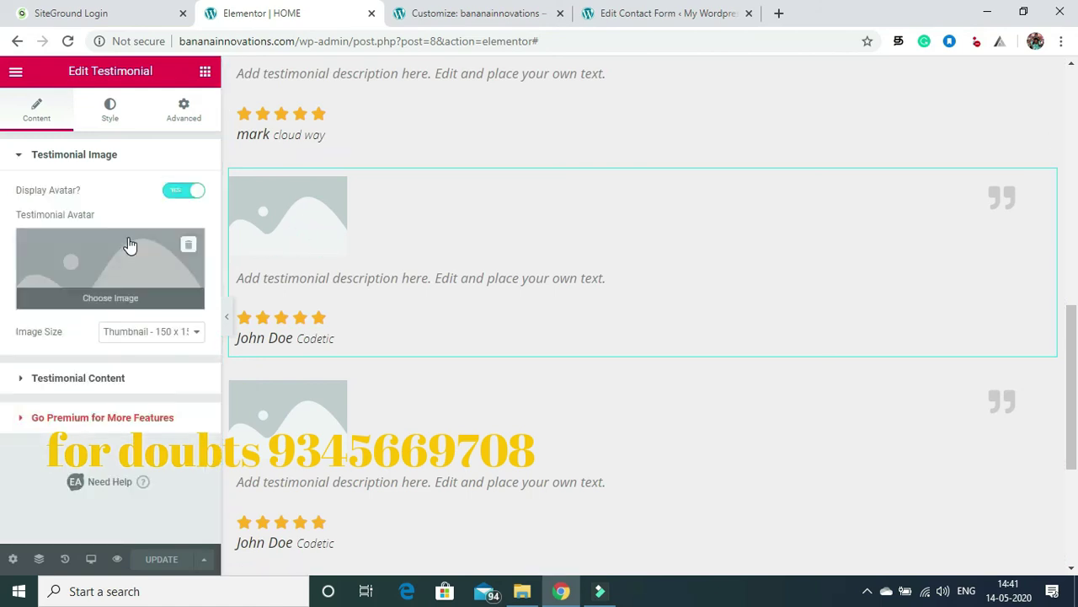
{"action": "left_click", "coordinate": [129, 244]}
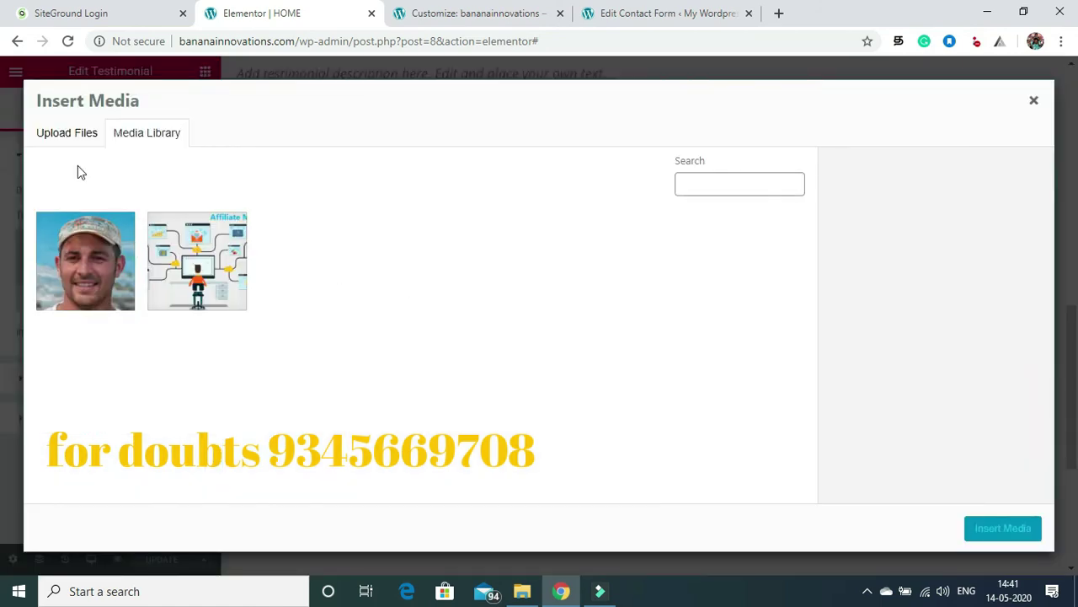
{"action": "left_click", "coordinate": [64, 136]}
{"action": "left_click", "coordinate": [556, 336]}
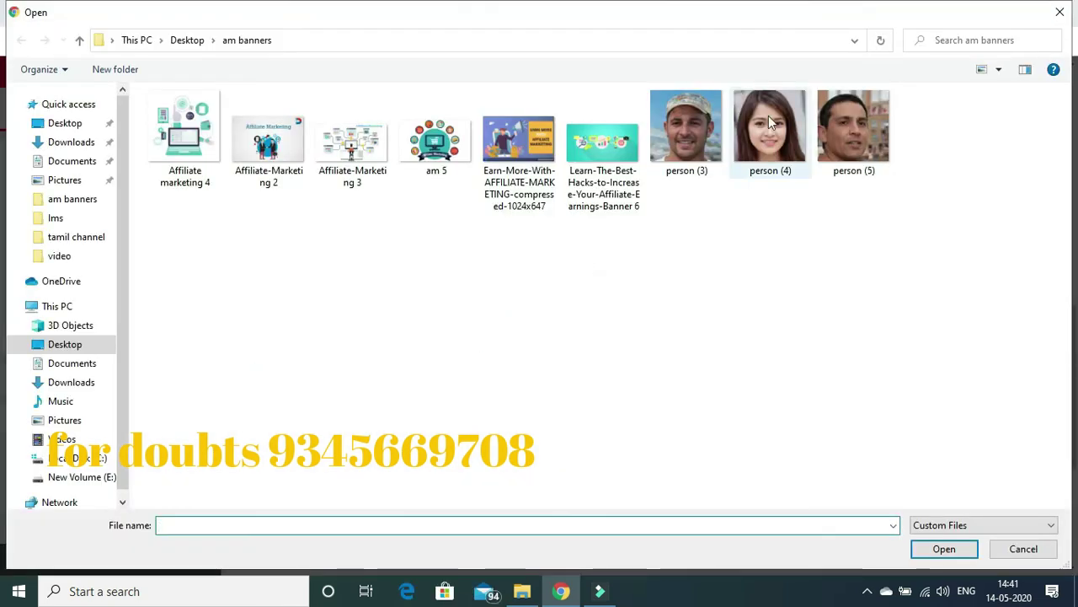
{"action": "left_click", "coordinate": [770, 126]}
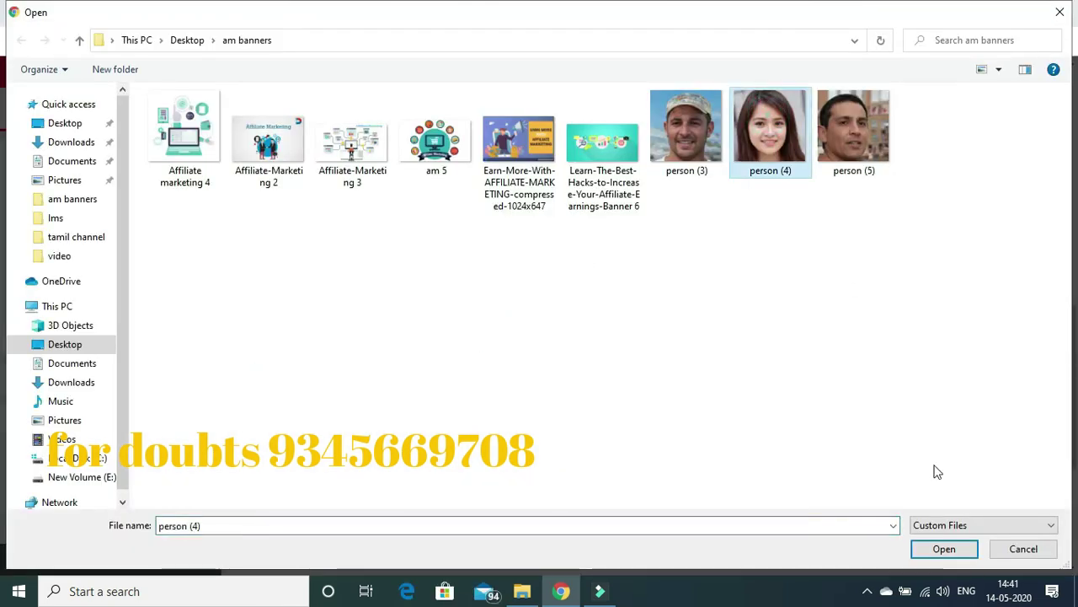
{"action": "left_click", "coordinate": [940, 549]}
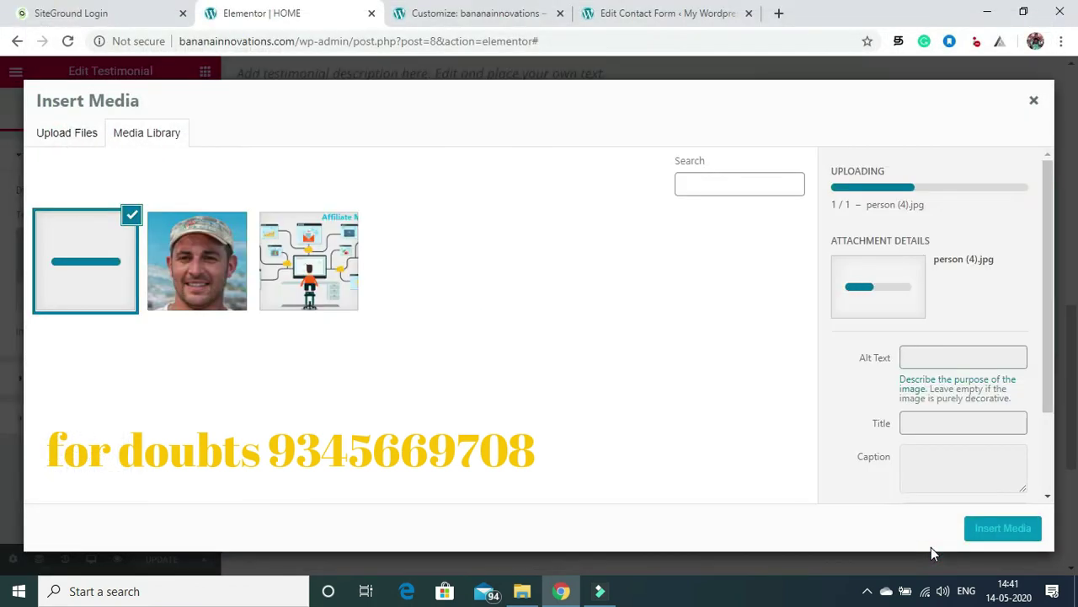
{"action": "left_click", "coordinate": [991, 536]}
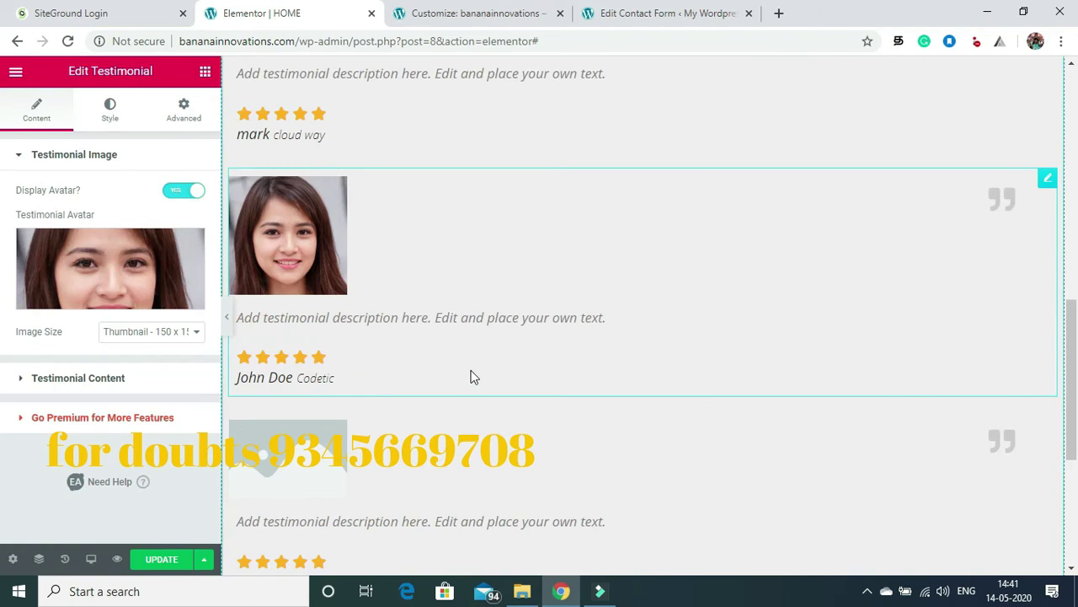
Step: Rename the second reviewer to maria with company code academy, and save the page
{"action": "left_click", "coordinate": [114, 387]}
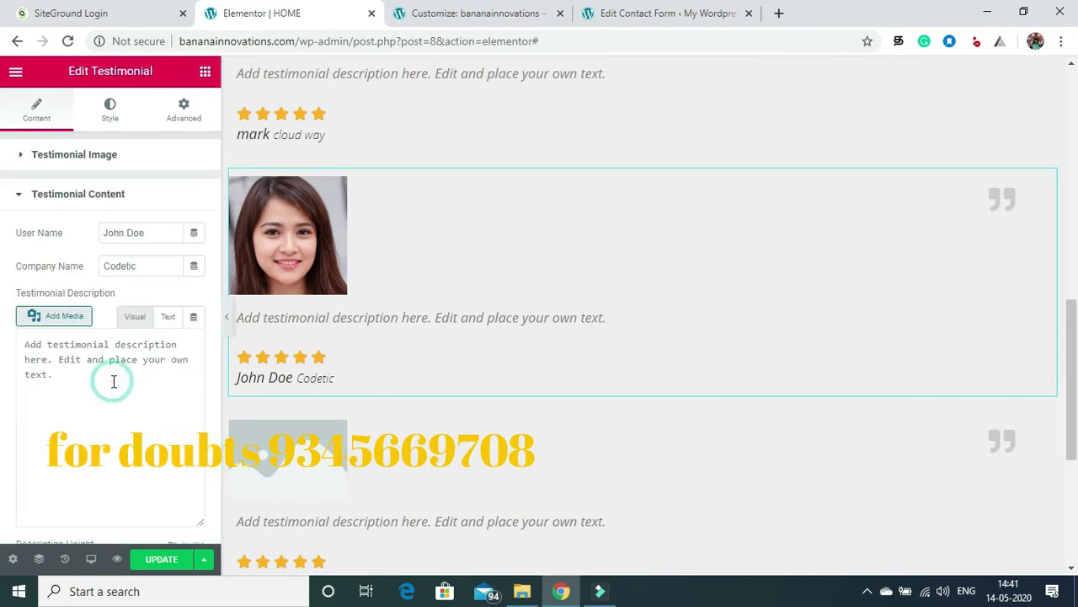
{"action": "left_click", "coordinate": [147, 236]}
{"action": "key", "text": "BackSpace"}
{"action": "key", "text": "BackSpace"}
{"action": "key", "text": "BackSpace"}
{"action": "key", "text": "BackSpace"}
{"action": "key", "text": "BackSpace"}
{"action": "key", "text": "BackSpace"}
{"action": "key", "text": "BackSpace"}
{"action": "key", "text": "BackSpace"}
{"action": "type", "text": "maria"}
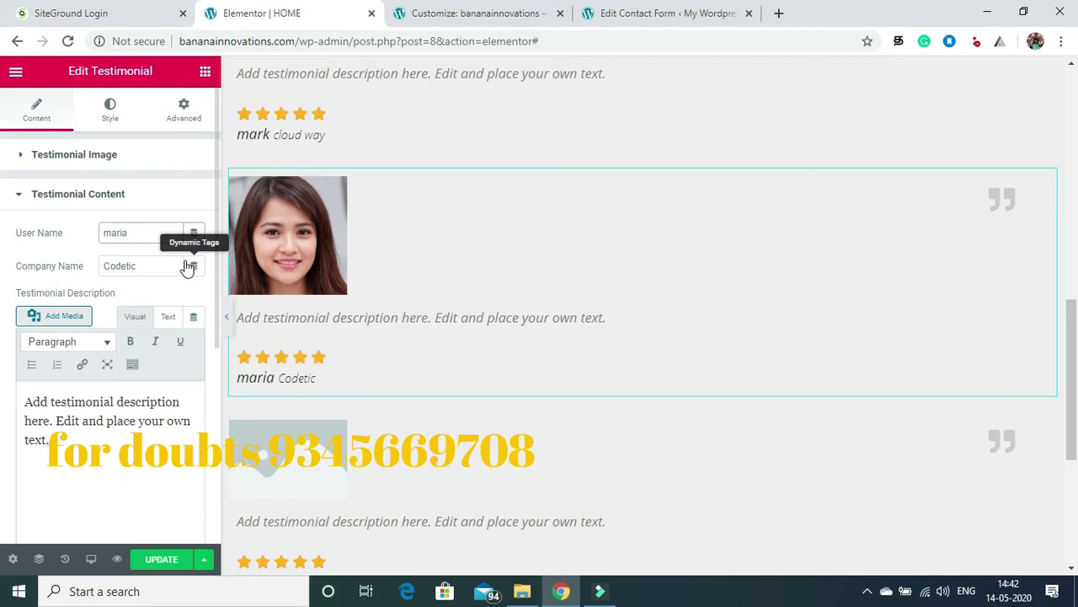
{"action": "left_click", "coordinate": [151, 267]}
{"action": "key", "text": "BackSpace"}
{"action": "key", "text": "BackSpace"}
{"action": "type", "text": "code academy"}
{"action": "left_click", "coordinate": [158, 560]}
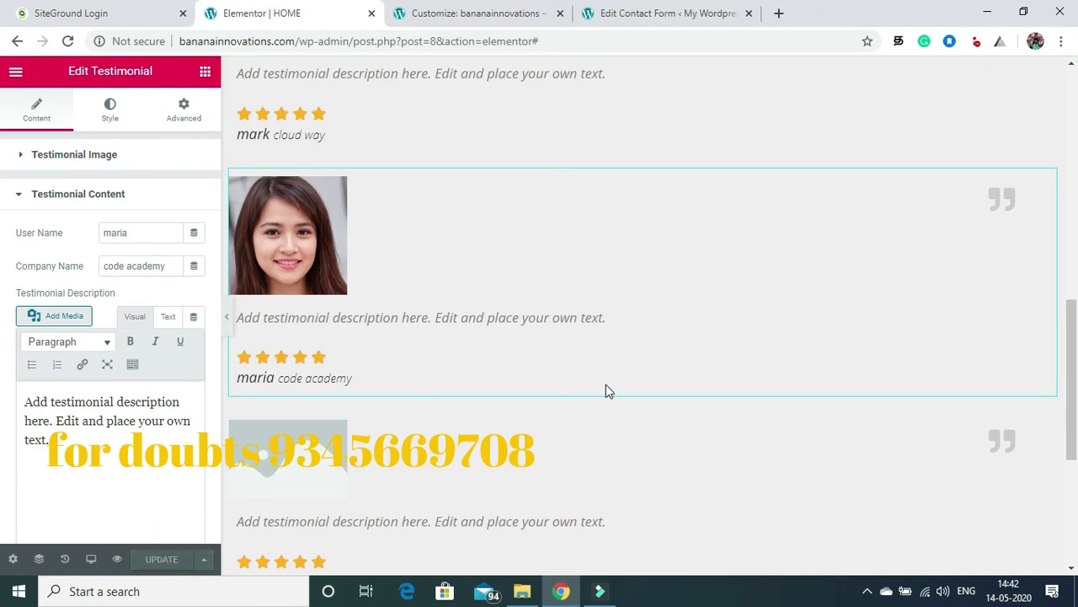
Step: Upload person (5) and set it as the third testimonial's avatar
{"action": "scroll", "coordinate": [1067, 313], "scroll_direction": "down", "scroll_amount": 2}
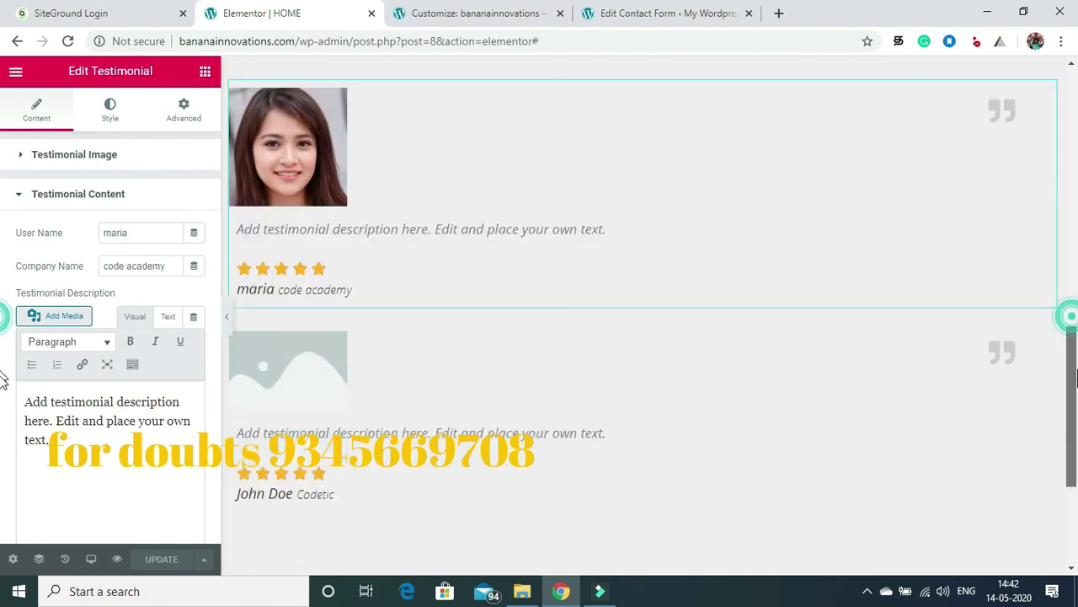
{"action": "left_click", "coordinate": [291, 285]}
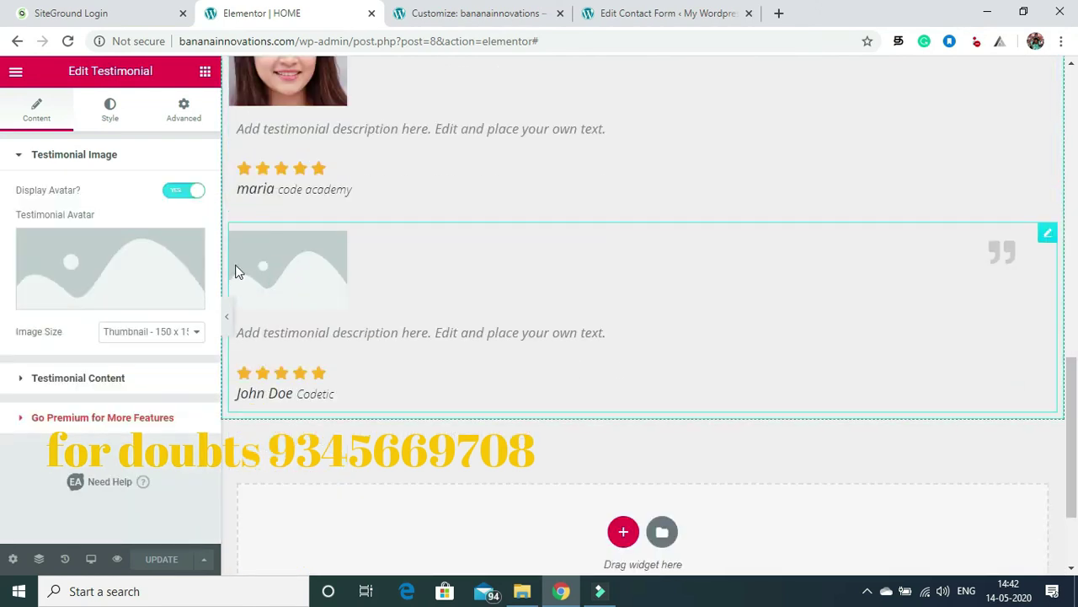
{"action": "left_click", "coordinate": [111, 262]}
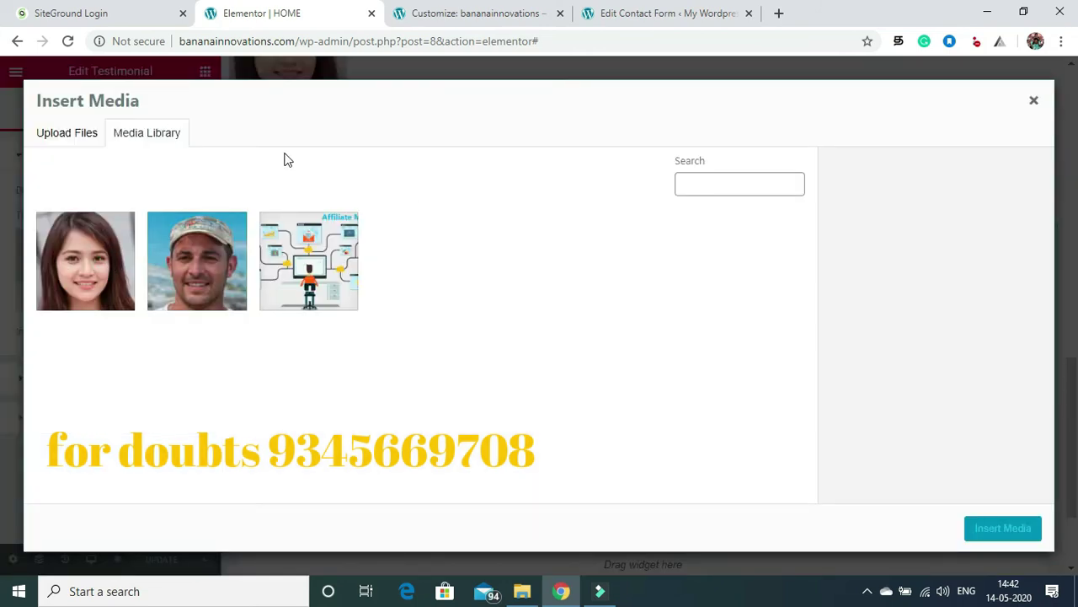
{"action": "left_click", "coordinate": [42, 133]}
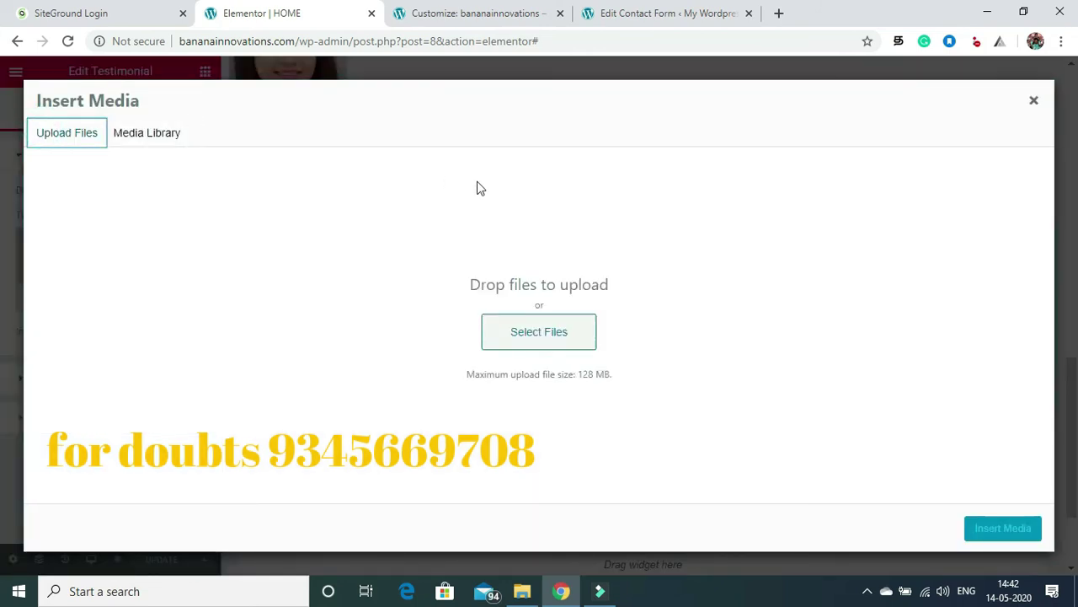
{"action": "left_click", "coordinate": [551, 337]}
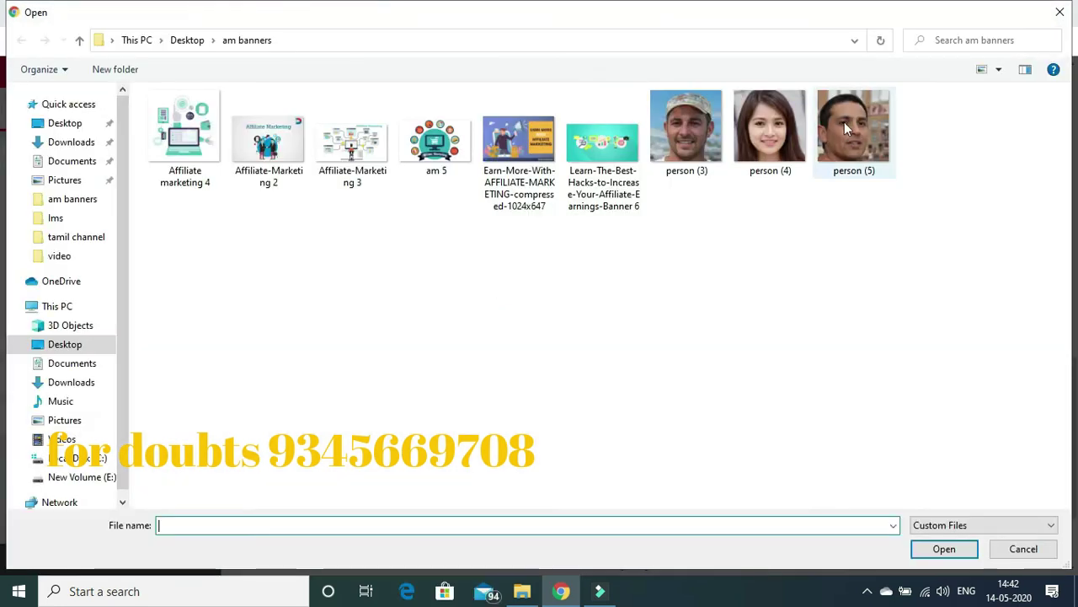
{"action": "left_click", "coordinate": [847, 128]}
{"action": "left_click", "coordinate": [931, 548]}
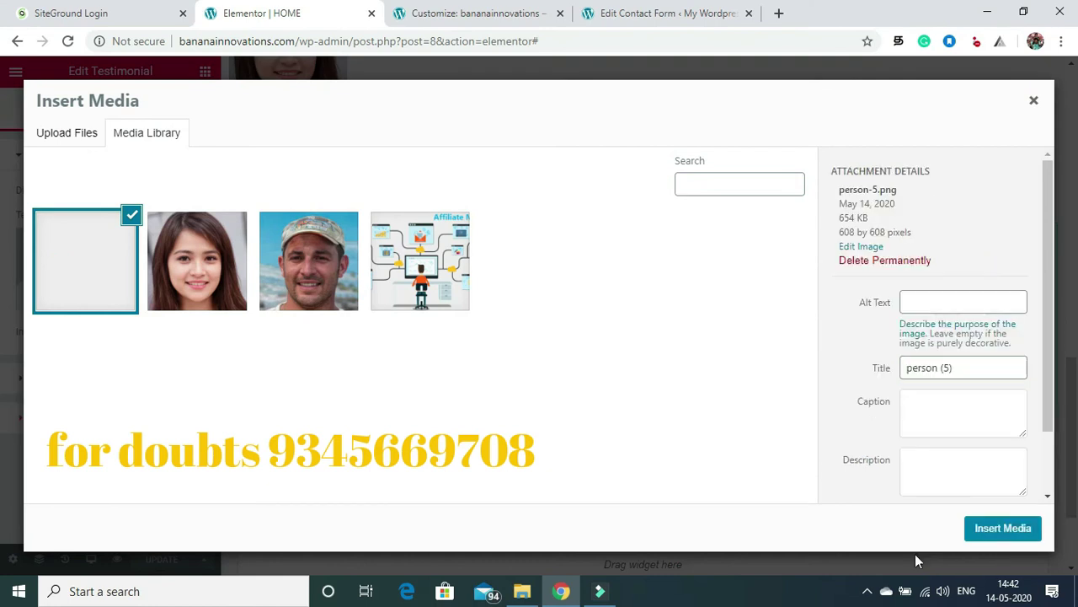
{"action": "left_click", "coordinate": [971, 532]}
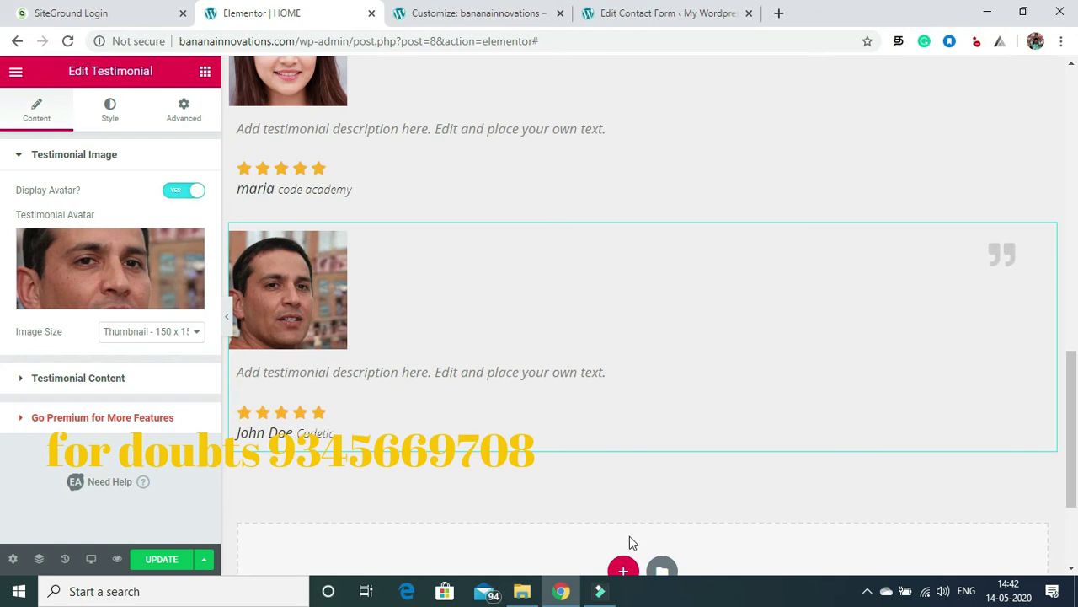
Step: Rename the third reviewer to steven with company johnny, and save the page
{"action": "left_click", "coordinate": [118, 378]}
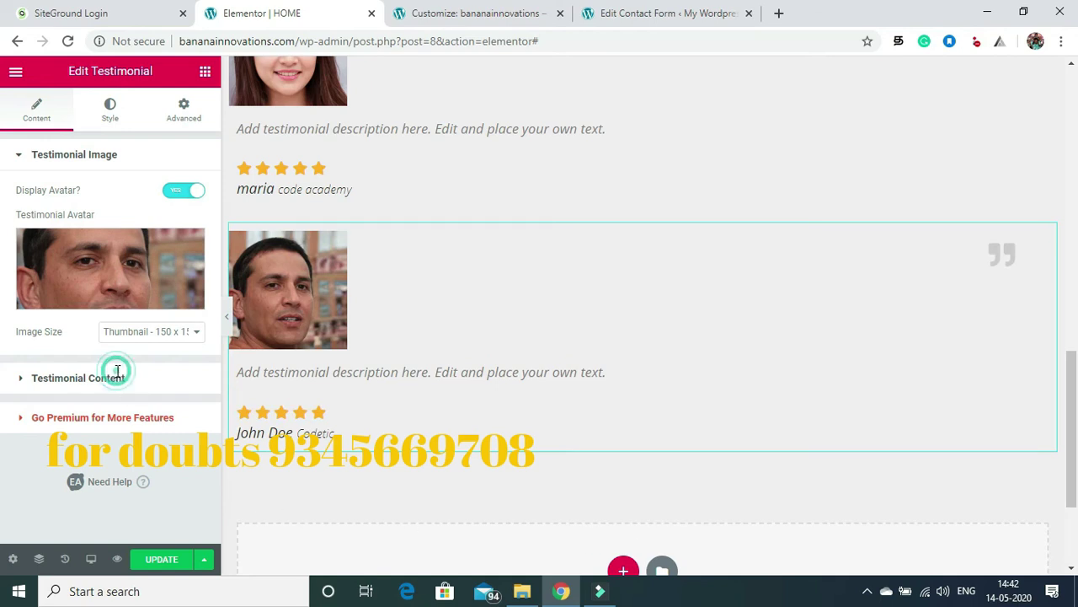
{"action": "left_click", "coordinate": [150, 236]}
{"action": "key", "text": "BackSpace"}
{"action": "key", "text": "BackSpace"}
{"action": "key", "text": "BackSpace"}
{"action": "key", "text": "BackSpace"}
{"action": "key", "text": "BackSpace"}
{"action": "key", "text": "BackSpace"}
{"action": "key", "text": "BackSpace"}
{"action": "key", "text": "BackSpace"}
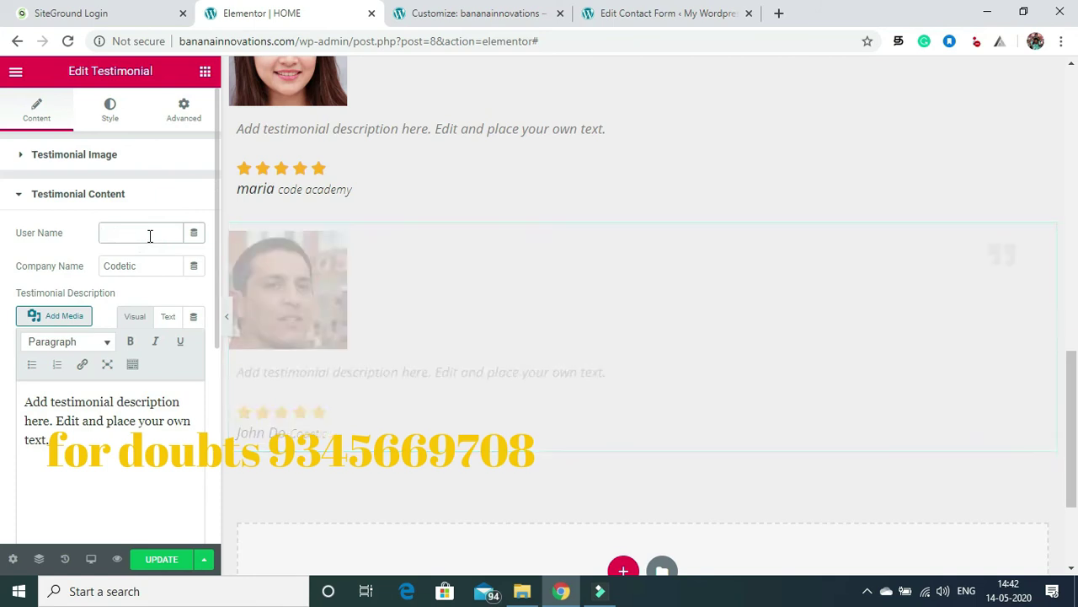
{"action": "type", "text": "steven"}
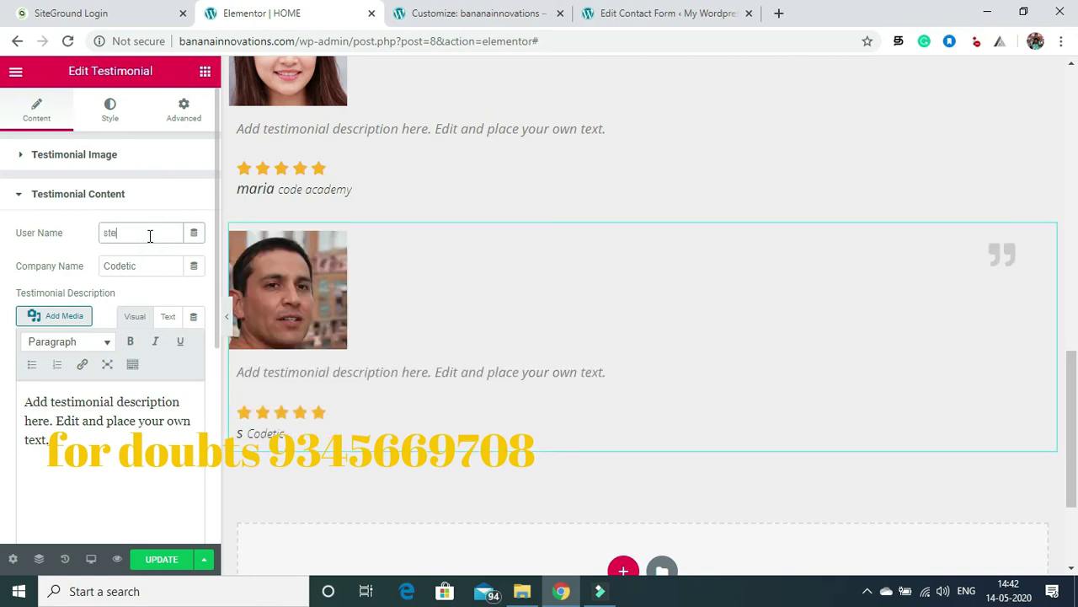
{"action": "left_click", "coordinate": [149, 266]}
{"action": "key", "text": "BackSpace"}
{"action": "key", "text": "BackSpace"}
{"action": "key", "text": "BackSpace"}
{"action": "key", "text": "BackSpace"}
{"action": "key", "text": "BackSpace"}
{"action": "key", "text": "BackSpace"}
{"action": "key", "text": "BackSpace"}
{"action": "type", "text": "johnny"}
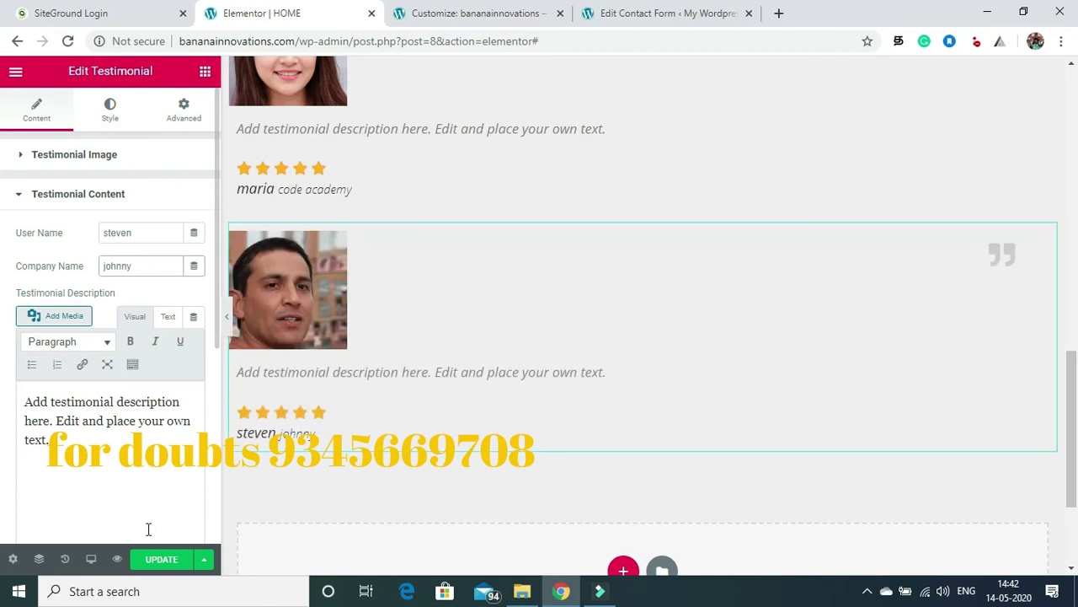
{"action": "left_click", "coordinate": [153, 560]}
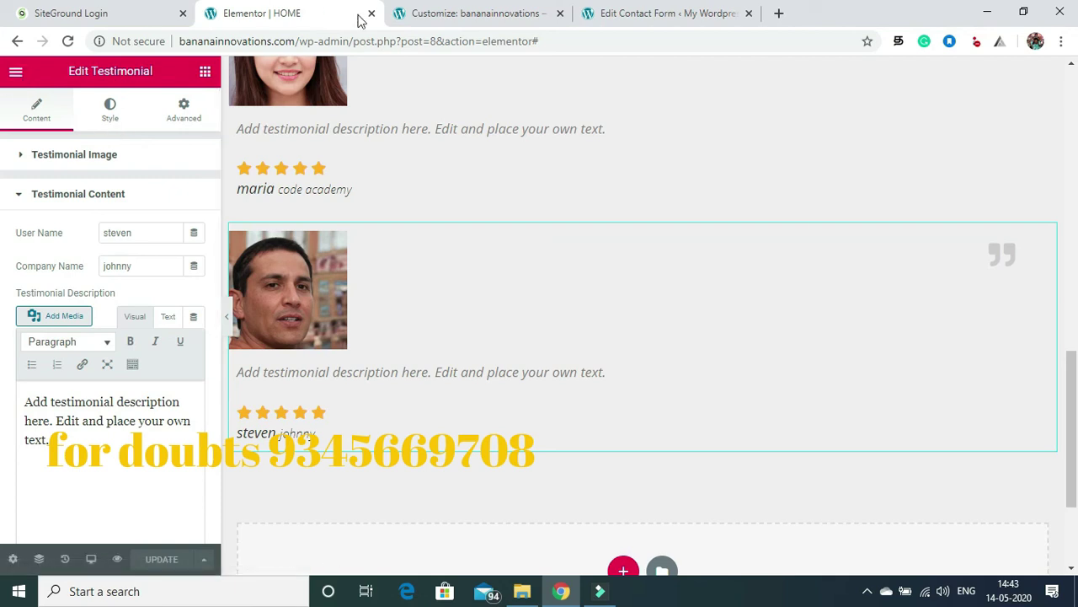
Step: Leave Elementor and close the Customizer to view the live site
{"action": "left_click", "coordinate": [16, 73]}
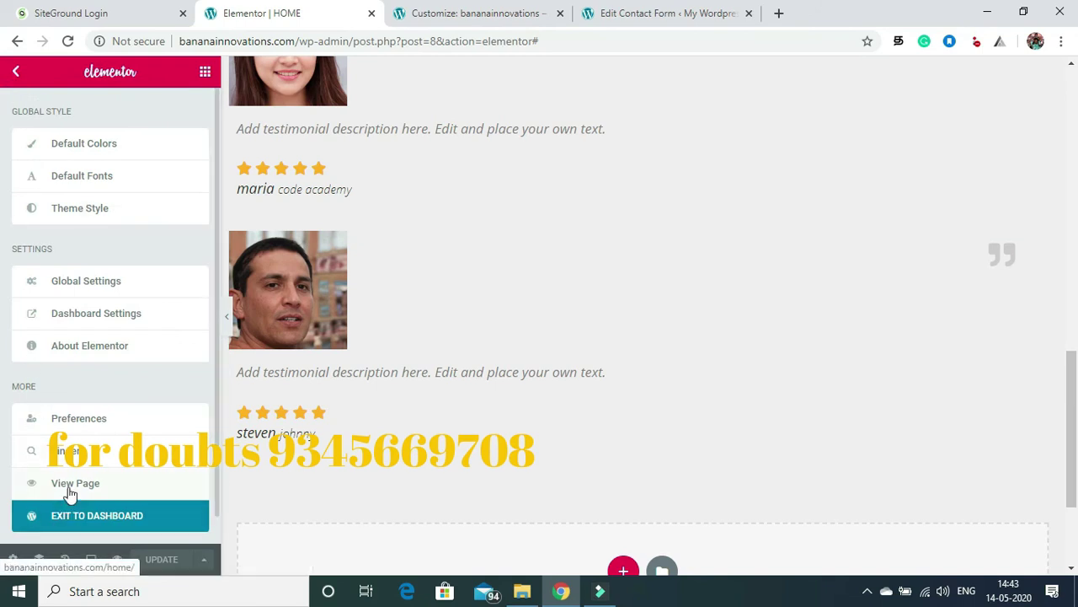
{"action": "left_click", "coordinate": [477, 13]}
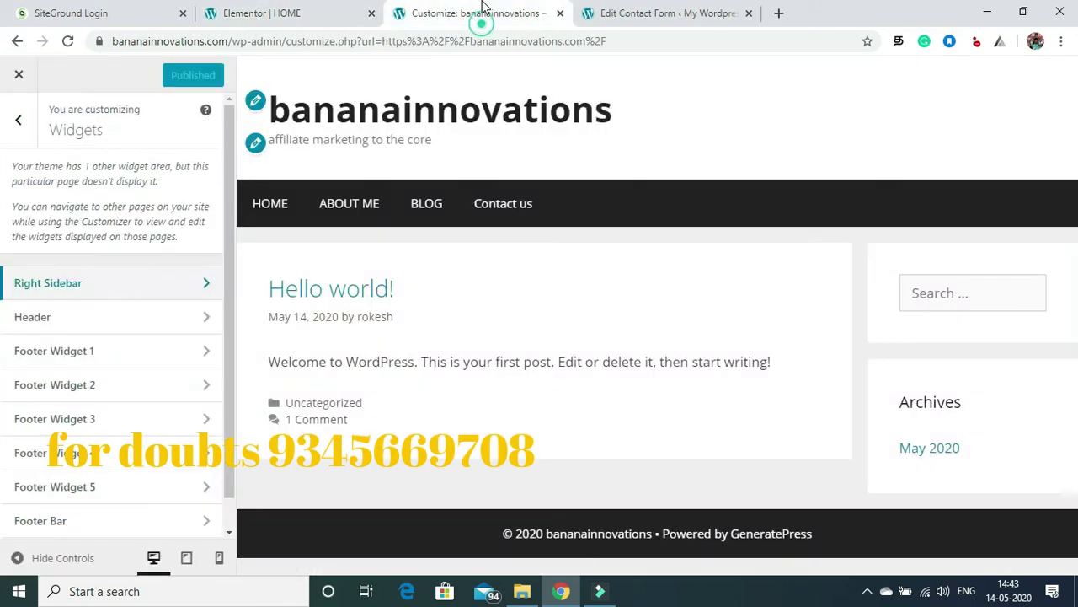
{"action": "left_click", "coordinate": [19, 78]}
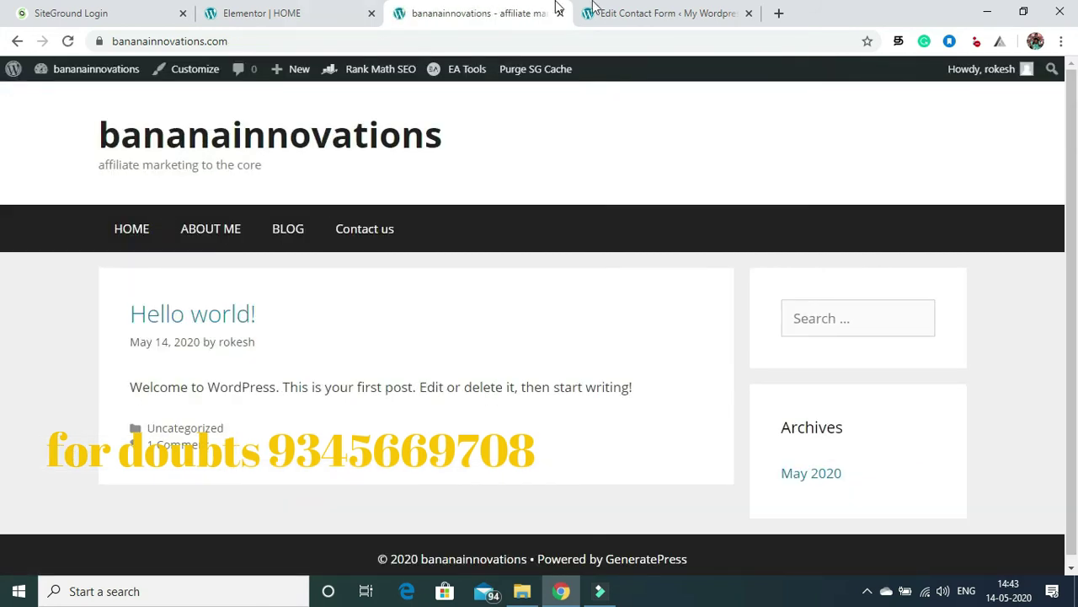
Step: Go to the WordPress Dashboard and open Pages > All Pages
{"action": "mouse_move", "coordinate": [62, 80]}
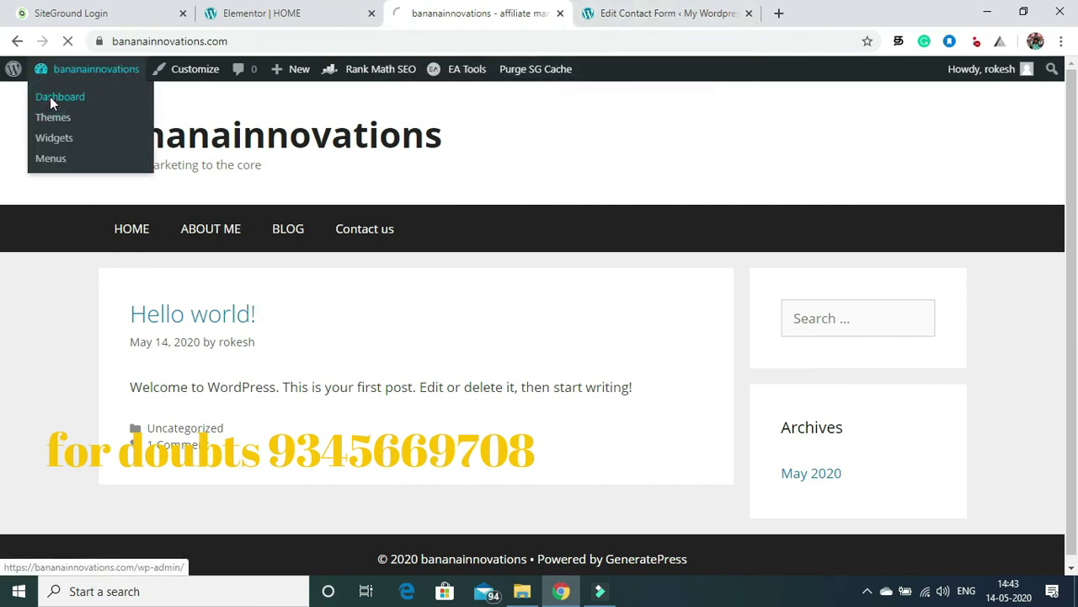
{"action": "left_click", "coordinate": [51, 100]}
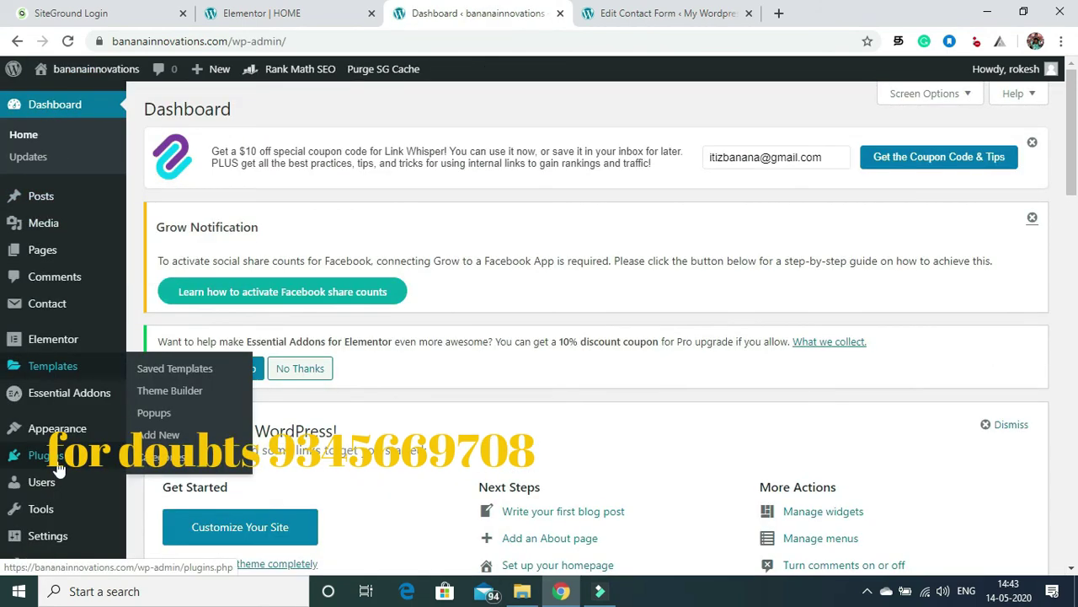
{"action": "mouse_move", "coordinate": [57, 428]}
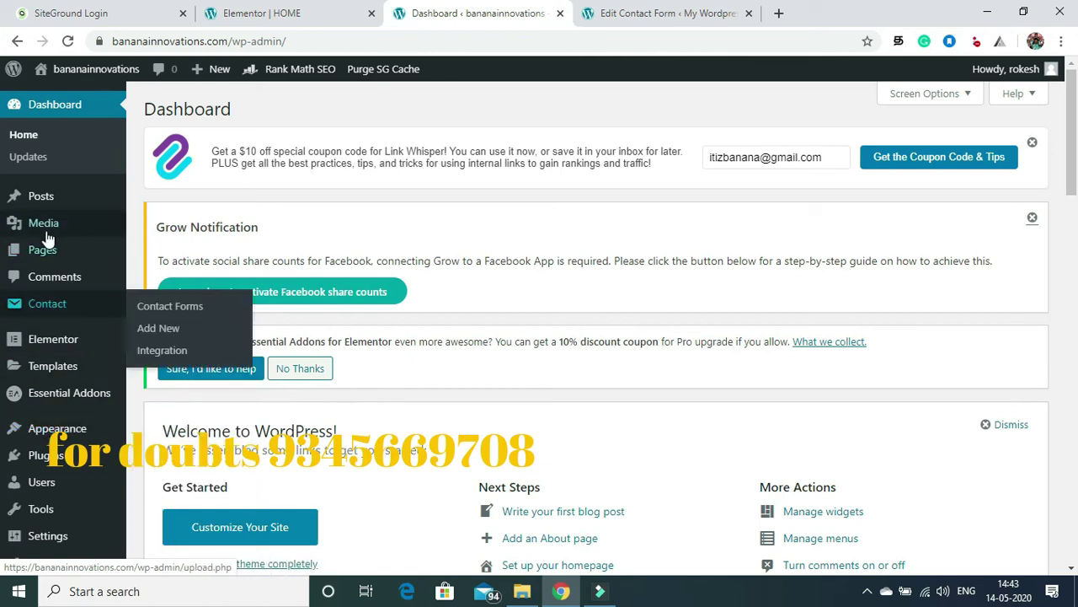
{"action": "mouse_move", "coordinate": [45, 246]}
{"action": "left_click", "coordinate": [154, 254]}
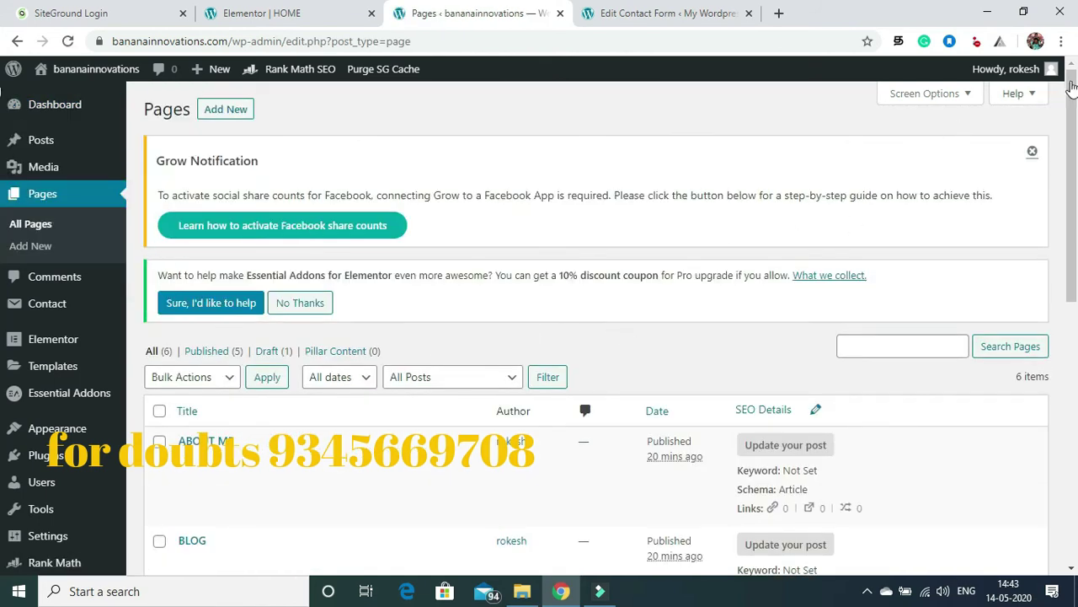
{"action": "left_click_drag", "start_coordinate": [1072, 101], "coordinate": [1076, 318]}
{"action": "scroll", "coordinate": [1075, 319], "scroll_direction": "up", "scroll_amount": 1}
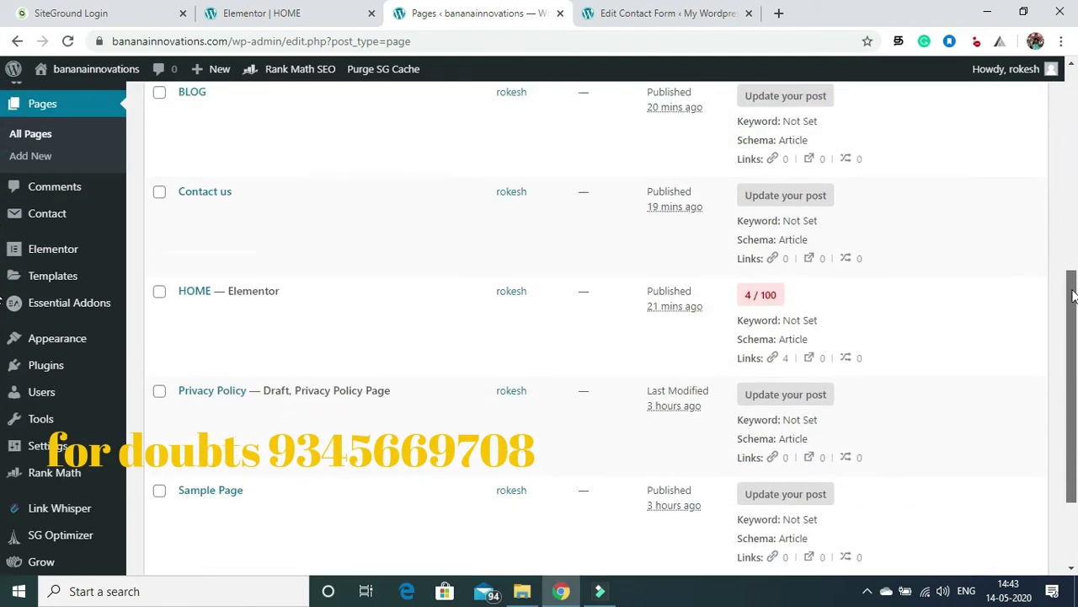
{"action": "scroll", "coordinate": [1074, 320], "scroll_direction": "down", "scroll_amount": 1}
{"action": "scroll", "coordinate": [1075, 319], "scroll_direction": "up", "scroll_amount": 1}
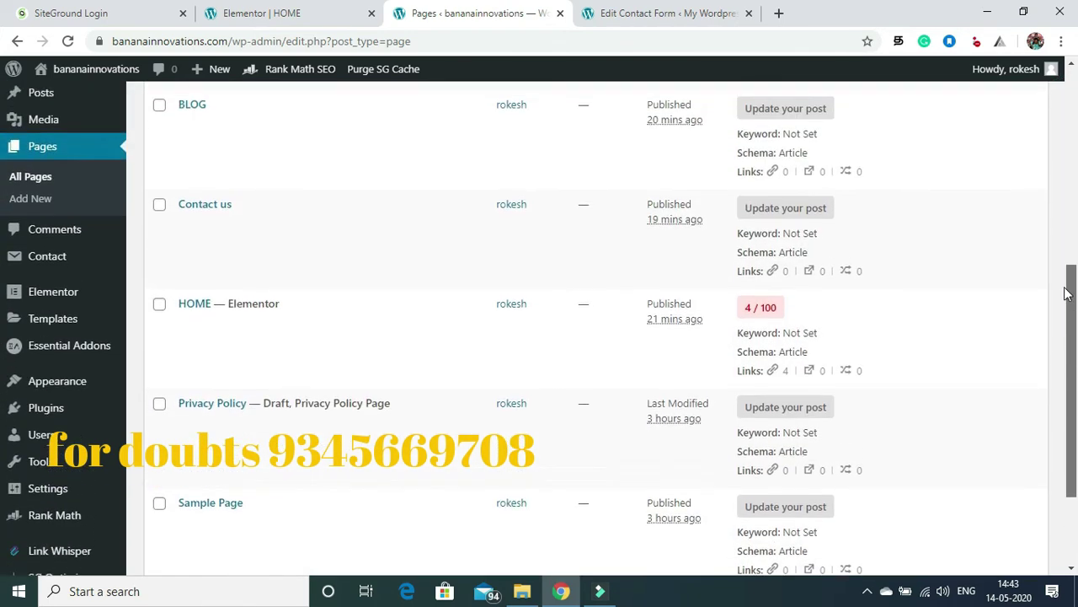
{"action": "scroll", "coordinate": [1070, 253], "scroll_direction": "up", "scroll_amount": 1}
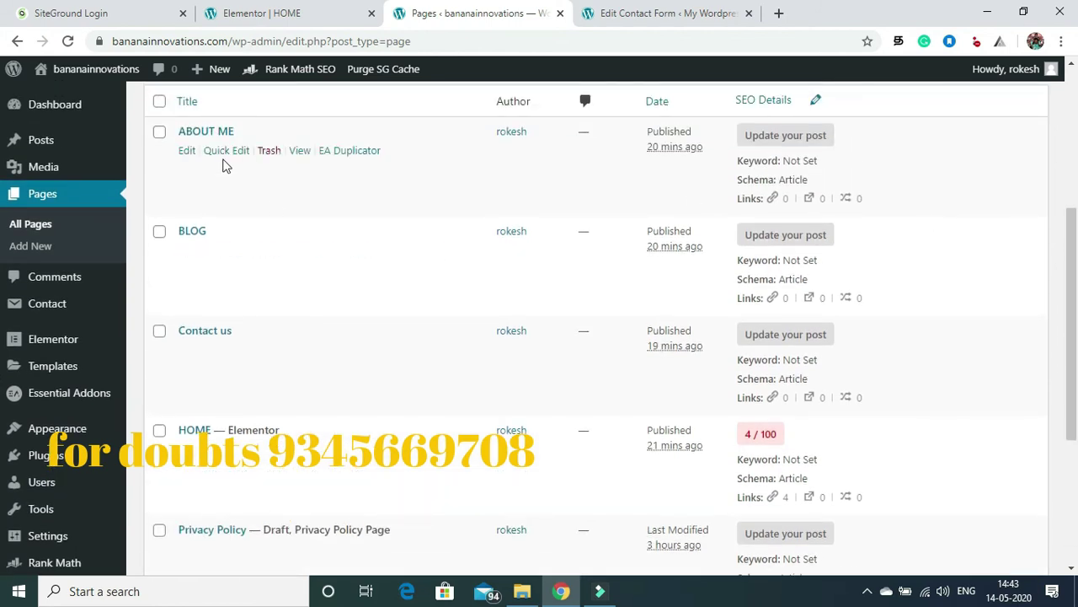
Step: Open the ABOUT ME page in Elementor and bring up its page settings
{"action": "left_click", "coordinate": [189, 153]}
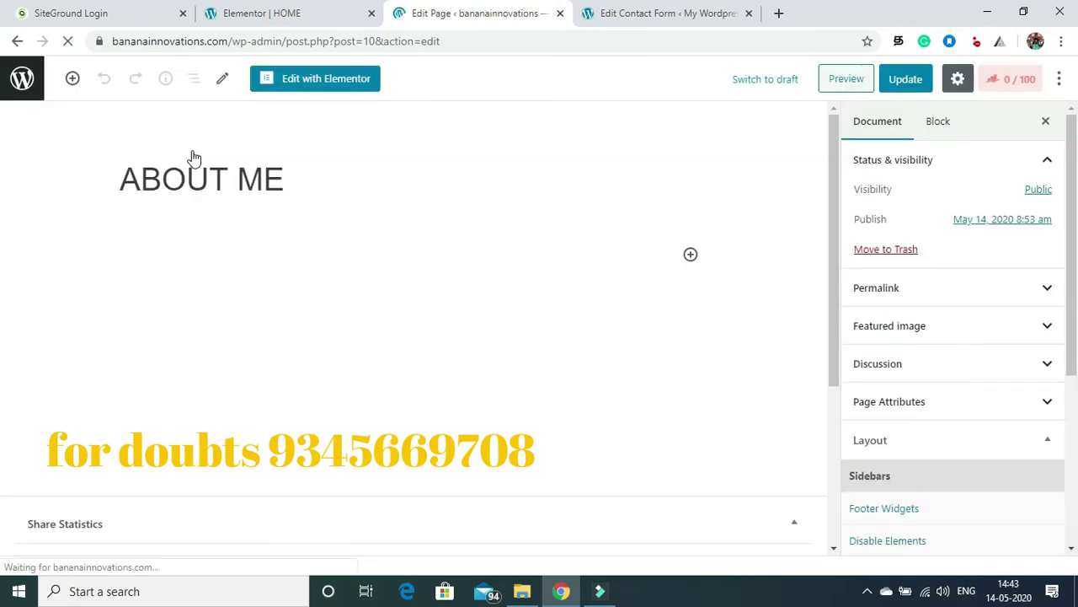
{"action": "left_click", "coordinate": [320, 78]}
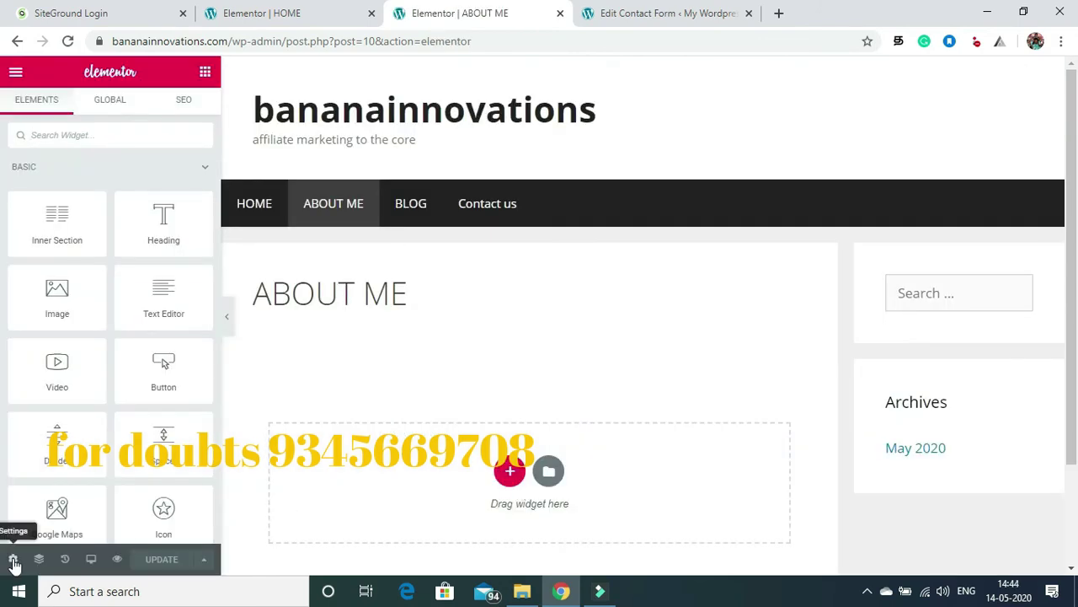
{"action": "left_click", "coordinate": [13, 561]}
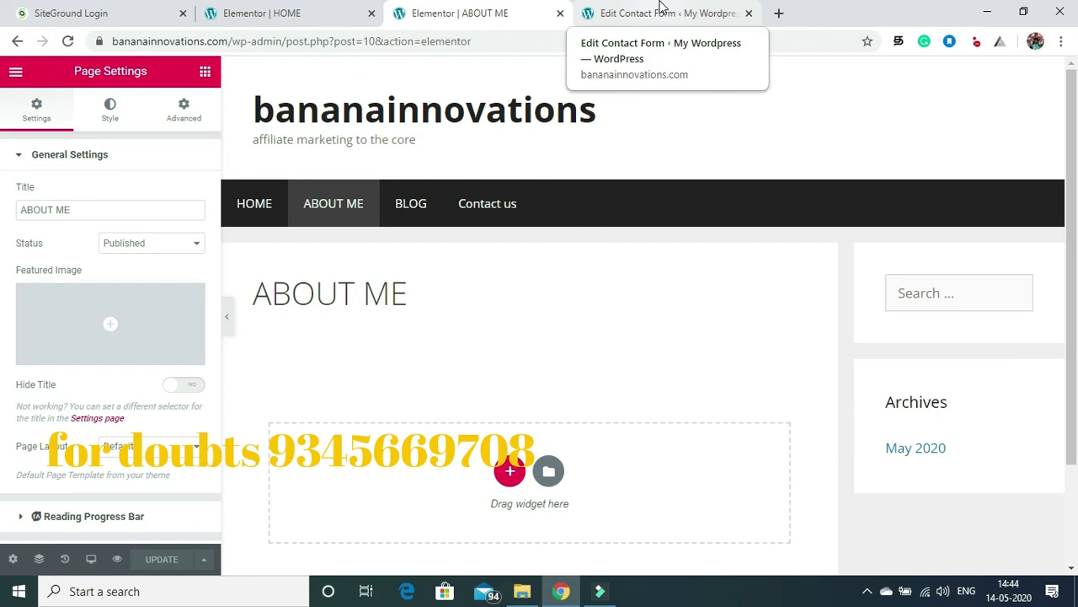
Step: In the contact form tab, open ABOUT ME from All Pages in the standard editor
{"action": "left_click", "coordinate": [661, 10]}
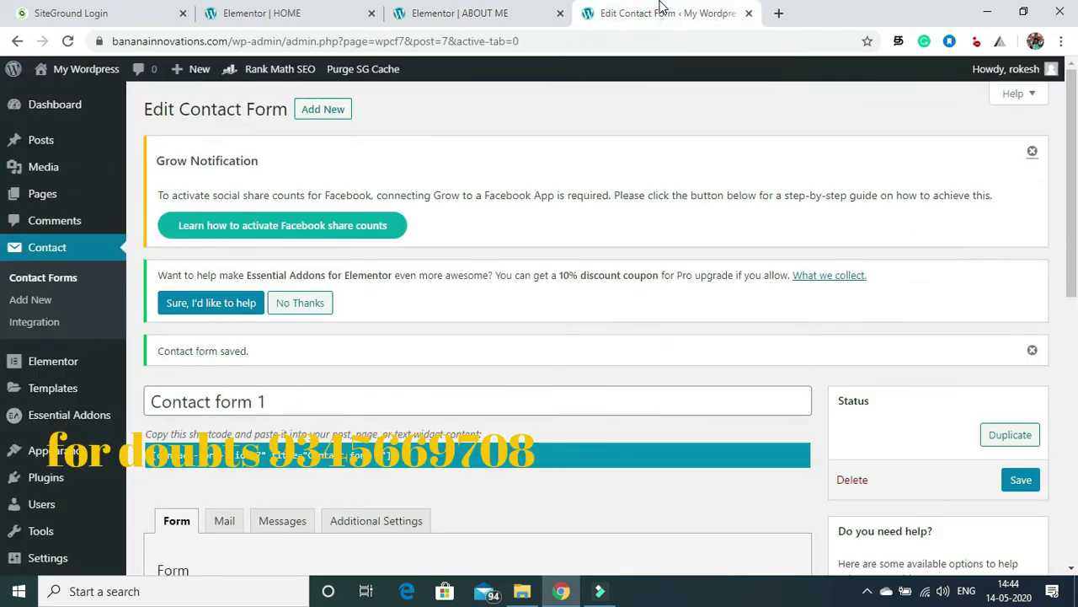
{"action": "mouse_move", "coordinate": [52, 201]}
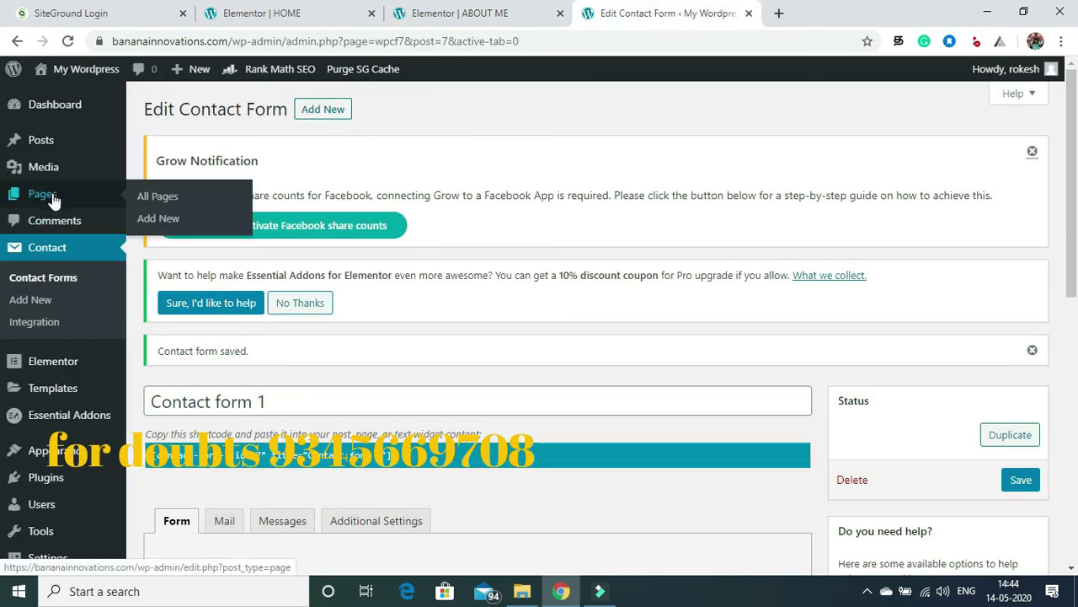
{"action": "left_click", "coordinate": [154, 202]}
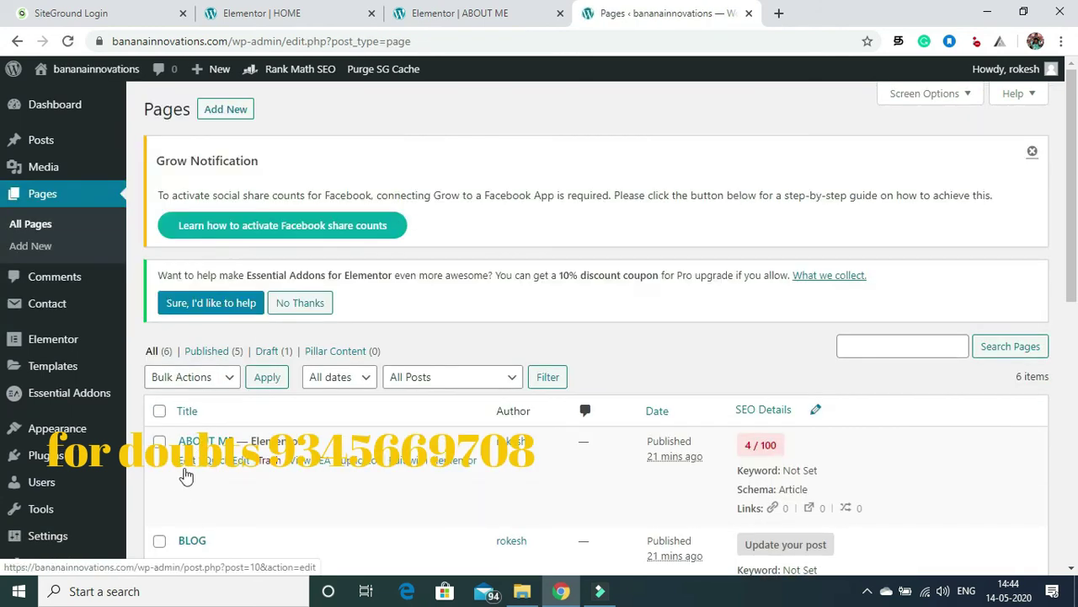
{"action": "left_click", "coordinate": [189, 464]}
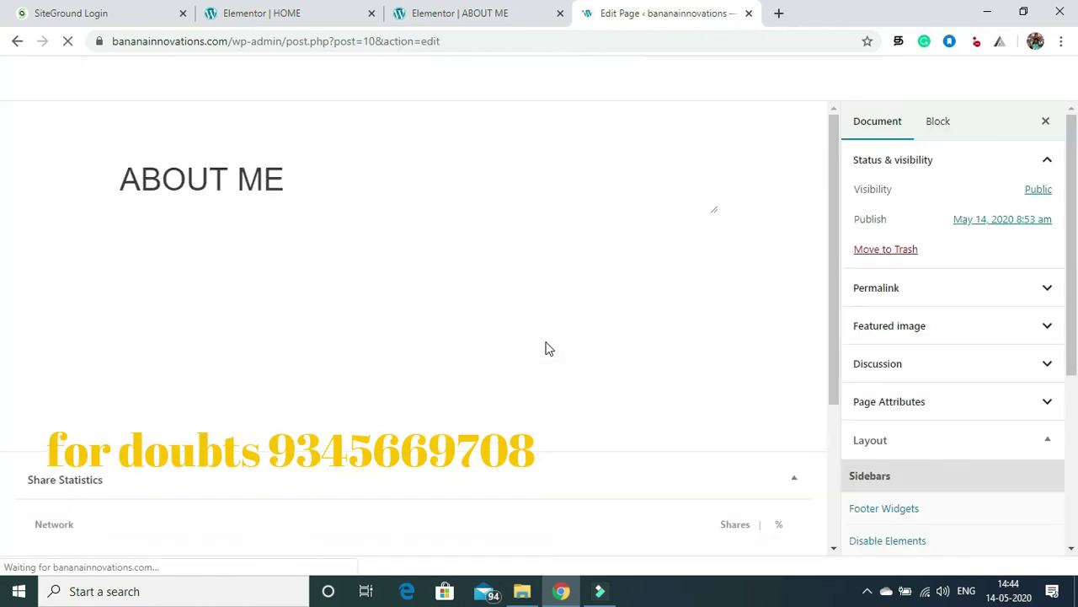
Step: Upload am 5 as the ABOUT ME featured image and update the page
{"action": "left_click", "coordinate": [924, 332]}
{"action": "left_click", "coordinate": [919, 369]}
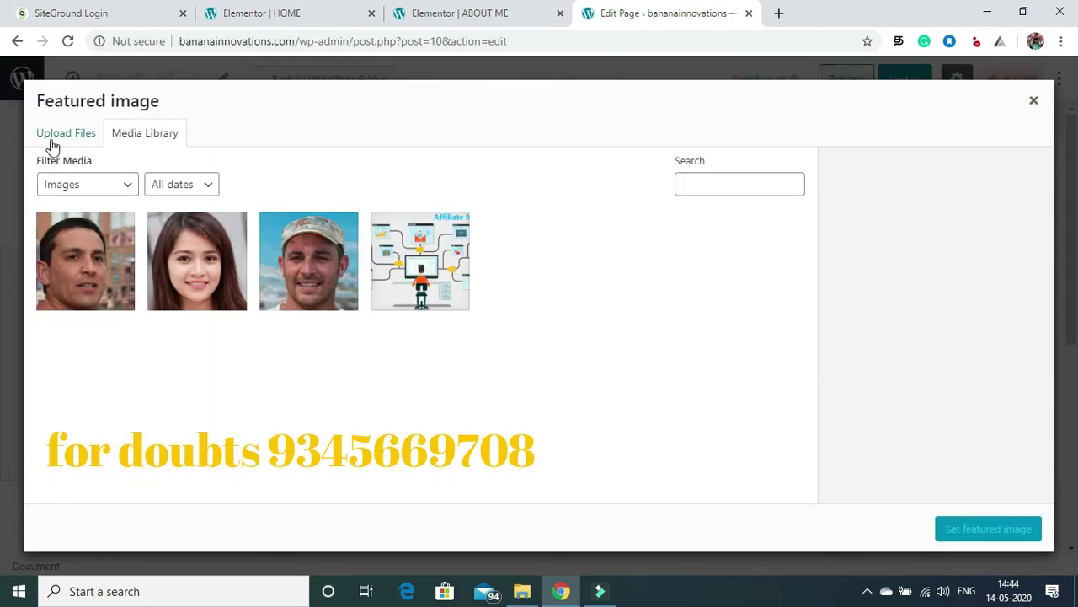
{"action": "left_click", "coordinate": [53, 141]}
{"action": "left_click", "coordinate": [549, 342]}
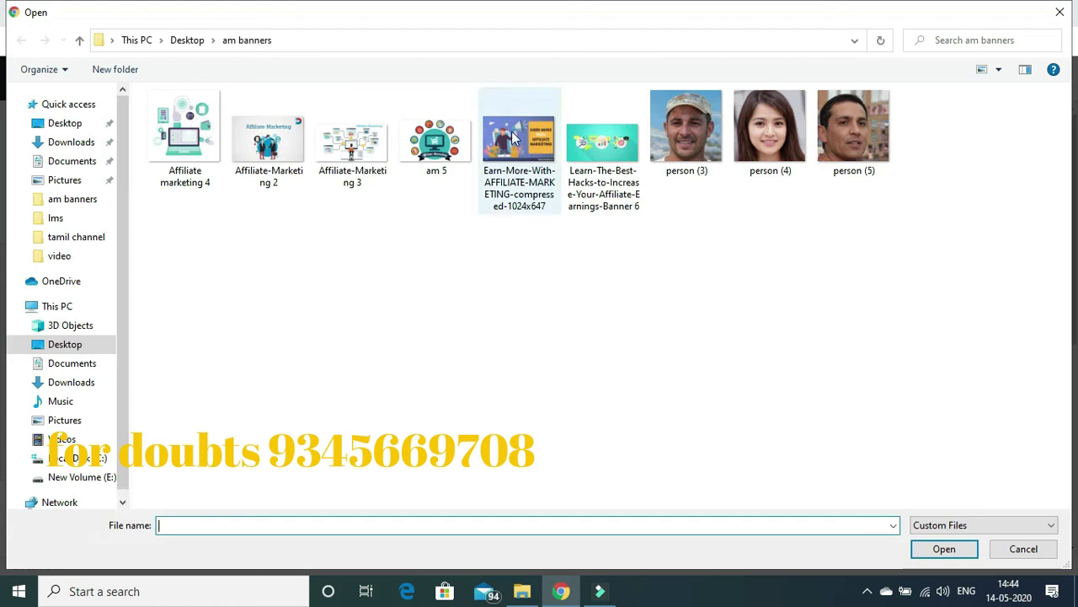
{"action": "left_click", "coordinate": [436, 145]}
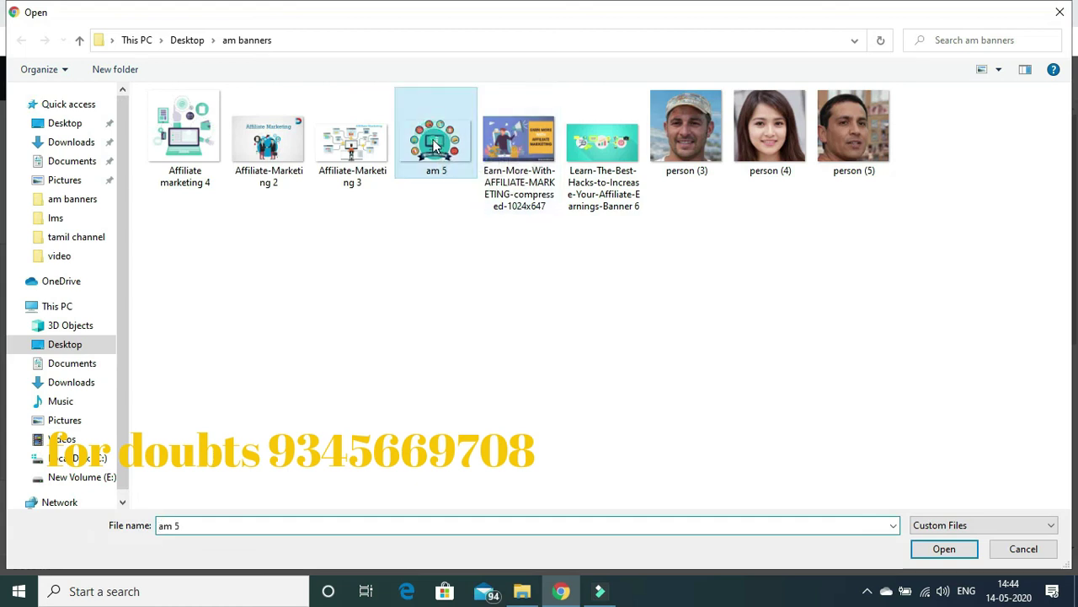
{"action": "left_click", "coordinate": [941, 553]}
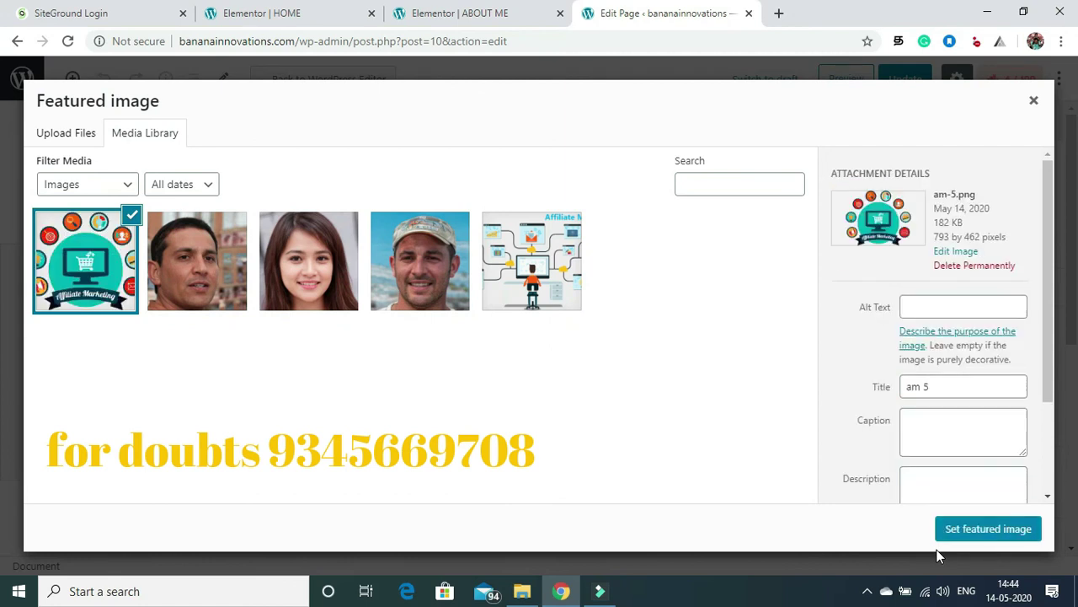
{"action": "left_click", "coordinate": [978, 529]}
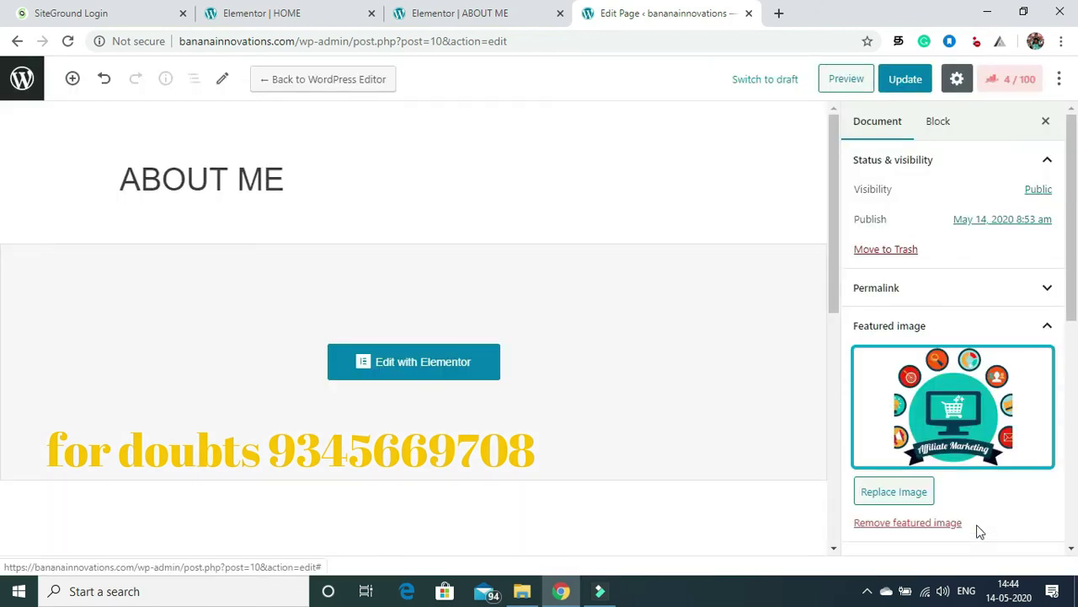
{"action": "left_click", "coordinate": [898, 84]}
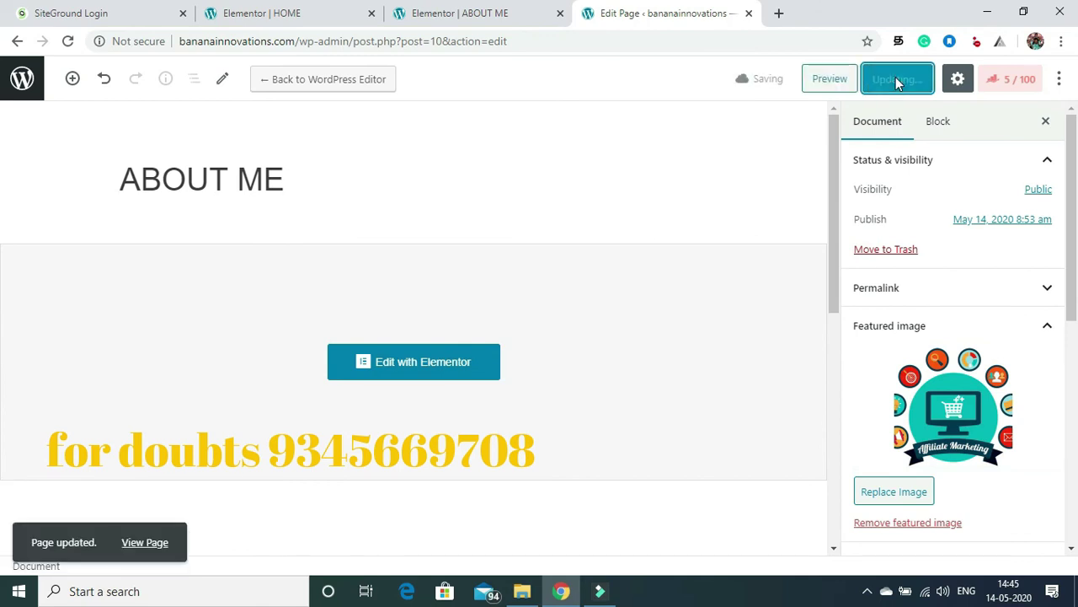
Step: Add a single-column section with a Lorem ipsum Text Editor widget below the ABOUT ME title, and update
{"action": "left_click", "coordinate": [405, 362]}
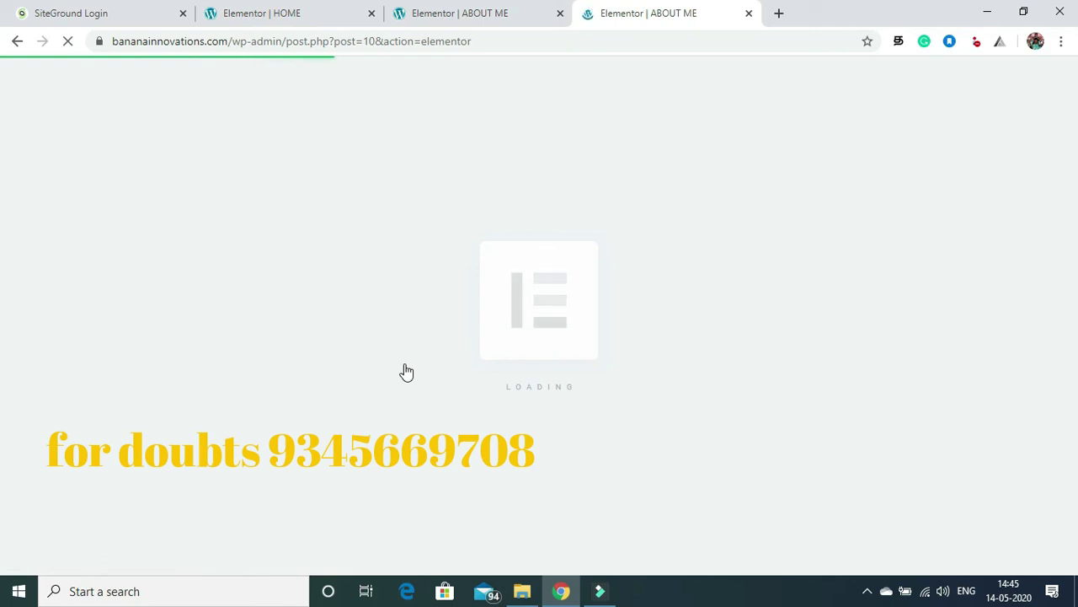
{"action": "scroll", "coordinate": [1017, 257], "scroll_direction": "down", "scroll_amount": 5}
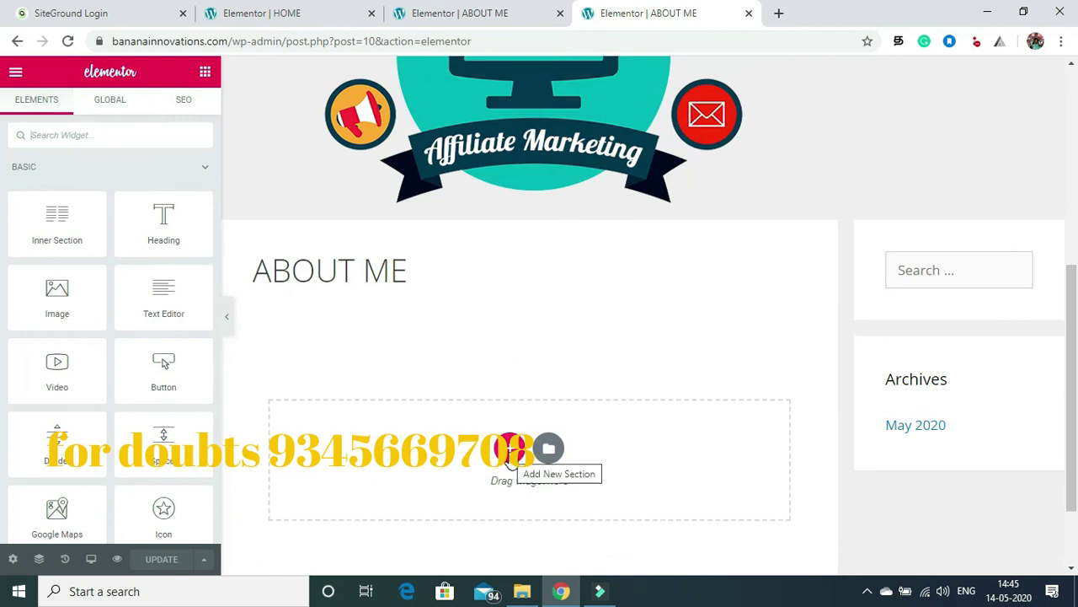
{"action": "left_click", "coordinate": [512, 447]}
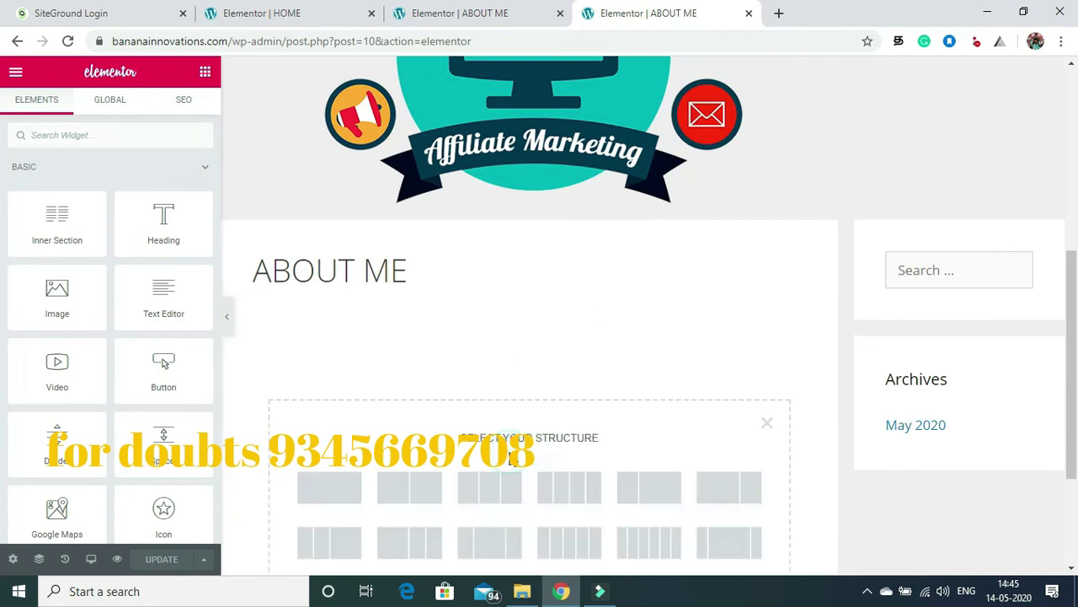
{"action": "left_click", "coordinate": [329, 488]}
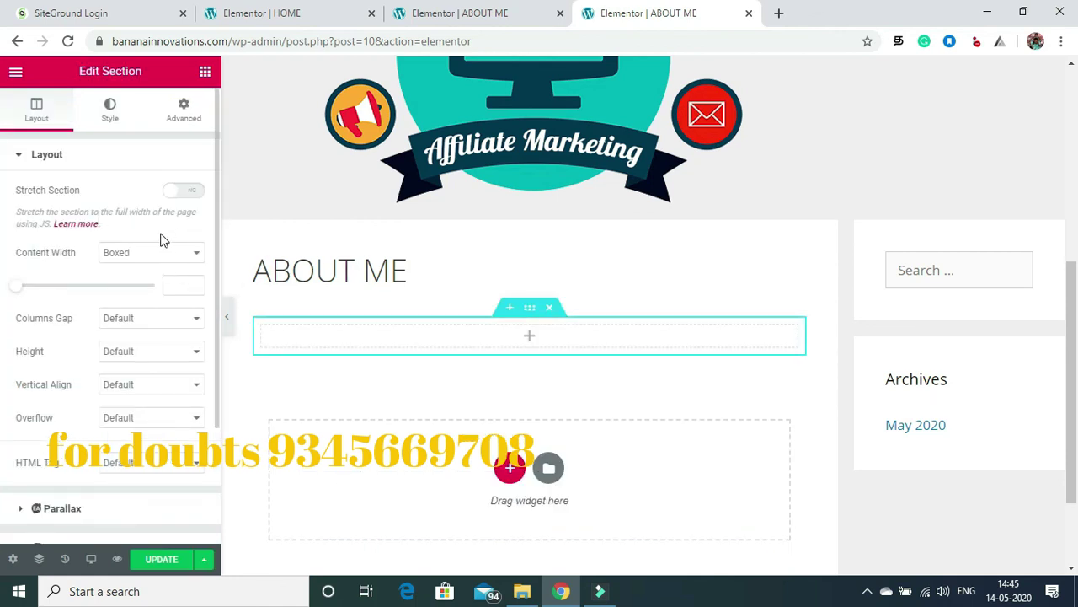
{"action": "left_click", "coordinate": [205, 72]}
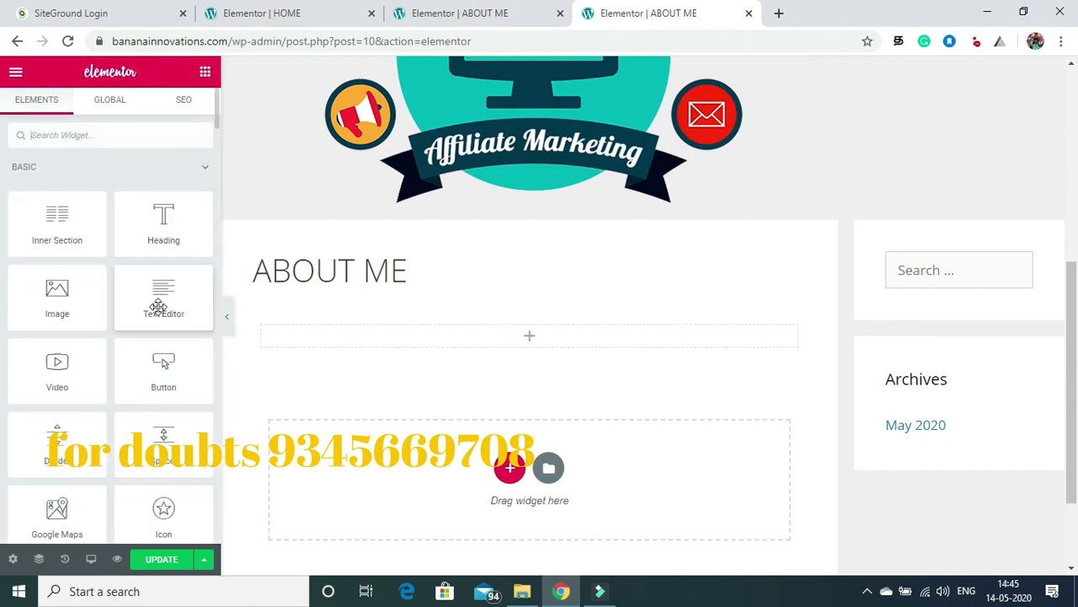
{"action": "left_click_drag", "start_coordinate": [159, 305], "coordinate": [375, 340]}
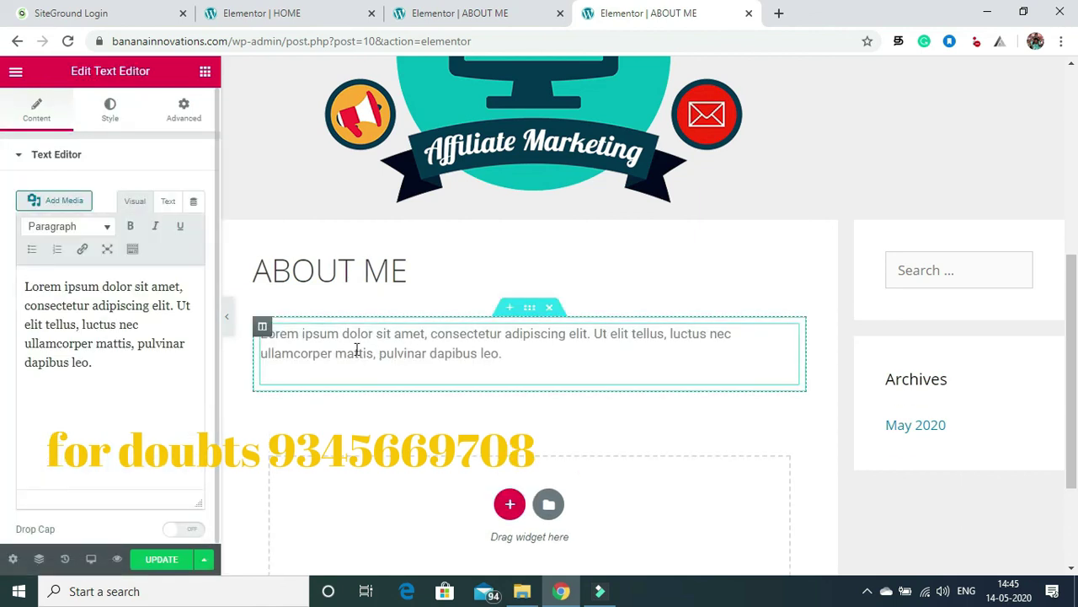
{"action": "left_click", "coordinate": [153, 560]}
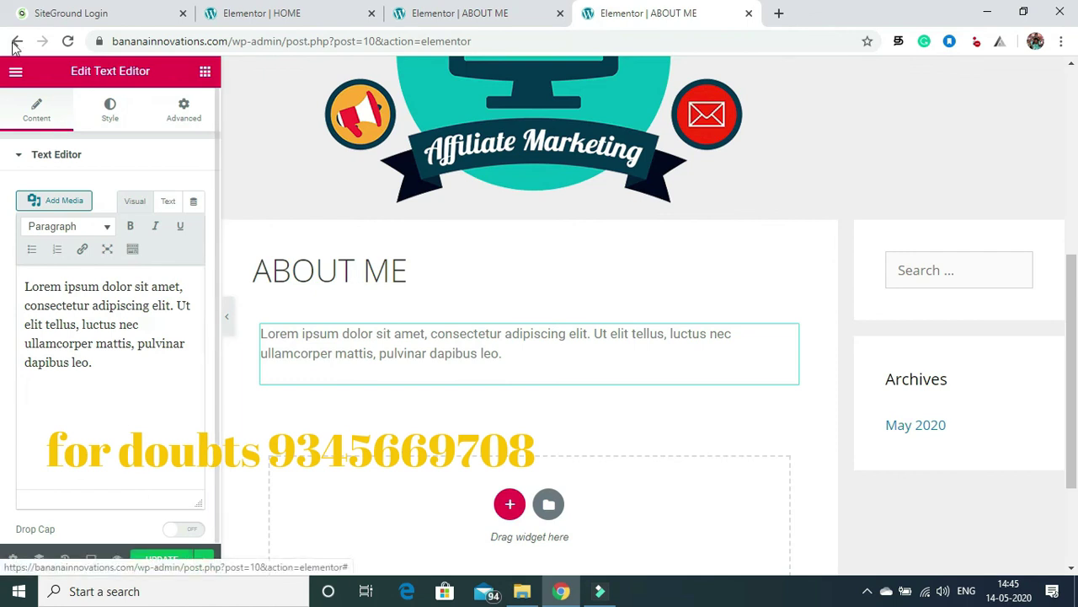
{"action": "left_click", "coordinate": [16, 73]}
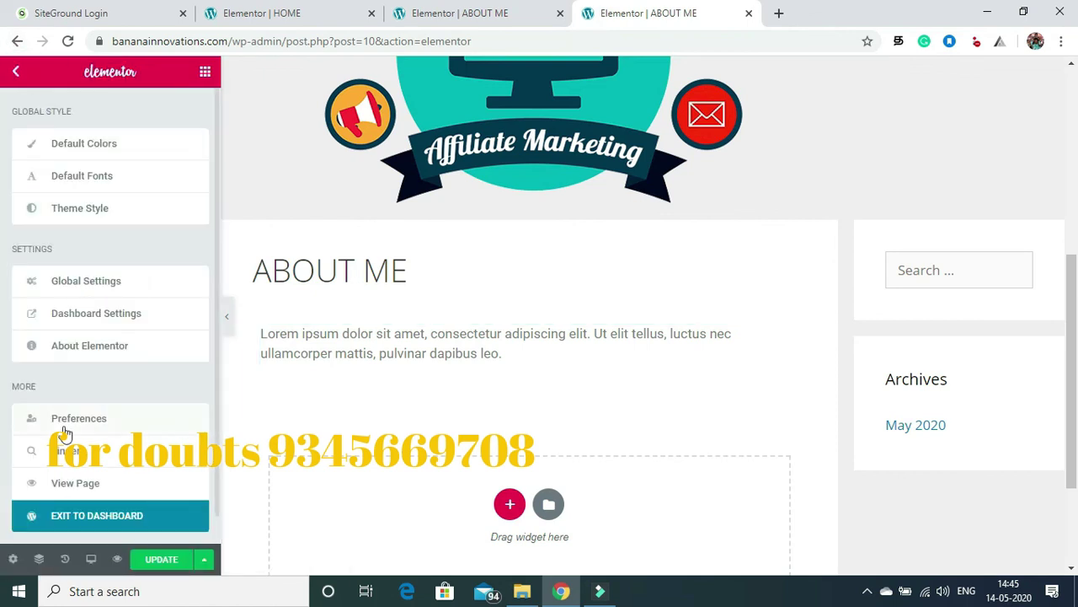
Step: Open the dashboard in a new tab and cycle through the HOME and ABOUT ME editor tabs
{"action": "right_click", "coordinate": [61, 518]}
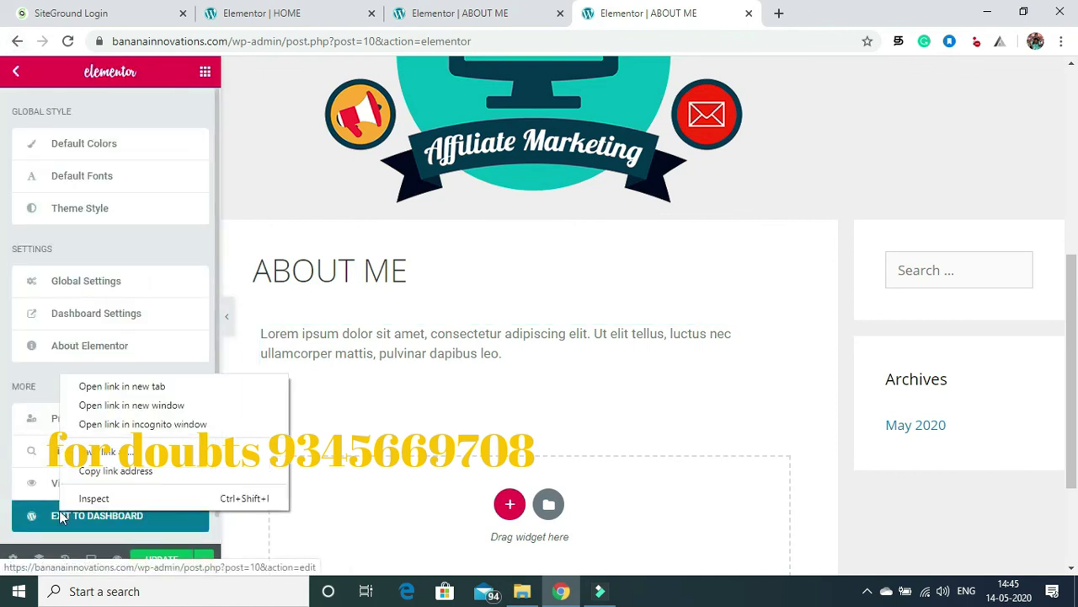
{"action": "left_click", "coordinate": [126, 386]}
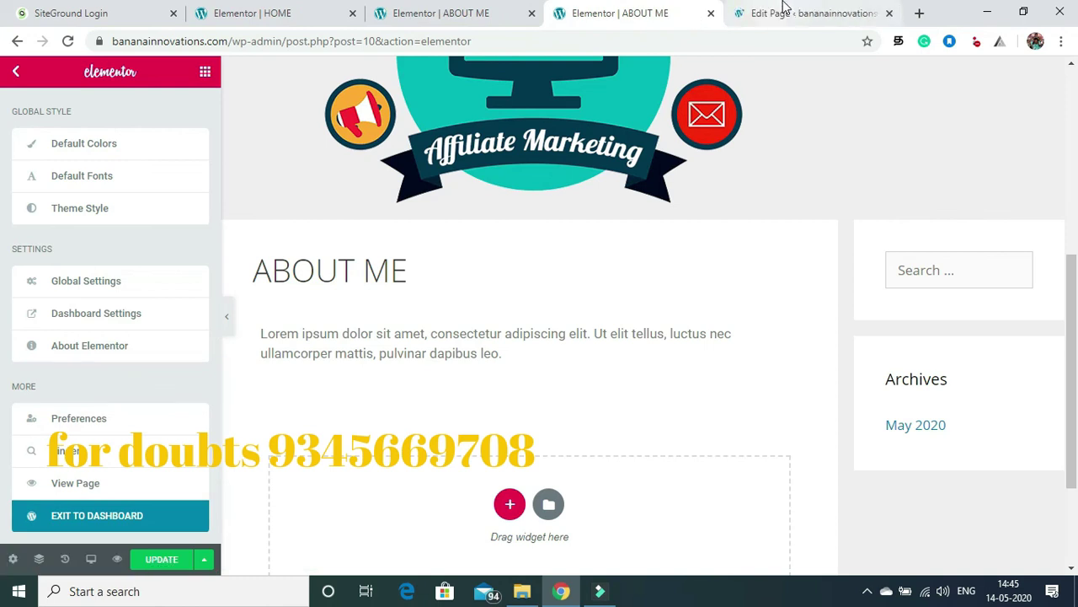
{"action": "left_click", "coordinate": [480, 8]}
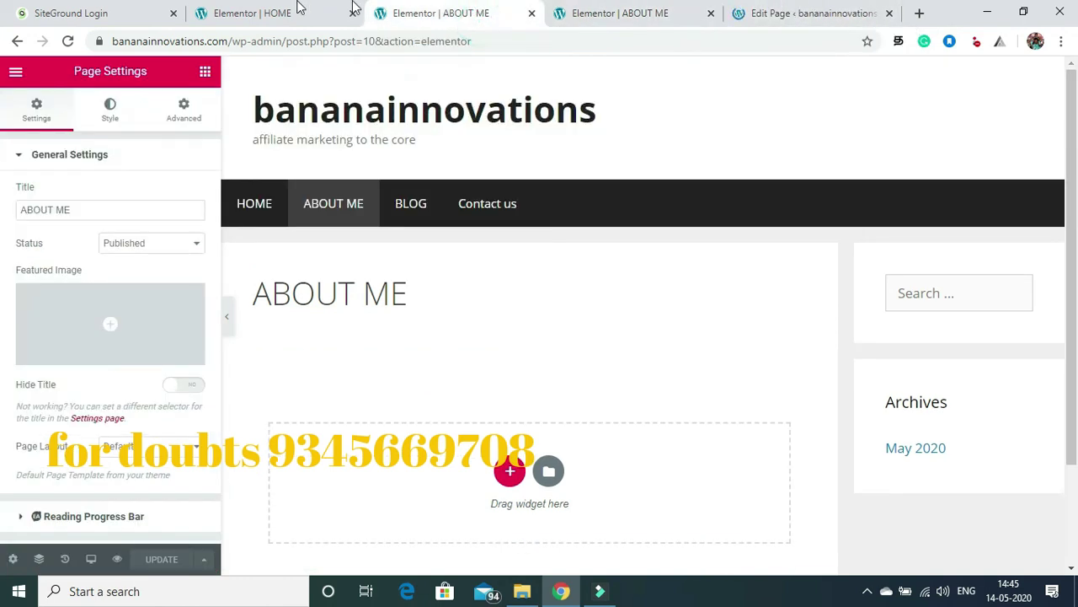
{"action": "left_click", "coordinate": [299, 6]}
{"action": "key", "text": "ctrl+Tab"}
{"action": "key", "text": "ctrl+Tab"}
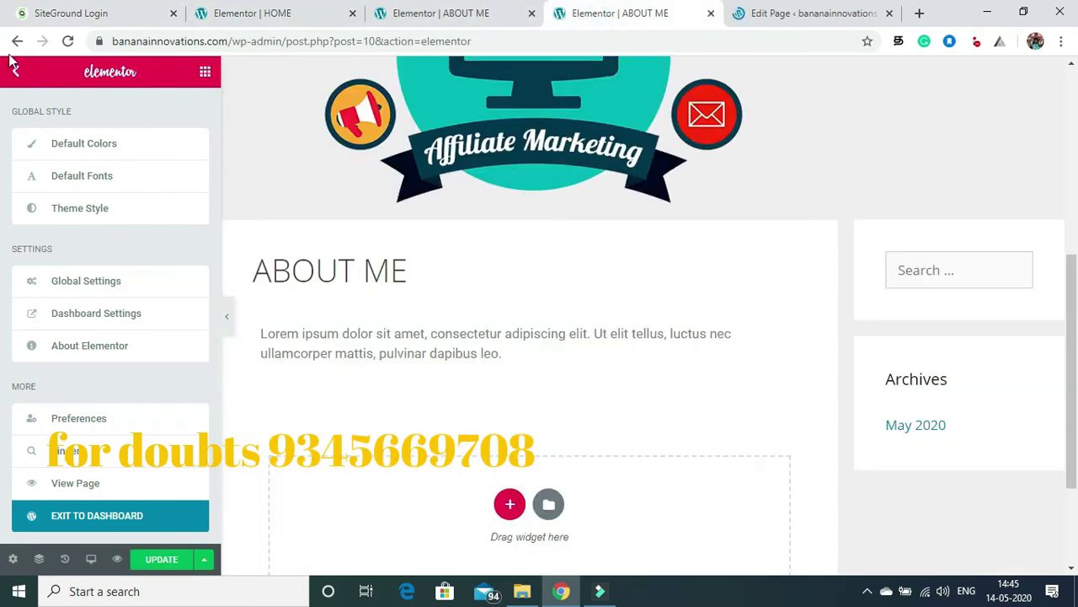
Step: Save ABOUT ME, then return to the reloaded All Pages list showing BLOG
{"action": "left_click", "coordinate": [159, 561]}
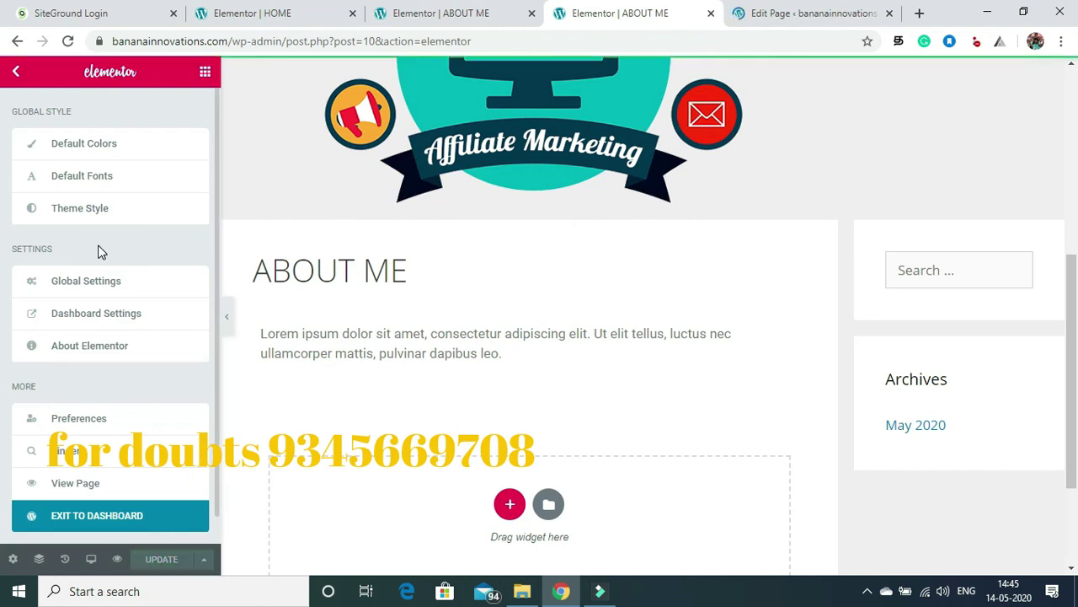
{"action": "left_click", "coordinate": [13, 75]}
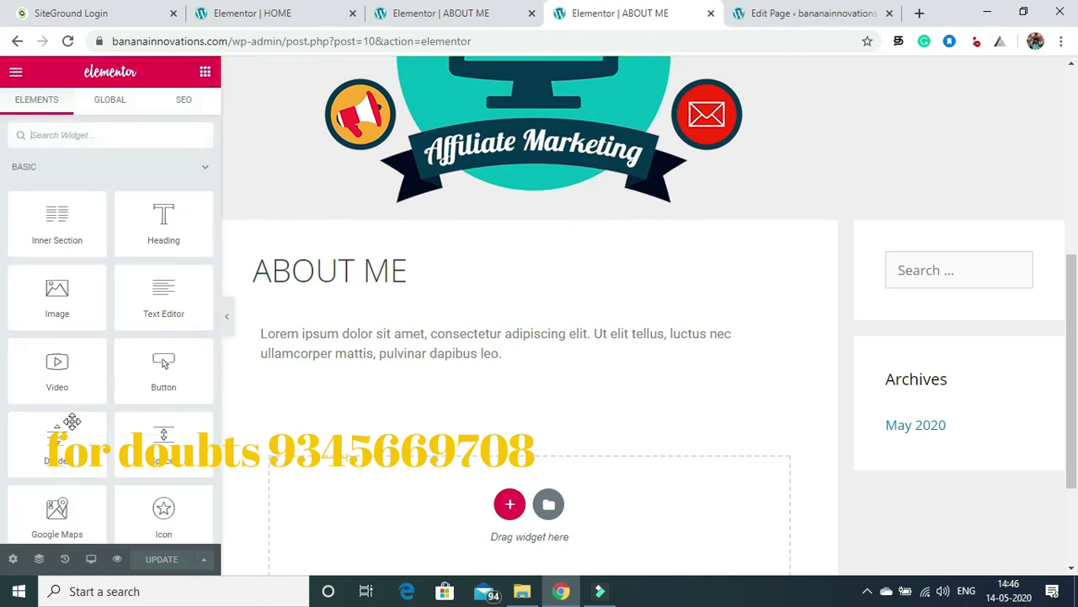
{"action": "left_click", "coordinate": [765, 10]}
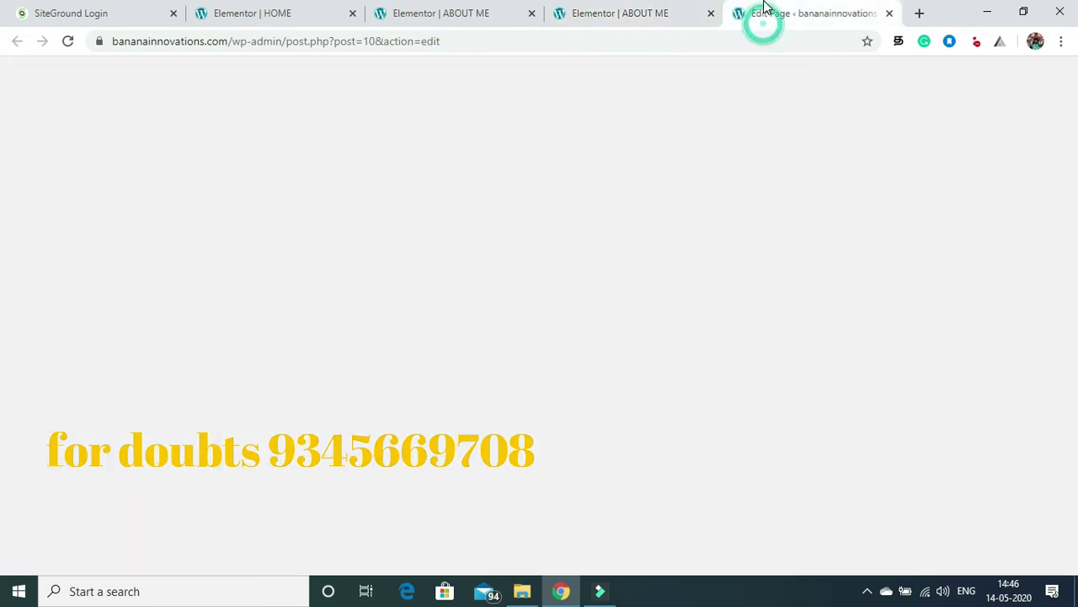
{"action": "left_click", "coordinate": [21, 79]}
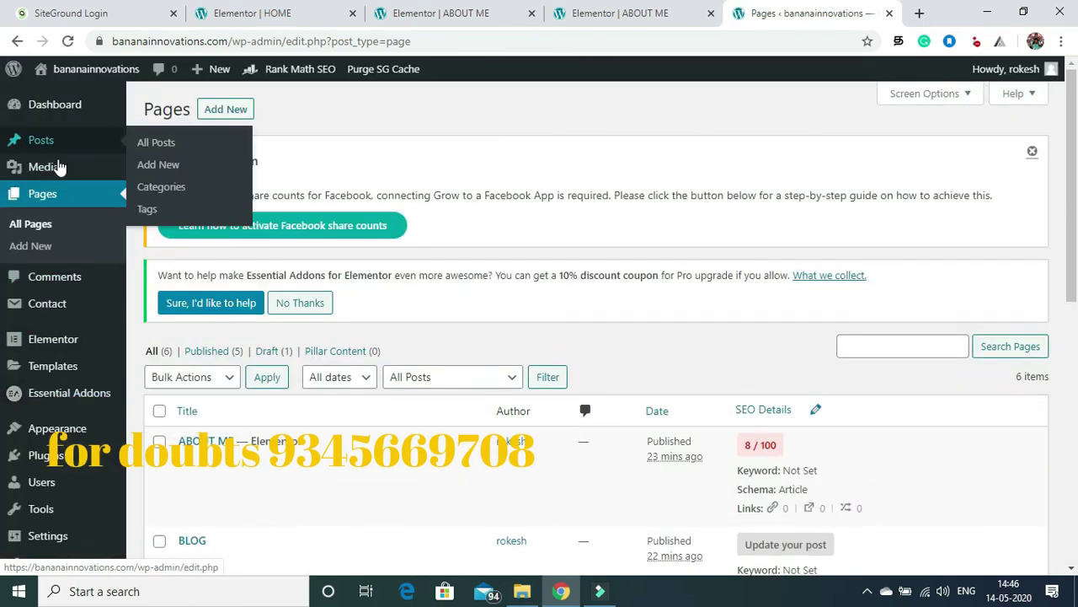
{"action": "mouse_move", "coordinate": [57, 373]}
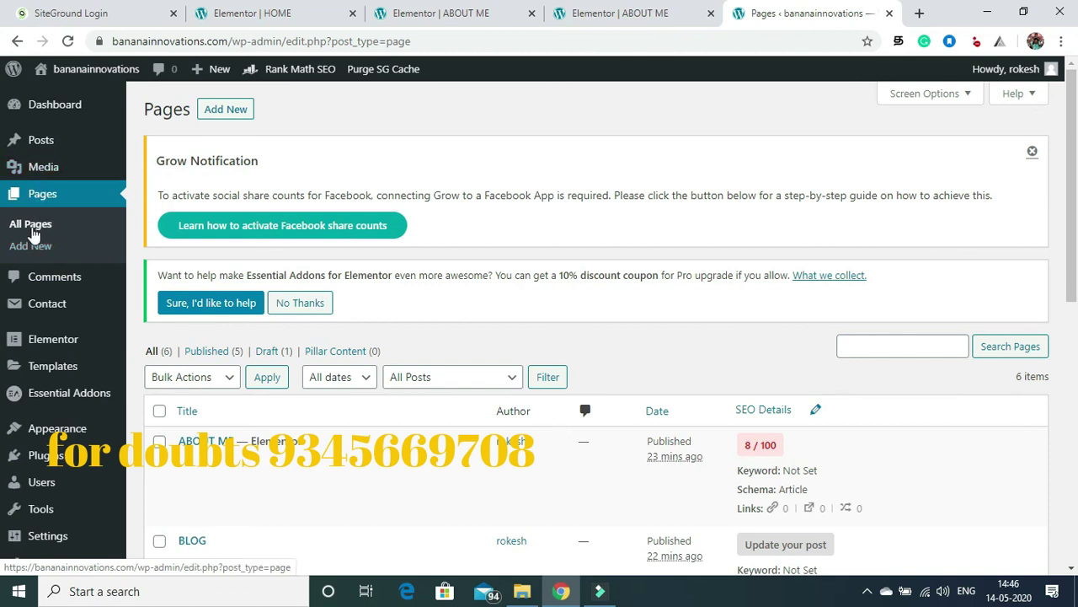
{"action": "left_click", "coordinate": [32, 233]}
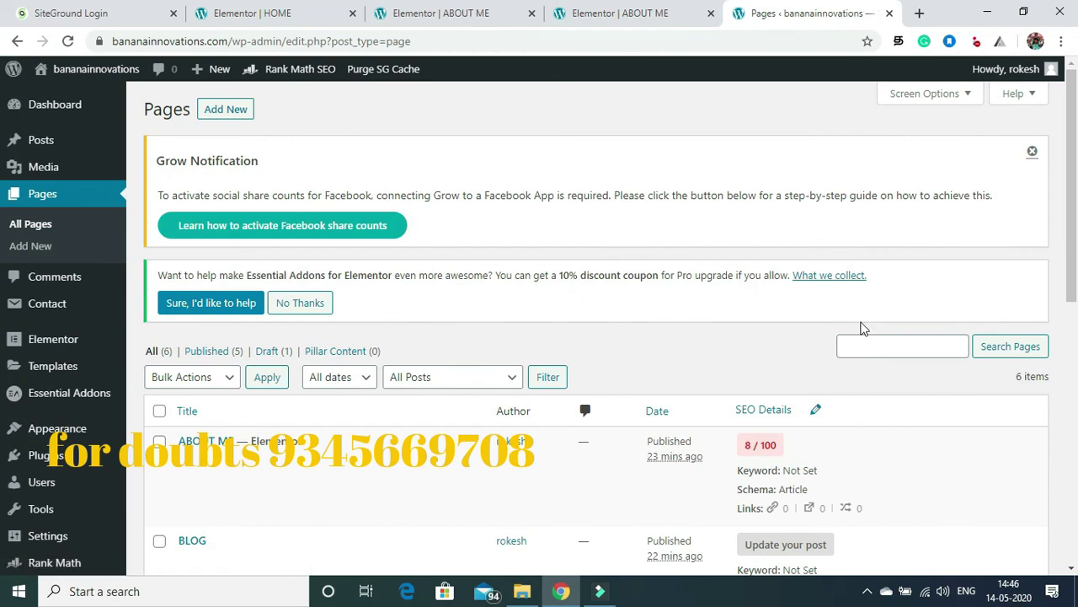
{"action": "scroll", "coordinate": [566, 275], "scroll_direction": "down", "scroll_amount": 3}
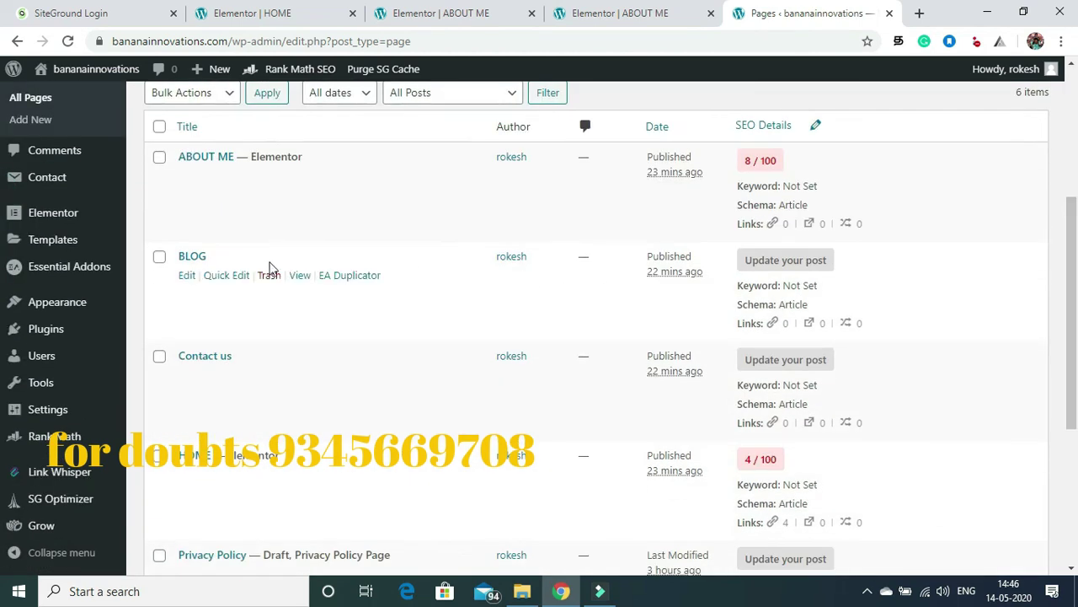
Step: Edit BLOG and upload Affiliate-Marketing 2 as its featured image
{"action": "left_click", "coordinate": [187, 279]}
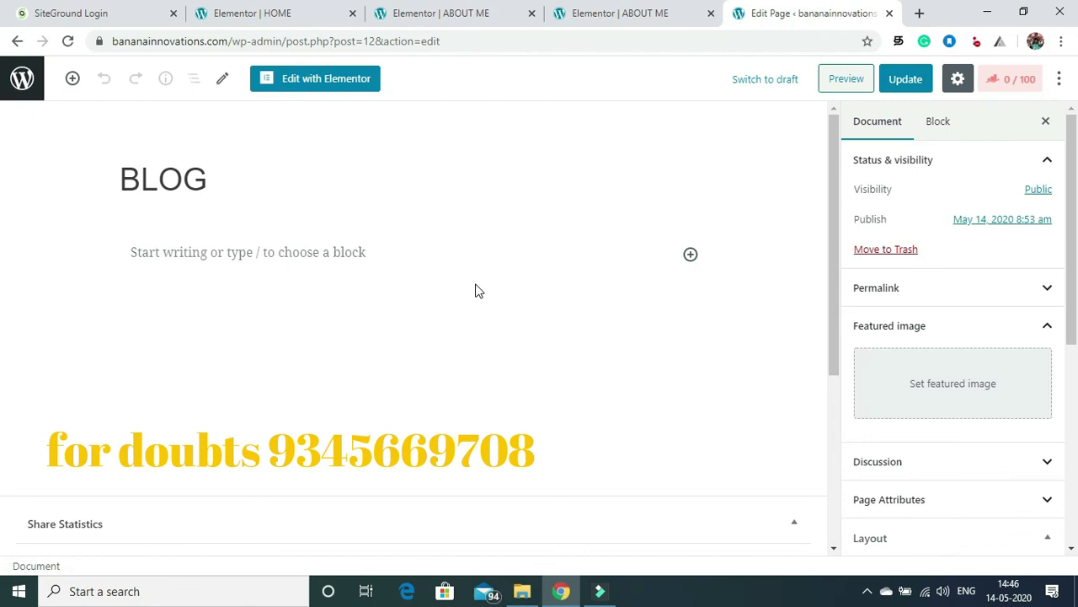
{"action": "left_click", "coordinate": [940, 389]}
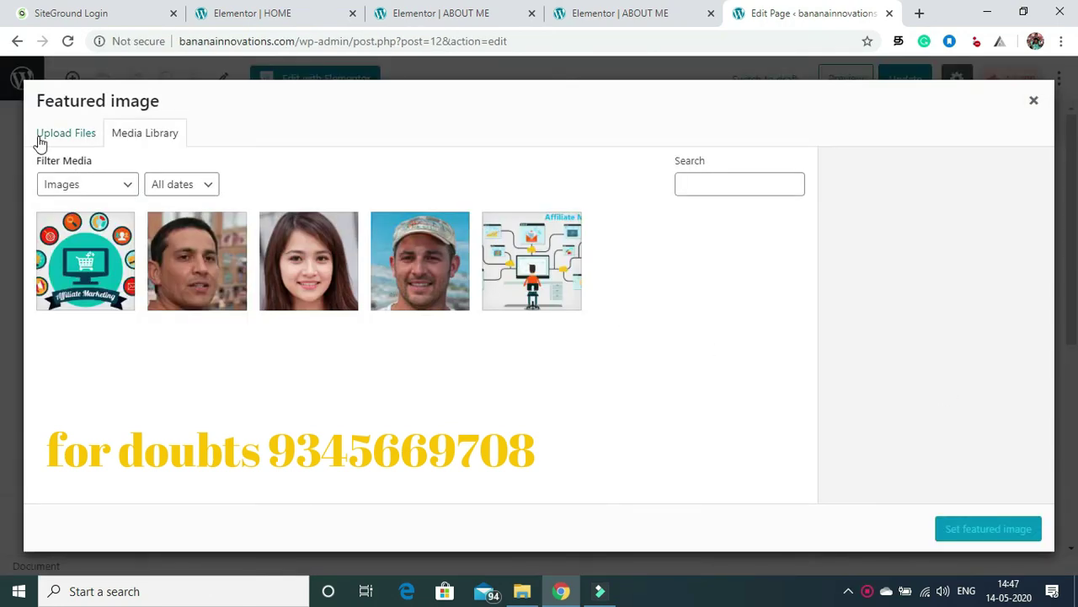
{"action": "left_click", "coordinate": [47, 139]}
{"action": "left_click", "coordinate": [509, 340]}
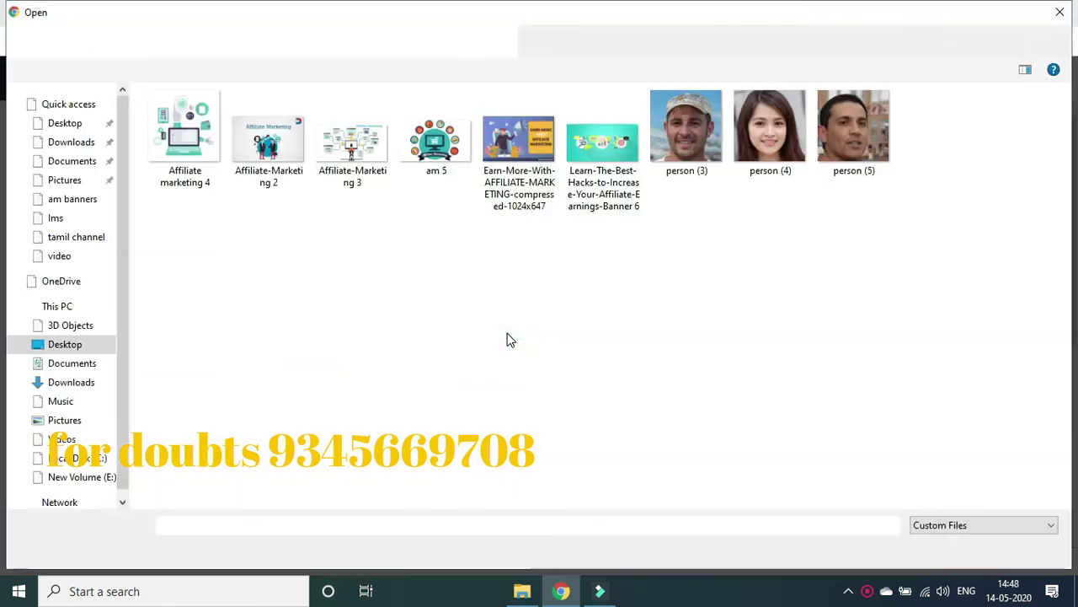
{"action": "left_click", "coordinate": [270, 144]}
{"action": "left_click", "coordinate": [944, 549]}
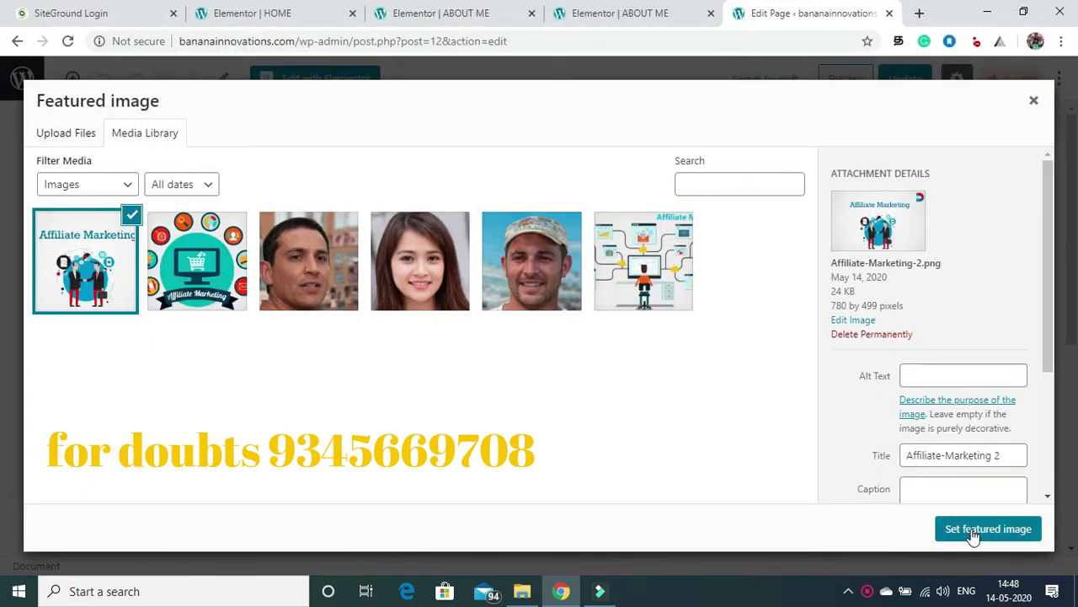
{"action": "left_click", "coordinate": [971, 530]}
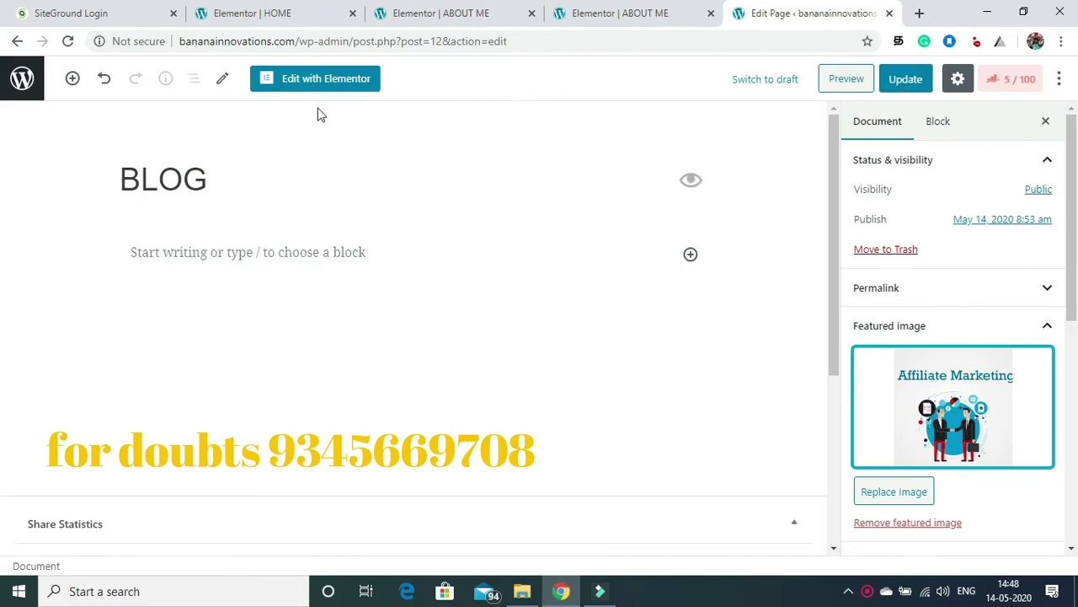
Step: Open BLOG in Elementor, add and delete an empty single-column section, and update
{"action": "left_click", "coordinate": [305, 81]}
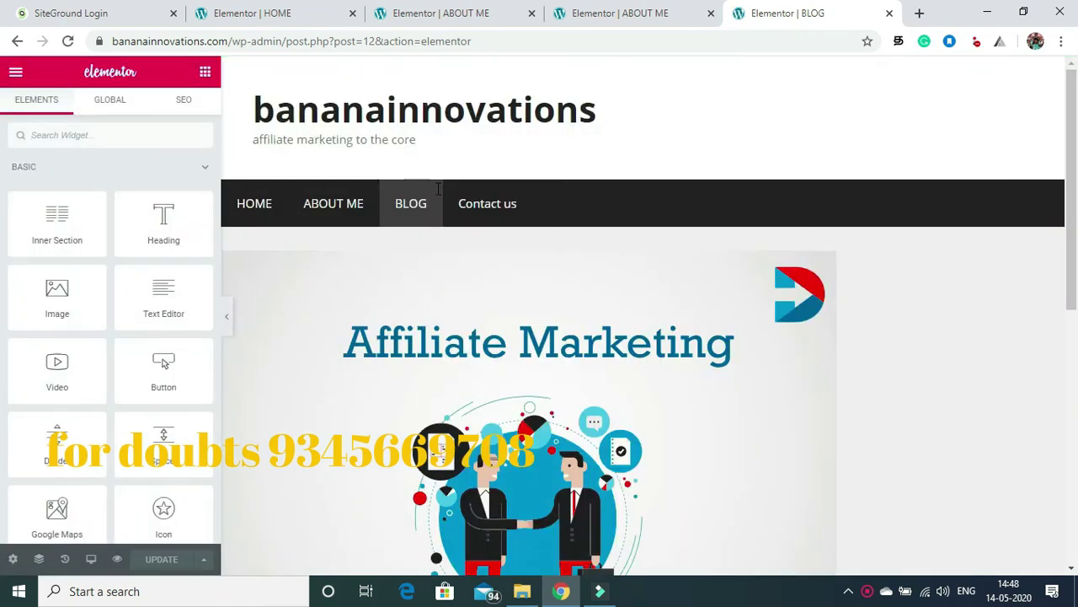
{"action": "scroll", "coordinate": [674, 149], "scroll_direction": "down", "scroll_amount": 4}
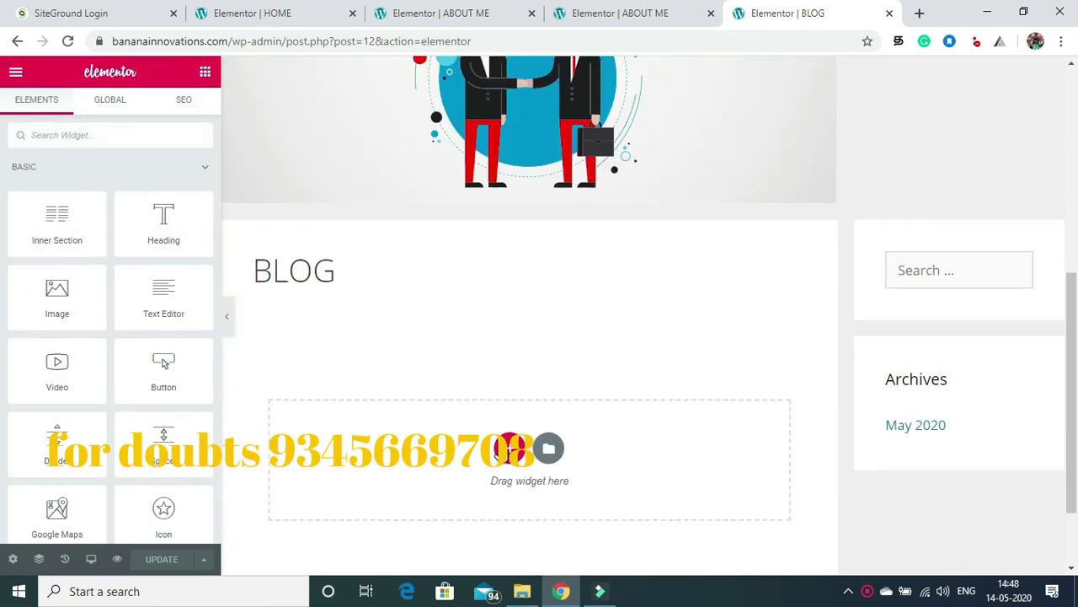
{"action": "left_click", "coordinate": [509, 448]}
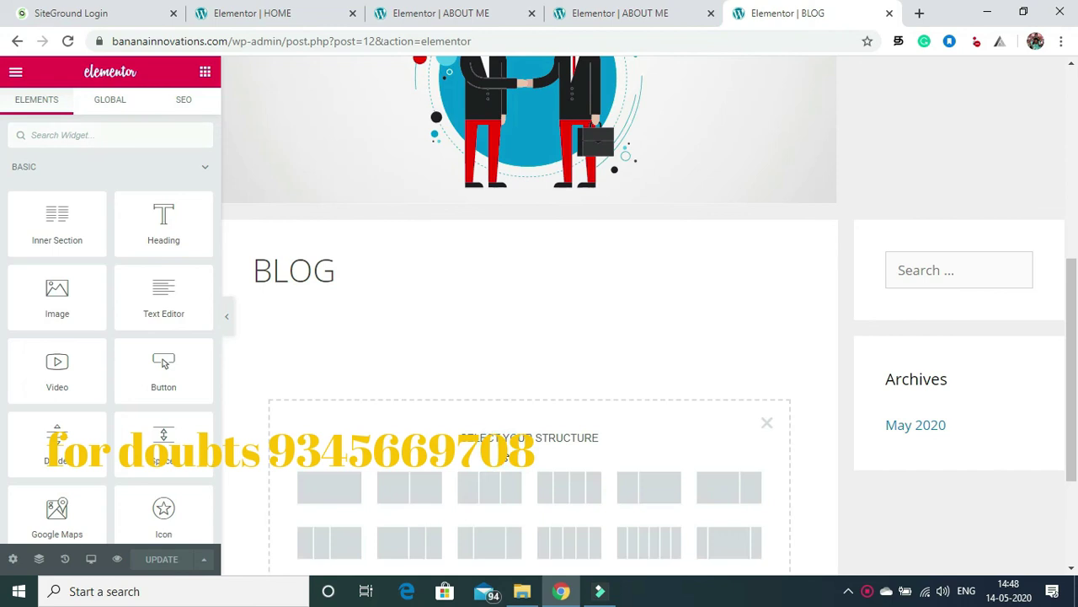
{"action": "left_click", "coordinate": [333, 503]}
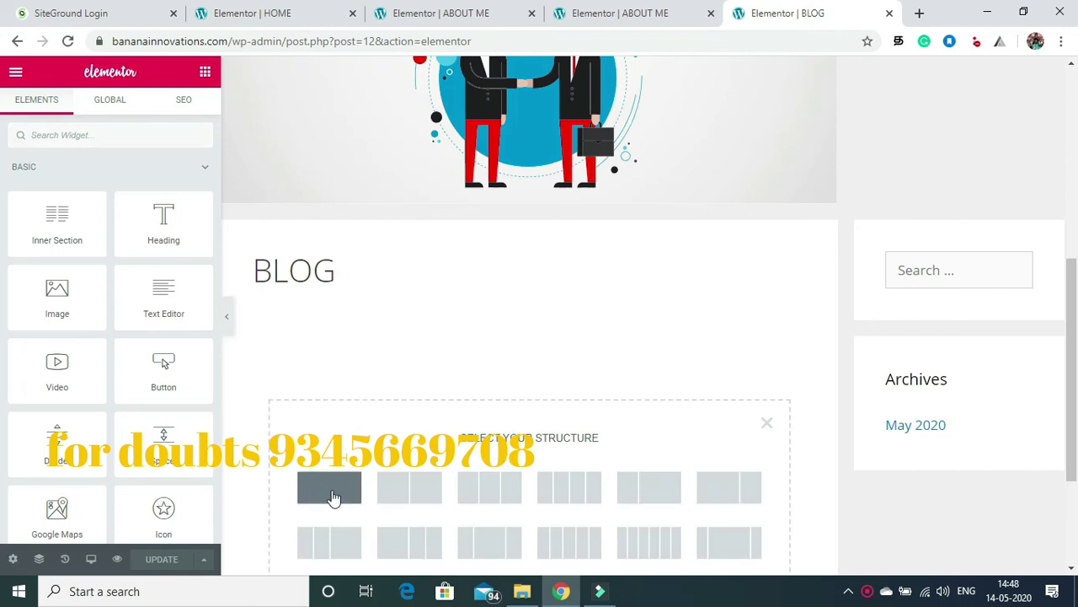
{"action": "left_click", "coordinate": [205, 72]}
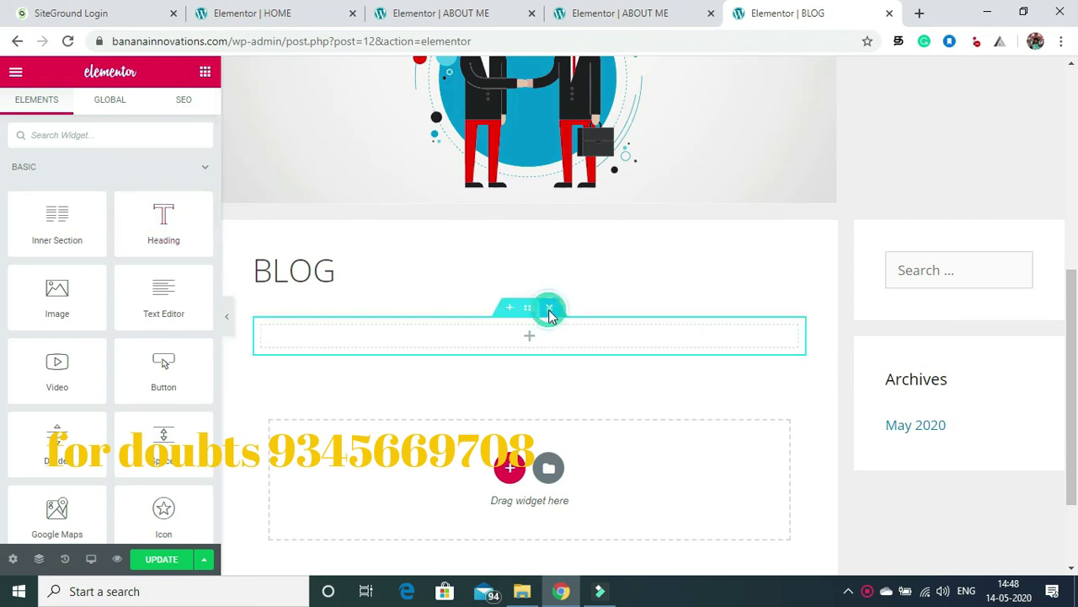
{"action": "left_click", "coordinate": [549, 308]}
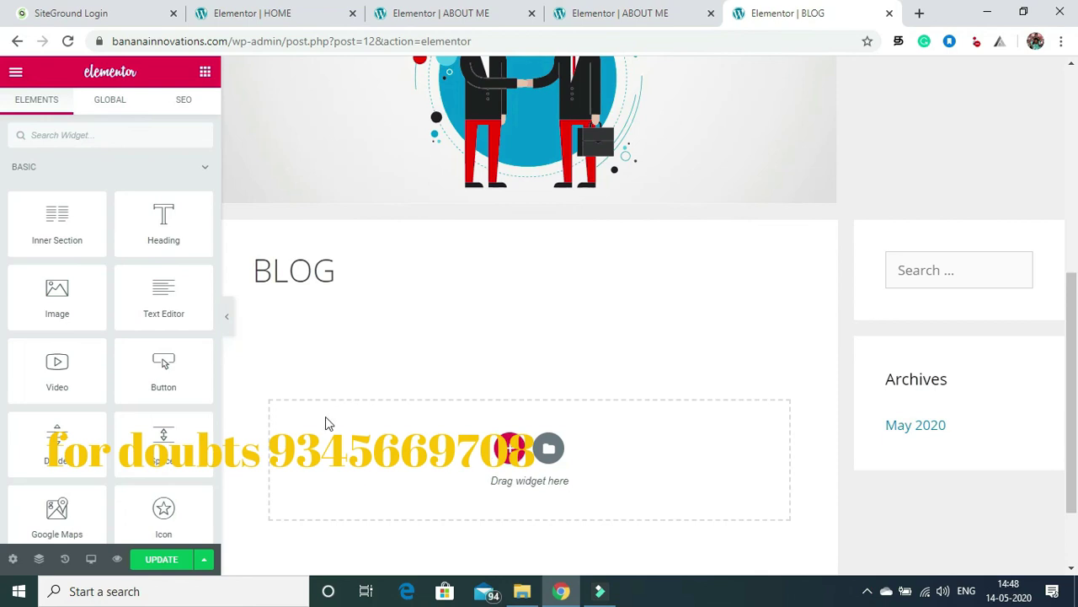
{"action": "left_click", "coordinate": [164, 561]}
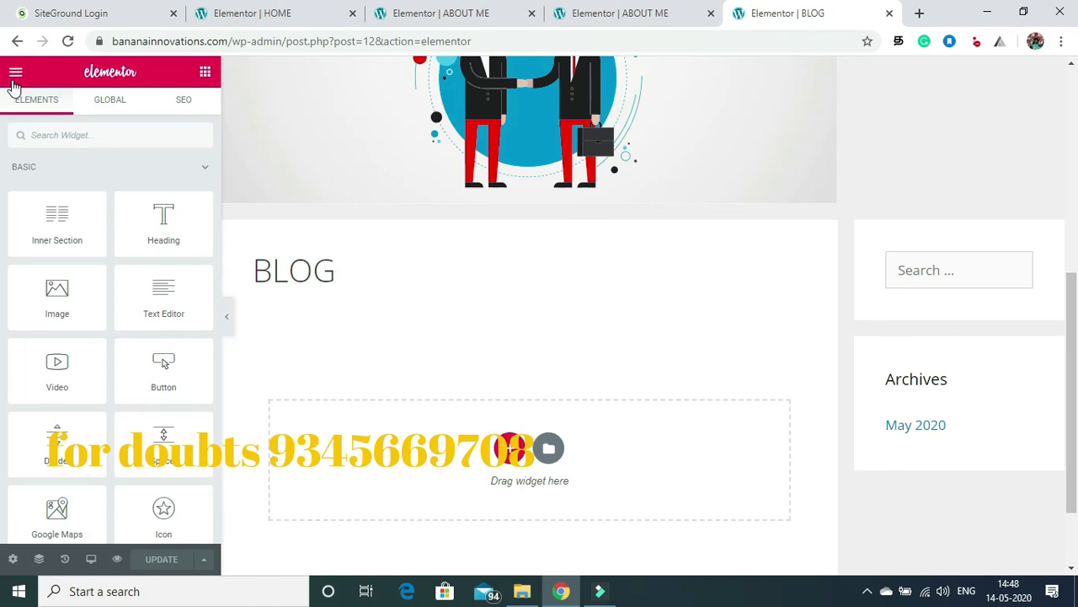
{"action": "left_click", "coordinate": [426, 10]}
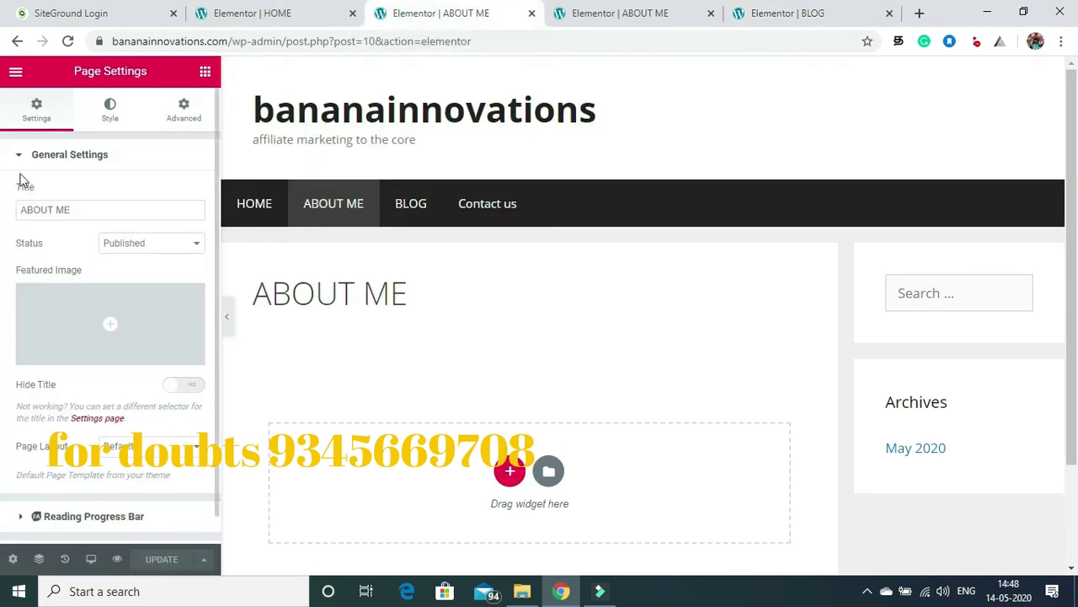
Step: Exit Elementor to the dashboard and edit Contact us from the All Pages list
{"action": "left_click", "coordinate": [16, 75]}
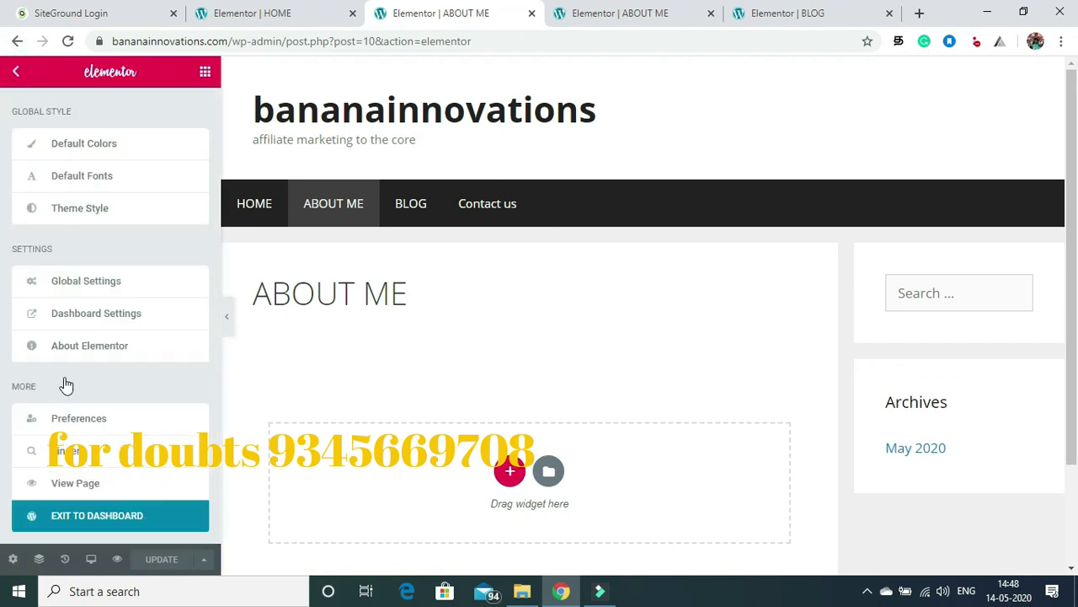
{"action": "left_click", "coordinate": [85, 521]}
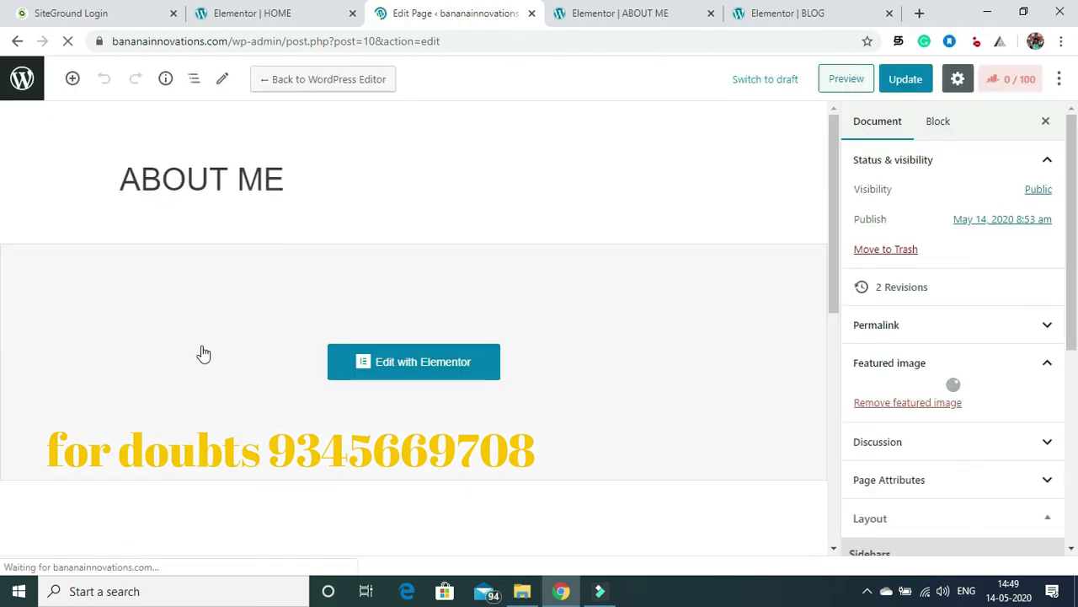
{"action": "left_click", "coordinate": [23, 81]}
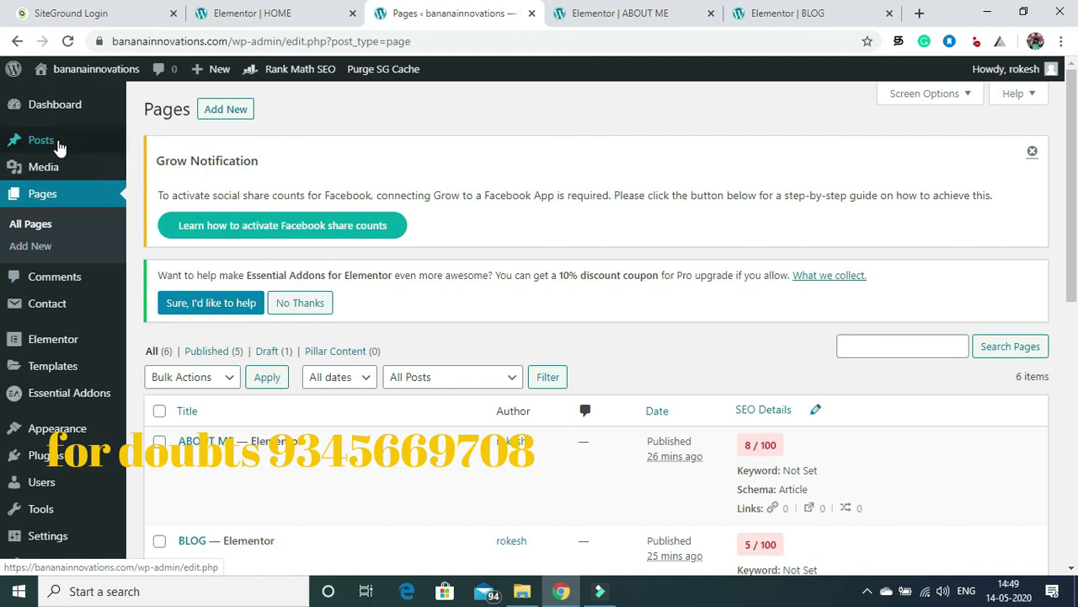
{"action": "left_click", "coordinate": [32, 226]}
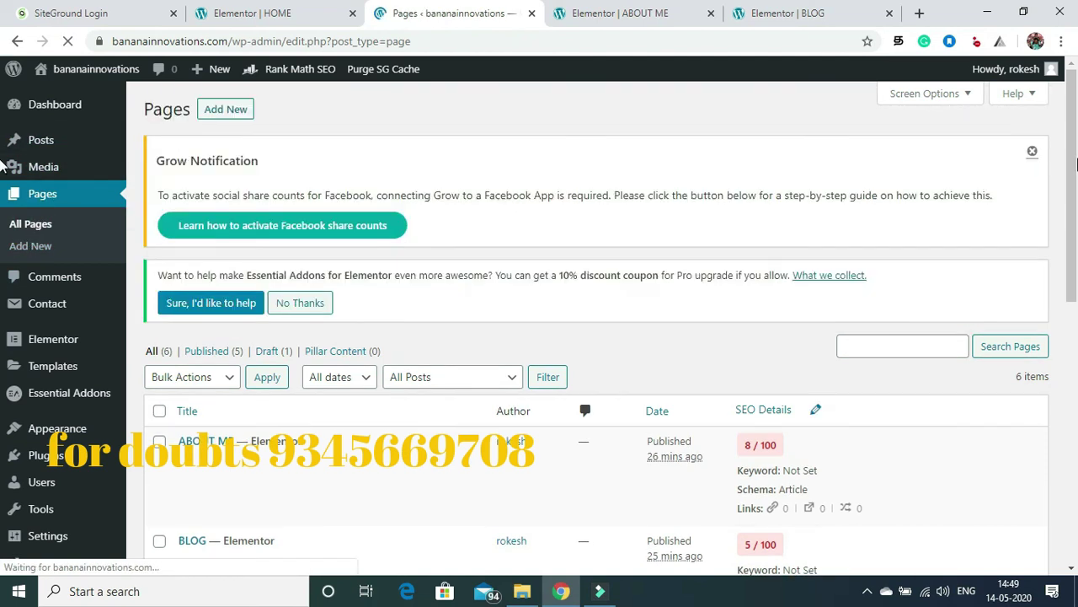
{"action": "left_click_drag", "start_coordinate": [1076, 165], "coordinate": [1076, 316]}
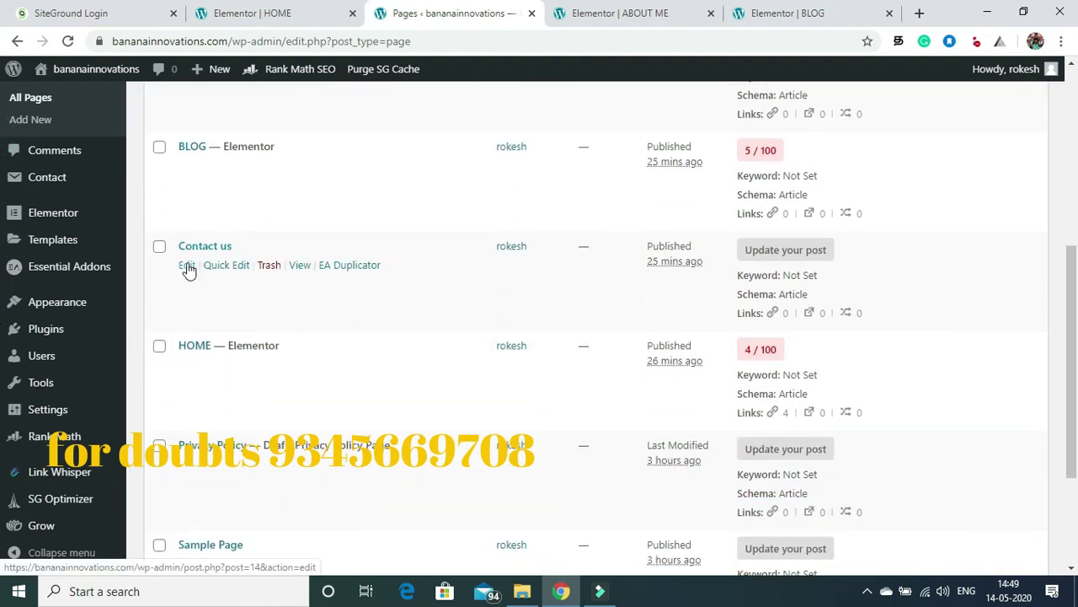
{"action": "left_click", "coordinate": [189, 265]}
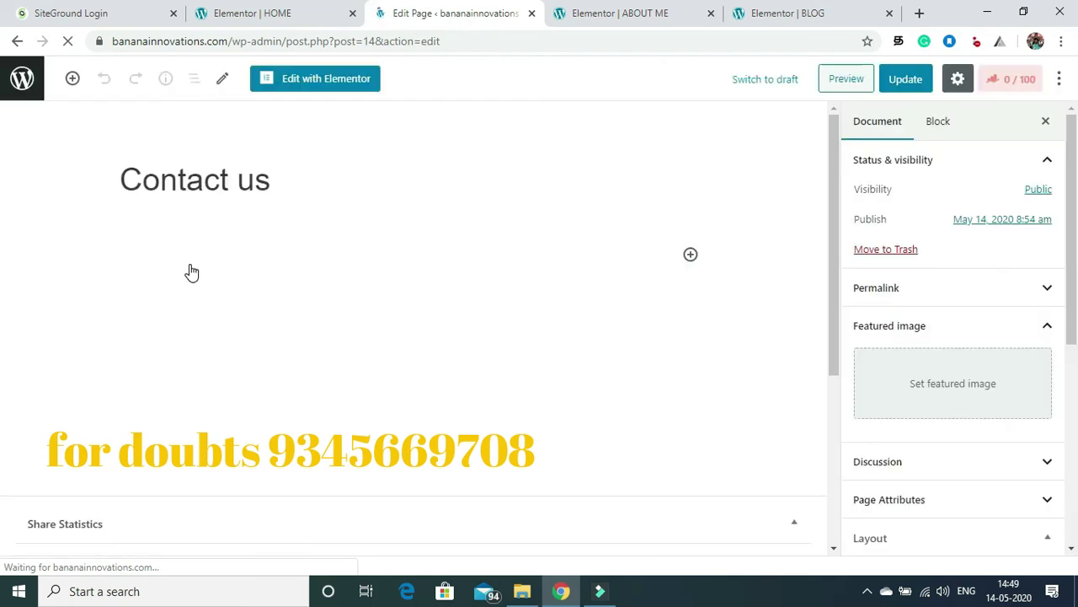
Step: Open Contact us in Elementor and set its Page Layout to Elementor Full Width
{"action": "left_click", "coordinate": [316, 84]}
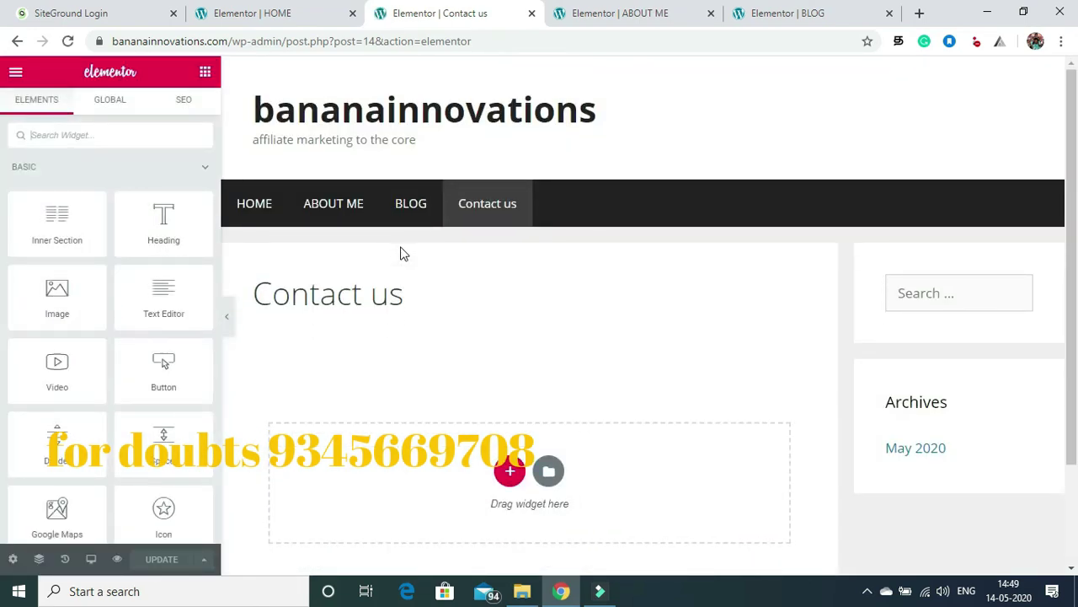
{"action": "left_click", "coordinate": [13, 558]}
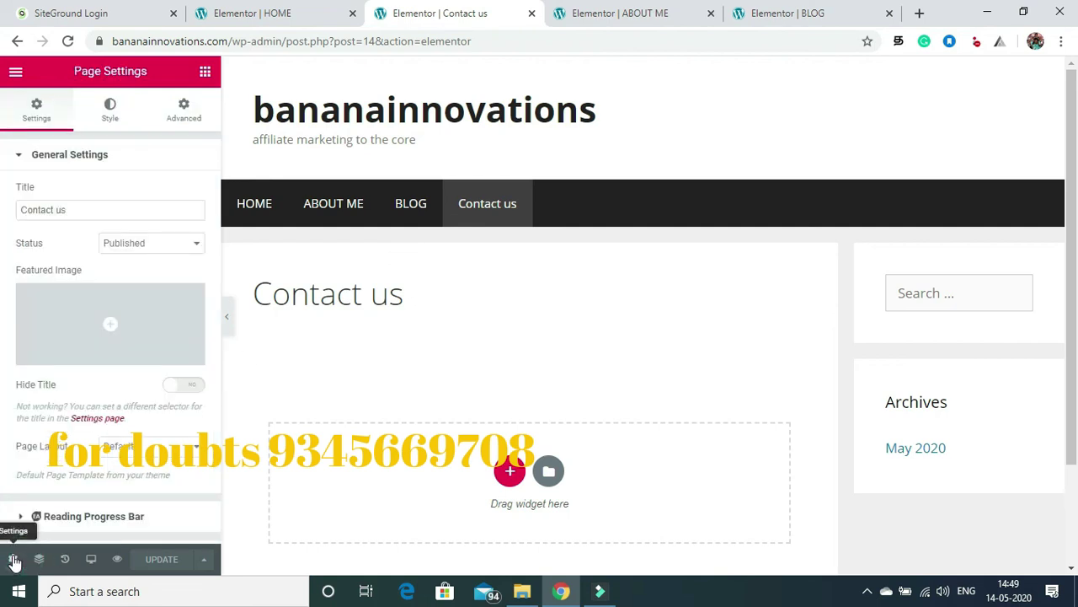
{"action": "left_click", "coordinate": [156, 455]}
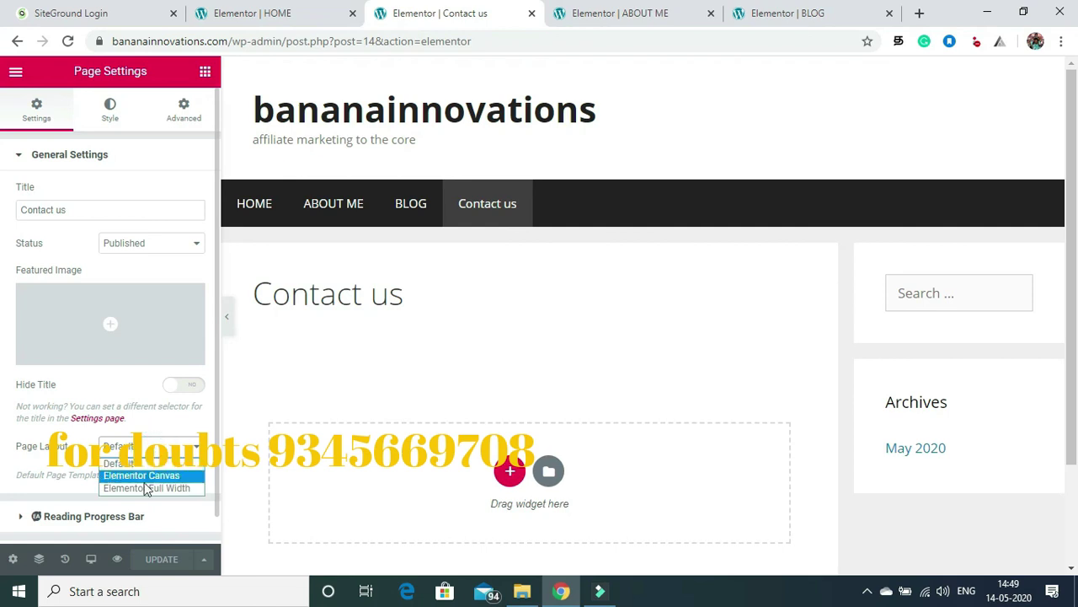
{"action": "left_click", "coordinate": [142, 487]}
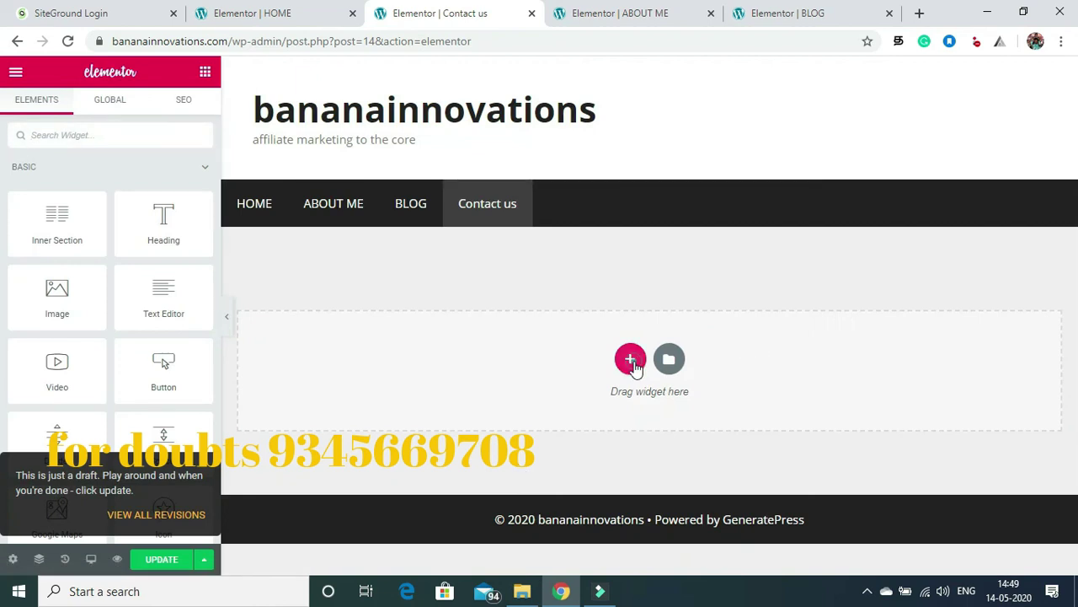
Step: Add a two-column section with a Text Editor widget in the left column
{"action": "left_click", "coordinate": [630, 358]}
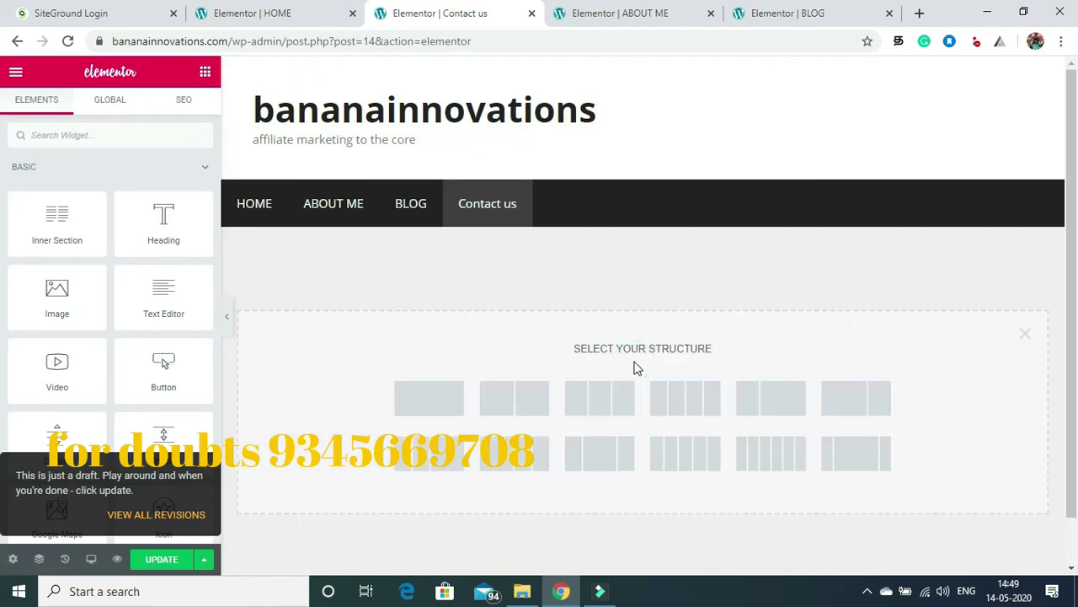
{"action": "left_click", "coordinate": [507, 407]}
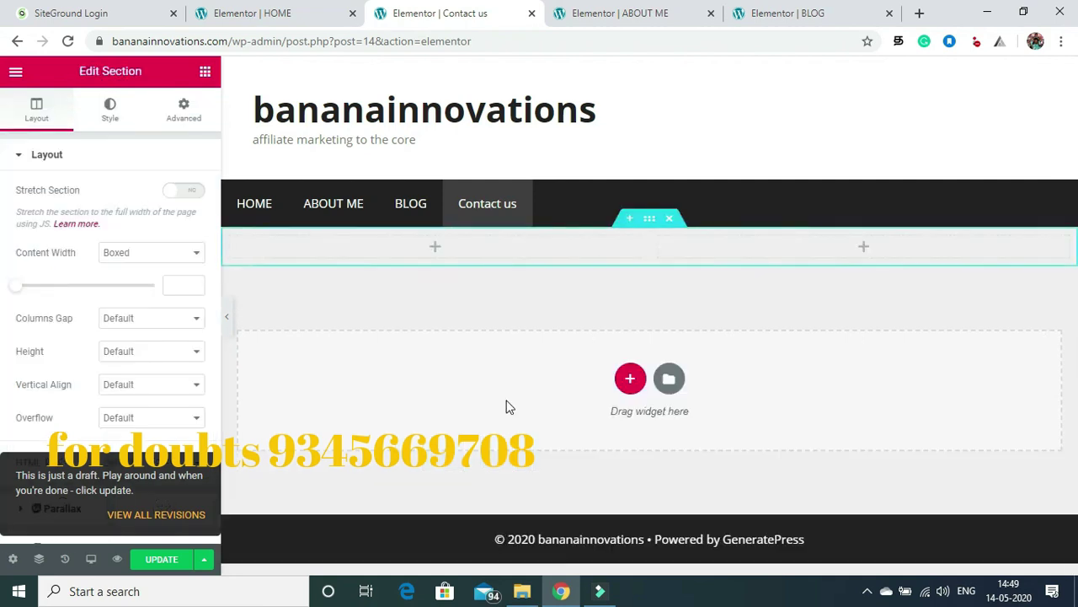
{"action": "left_click", "coordinate": [206, 72]}
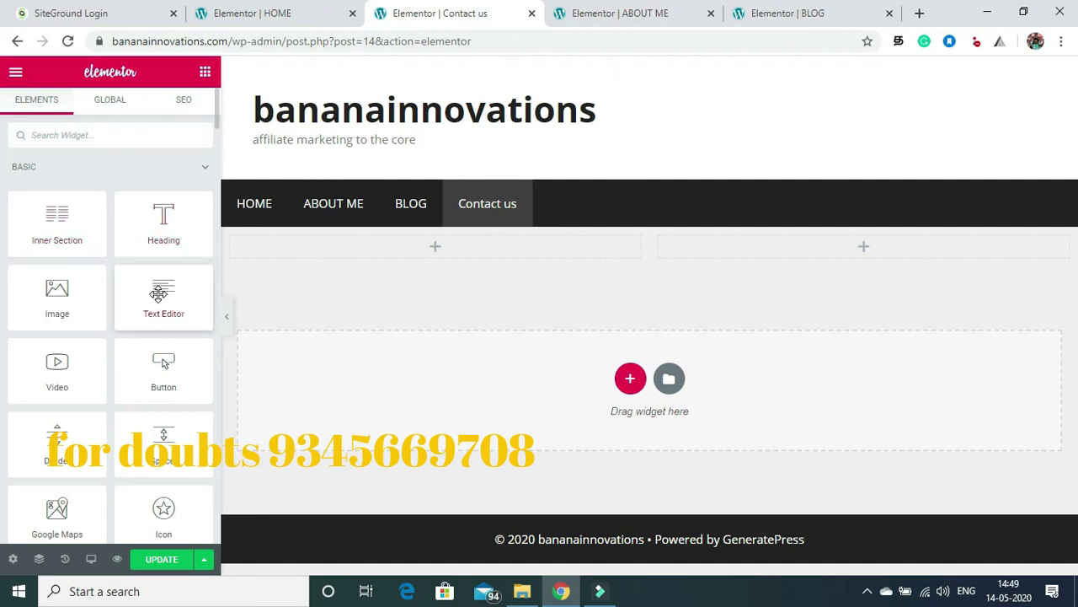
{"action": "left_click_drag", "start_coordinate": [158, 292], "coordinate": [393, 243]}
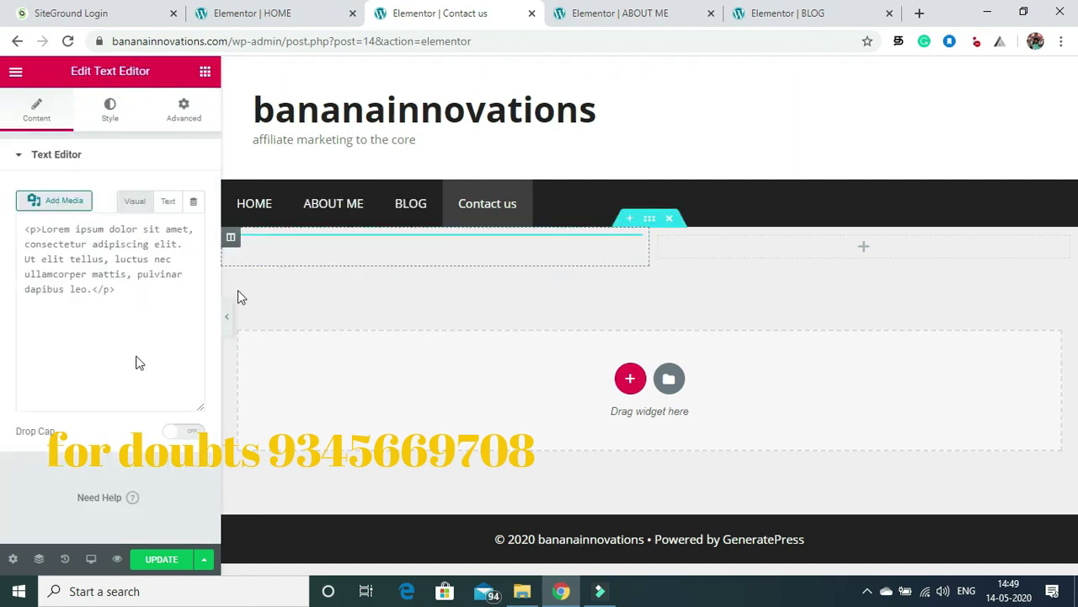
Step: Place a Google Maps widget of the London Eye in the right column and update
{"action": "left_click", "coordinate": [206, 72]}
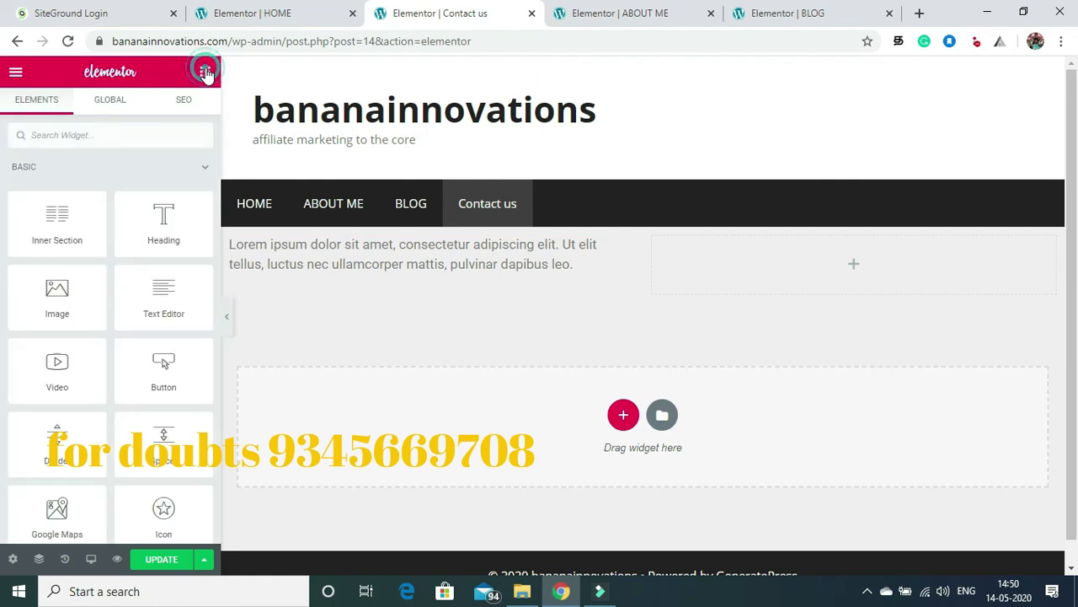
{"action": "left_click", "coordinate": [160, 561]}
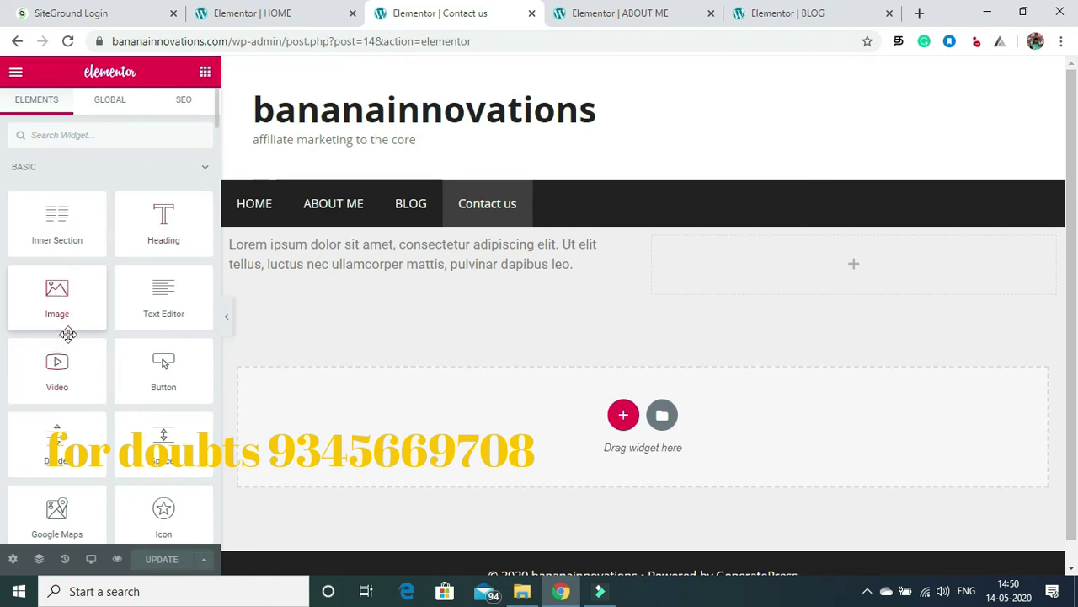
{"action": "left_click_drag", "start_coordinate": [57, 510], "coordinate": [799, 262]}
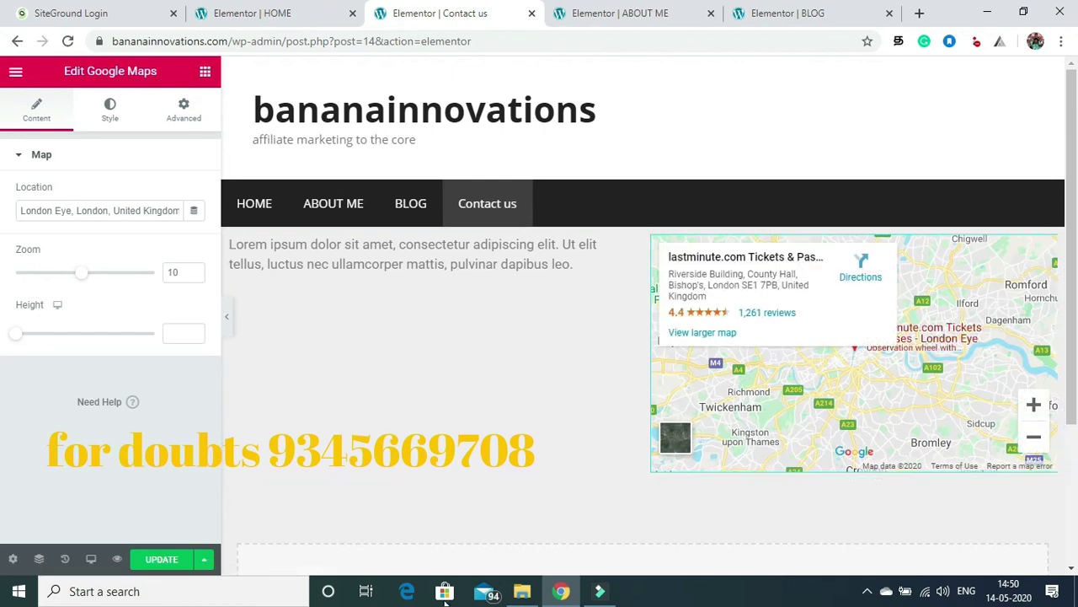
{"action": "left_click", "coordinate": [161, 563]}
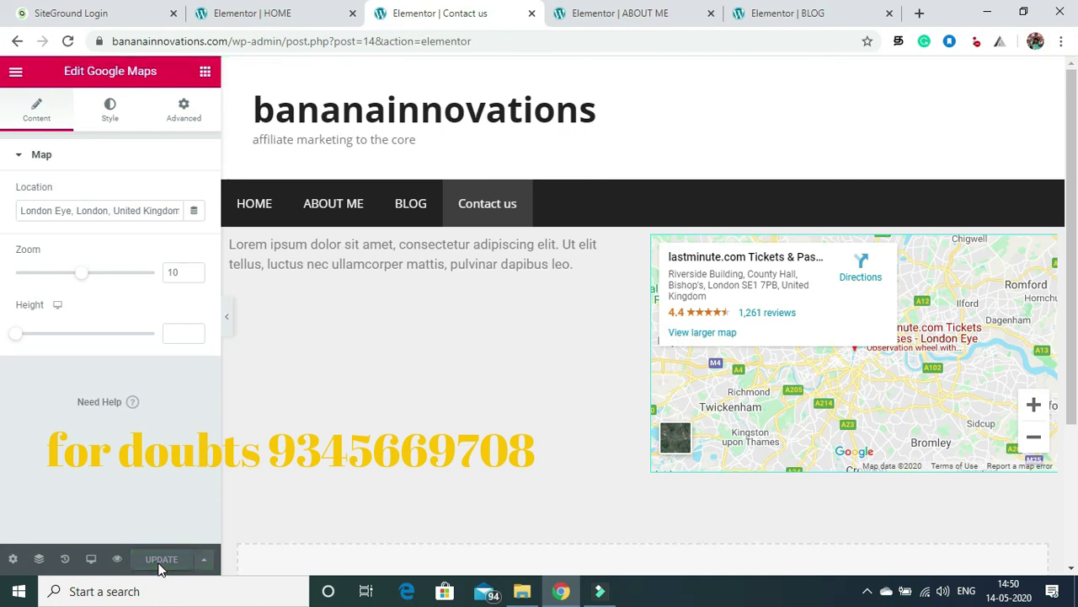
Step: Exit Elementor to the dashboard and open Settings > Reading
{"action": "left_click", "coordinate": [18, 76]}
{"action": "left_click", "coordinate": [63, 519]}
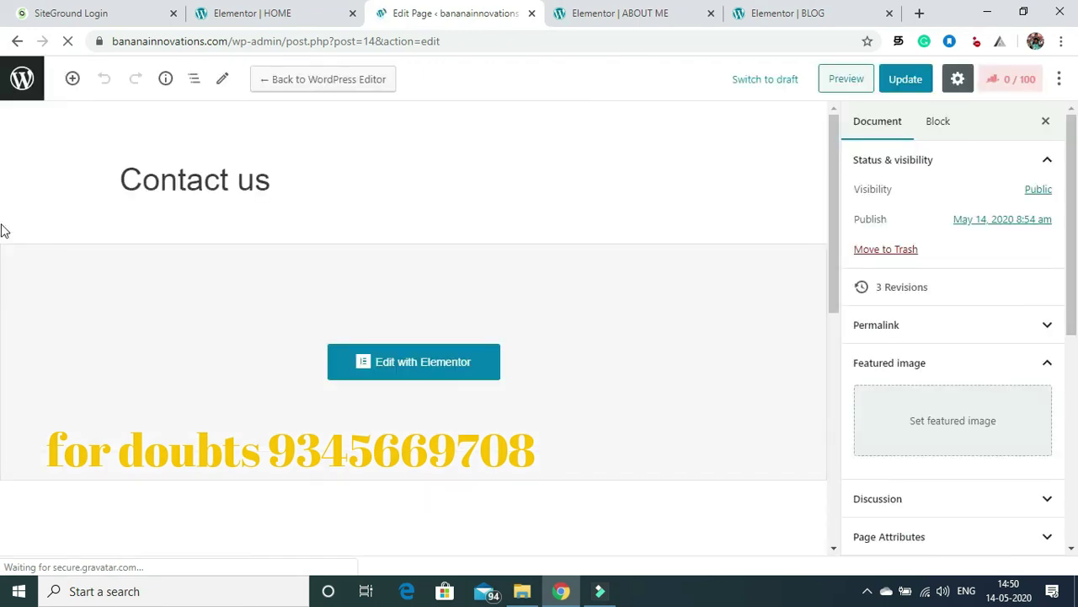
{"action": "left_click", "coordinate": [22, 82]}
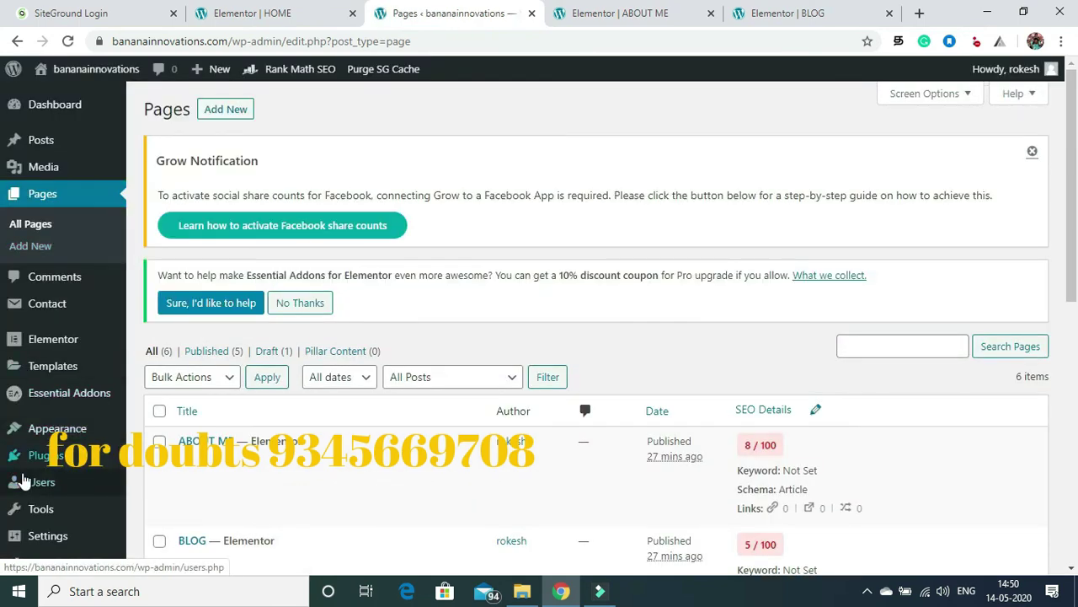
{"action": "mouse_move", "coordinate": [34, 547]}
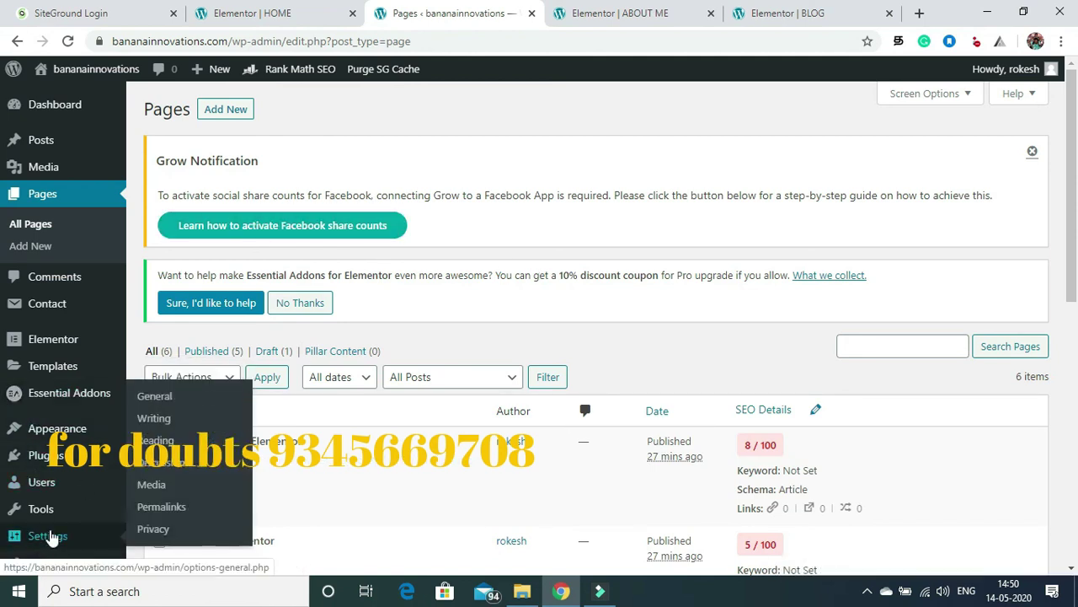
{"action": "left_click", "coordinate": [160, 441]}
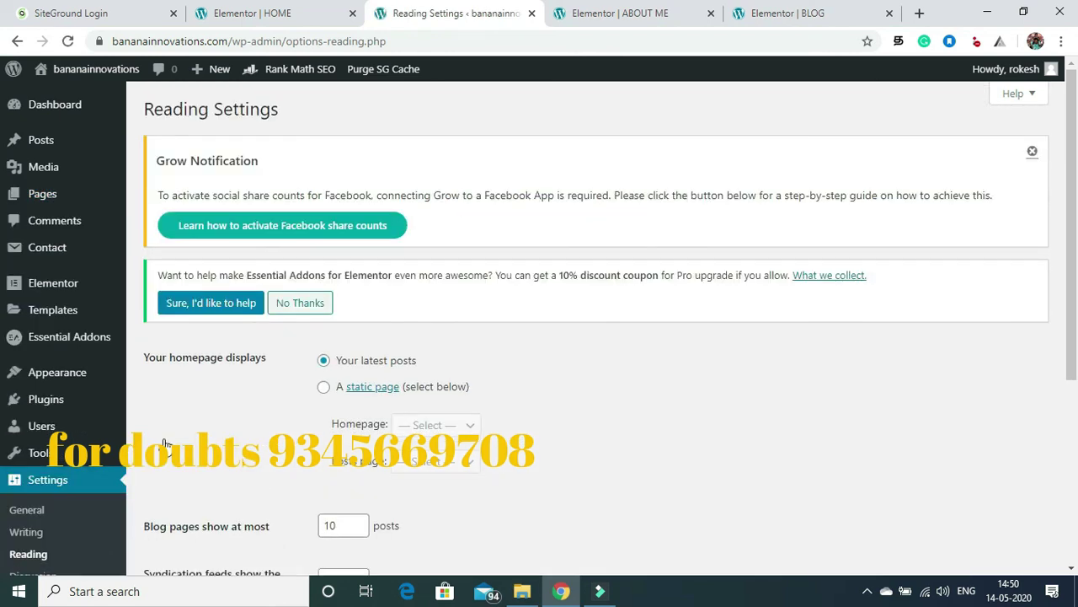
Step: Set a static homepage of HOME with BLOG as the posts page, and save
{"action": "left_click", "coordinate": [323, 390]}
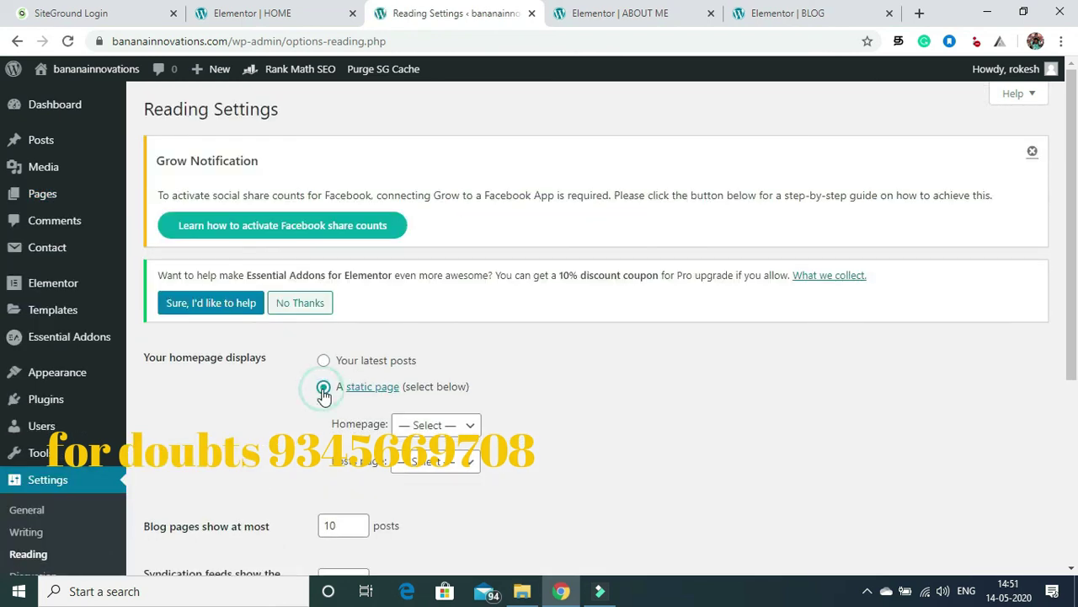
{"action": "left_click", "coordinate": [470, 428]}
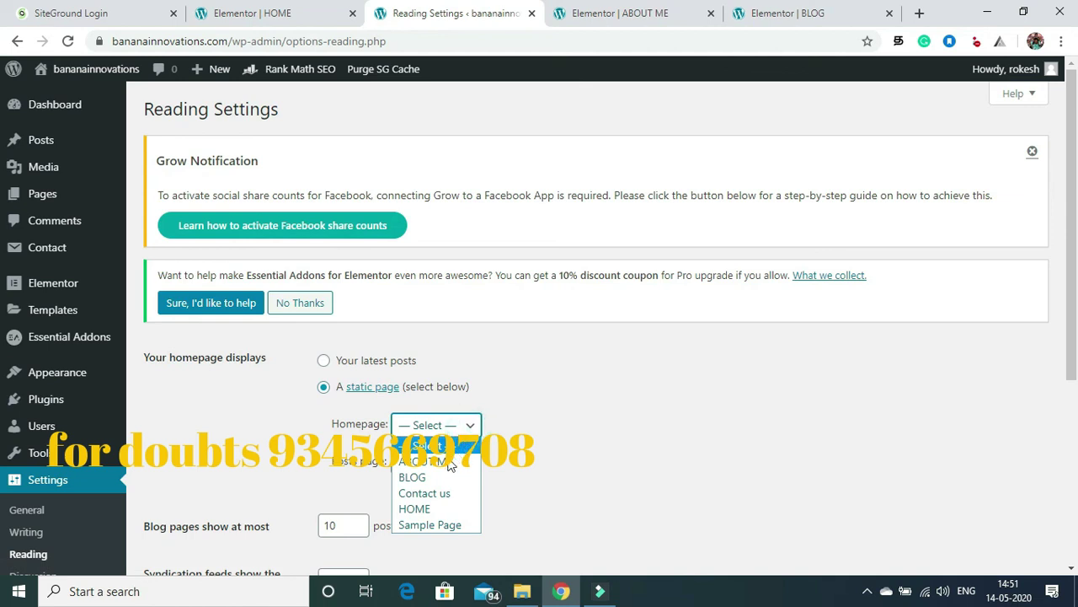
{"action": "left_click", "coordinate": [426, 508]}
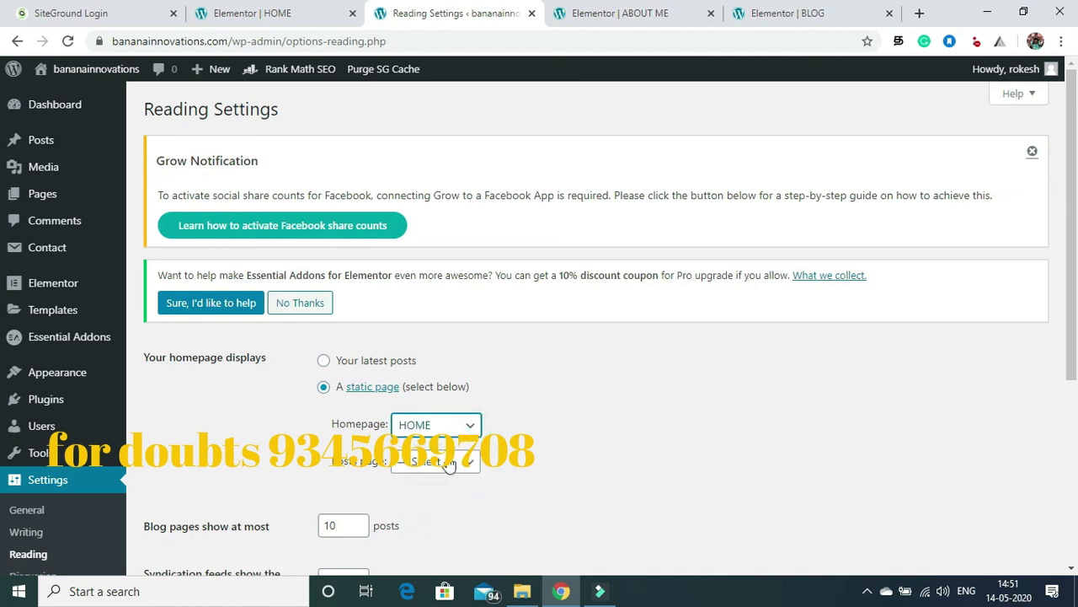
{"action": "left_click", "coordinate": [447, 463]}
{"action": "left_click", "coordinate": [411, 514]}
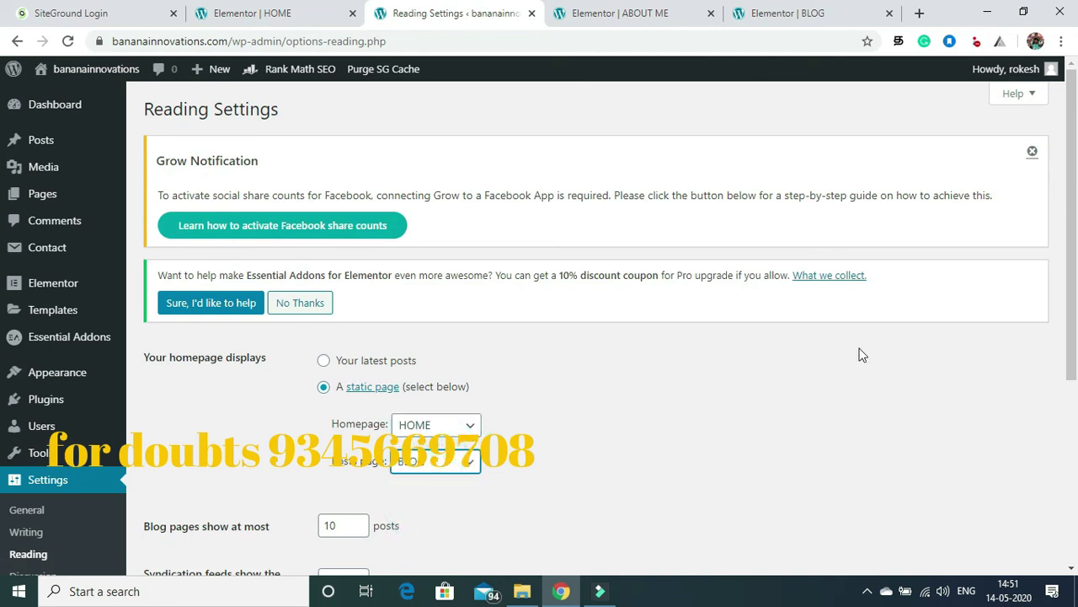
{"action": "scroll", "coordinate": [1060, 244], "scroll_direction": "down", "scroll_amount": 4}
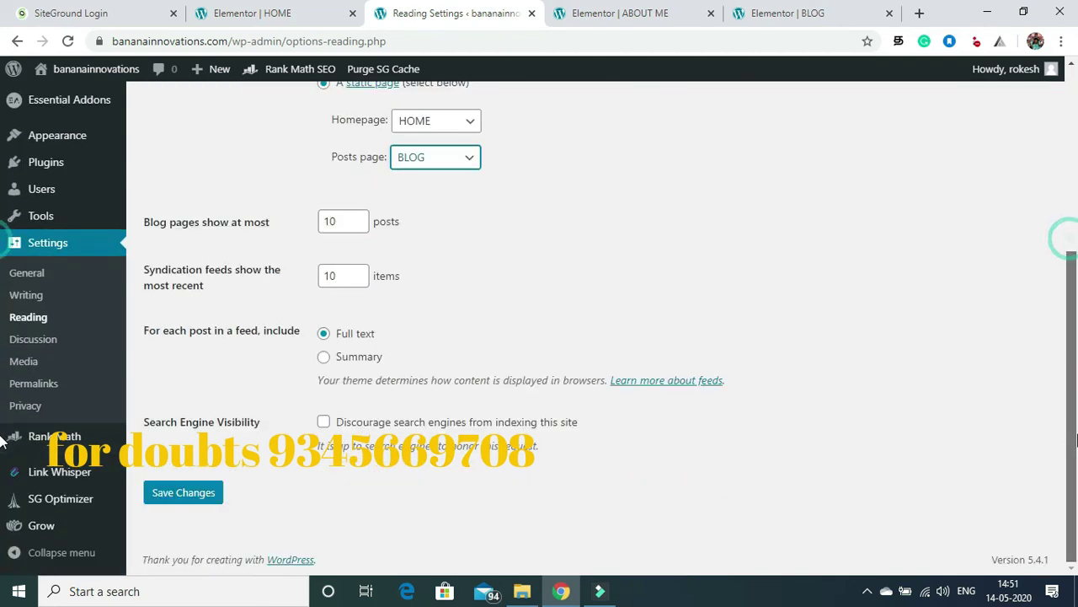
{"action": "left_click", "coordinate": [169, 500]}
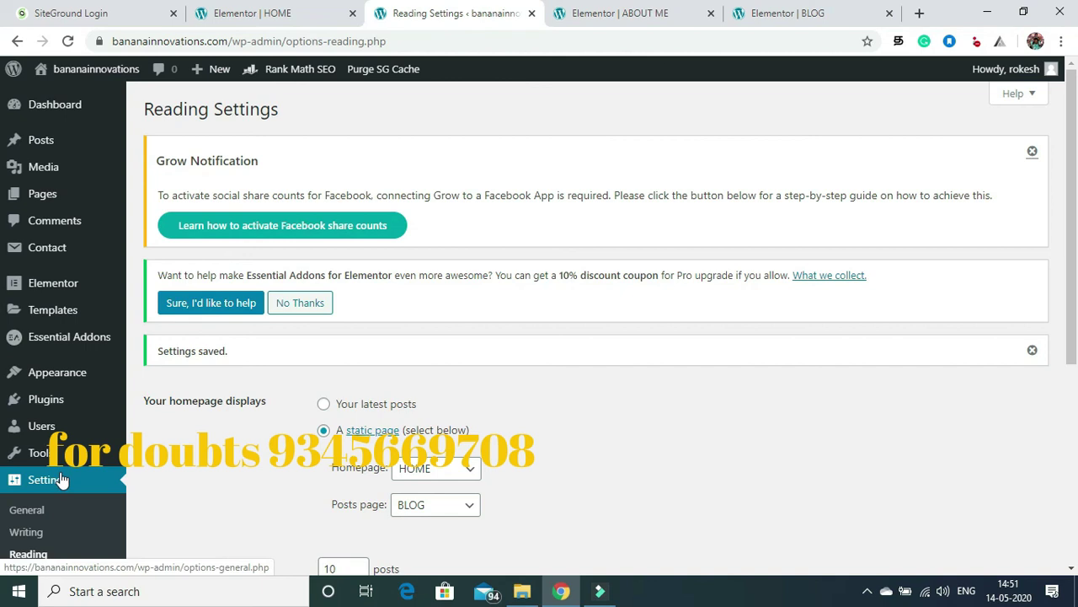
{"action": "left_click_drag", "start_coordinate": [1074, 134], "coordinate": [1072, 51]}
{"action": "scroll", "coordinate": [588, 375], "scroll_direction": "down", "scroll_amount": 3}
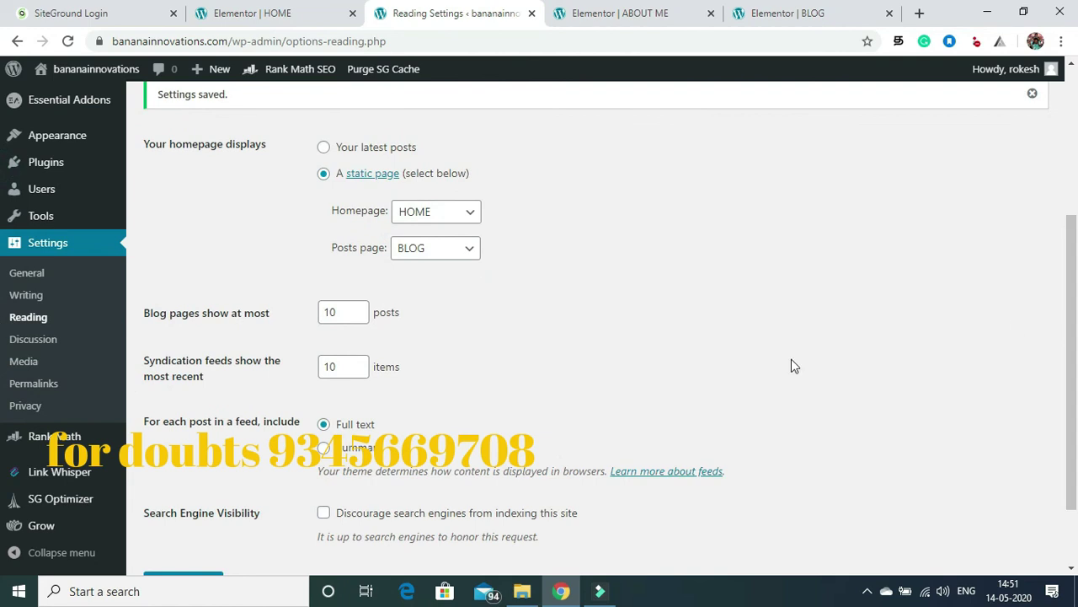
Step: Go to the Permalinks settings, then open the live site in a new browser tab
{"action": "left_click", "coordinate": [33, 383]}
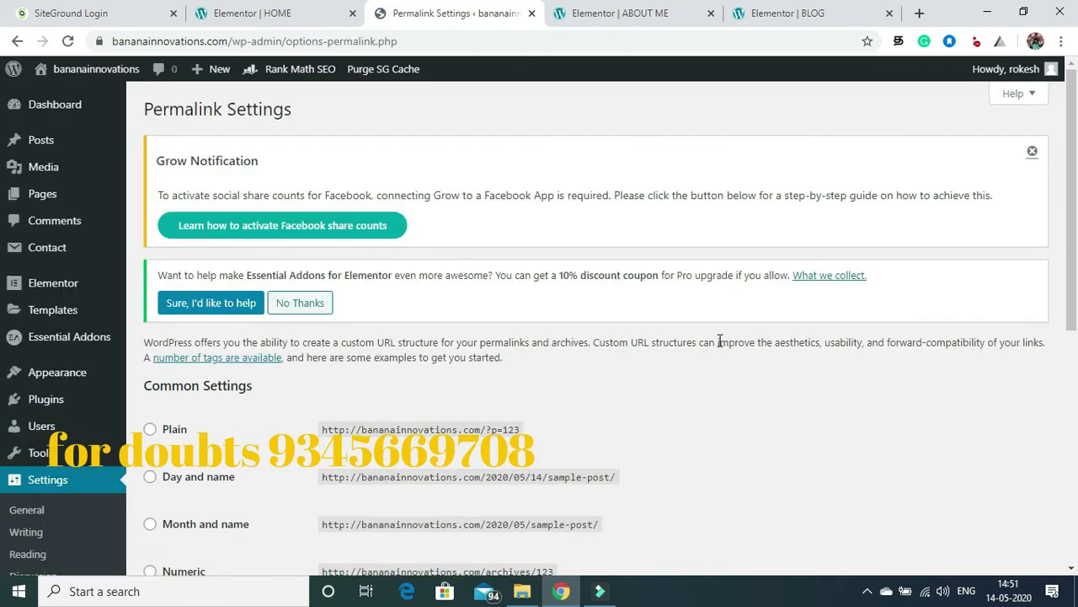
{"action": "scroll", "coordinate": [720, 342], "scroll_direction": "down", "scroll_amount": 4}
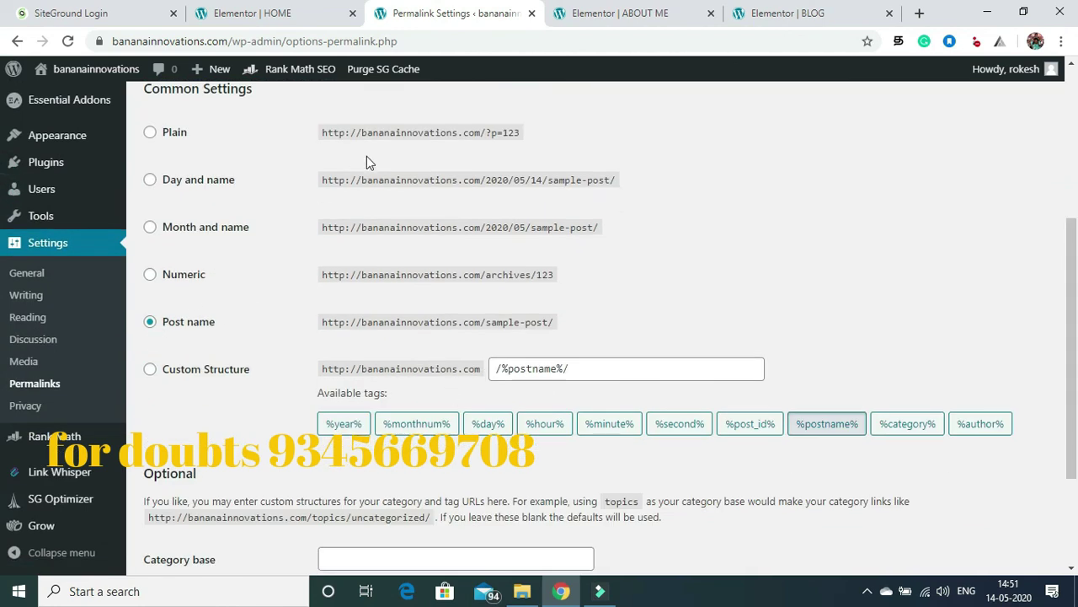
{"action": "mouse_move", "coordinate": [63, 69]}
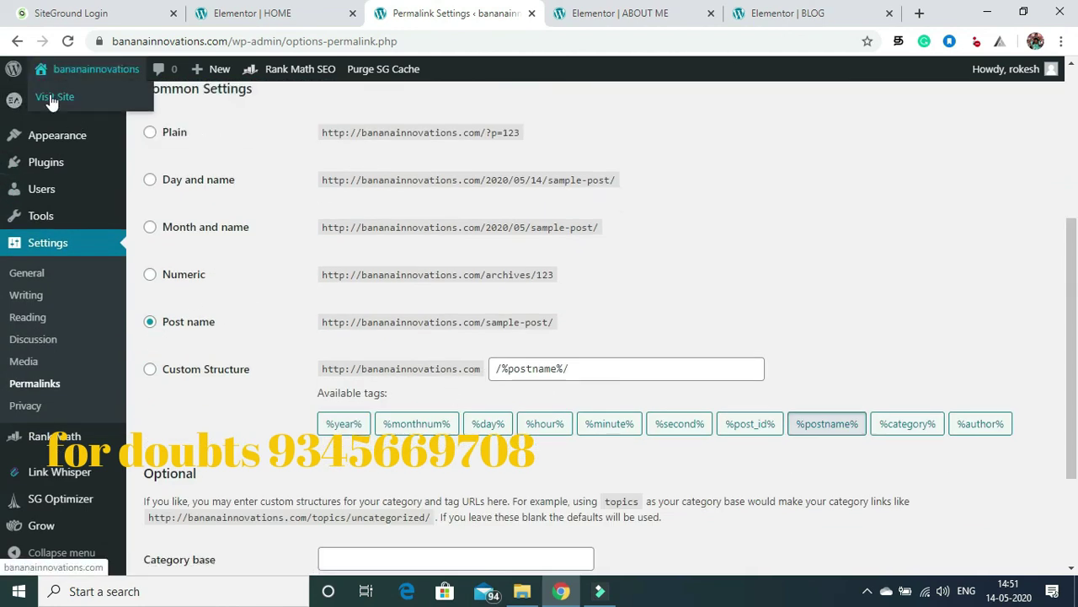
{"action": "right_click", "coordinate": [52, 101]}
{"action": "left_click", "coordinate": [59, 106]}
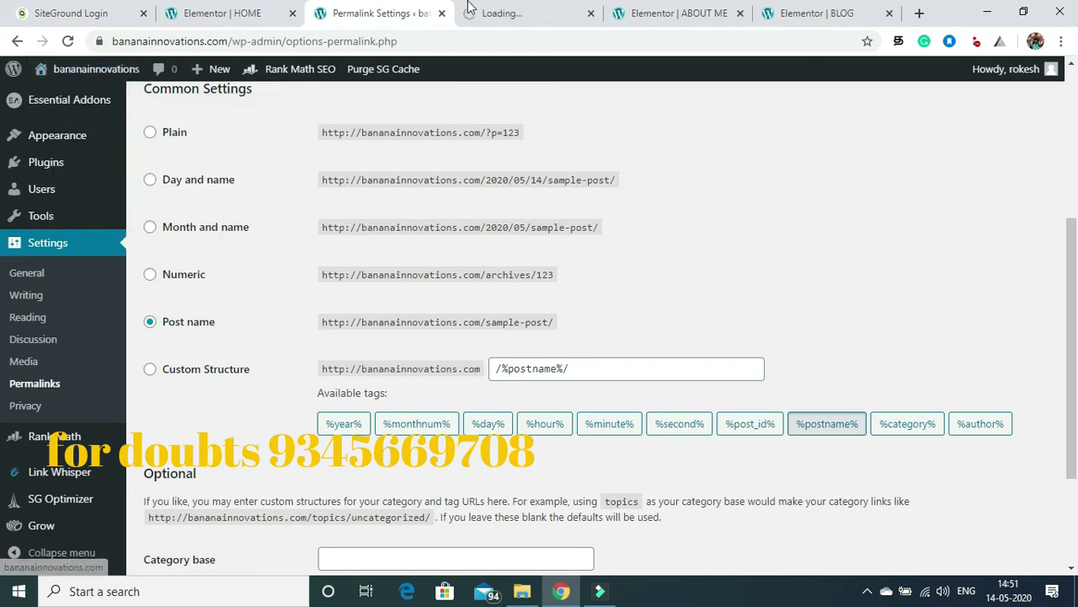
{"action": "left_click", "coordinate": [518, 13]}
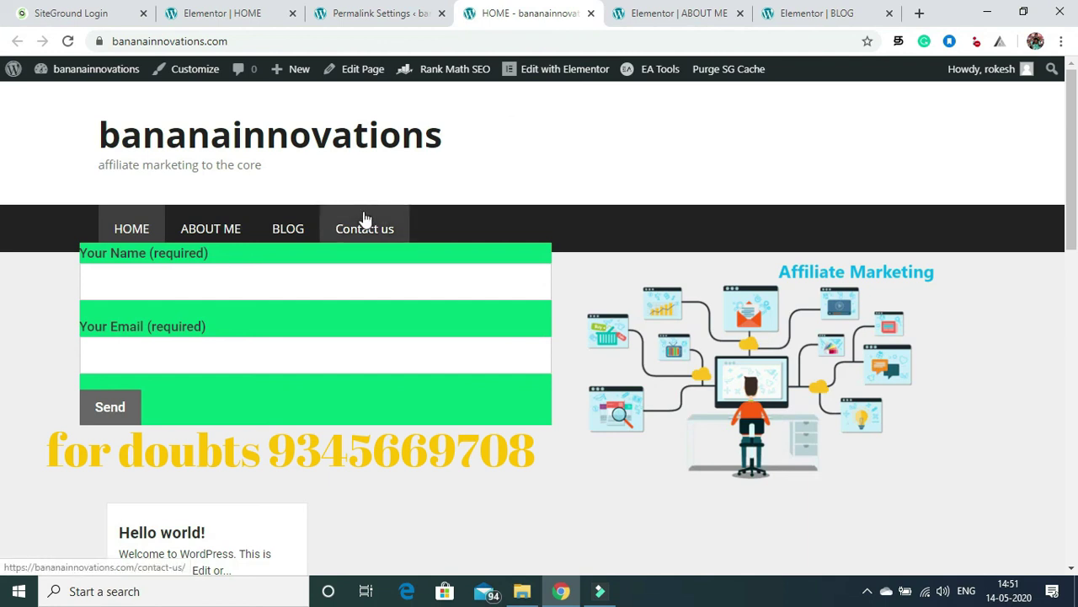
Step: Check the live ABOUT ME, BLOG and Contact us pages, ending on the Contact map
{"action": "left_click", "coordinate": [192, 232]}
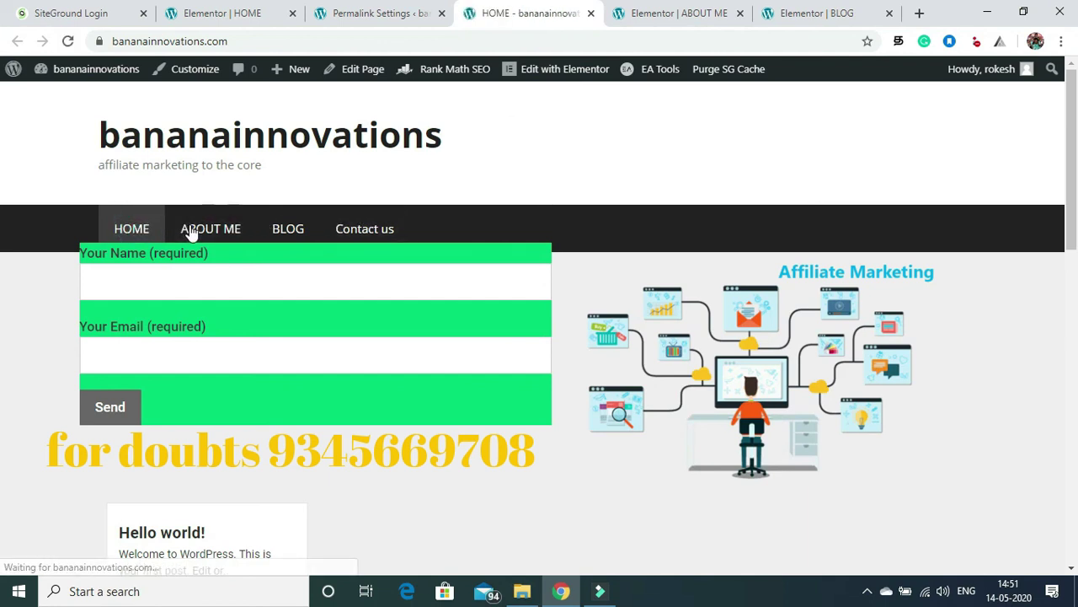
{"action": "left_click", "coordinate": [284, 230]}
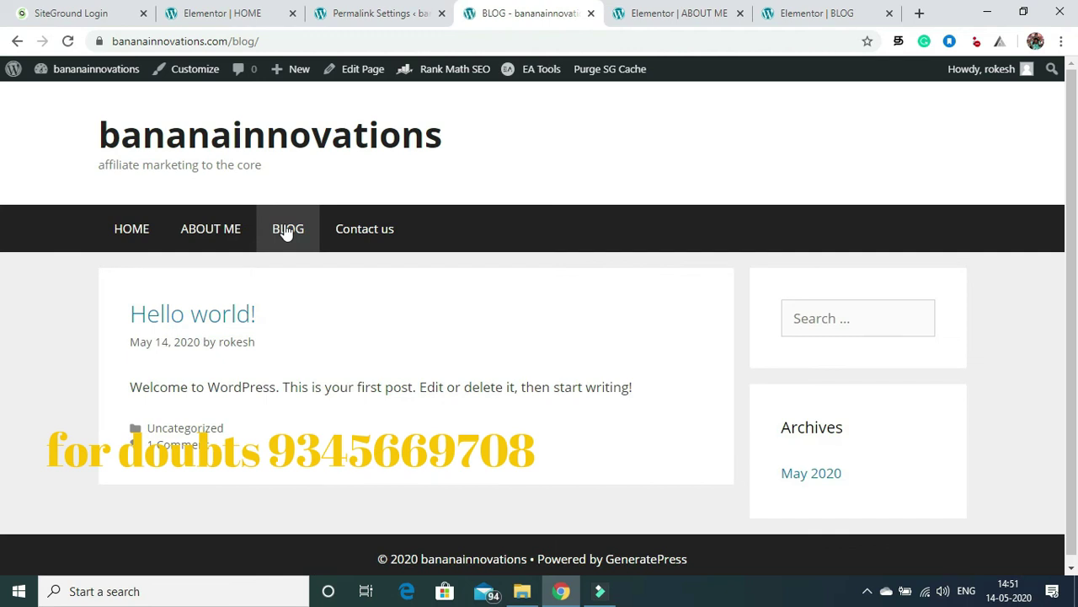
{"action": "left_click", "coordinate": [383, 239]}
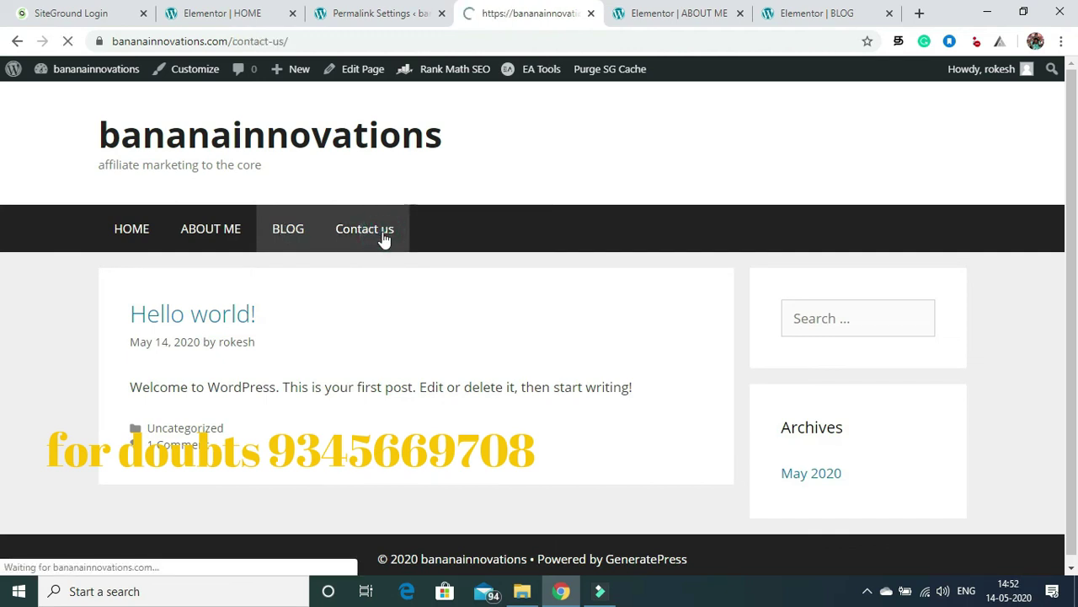